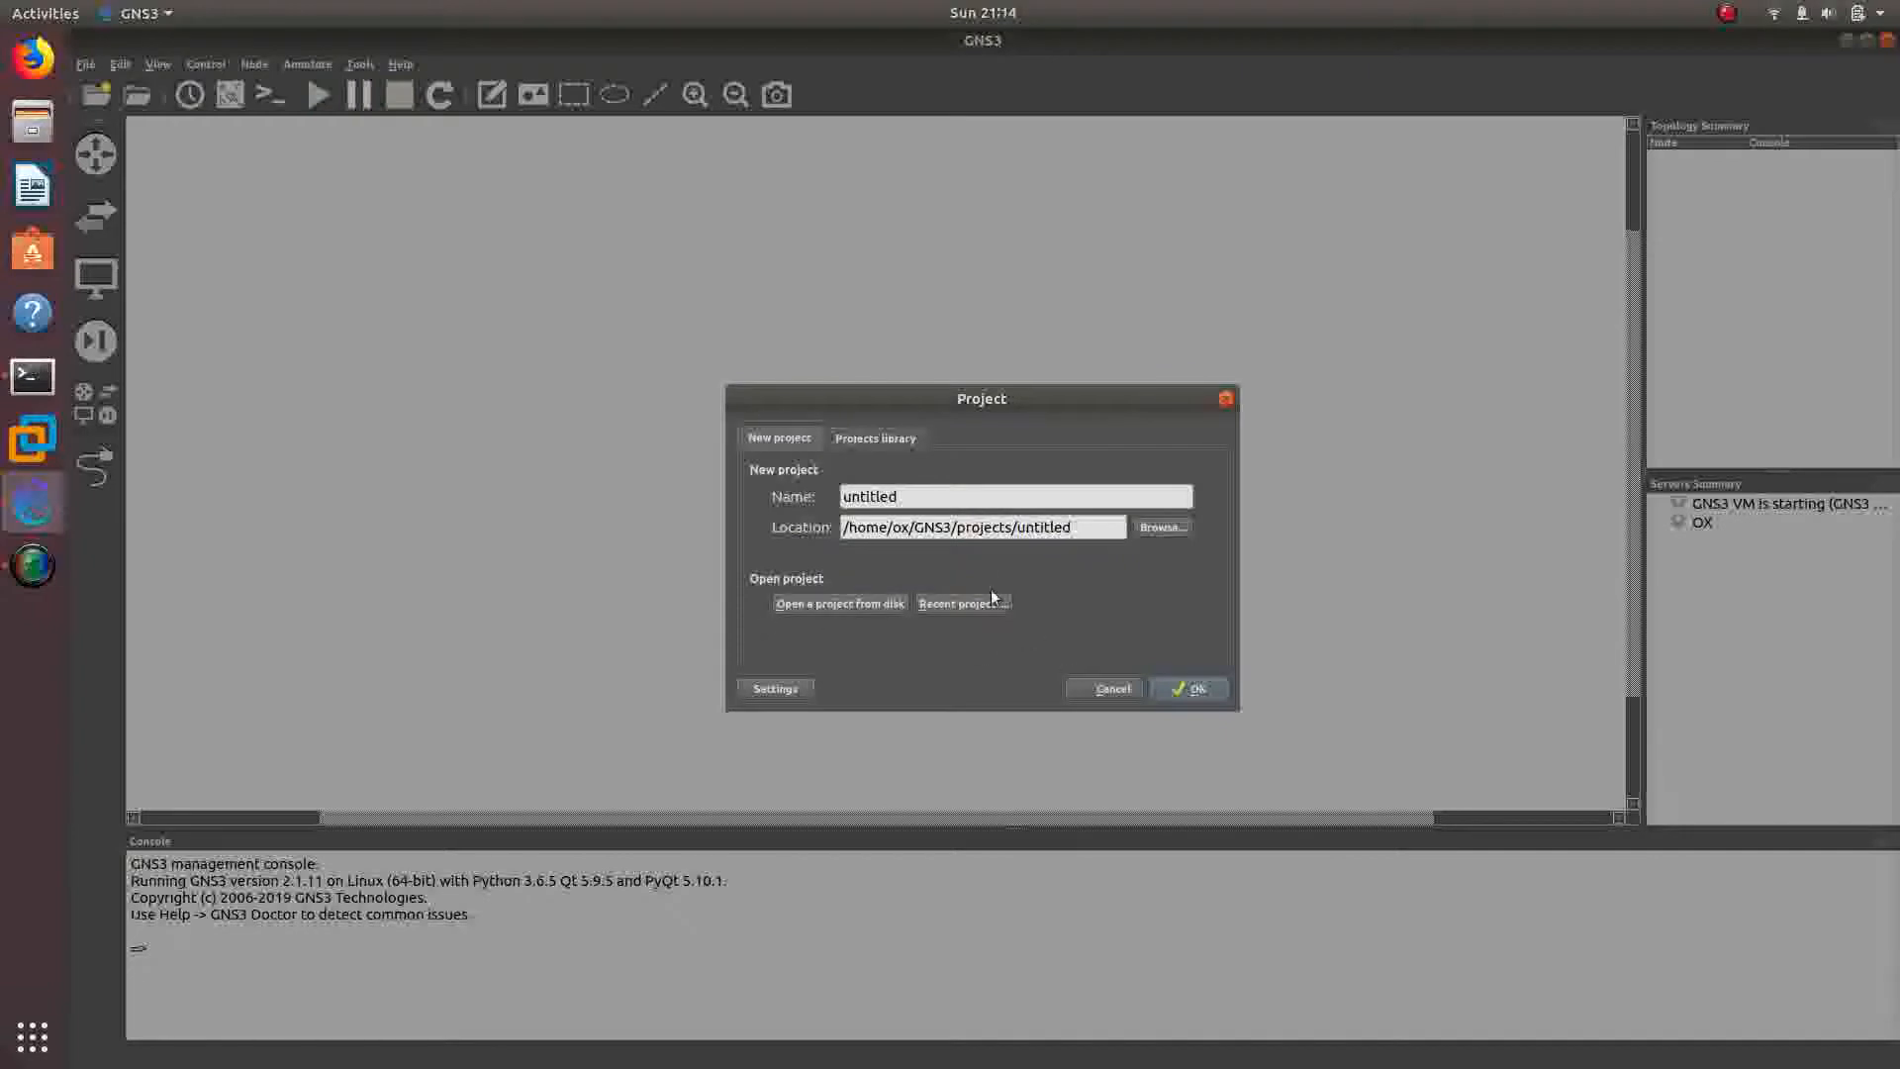
# - Create a new project named new2
pyautogui.moveTo(922, 497); pyautogui.dragTo(780, 476)
pyautogui.write('new')
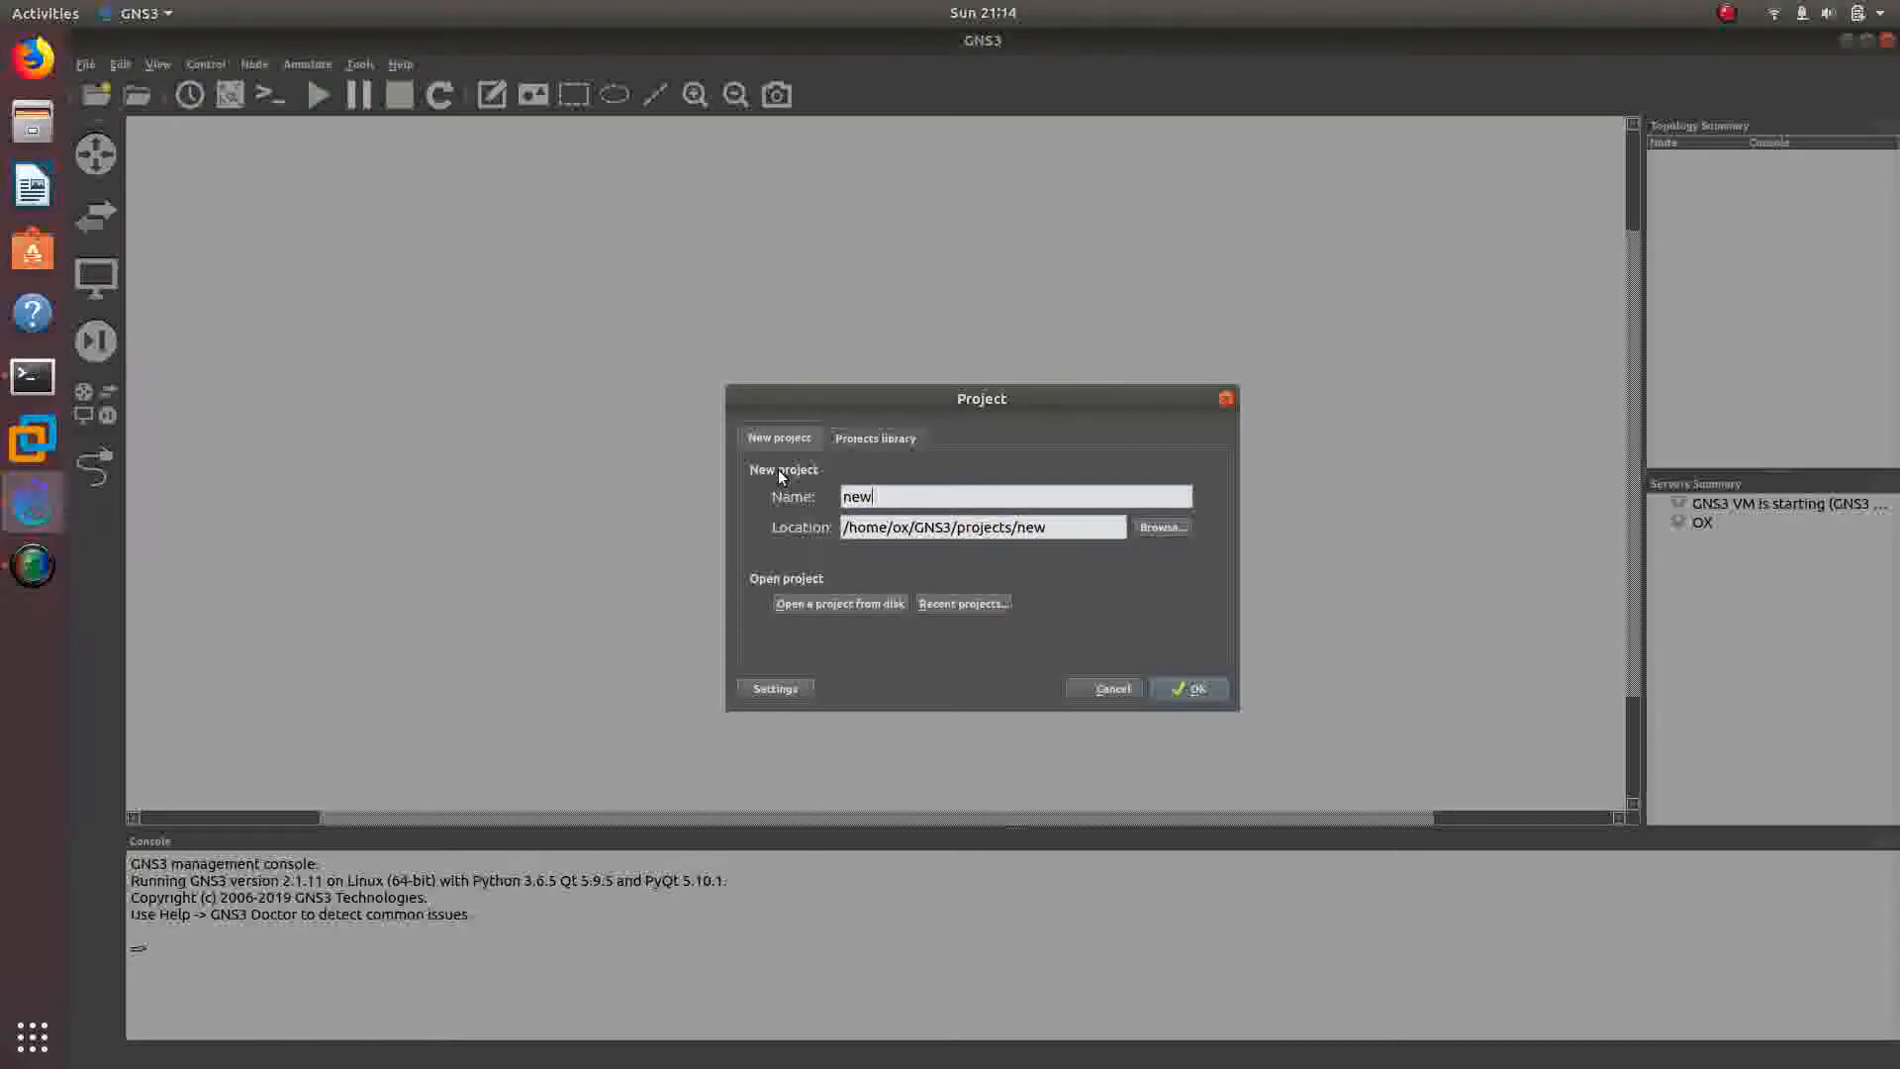
pyautogui.write('2')
pyautogui.press('Return')
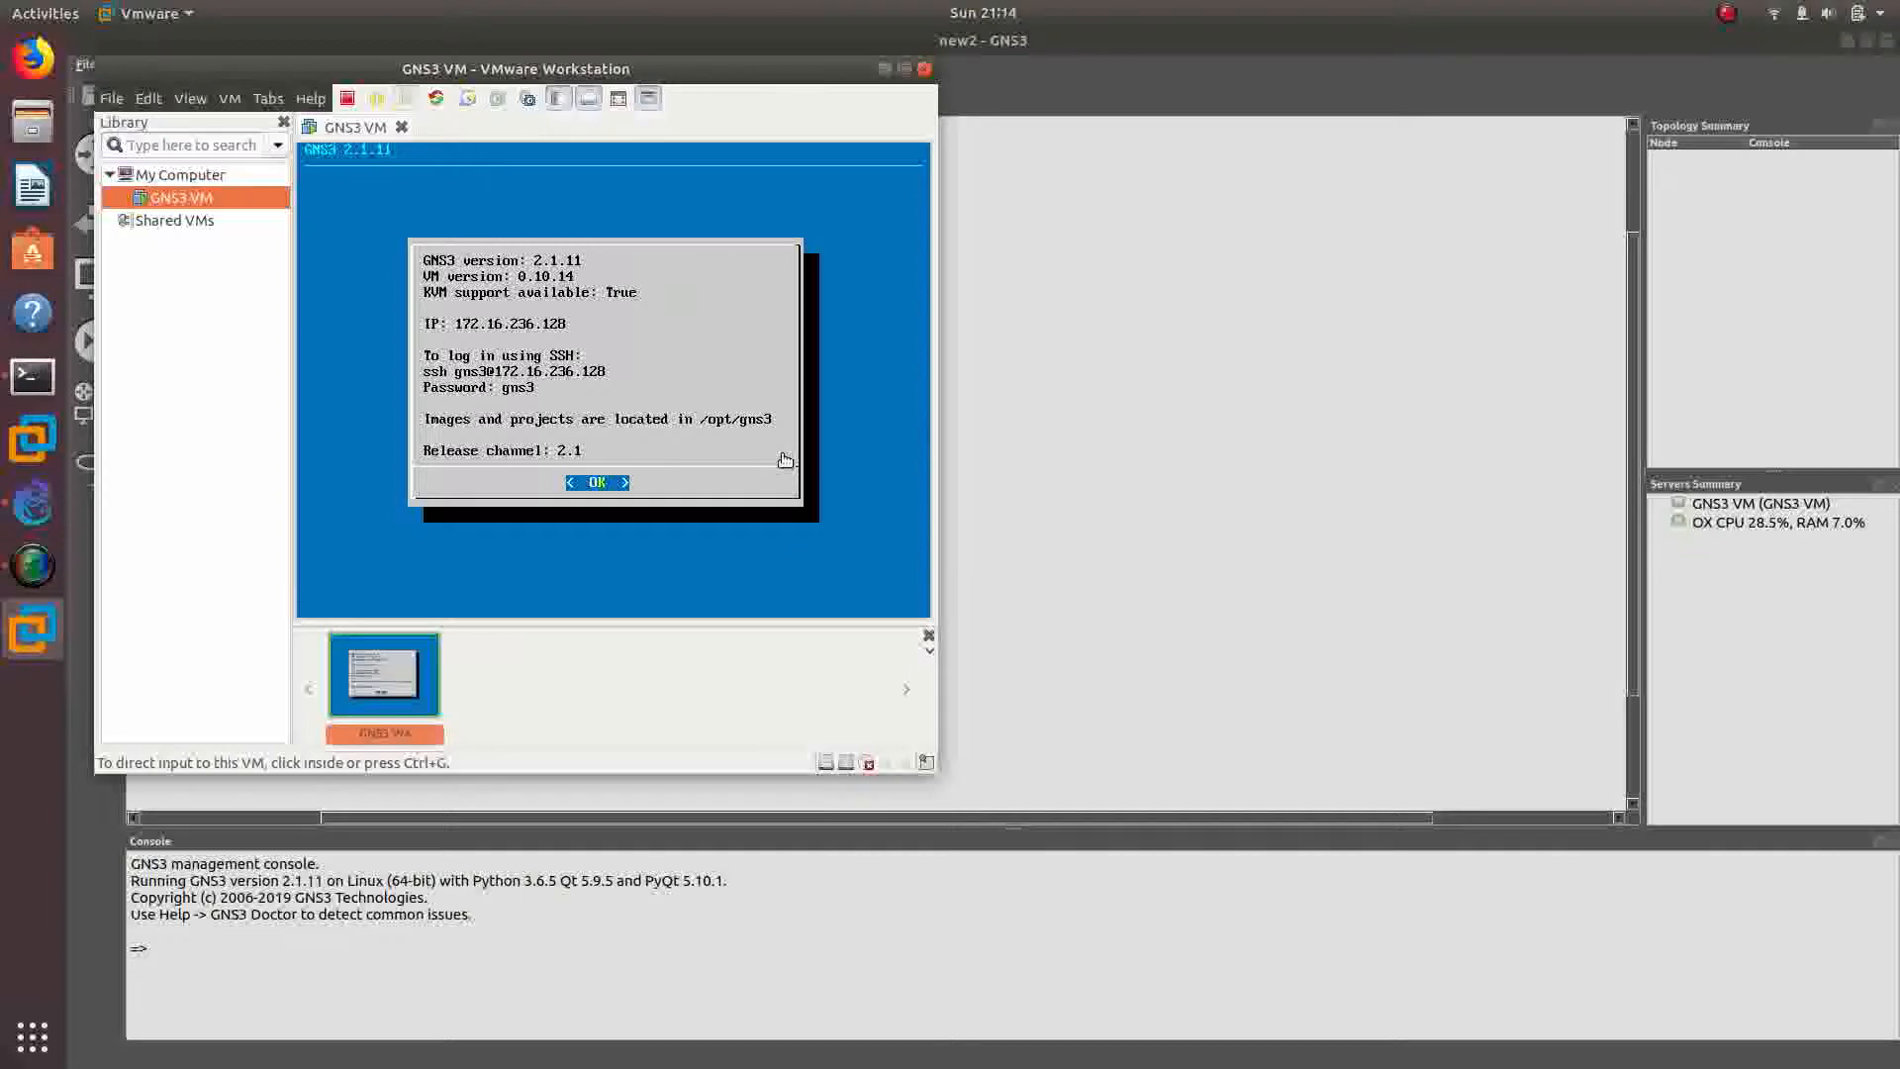
# - Dismiss the GNS3 VM information screen in VMware Workstation, then minimize that window to return to the GNS3 project
pyautogui.click(679, 465)
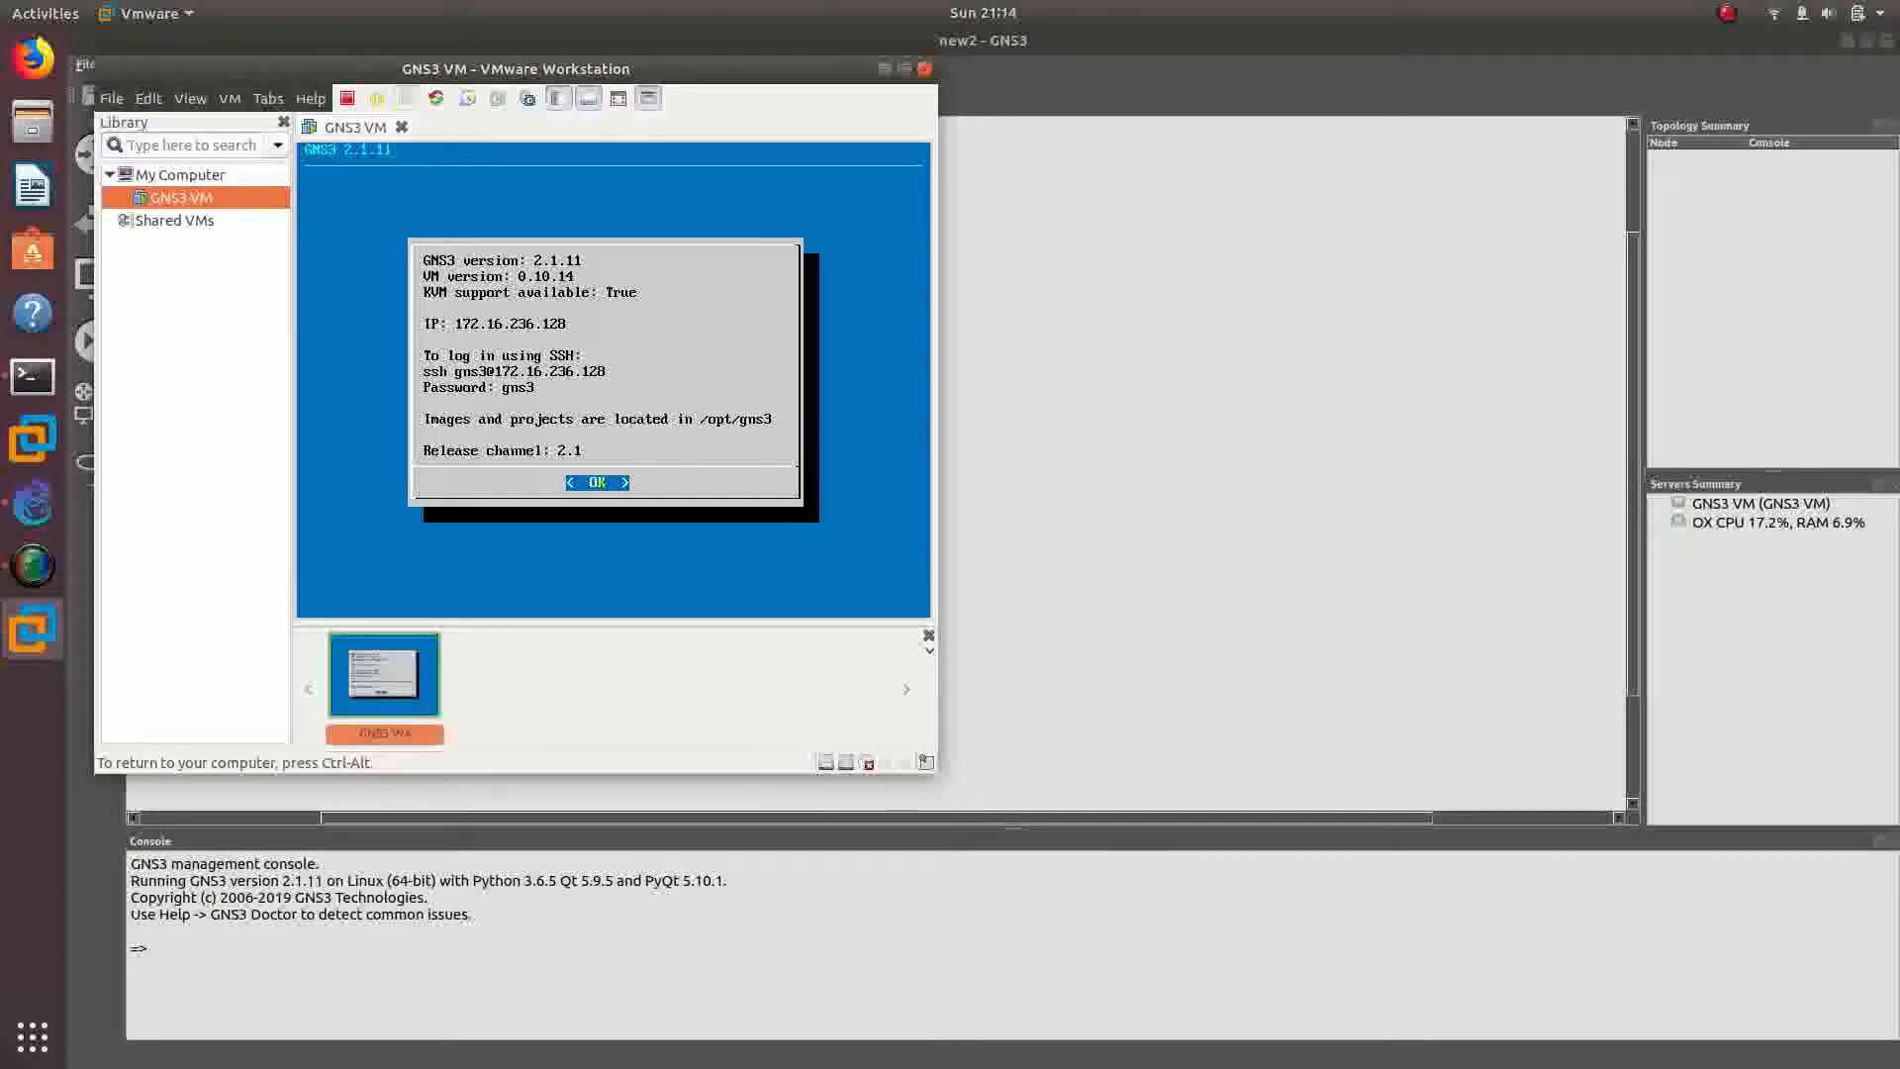
pyautogui.press('Return')
pyautogui.hotkey('ctrl', 'alt')
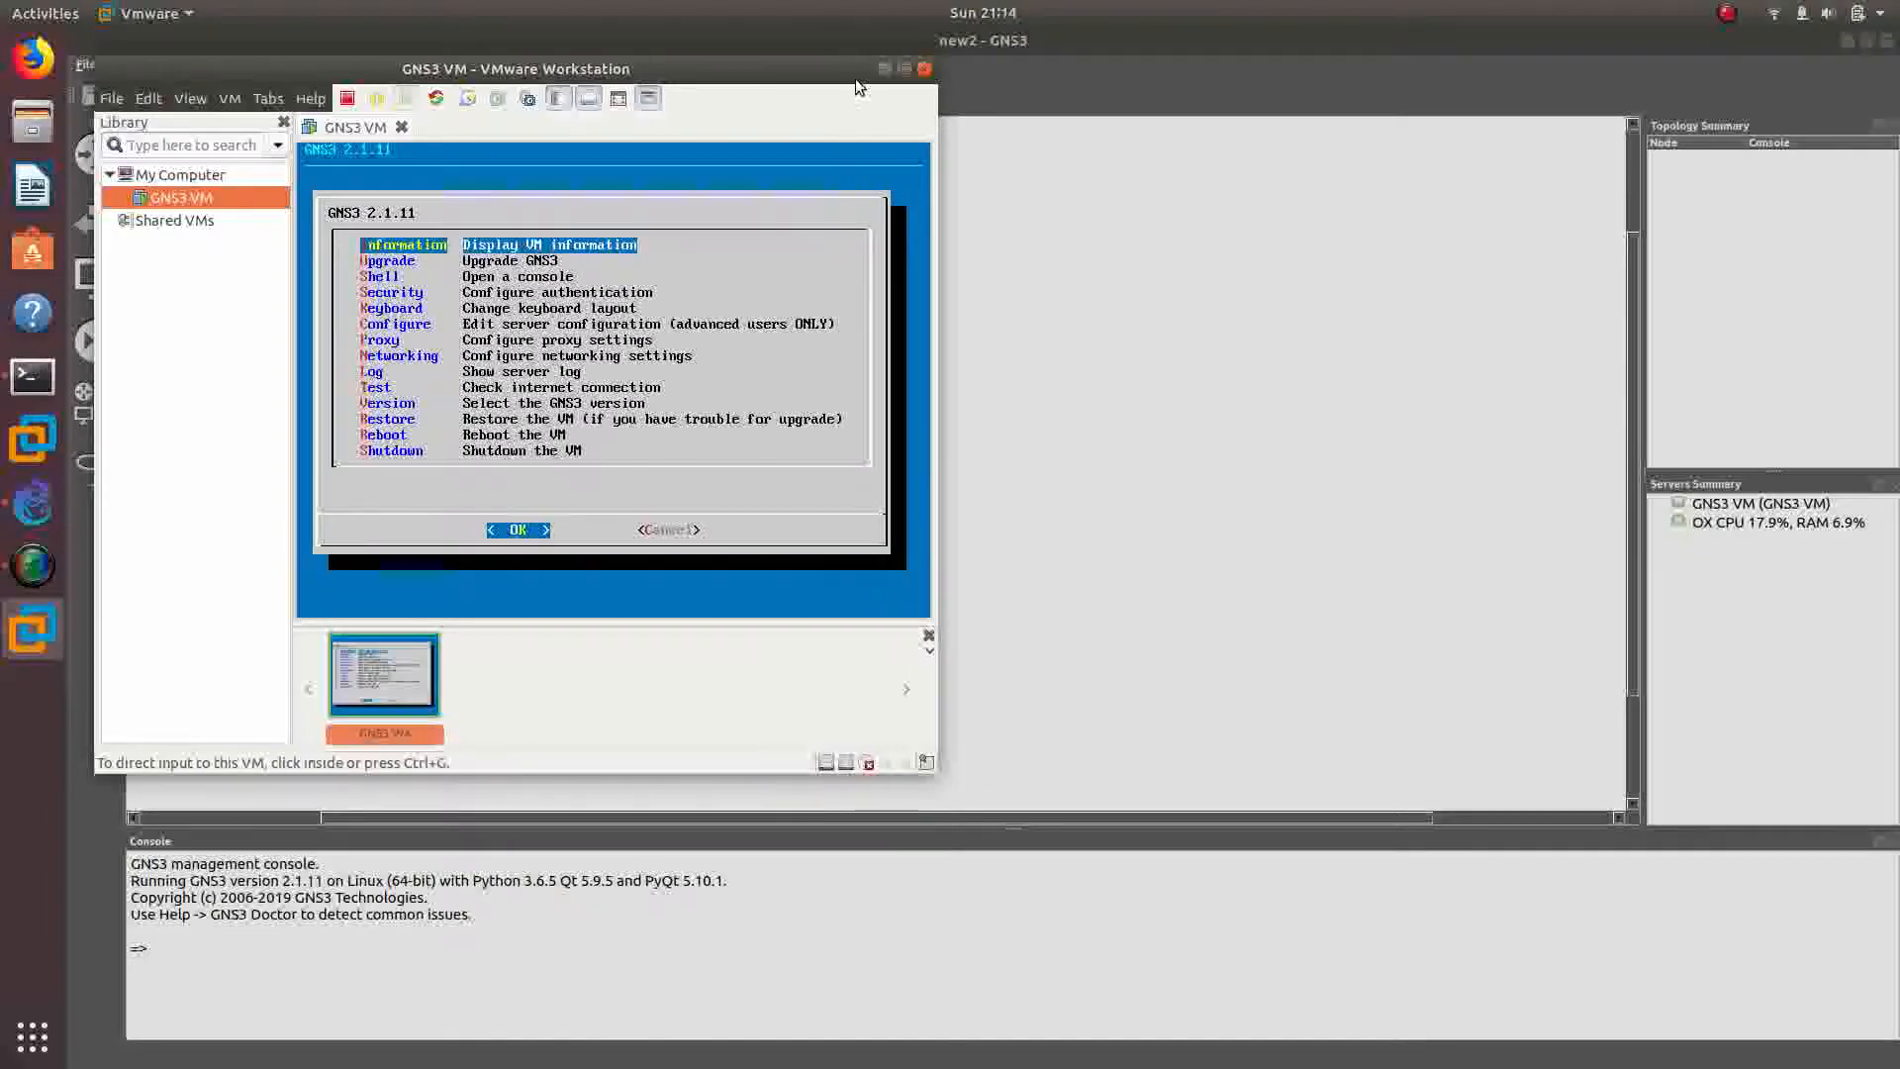
pyautogui.click(902, 69)
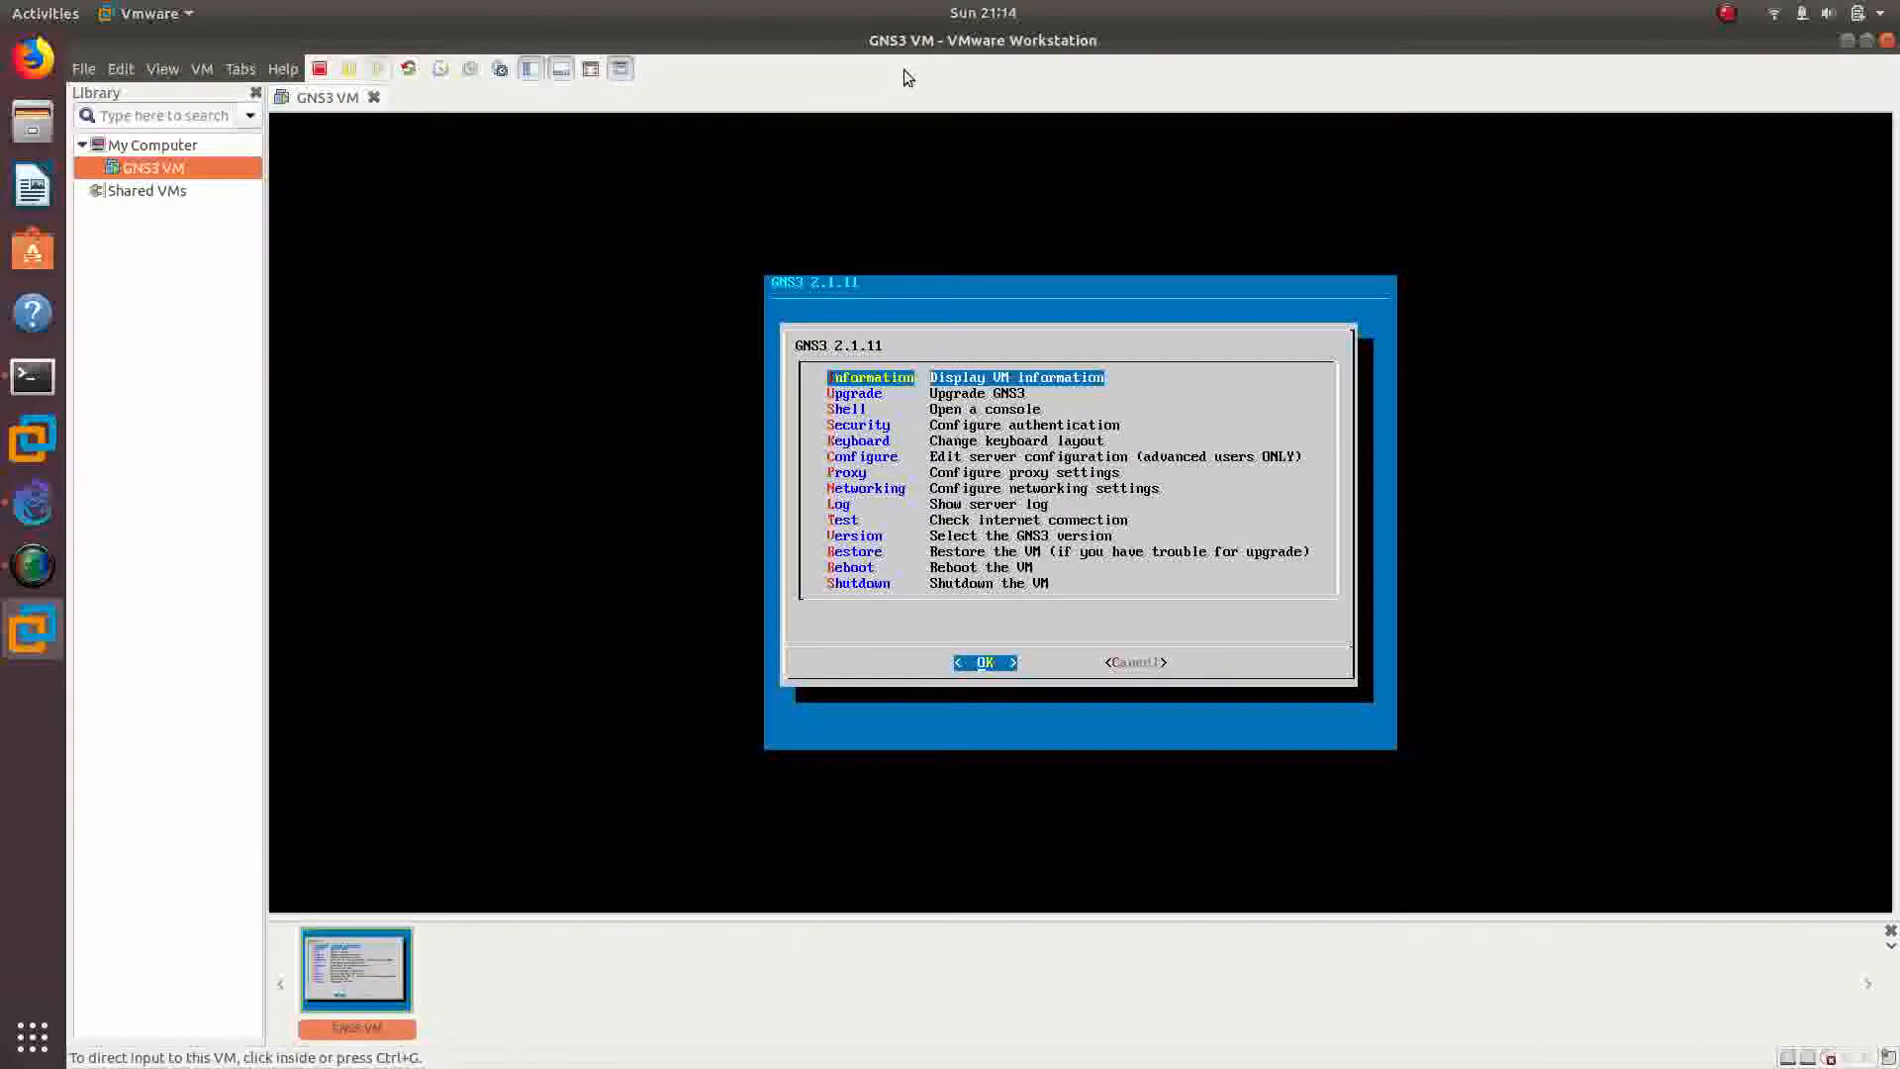
pyautogui.click(1847, 41)
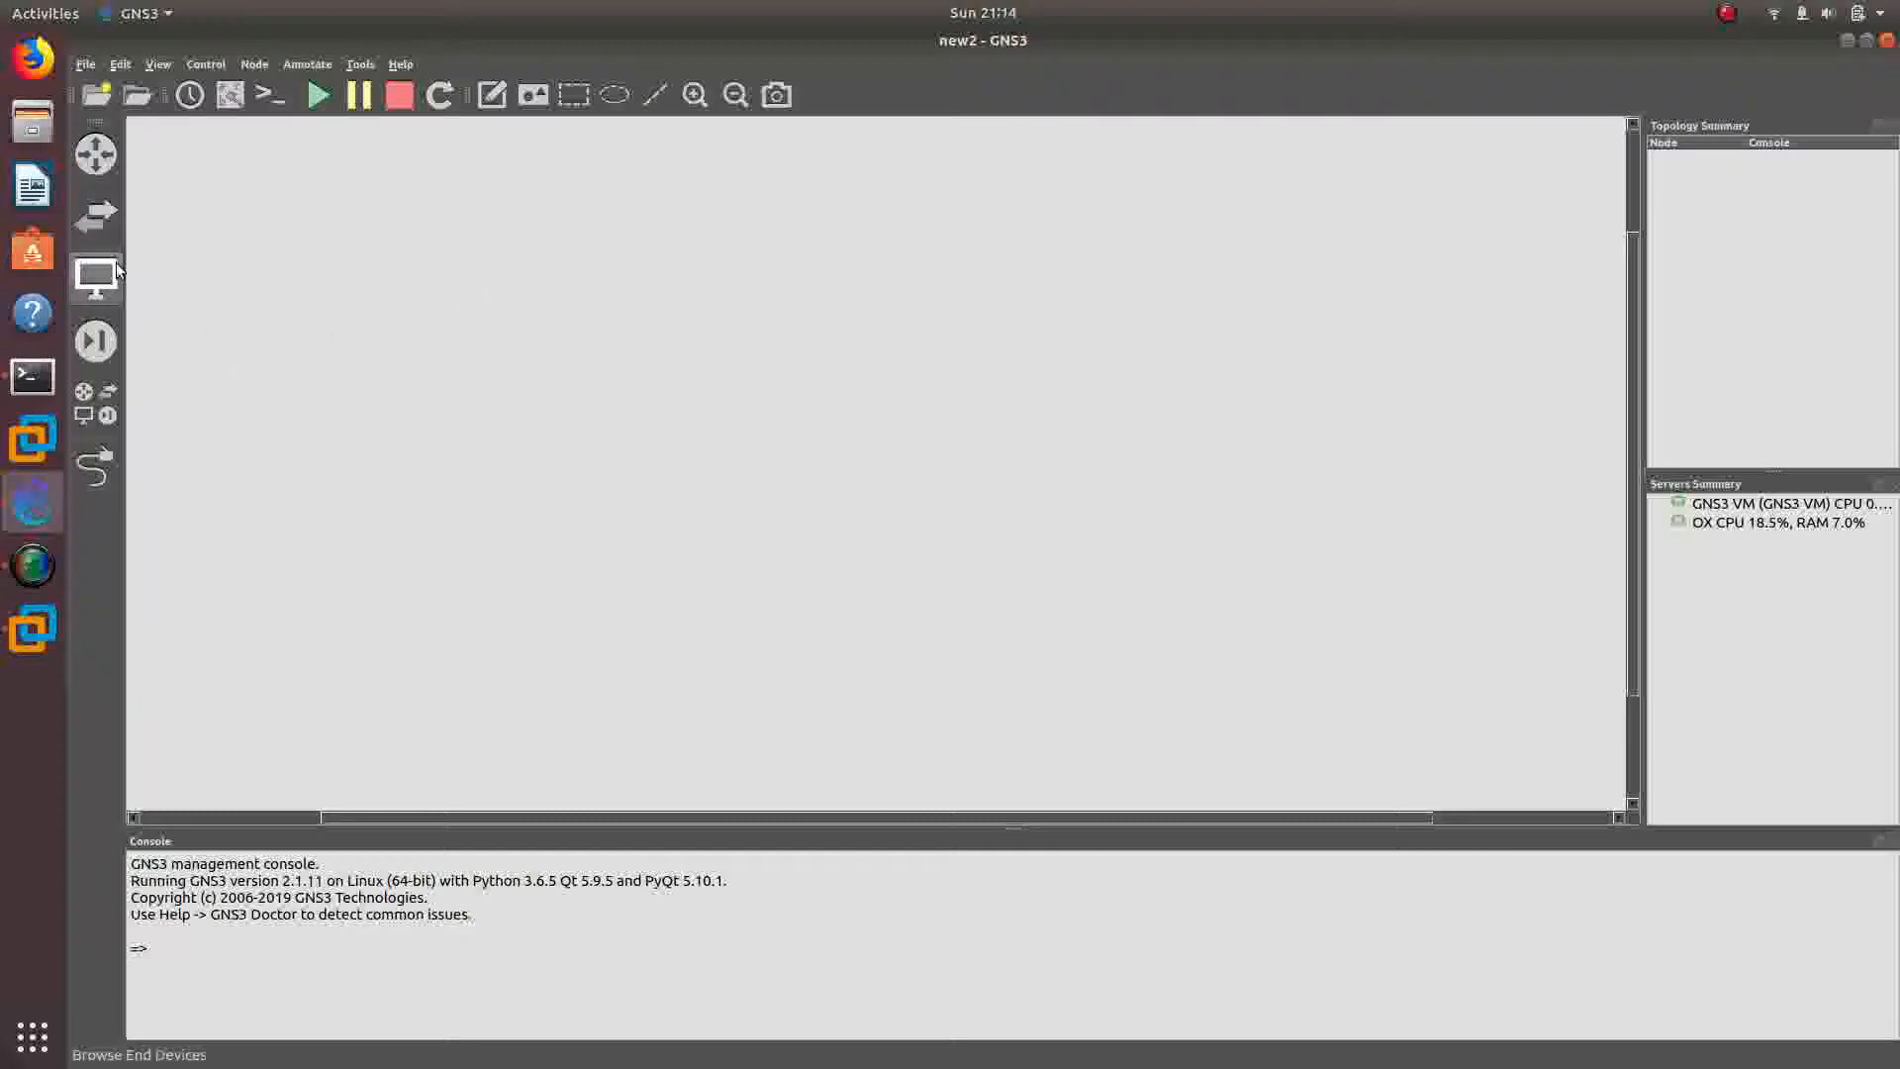
# - Place four Cisco Router nodes on the empty canvas, one toward each corner of the workspace
pyautogui.click(104, 227)
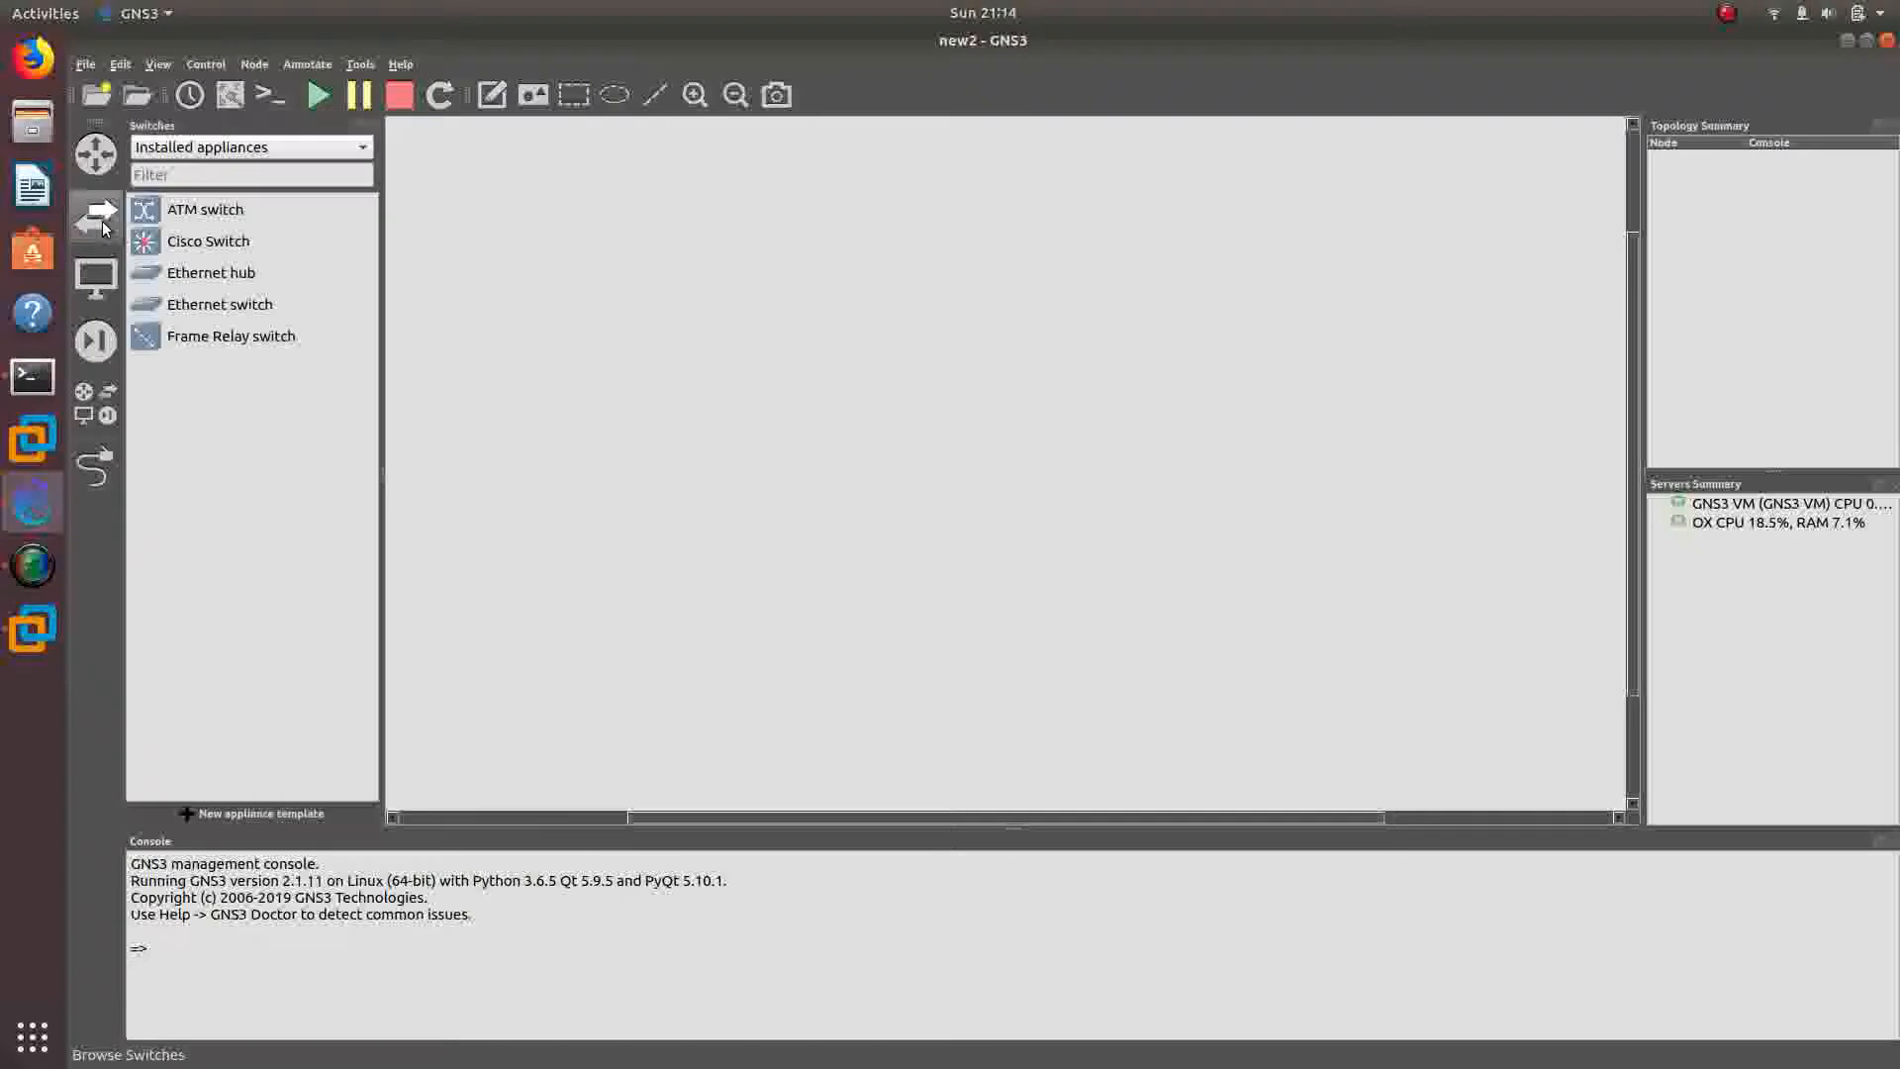
pyautogui.click(96, 154)
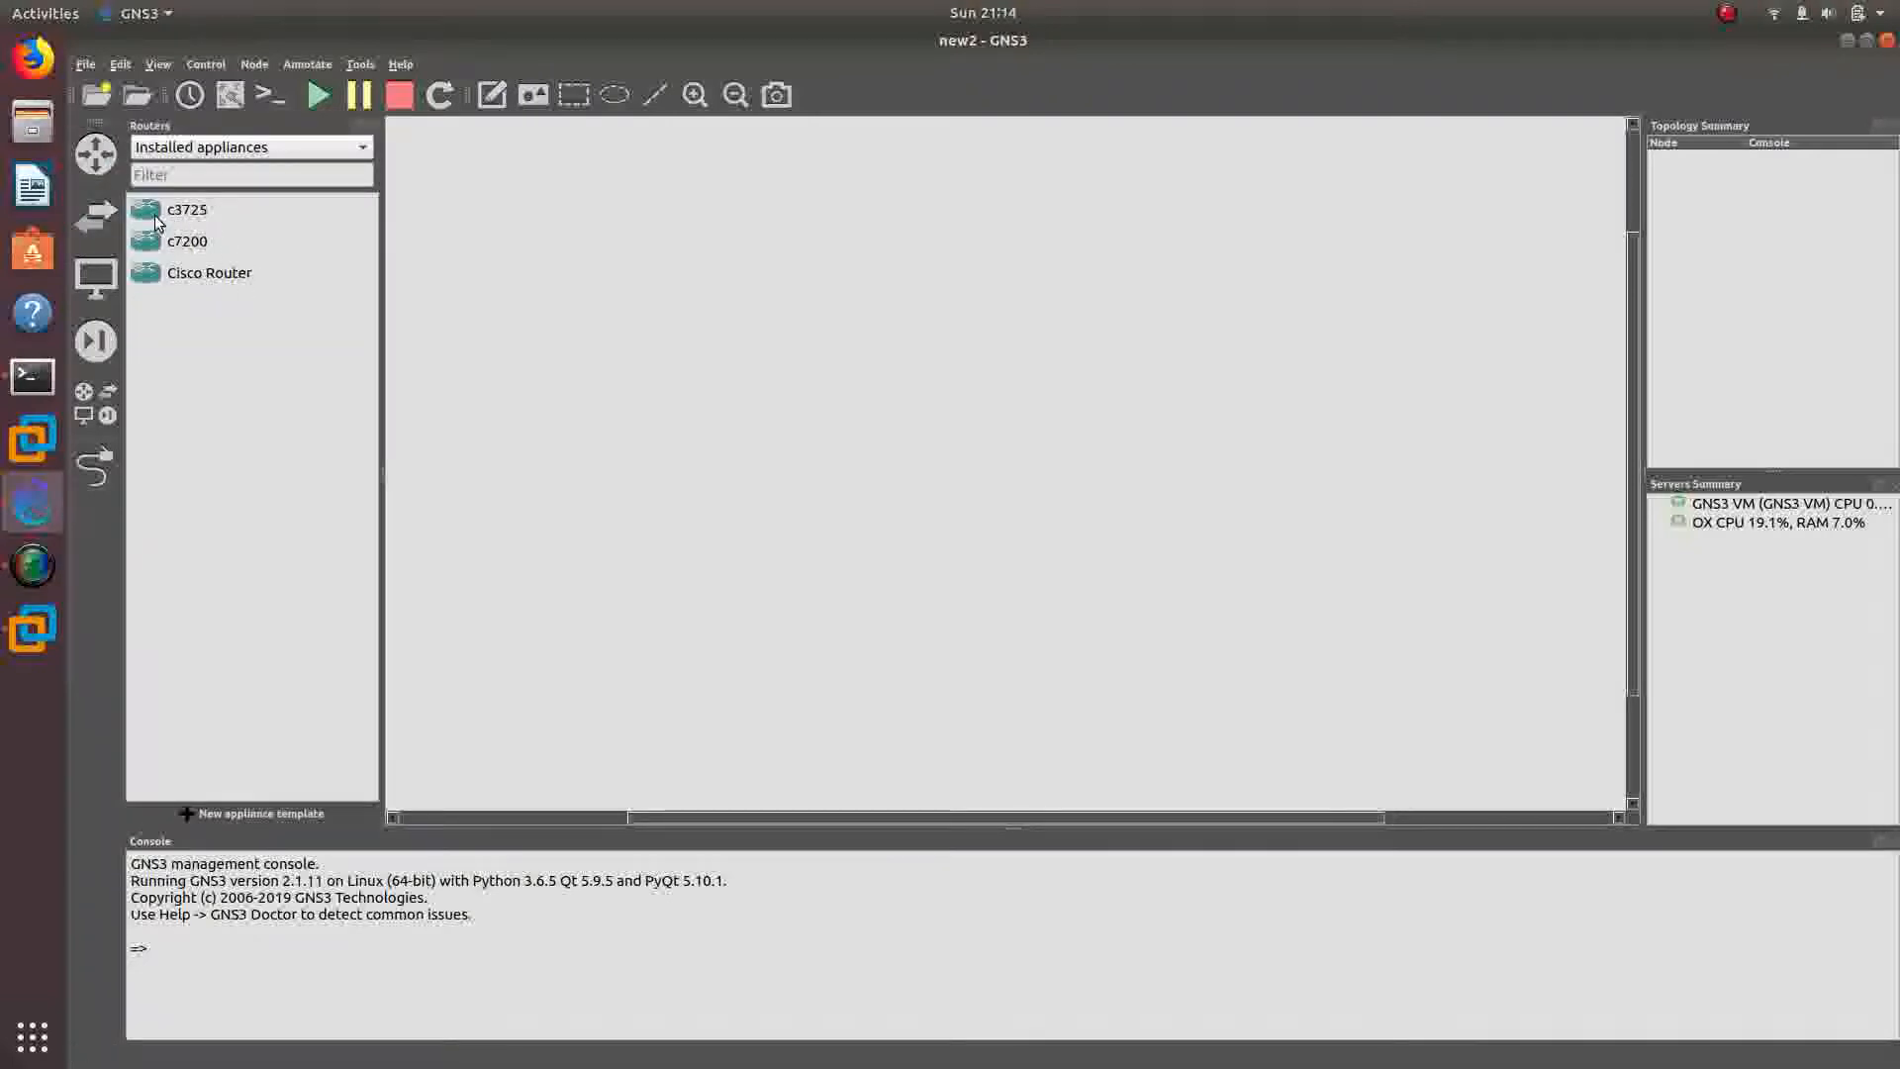
pyautogui.click(156, 275)
pyautogui.moveTo(153, 275); pyautogui.dragTo(686, 327)
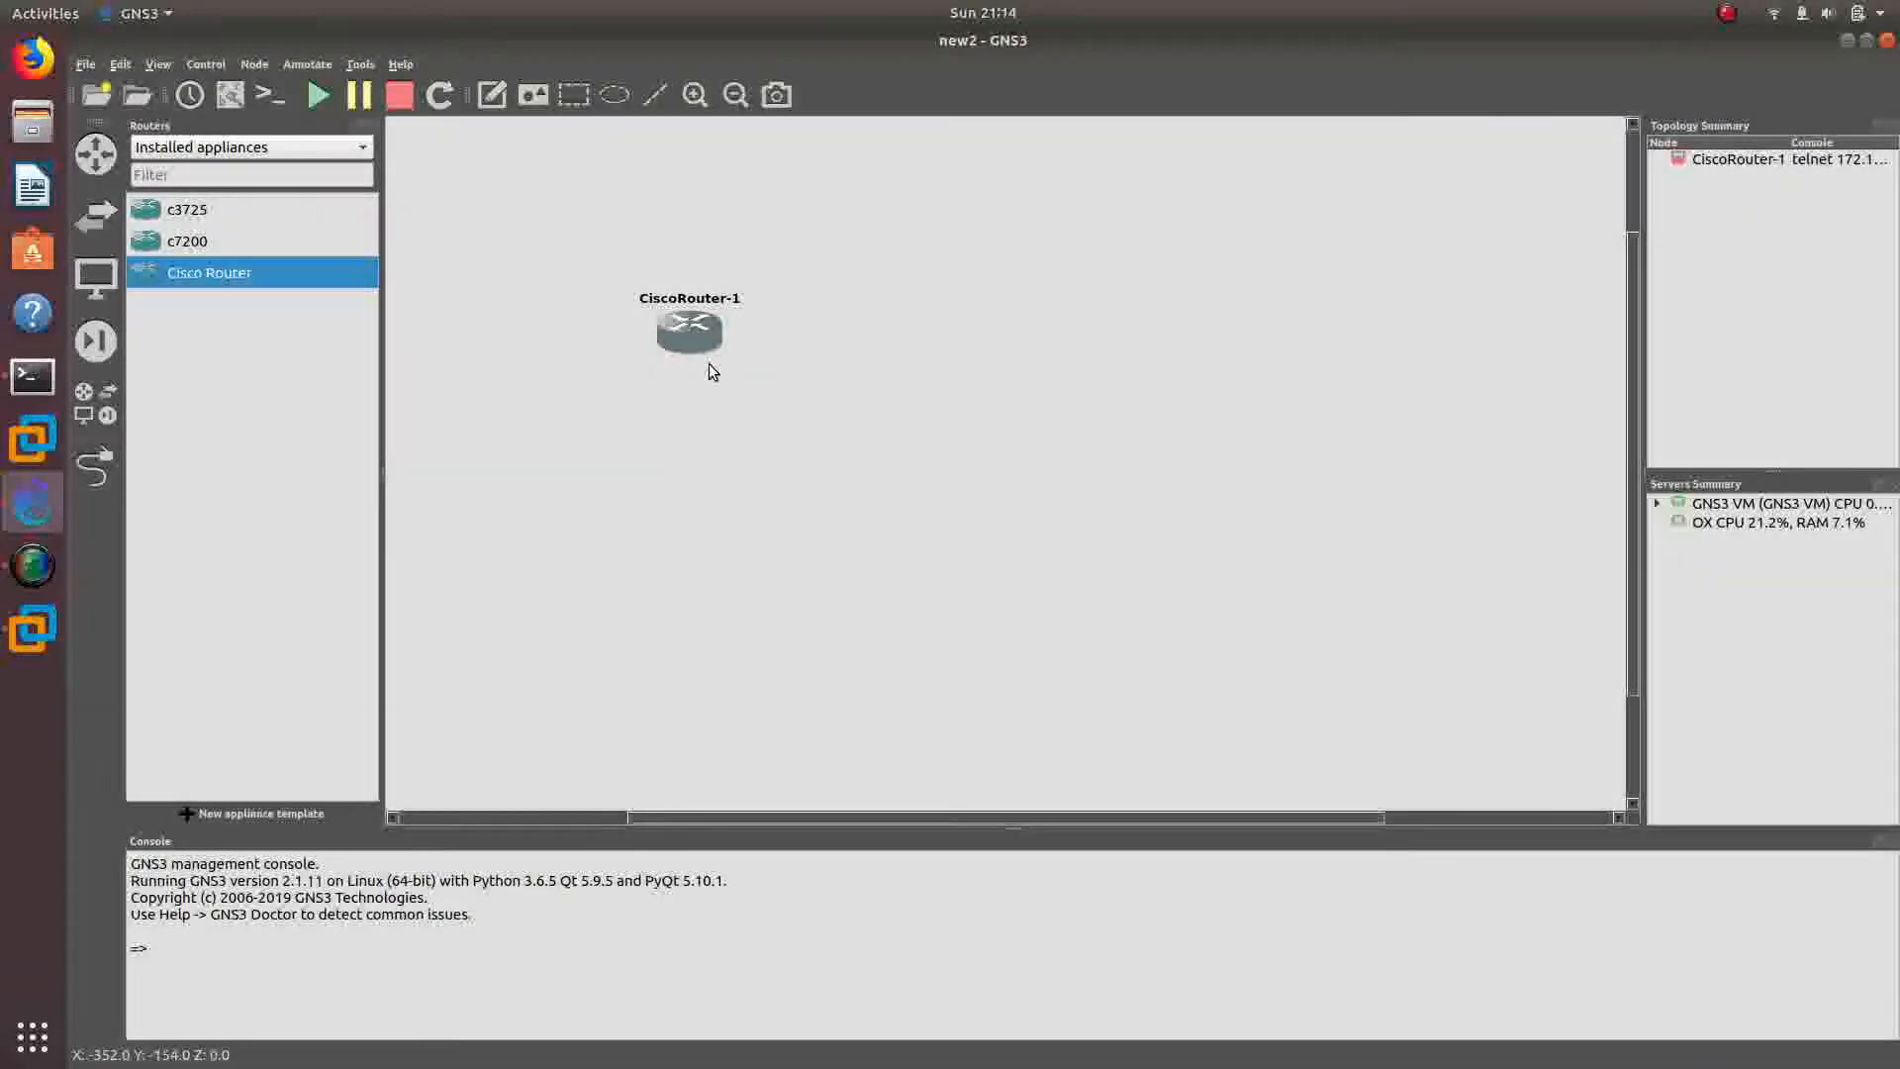
pyautogui.moveTo(208, 269); pyautogui.dragTo(1279, 333)
pyautogui.moveTo(183, 286); pyautogui.dragTo(736, 654)
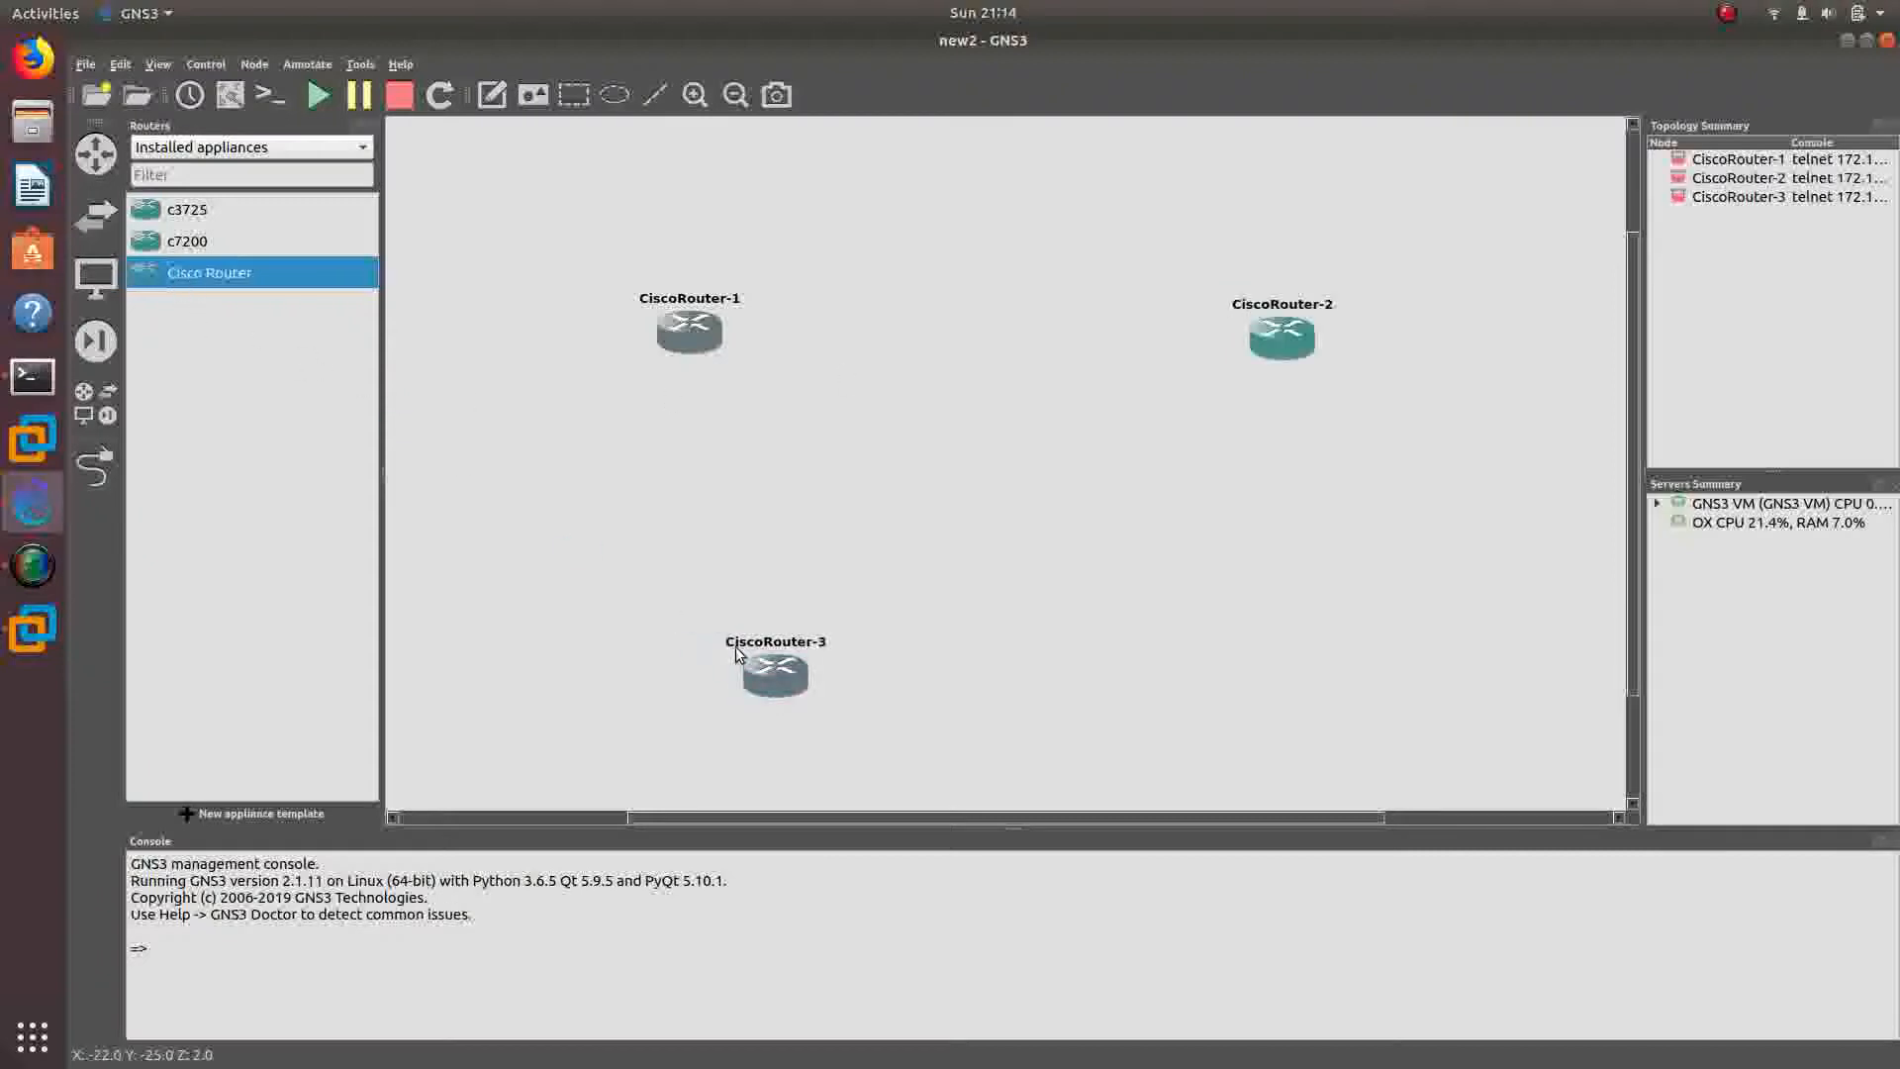
pyautogui.moveTo(225, 273); pyautogui.dragTo(1522, 768)
pyautogui.moveTo(1232, 590); pyautogui.dragTo(1370, 633)
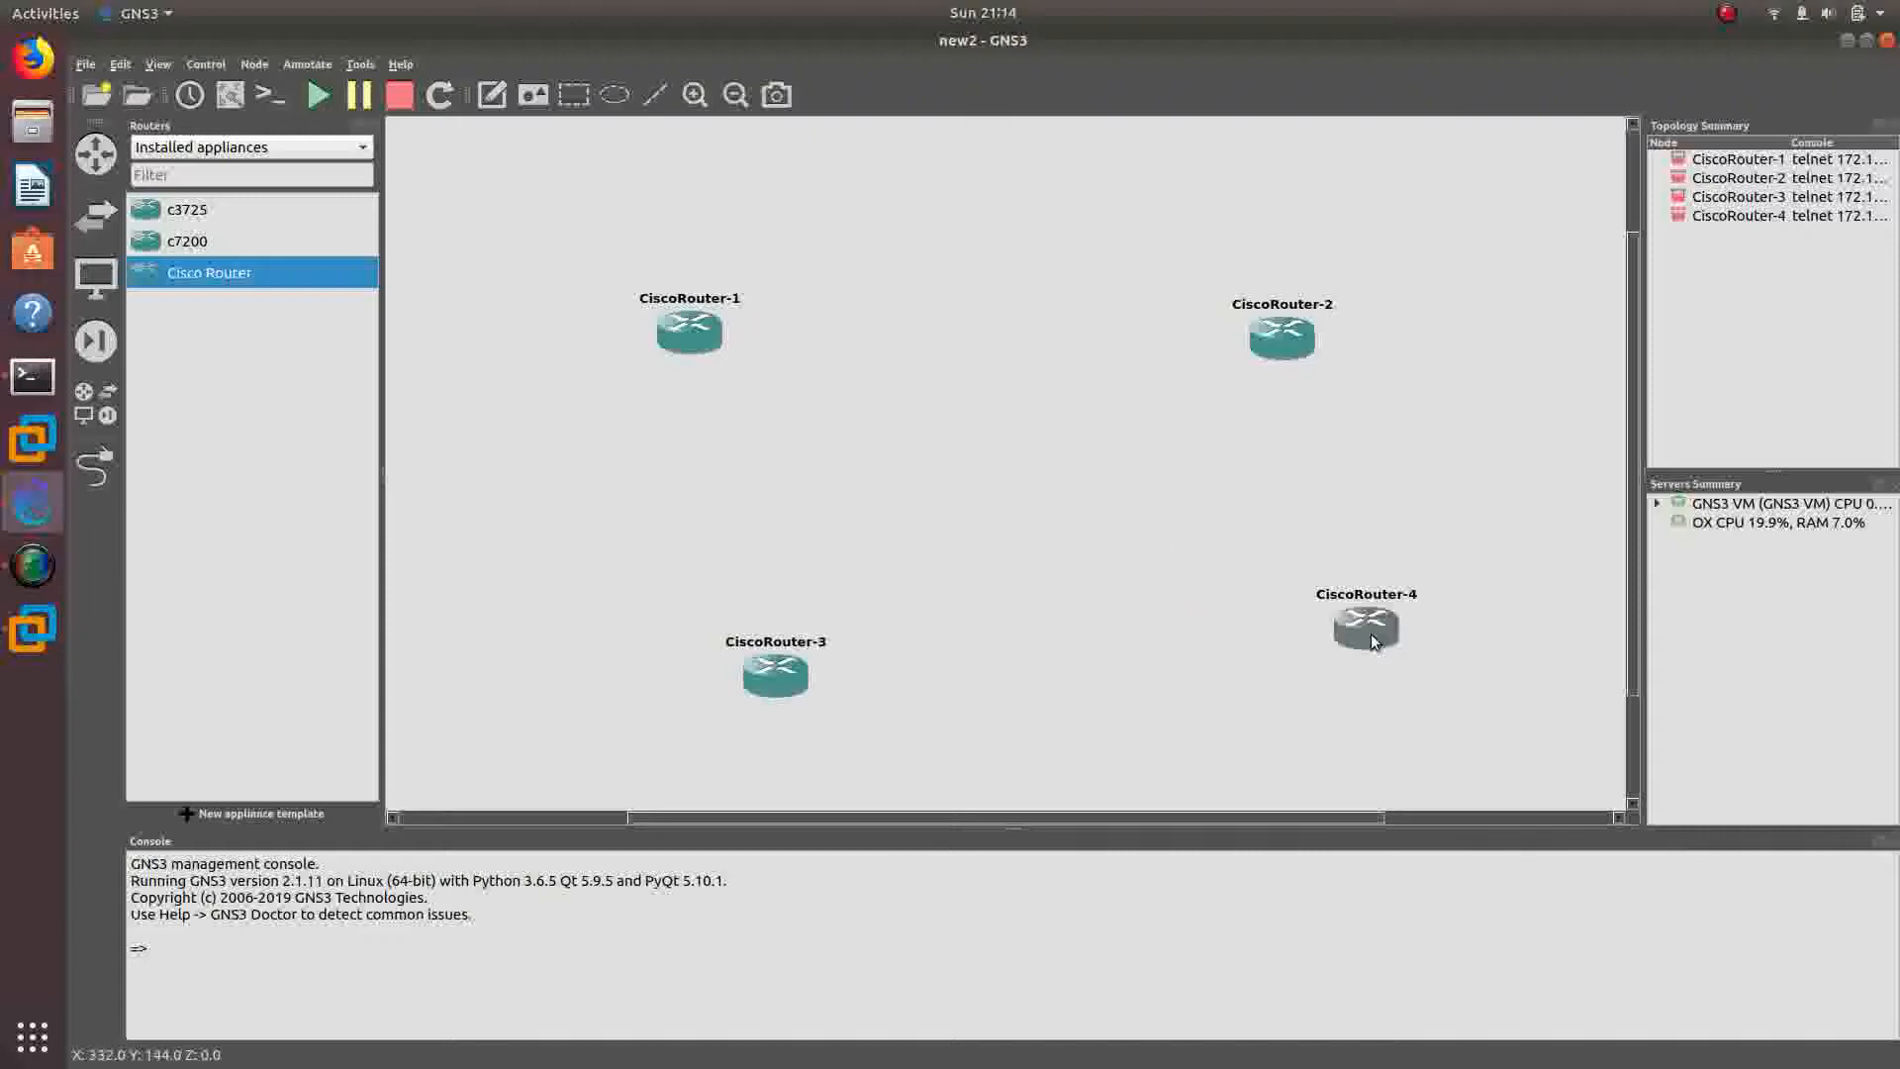
# - Rearrange the four routers into a roughly rectangular layout, shifted slightly up and left on the canvas
pyautogui.moveTo(802, 685); pyautogui.dragTo(764, 673)
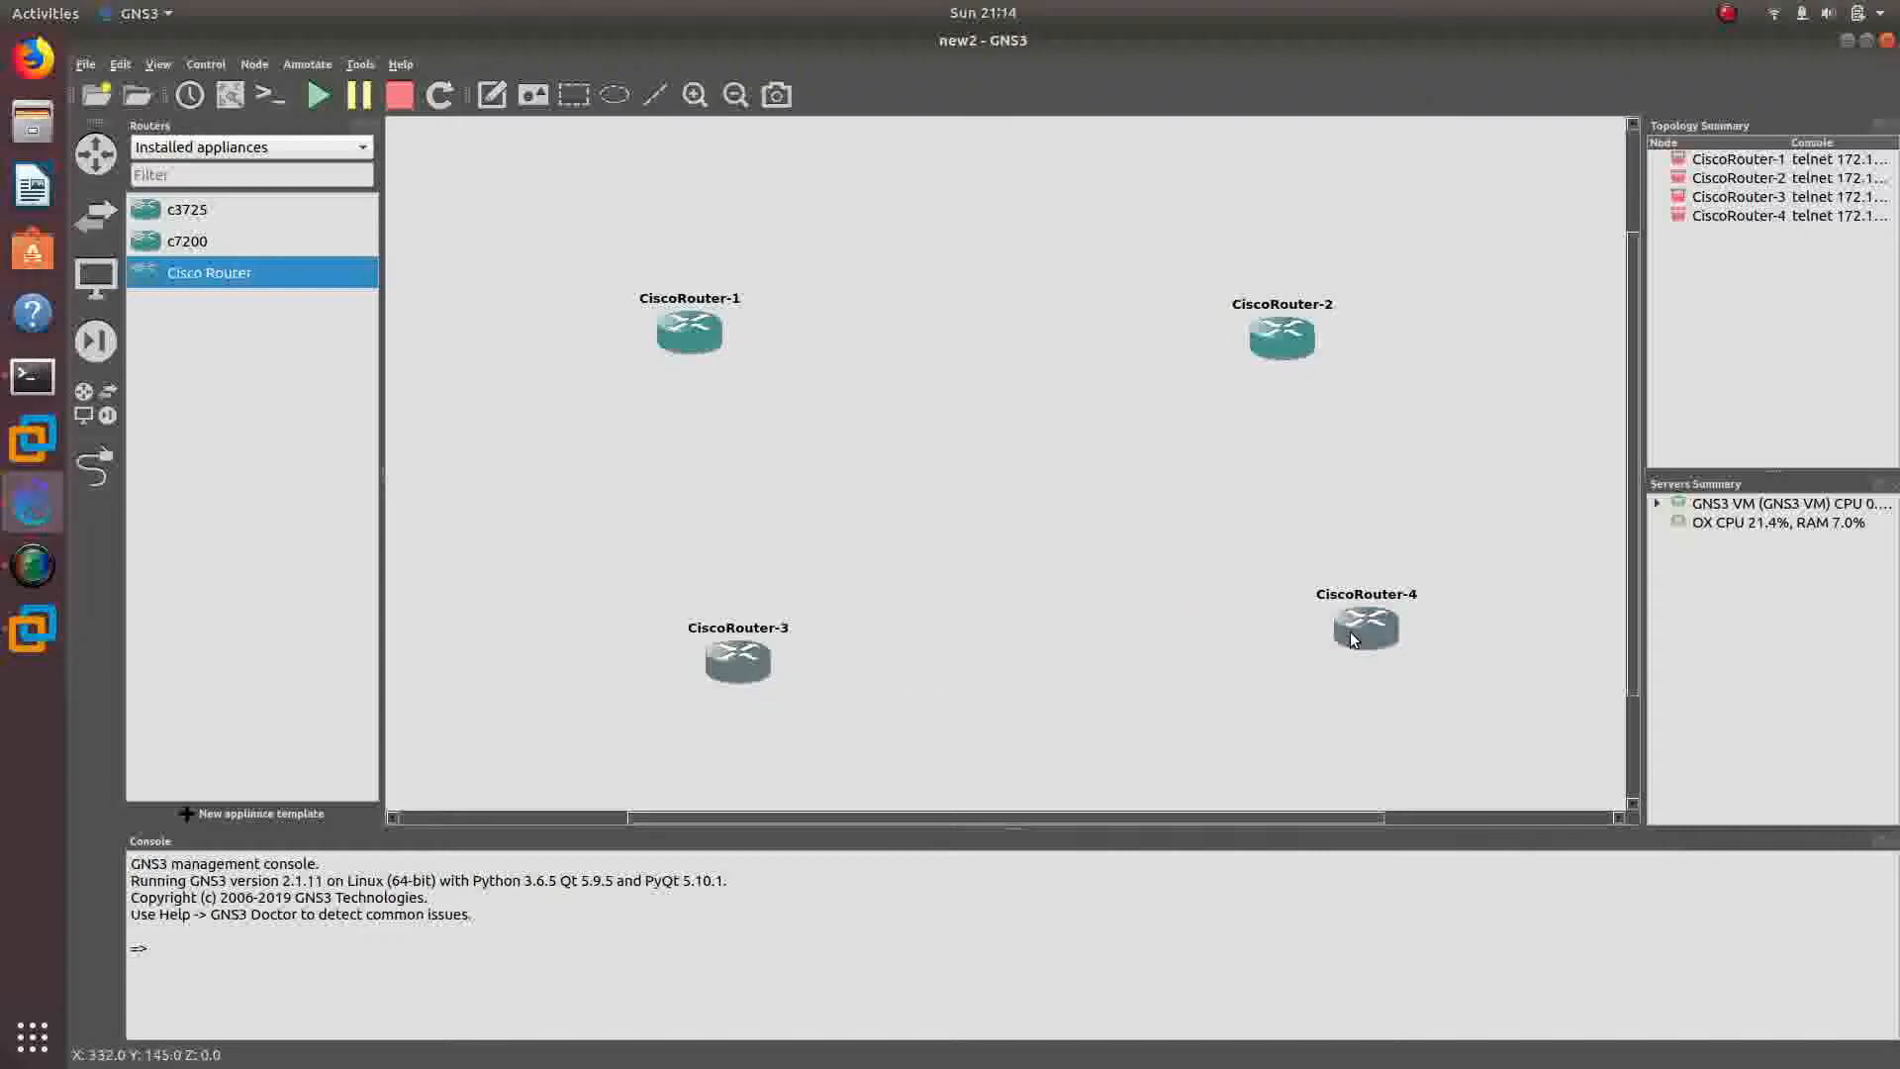
pyautogui.moveTo(1350, 632); pyautogui.dragTo(1281, 653)
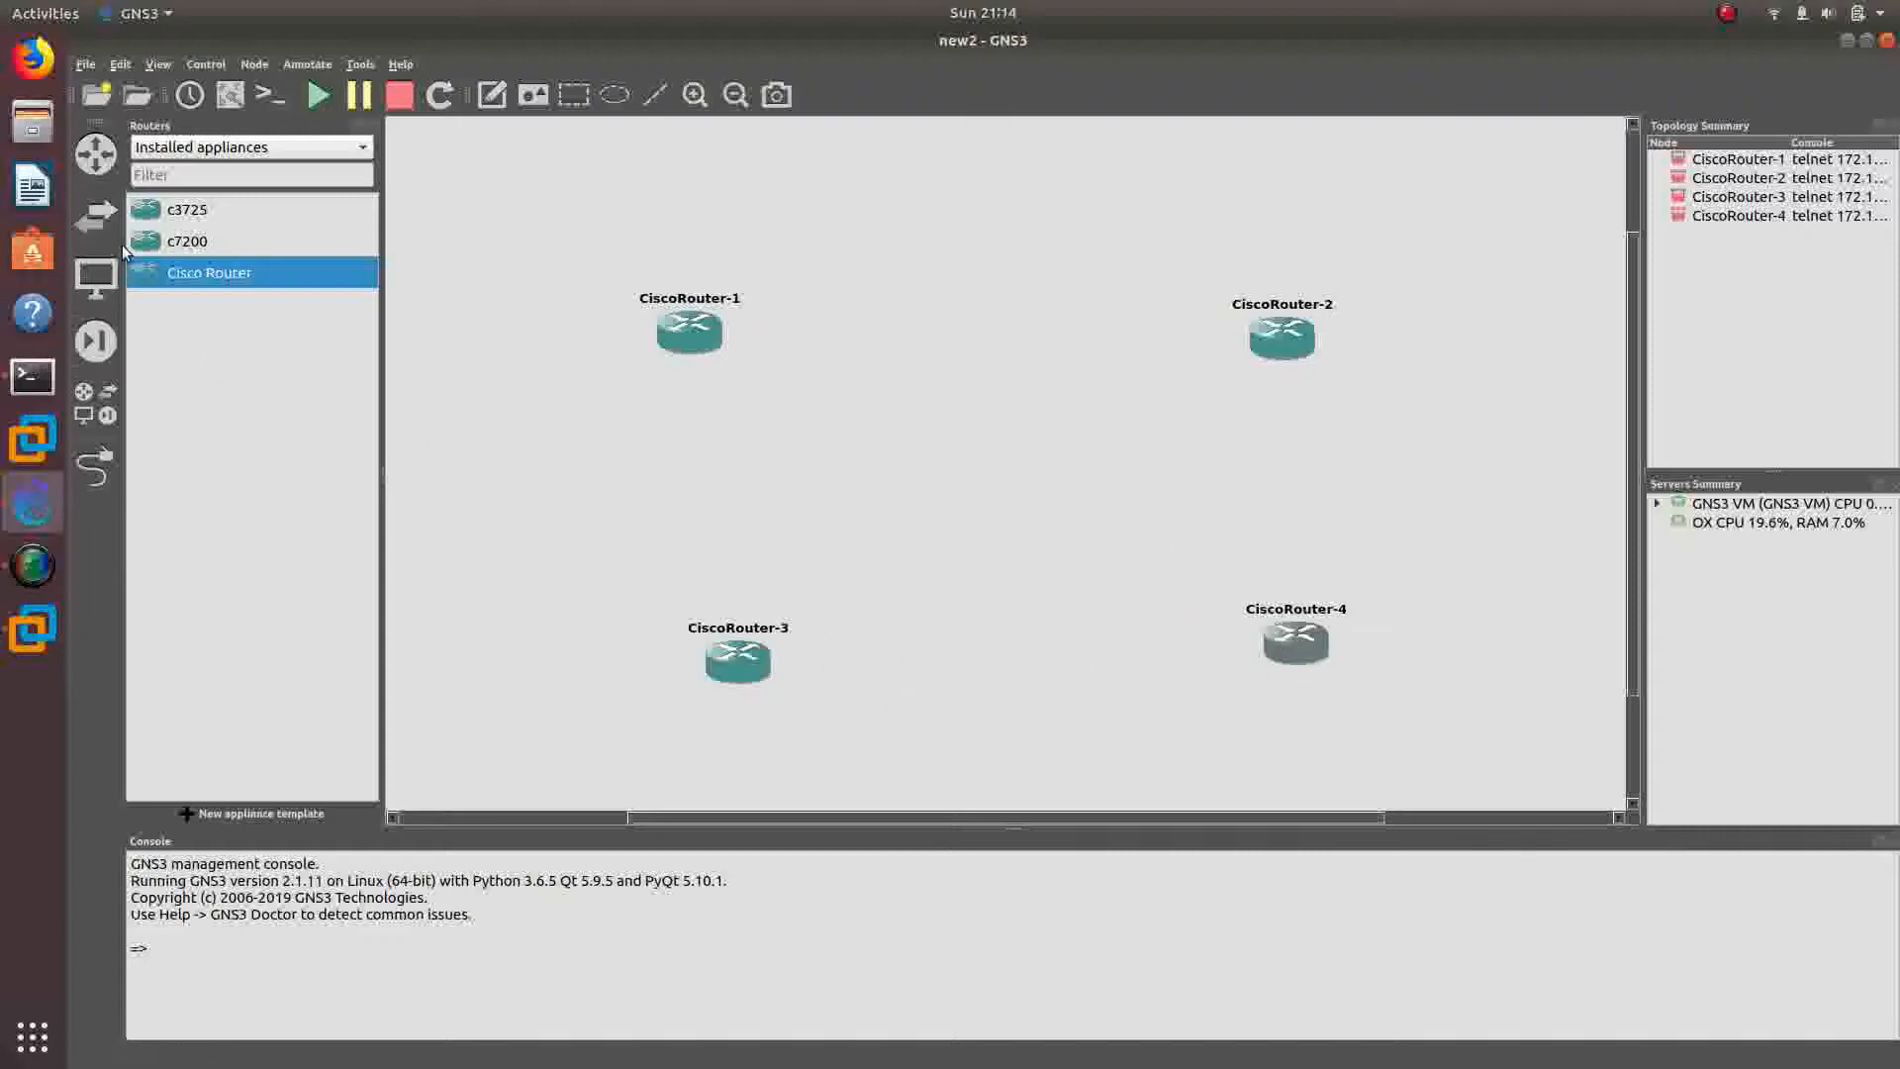
pyautogui.click(96, 215)
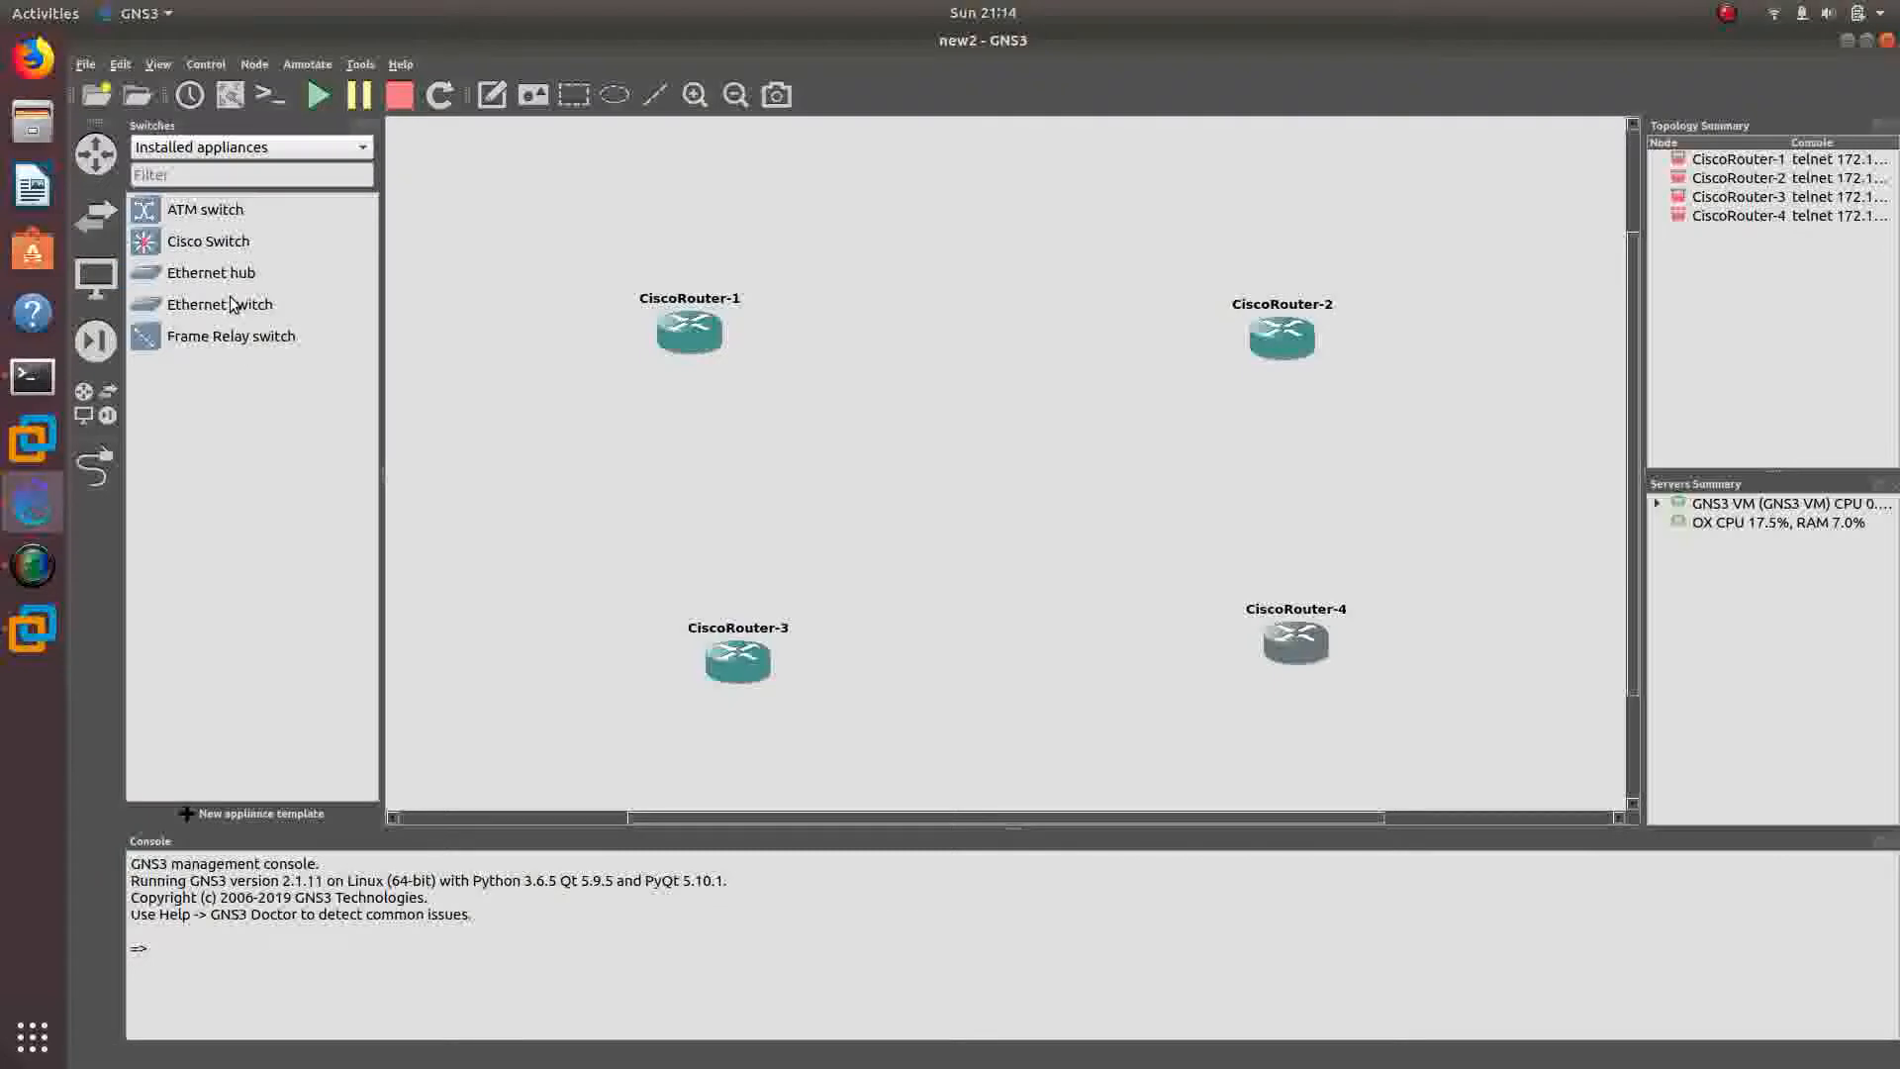
pyautogui.moveTo(1353, 710); pyautogui.dragTo(612, 288)
pyautogui.click(799, 311)
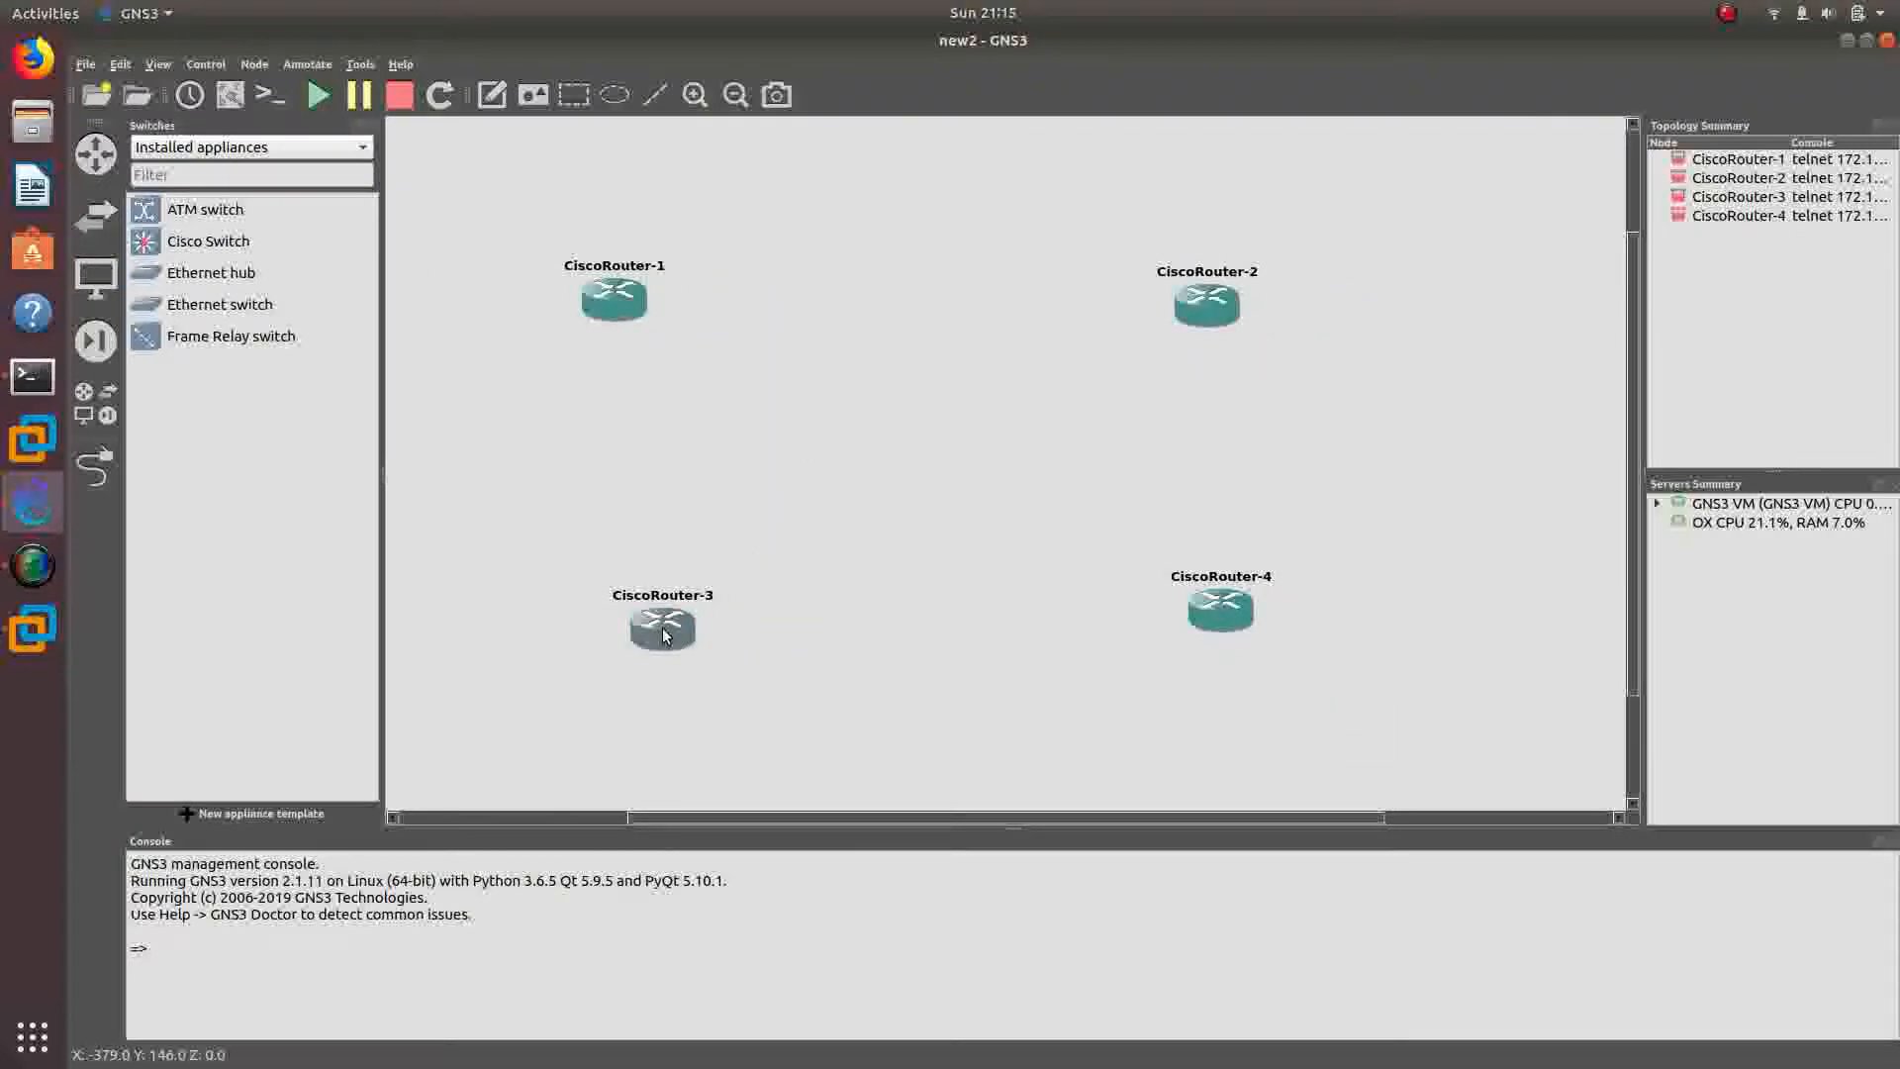
pyautogui.moveTo(666, 630); pyautogui.dragTo(645, 616)
pyautogui.moveTo(1204, 620); pyautogui.dragTo(1182, 627)
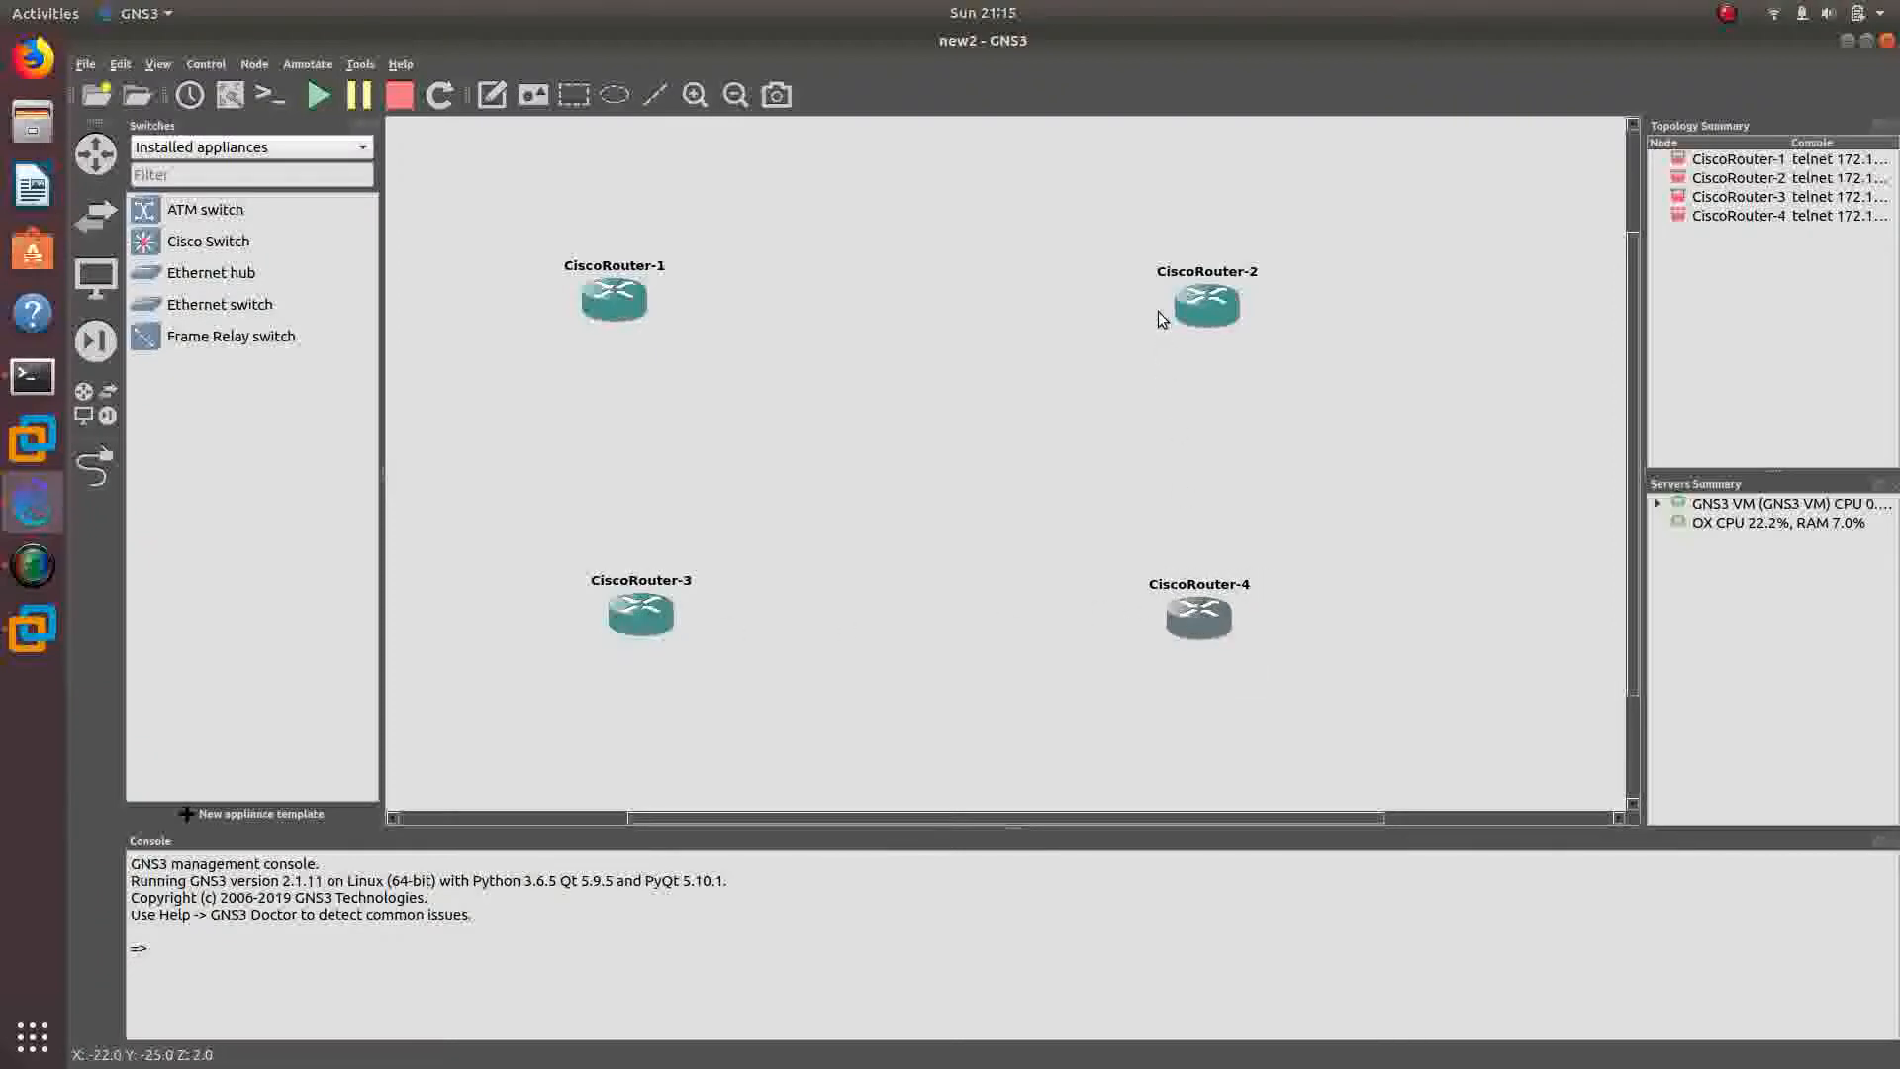
pyautogui.moveTo(638, 306); pyautogui.dragTo(660, 298)
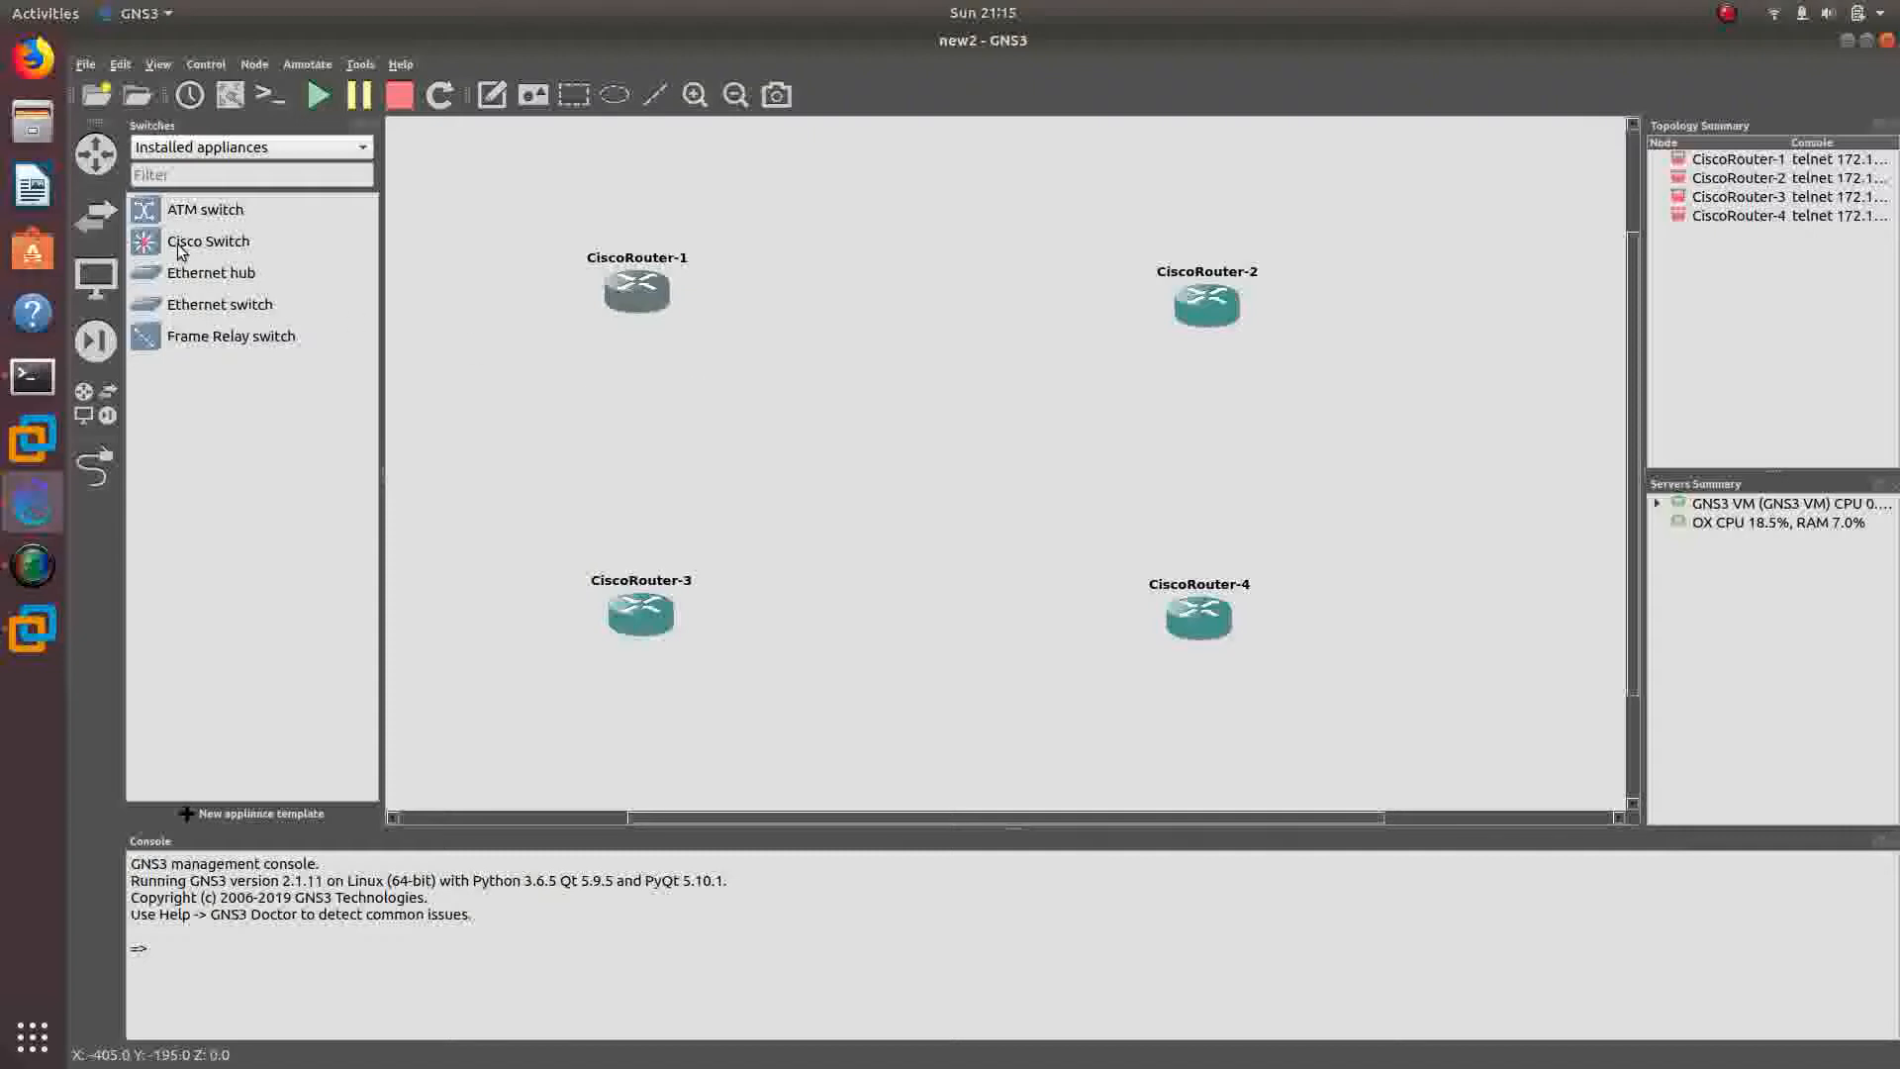
# - Add a Cisco Switch in the middle of the four routers and spread CiscoRouter-2, CiscoRouter-3 and CiscoRouter-4 around it
pyautogui.moveTo(193, 241); pyautogui.dragTo(965, 469)
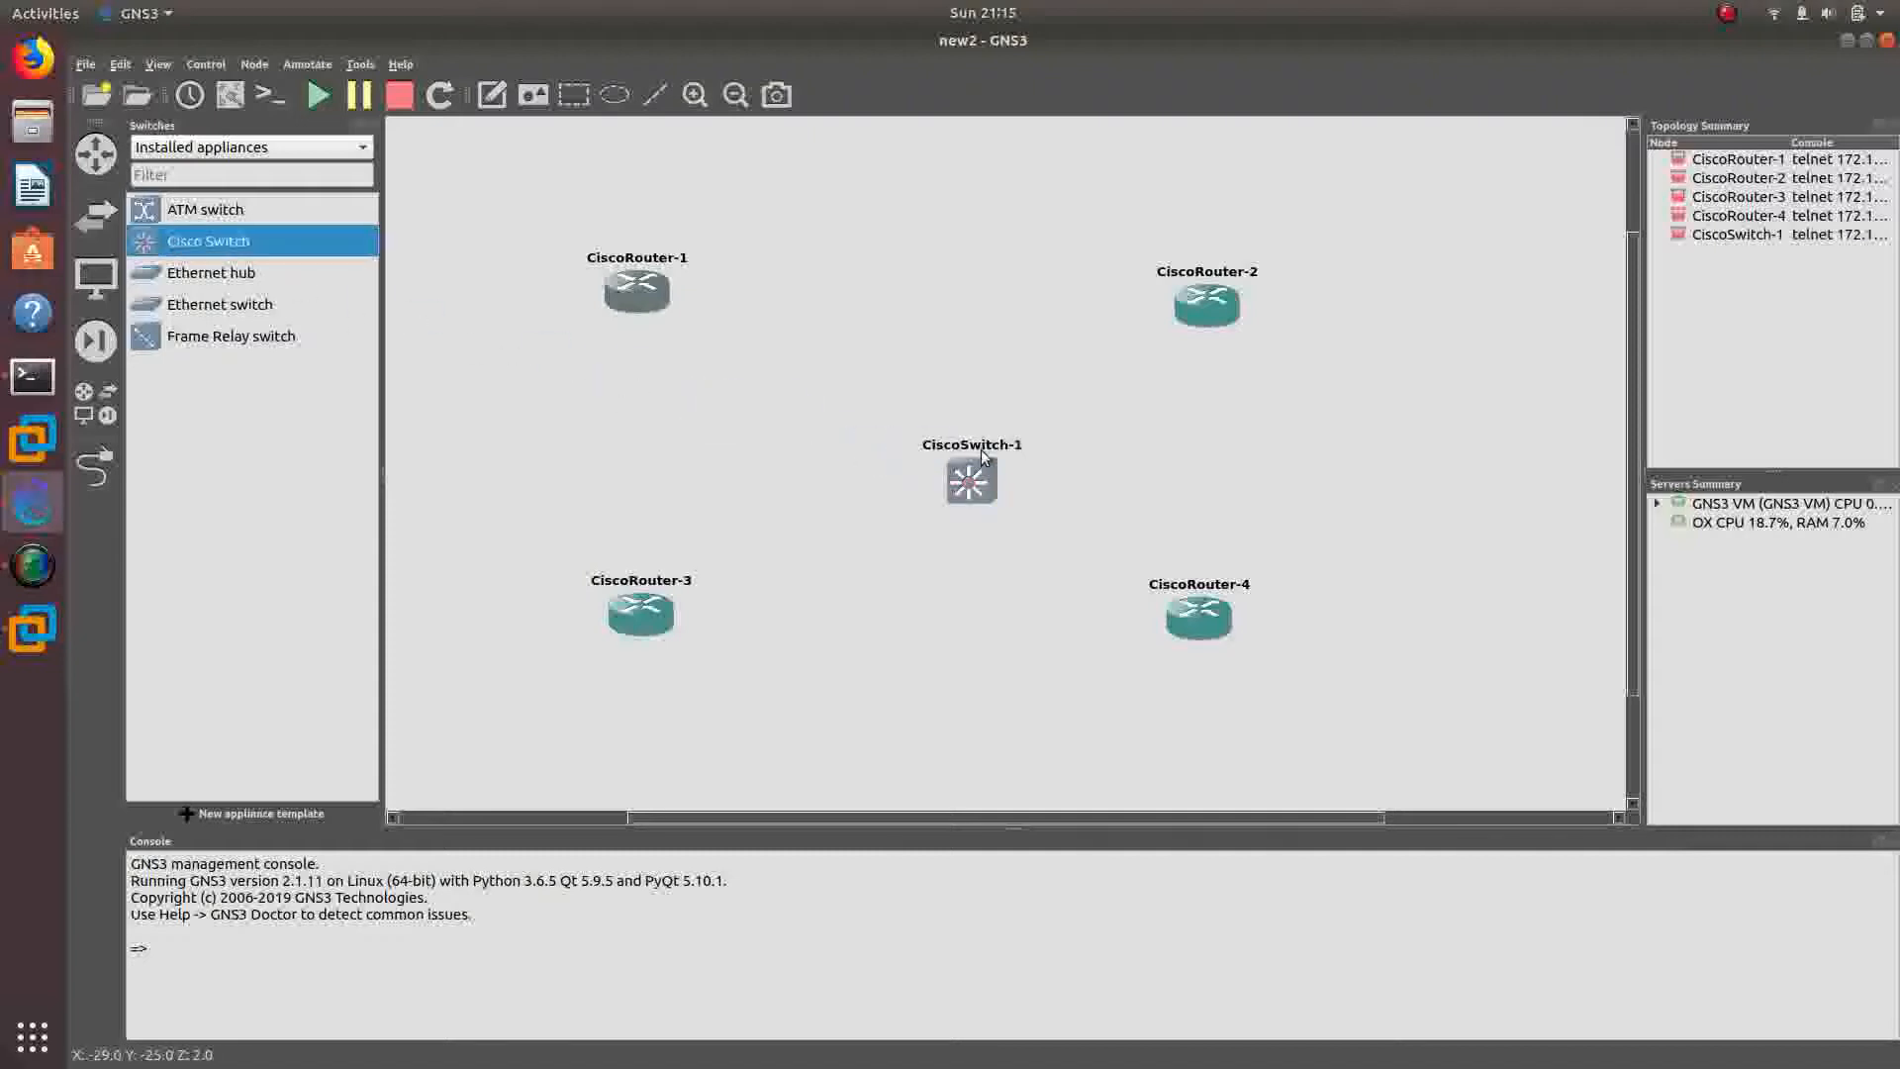
pyautogui.moveTo(1197, 300); pyautogui.dragTo(1228, 284)
pyautogui.moveTo(1186, 616); pyautogui.dragTo(1274, 627)
pyautogui.moveTo(618, 616); pyautogui.dragTo(616, 628)
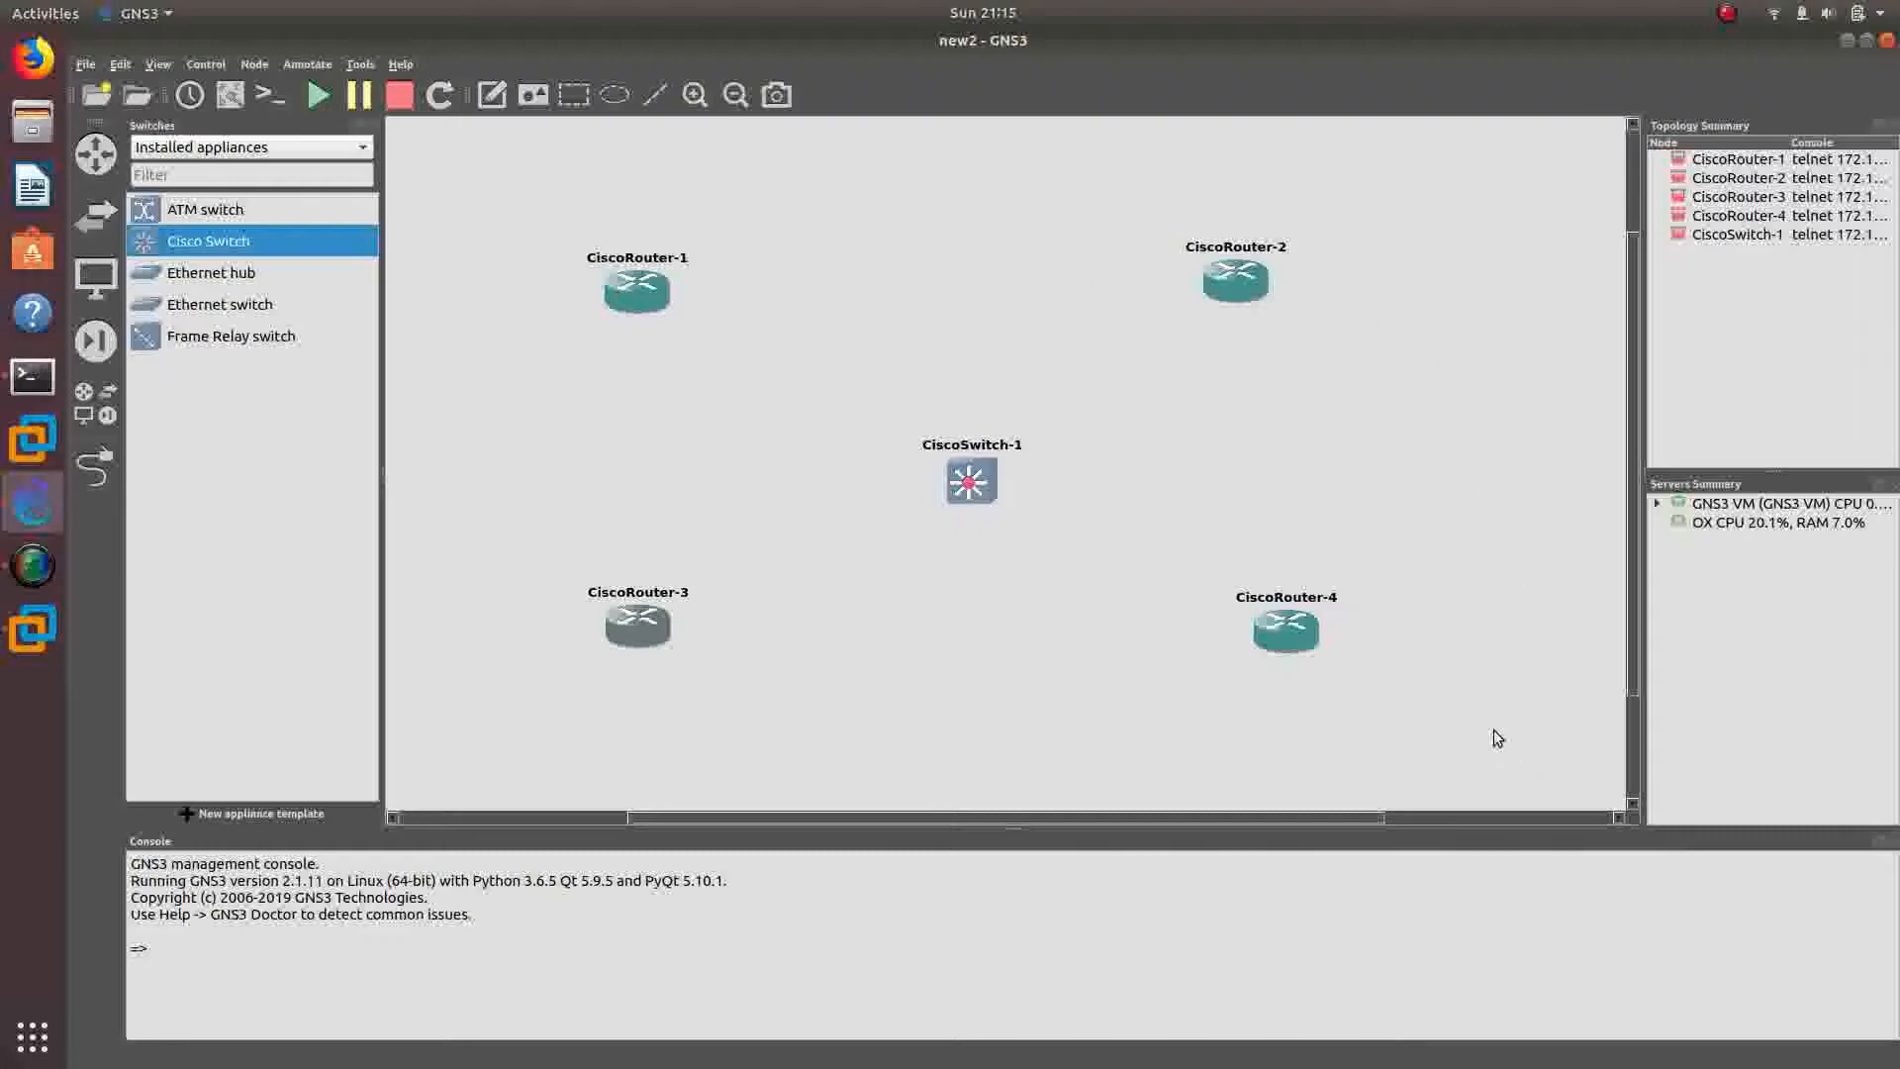
# - Shift the whole topology slightly up and left, then fine-tune the positions of CiscoRouter-3 and the central switch
pyautogui.moveTo(1493, 729); pyautogui.dragTo(456, 211)
pyautogui.click(995, 220)
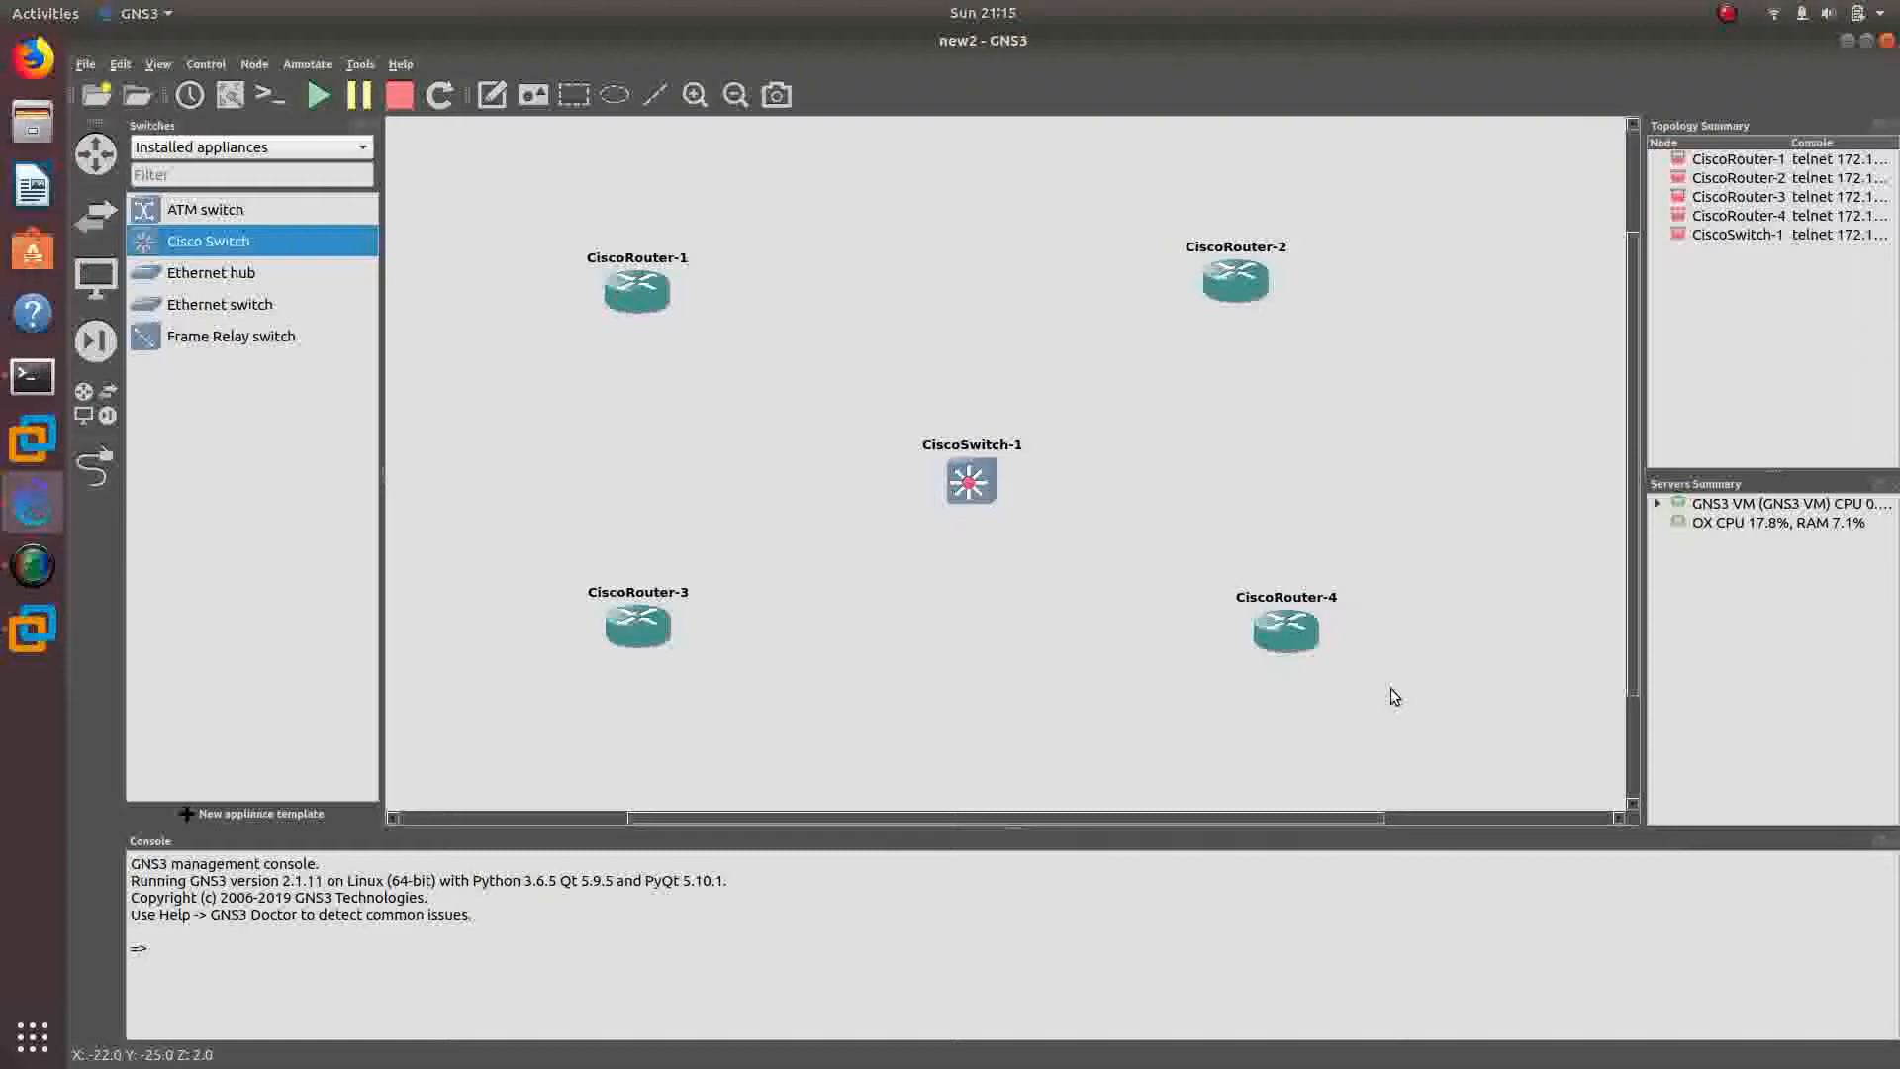
pyautogui.moveTo(1342, 713); pyautogui.dragTo(501, 235)
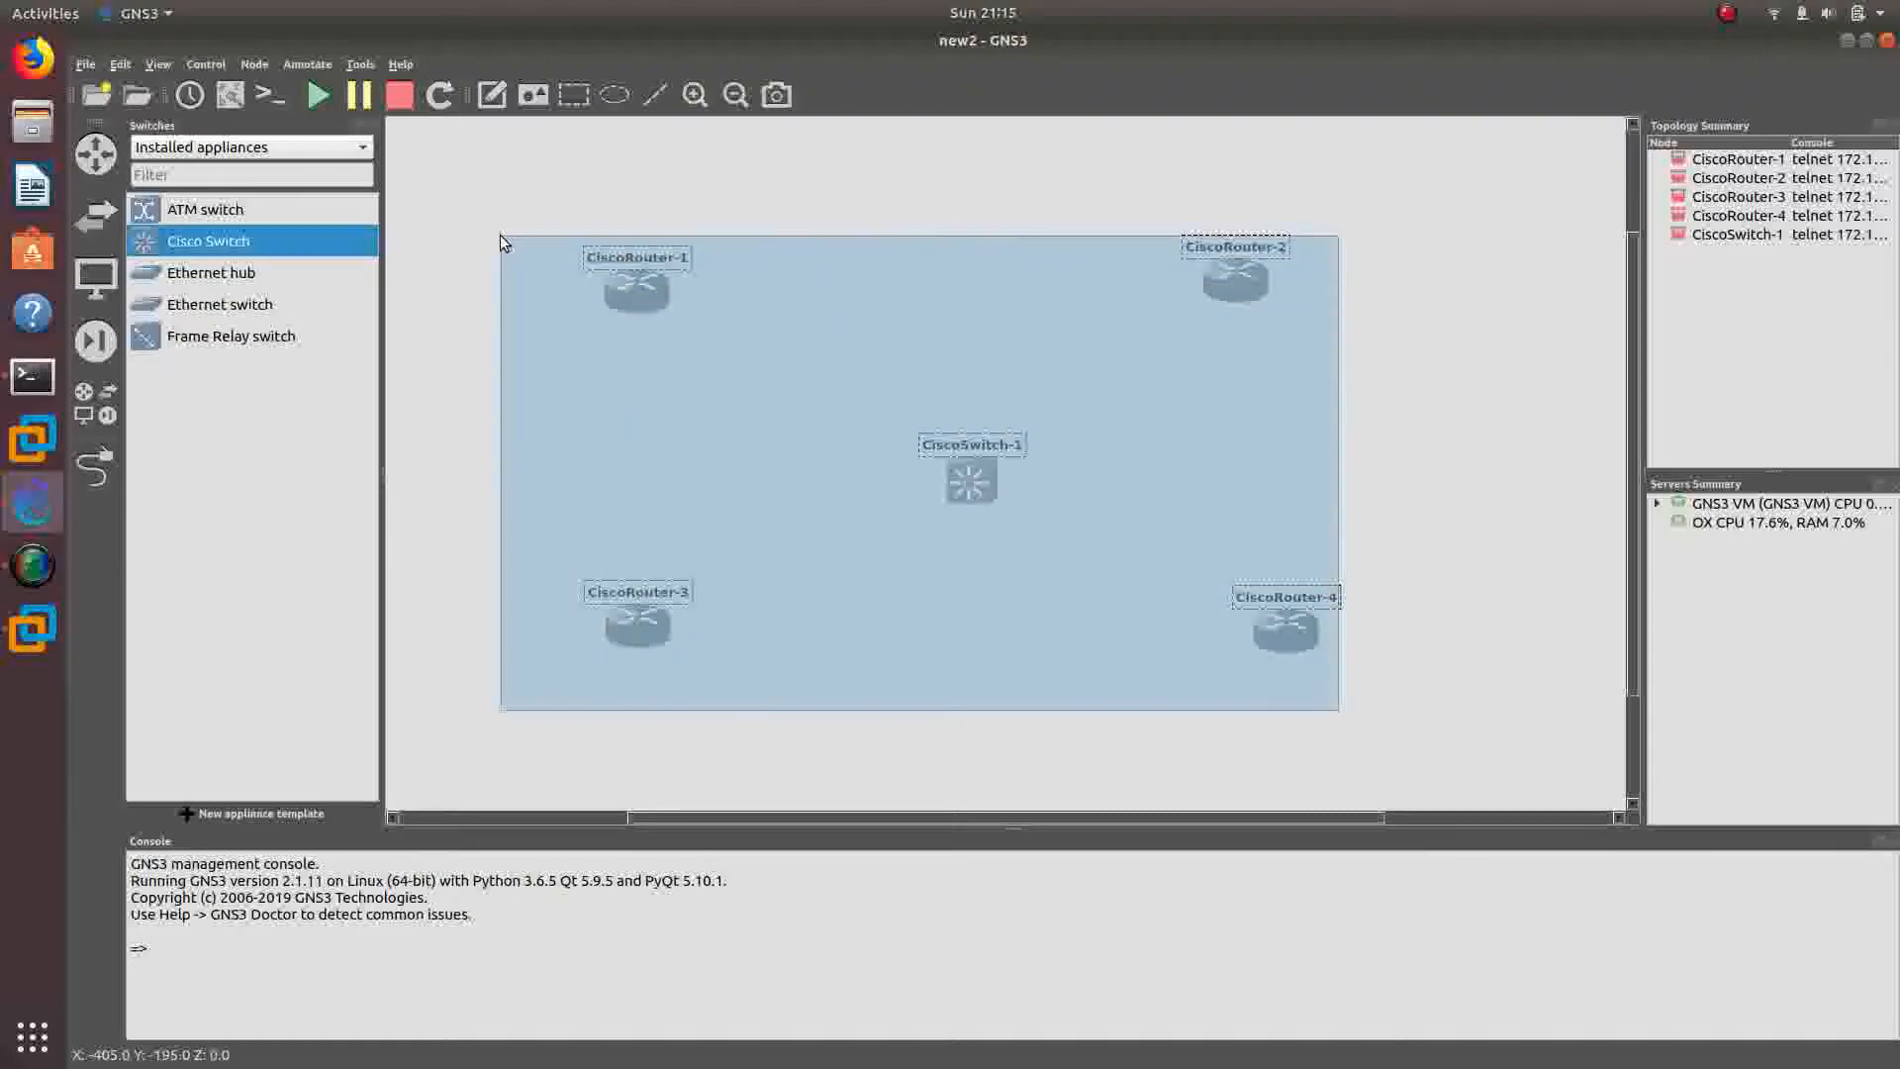
pyautogui.moveTo(640, 296); pyautogui.dragTo(616, 265)
pyautogui.click(900, 556)
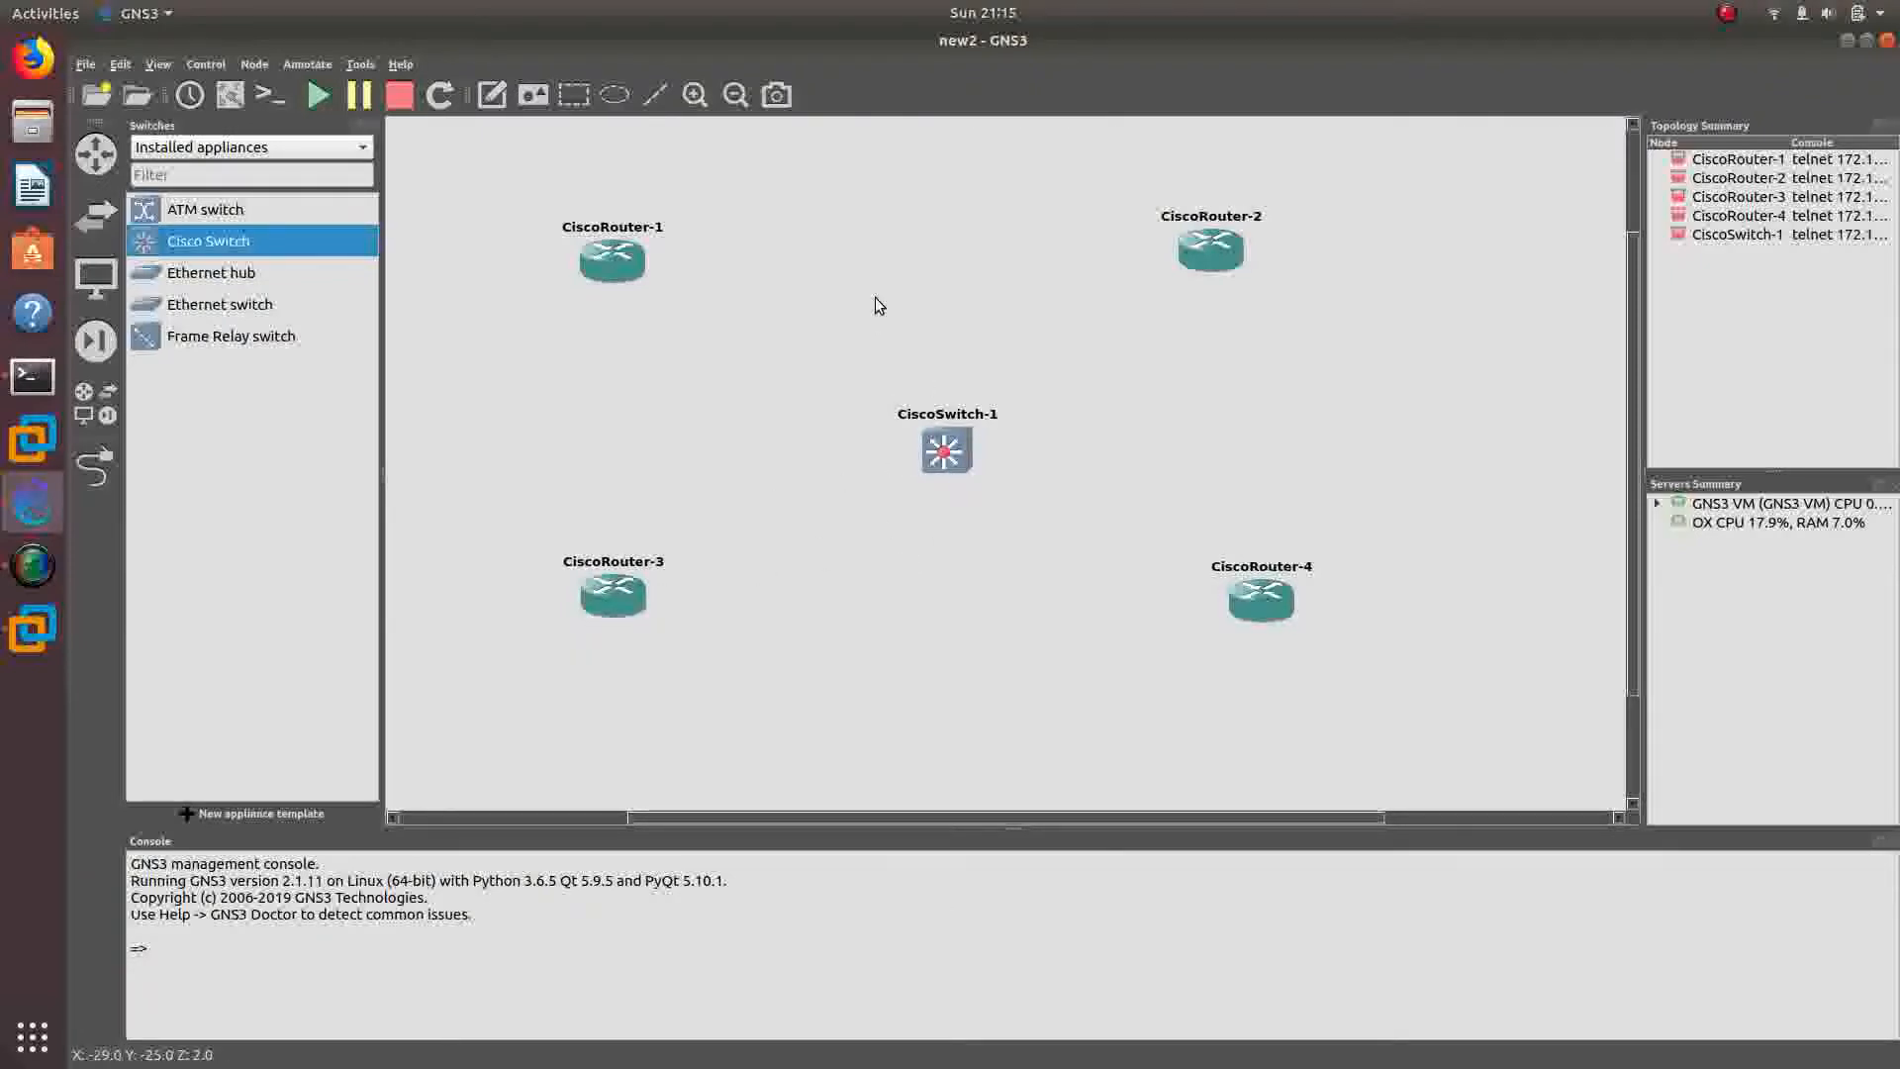
pyautogui.moveTo(637, 594); pyautogui.dragTo(636, 608)
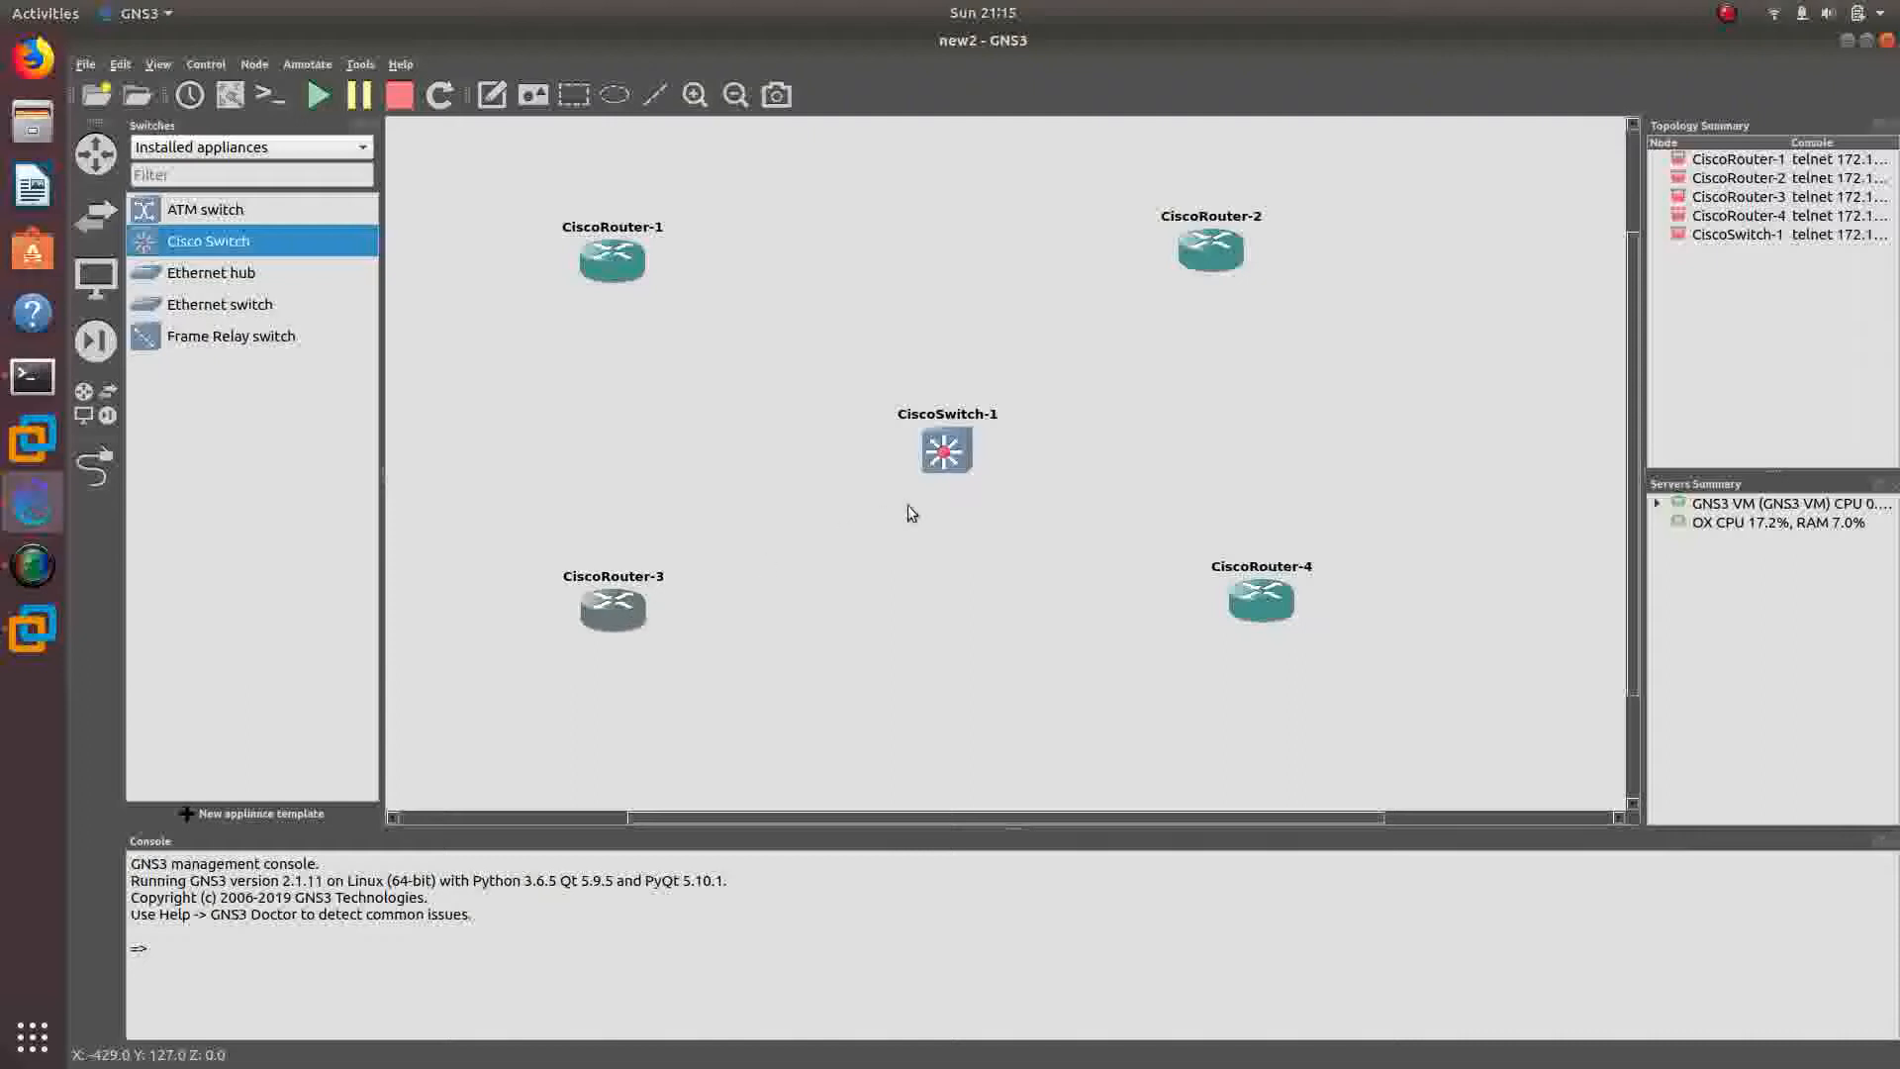
pyautogui.moveTo(954, 461); pyautogui.dragTo(944, 443)
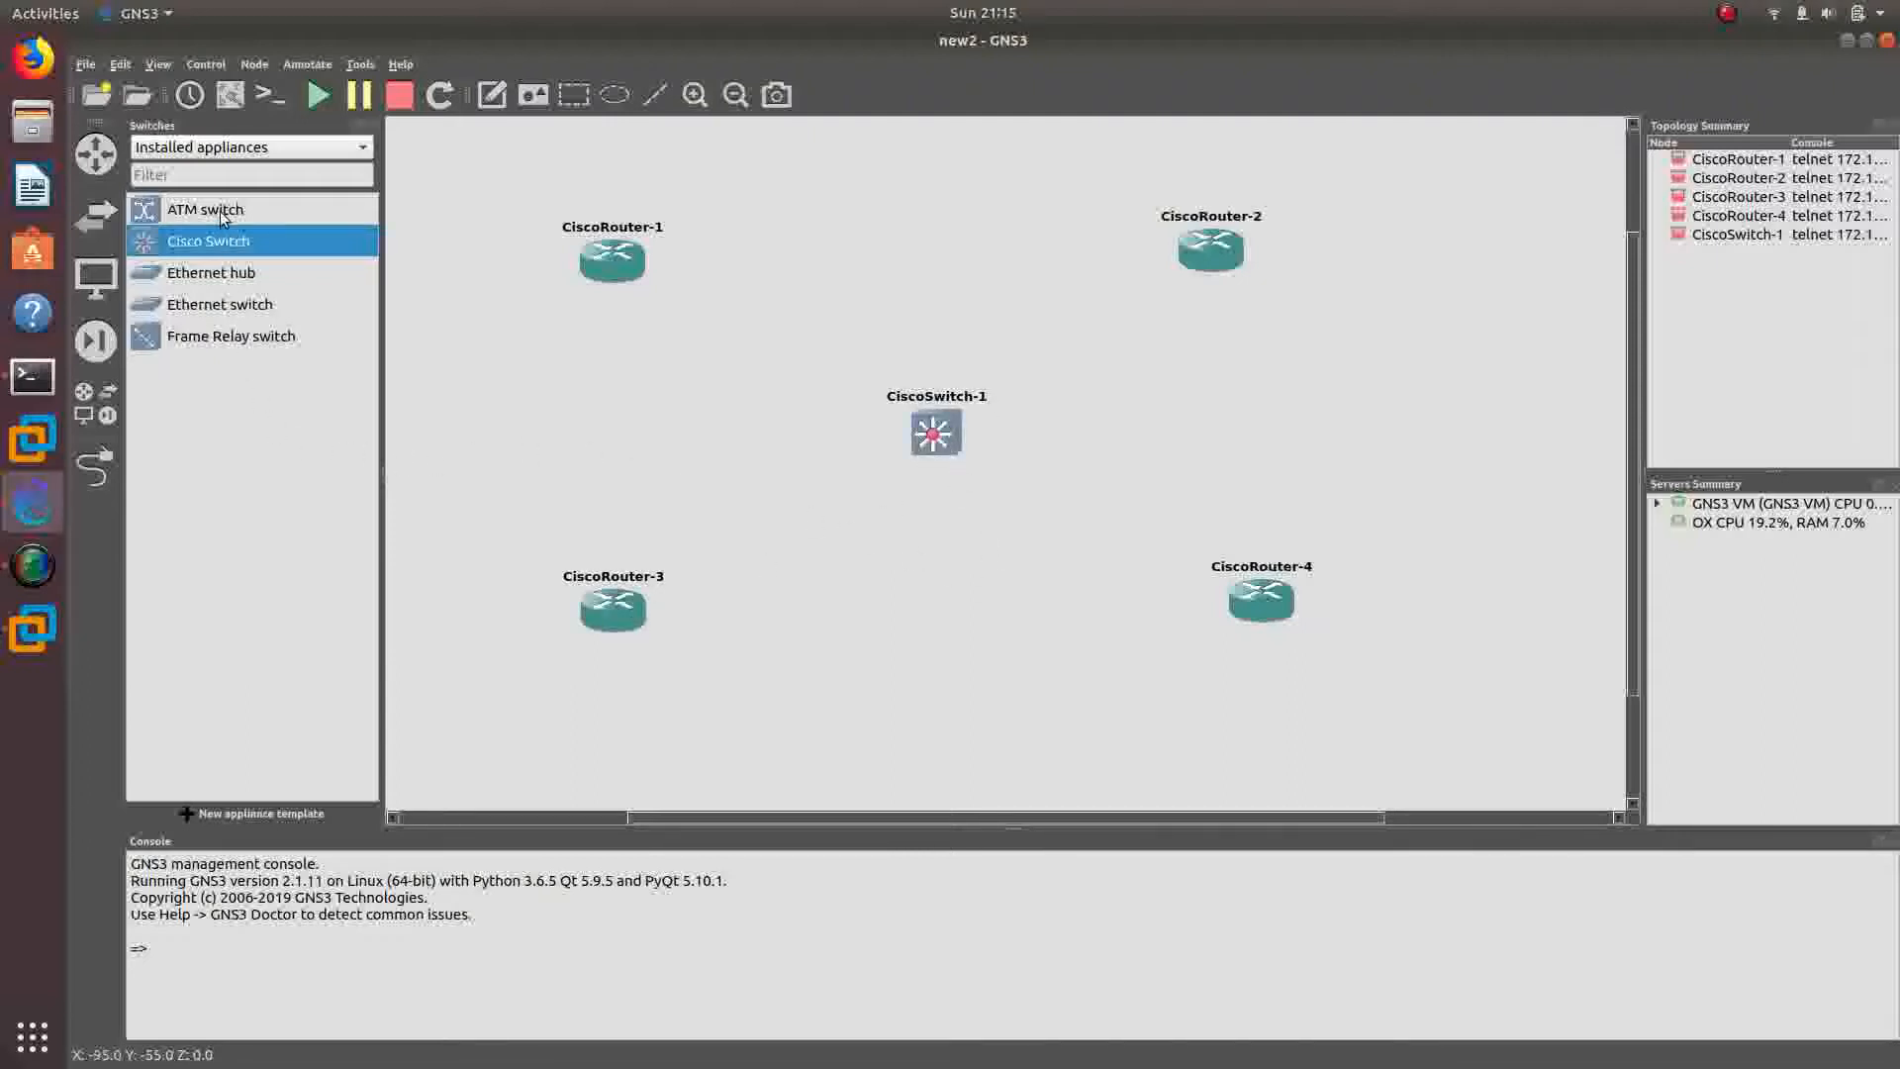
# - Link CiscoRouter-3 to port Gi0/0 of CiscoSwitch-1
pyautogui.click(96, 467)
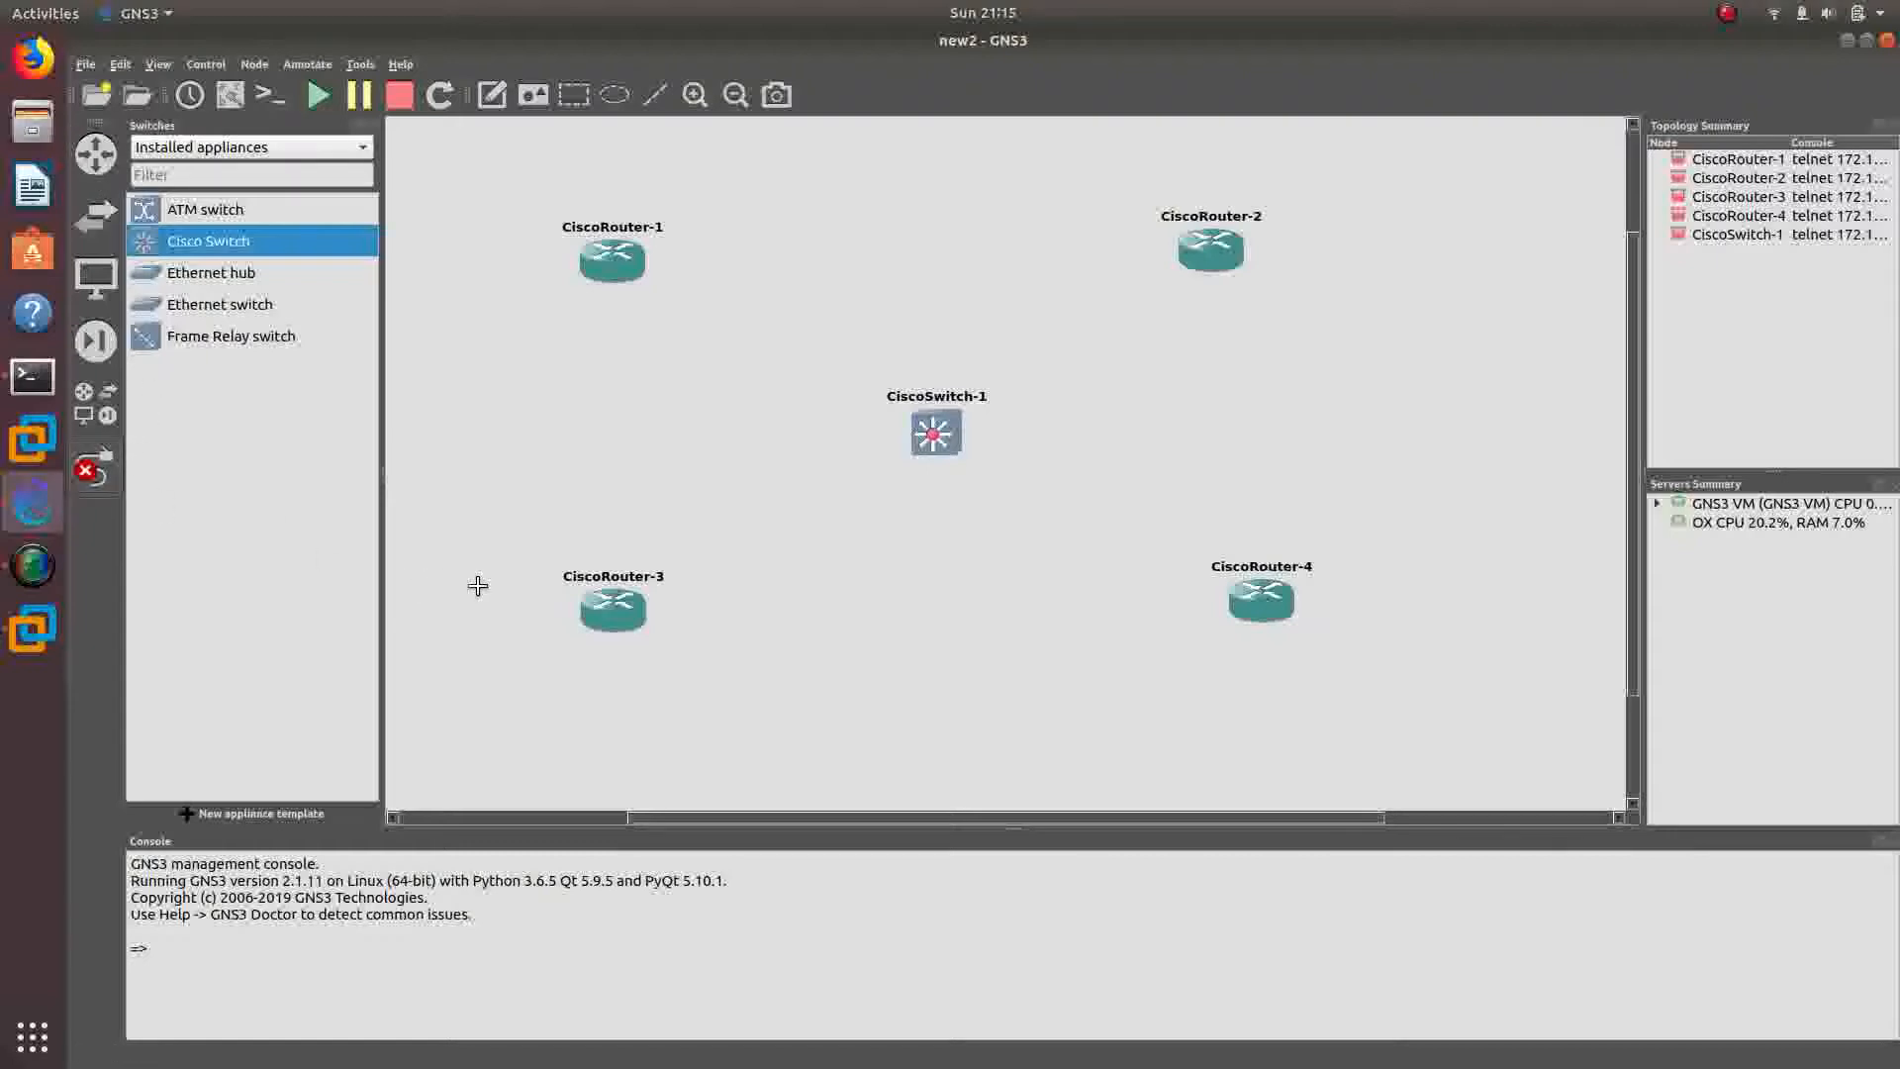
pyautogui.click(614, 606)
pyautogui.click(633, 611)
pyautogui.click(933, 435)
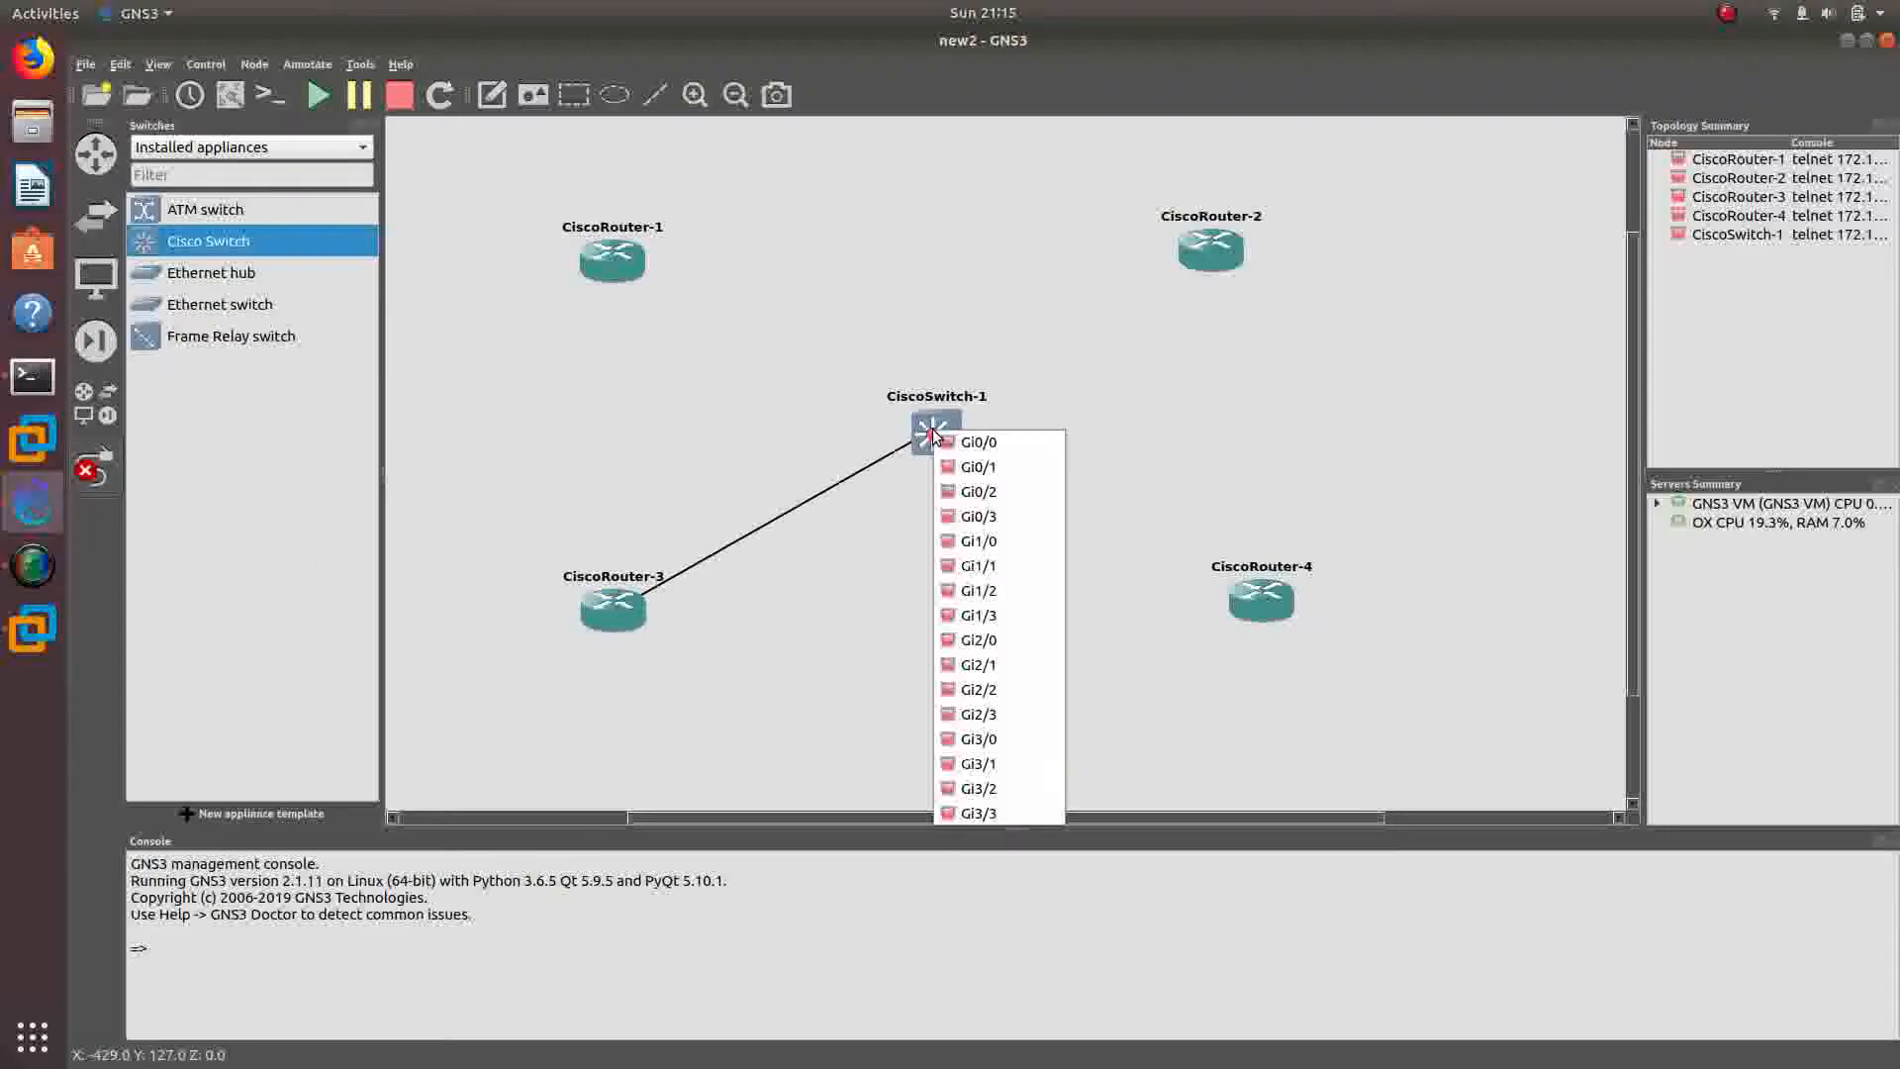
pyautogui.click(976, 442)
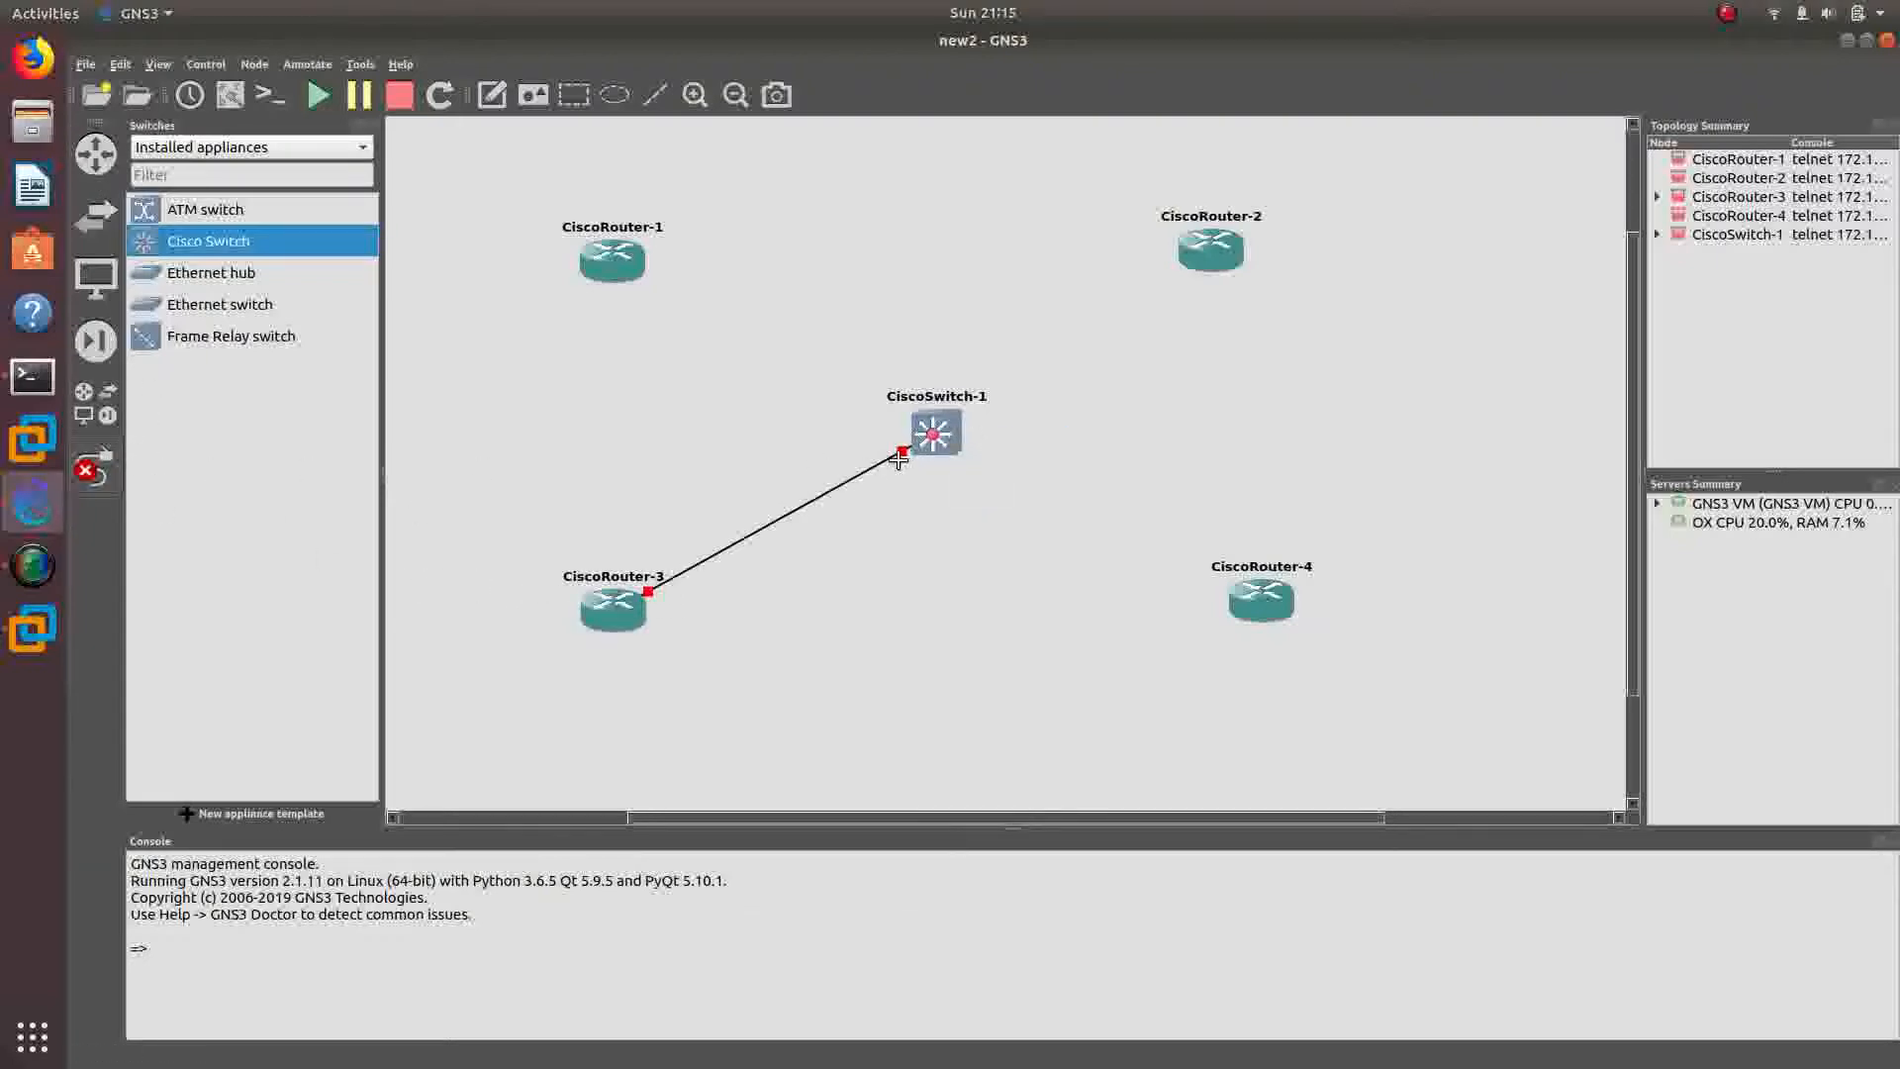
# - Link port Gi0/1 of CiscoSwitch-1 to CiscoRouter-4
pyautogui.click(933, 436)
pyautogui.click(991, 463)
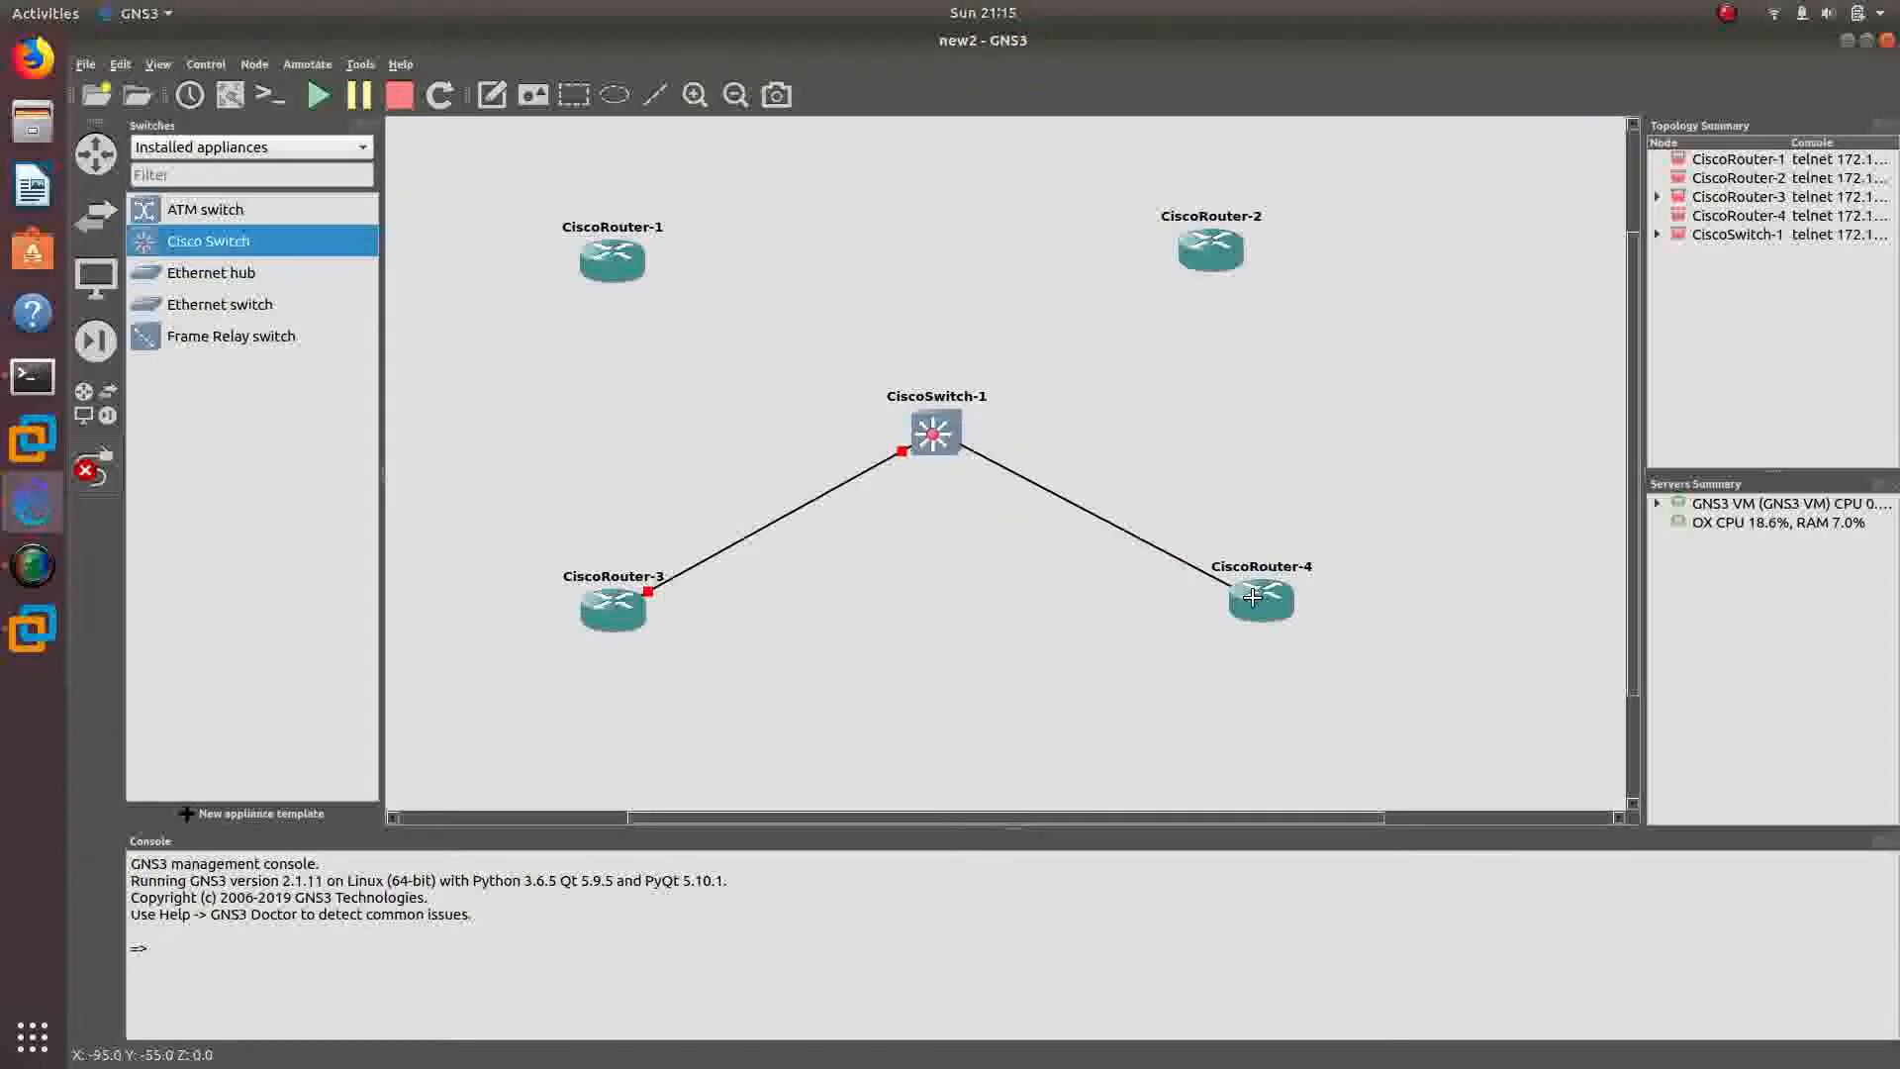
pyautogui.click(1254, 598)
pyautogui.click(1285, 608)
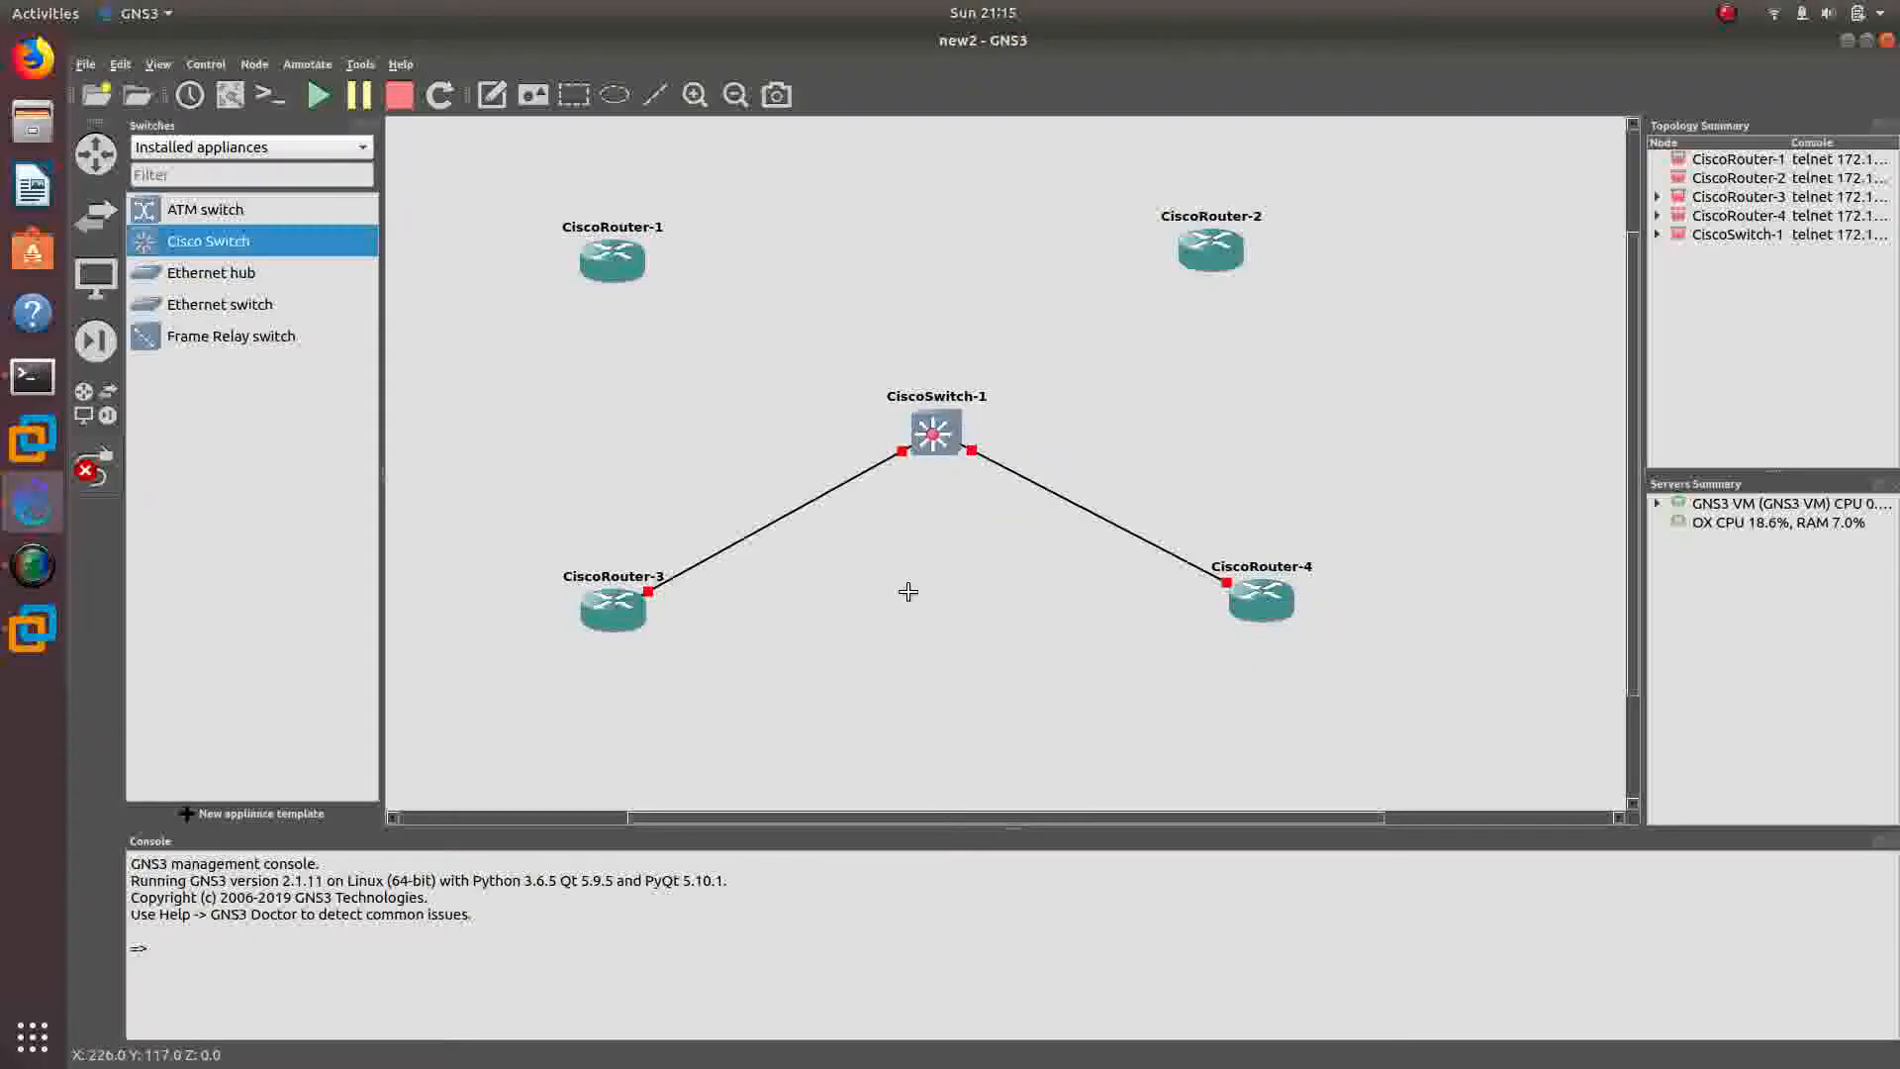
# - Link CiscoRouter-1 to port Gi0/2 of CiscoSwitch-1
pyautogui.click(589, 269)
pyautogui.click(634, 275)
pyautogui.click(942, 433)
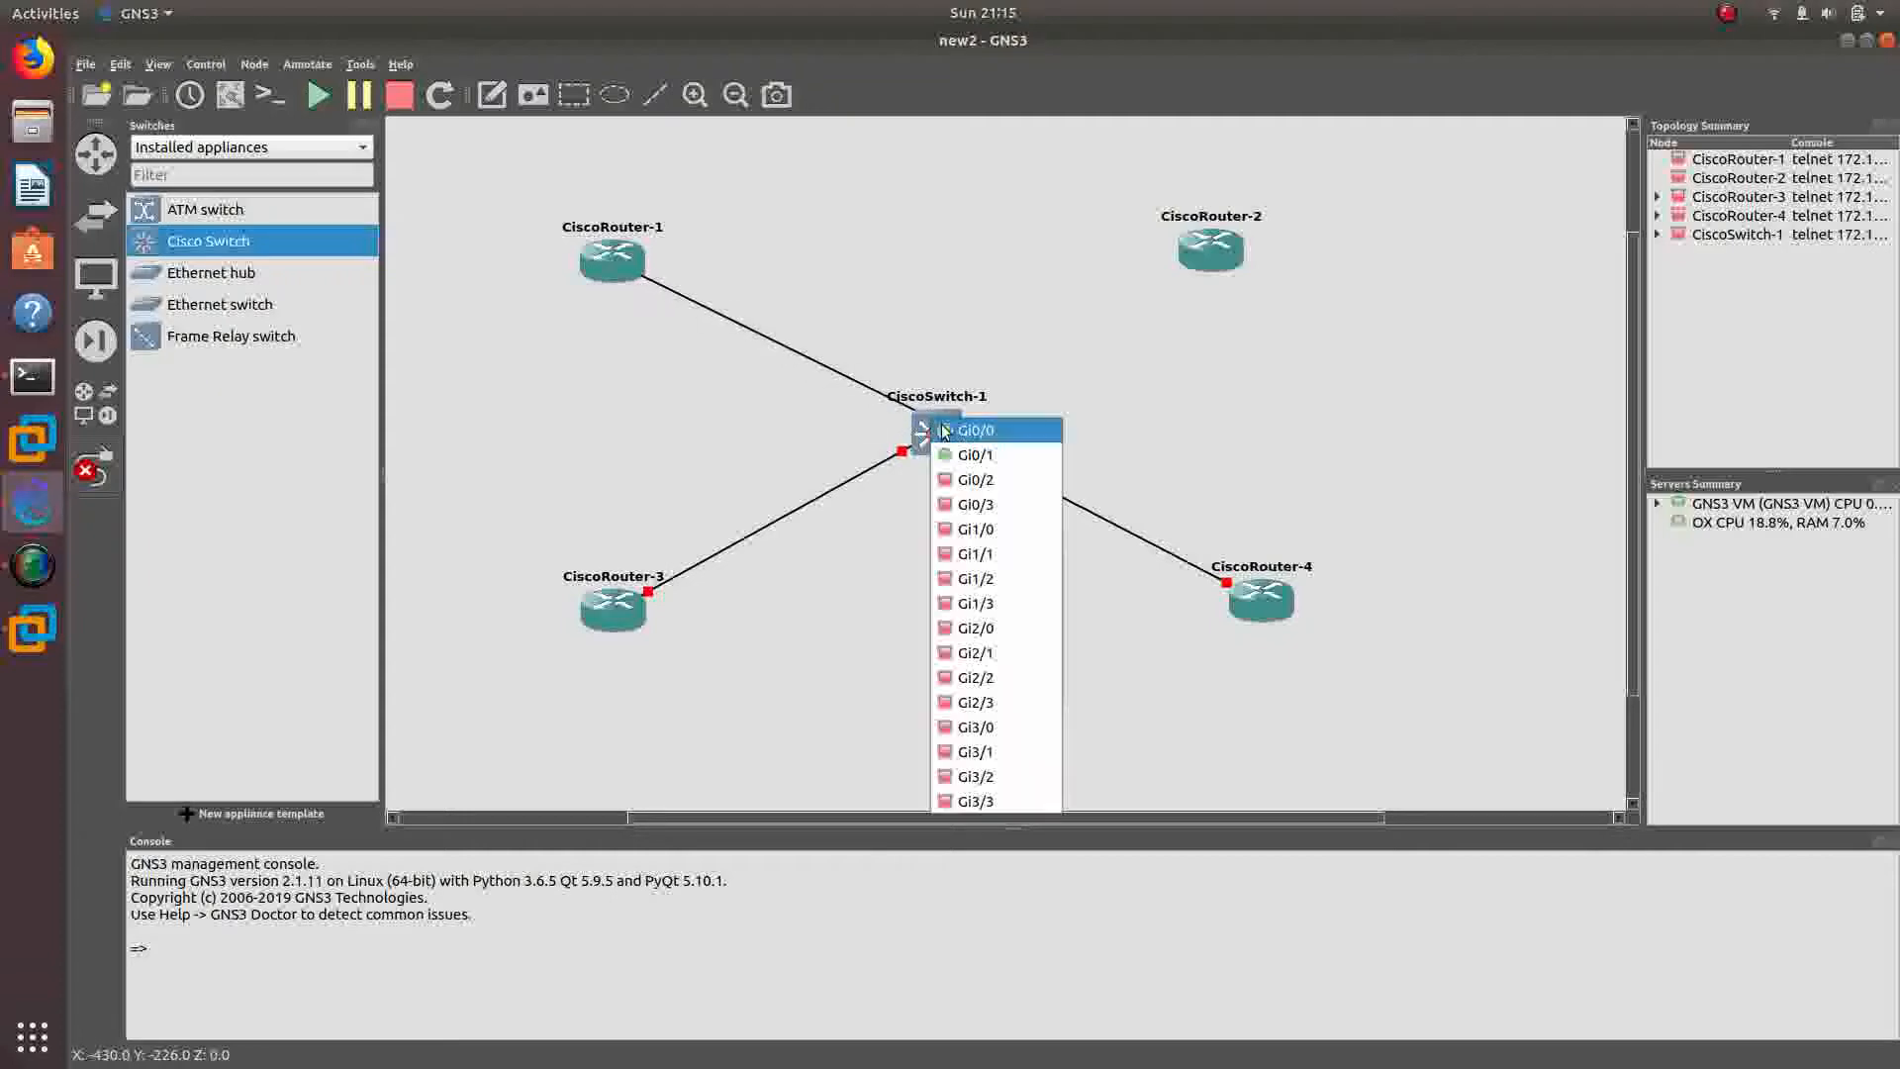
pyautogui.click(985, 480)
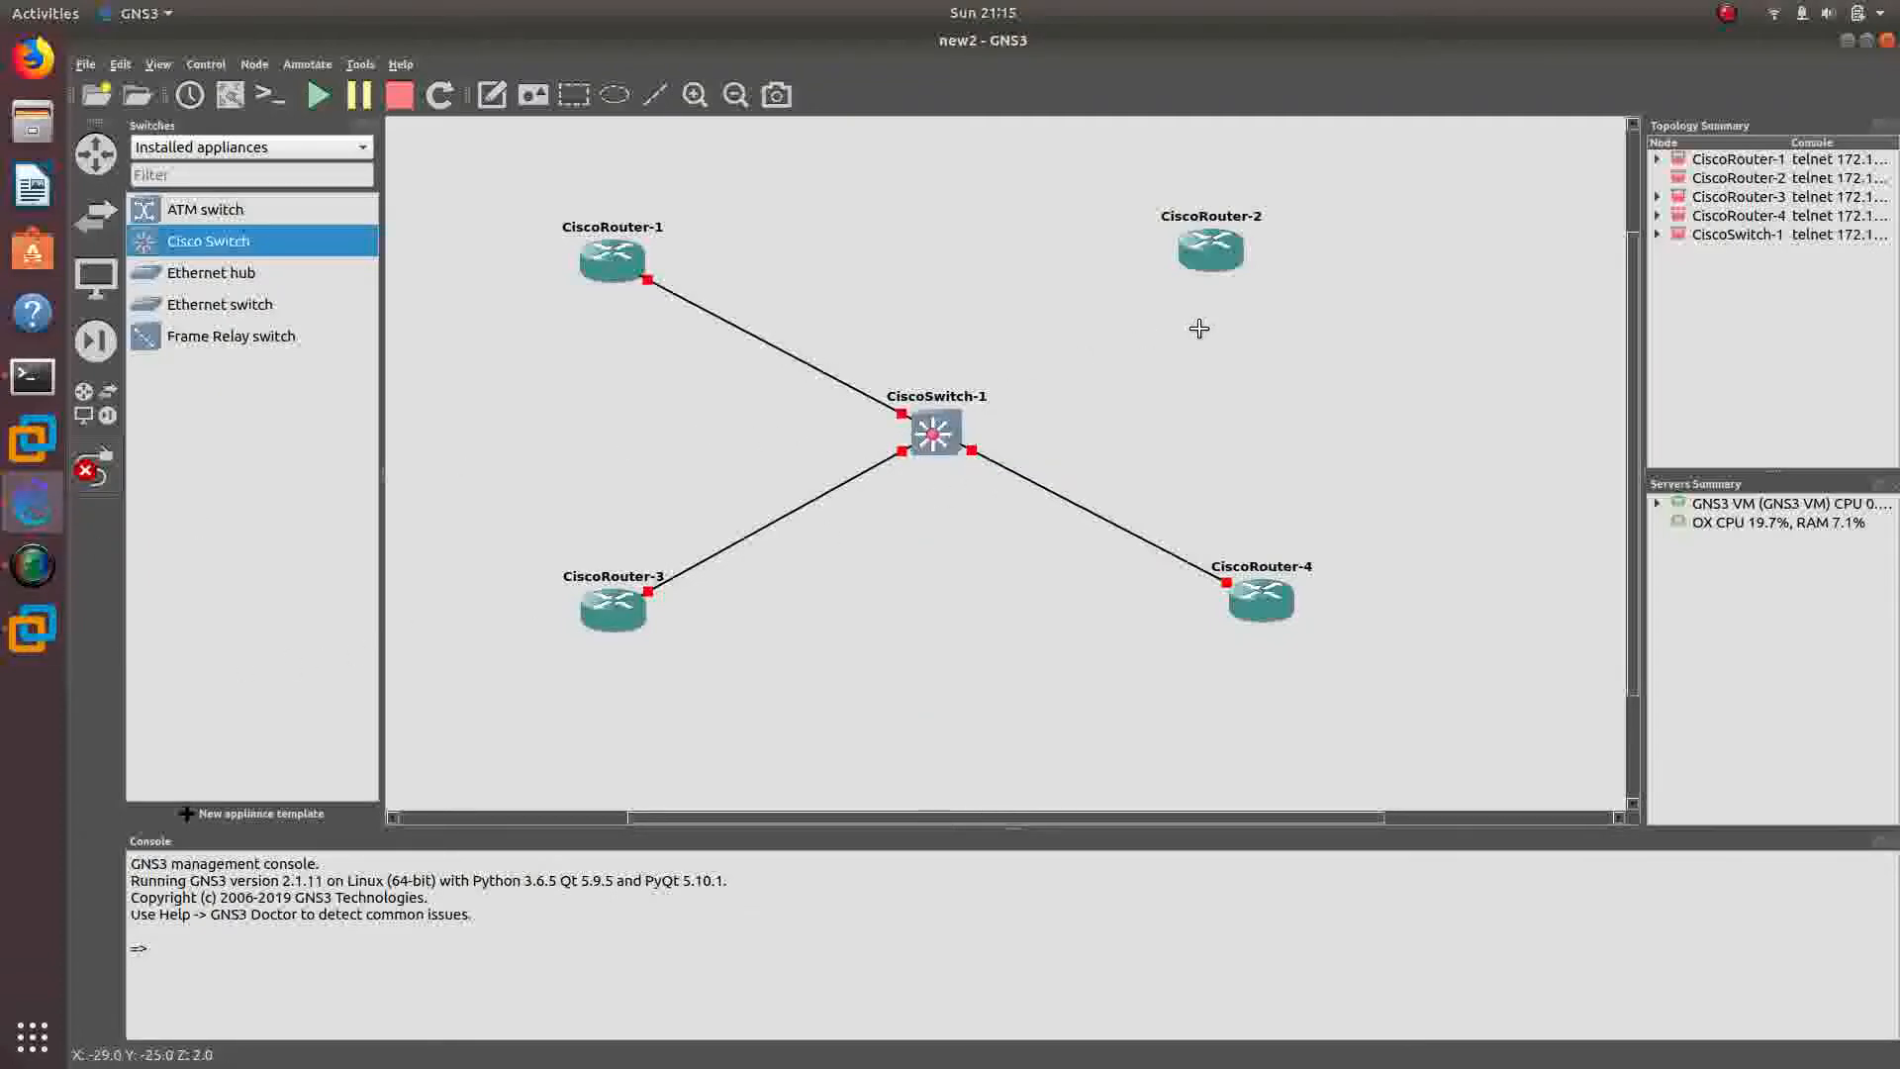
# - Link CiscoRouter-2 to port Gi0/3 of CiscoSwitch-1 and leave link-drawing mode
pyautogui.click(1204, 242)
pyautogui.click(1214, 260)
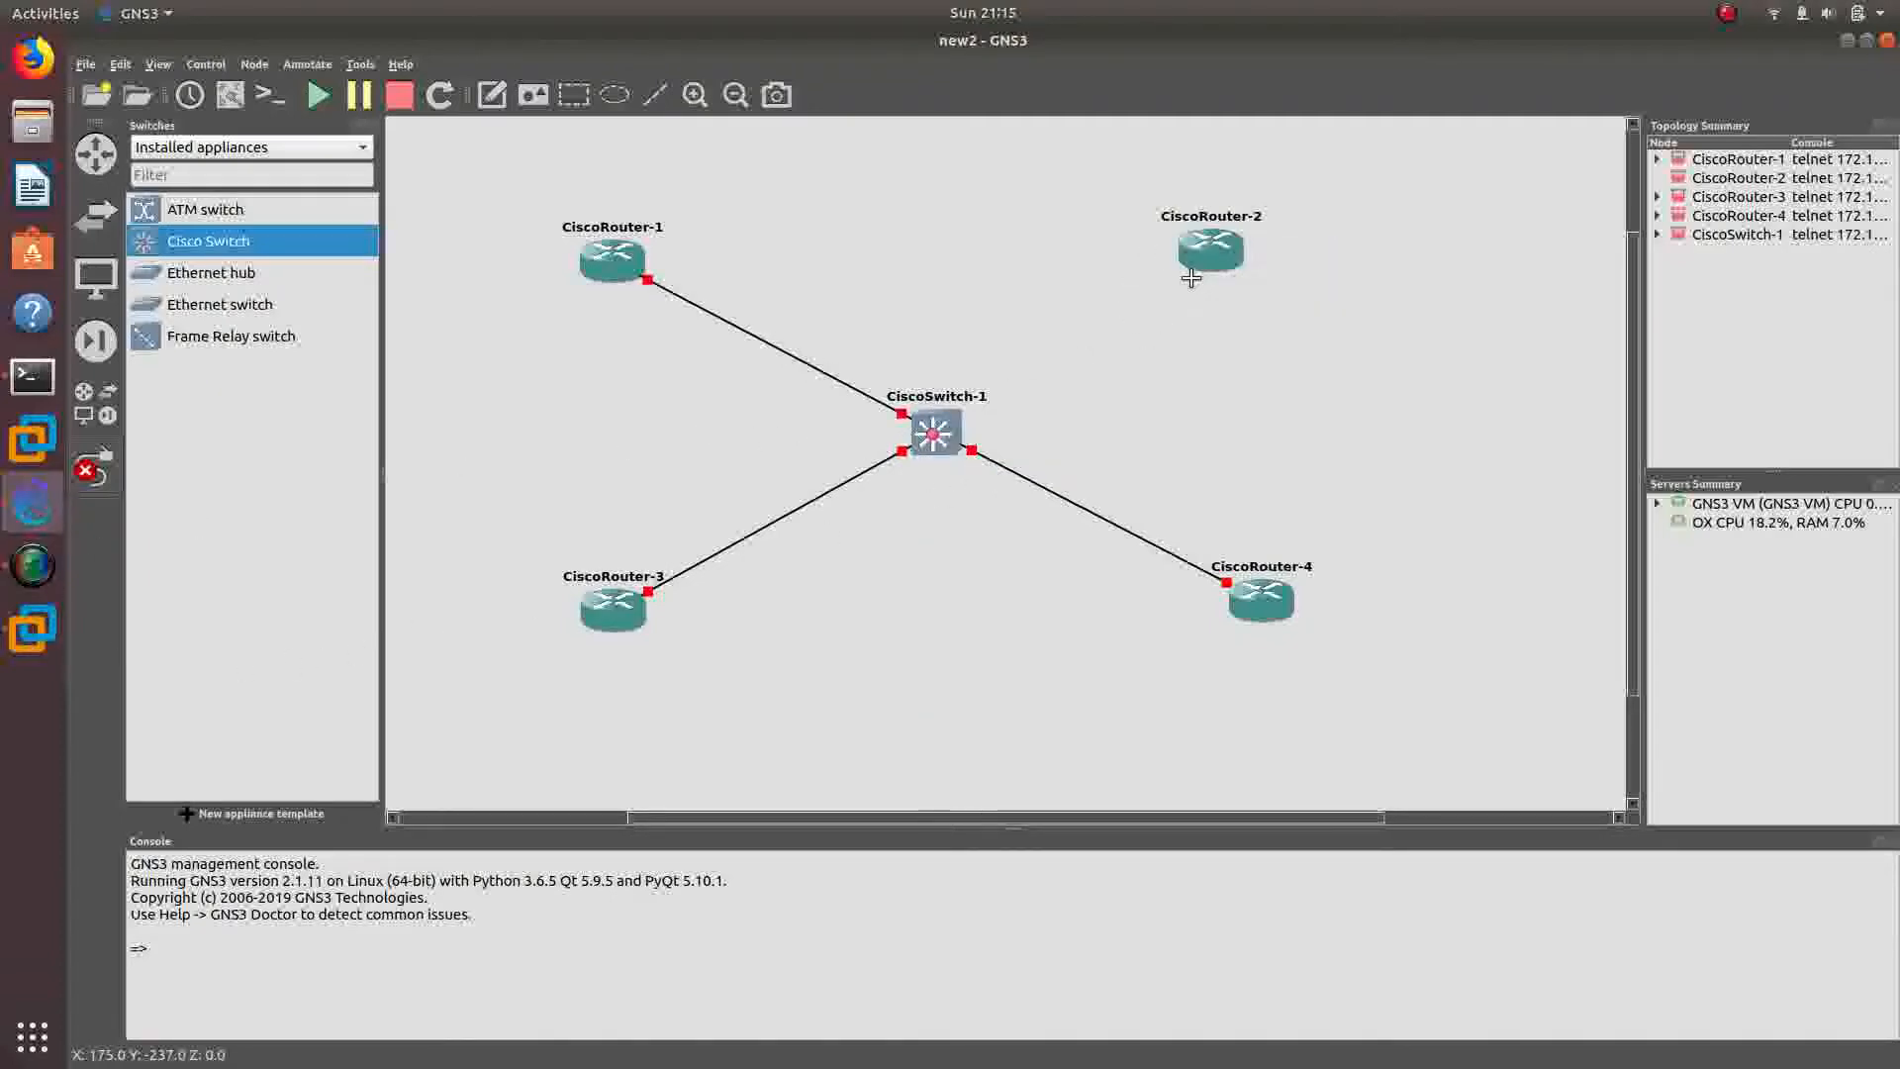
pyautogui.click(936, 424)
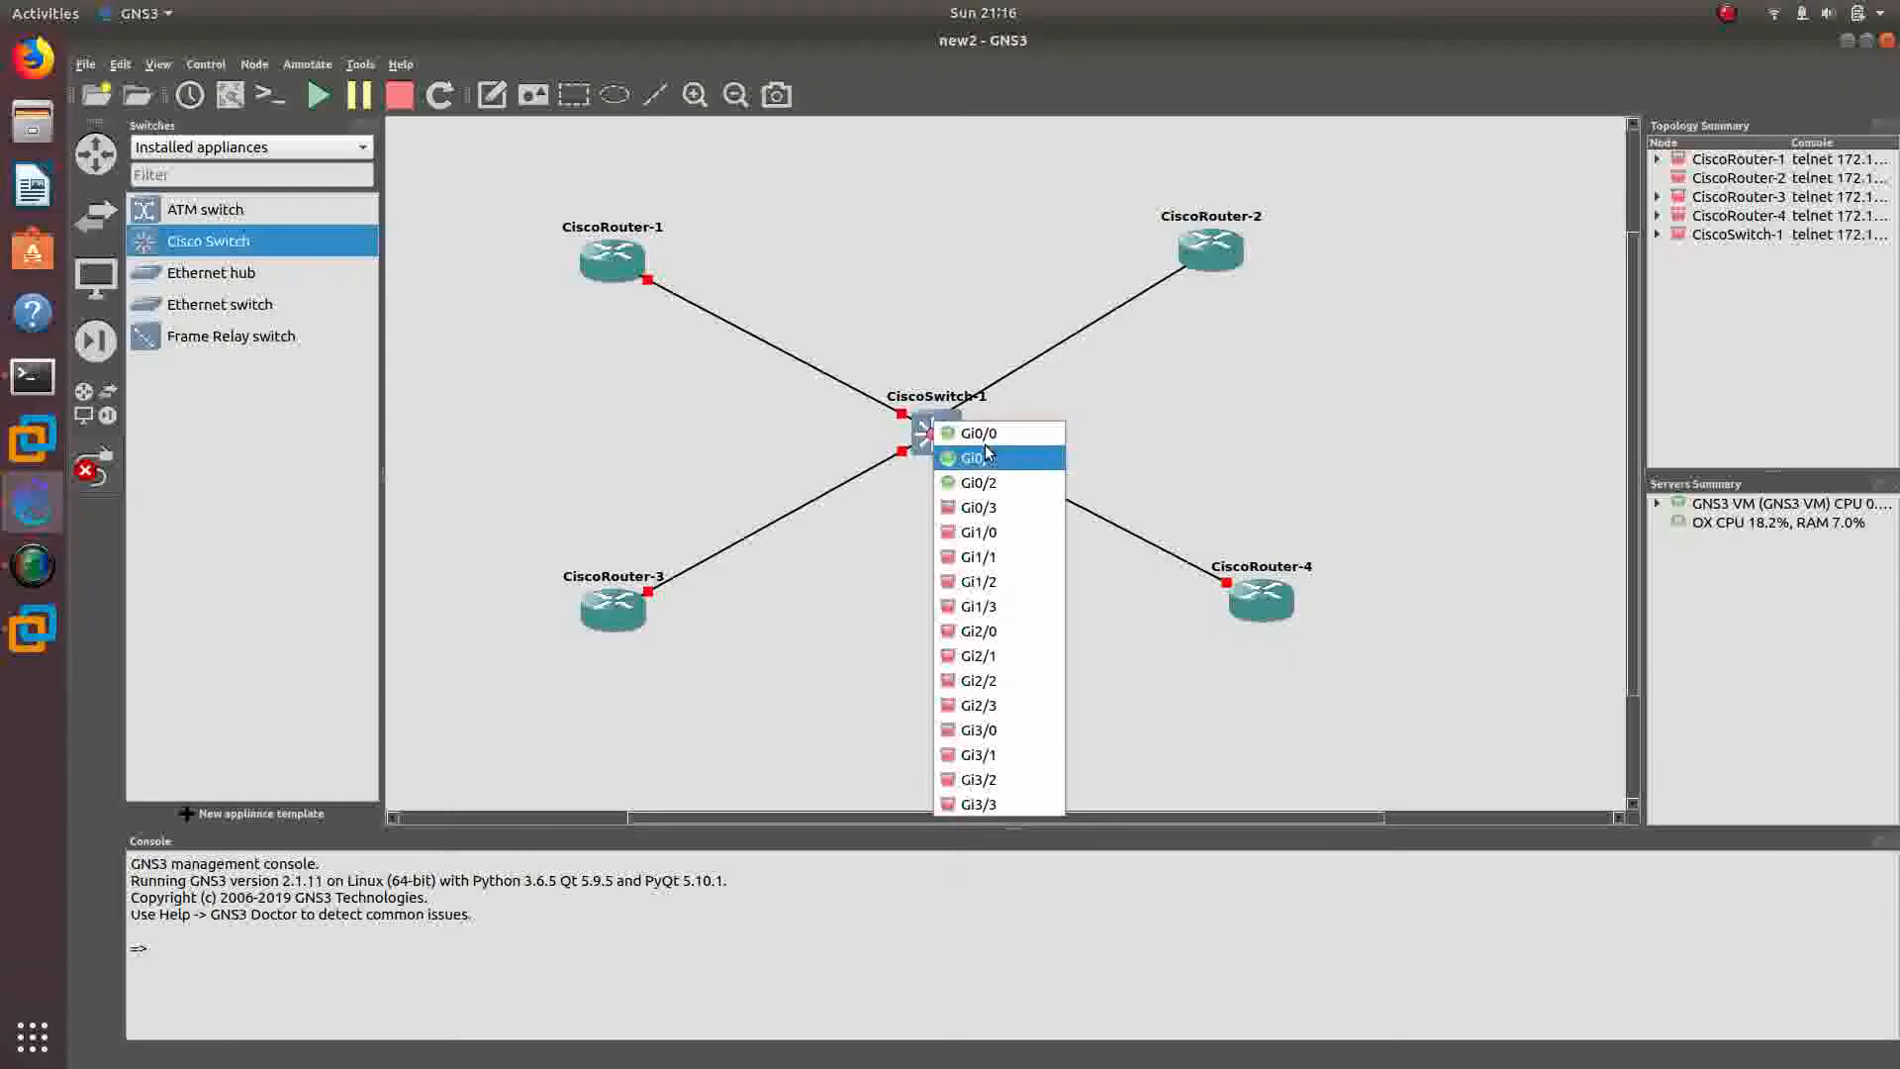
pyautogui.click(981, 519)
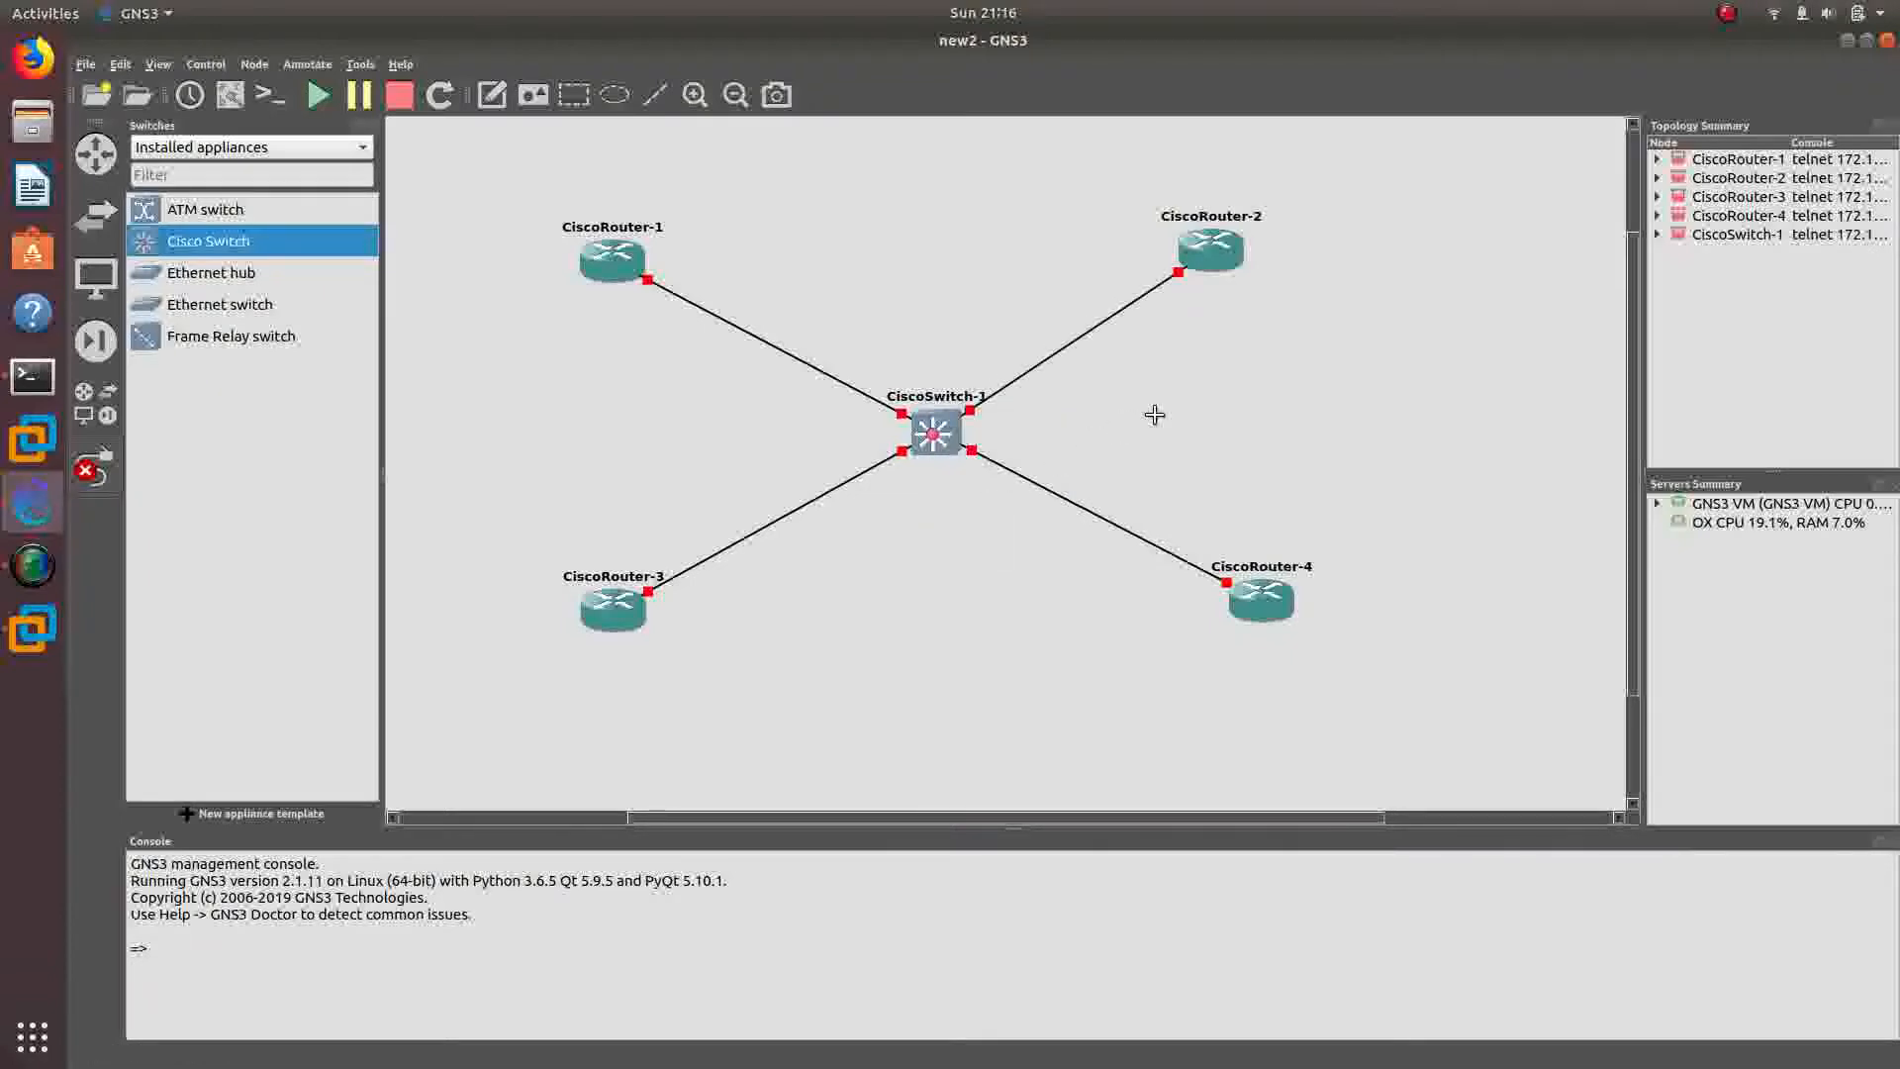
pyautogui.rightClick(1155, 414)
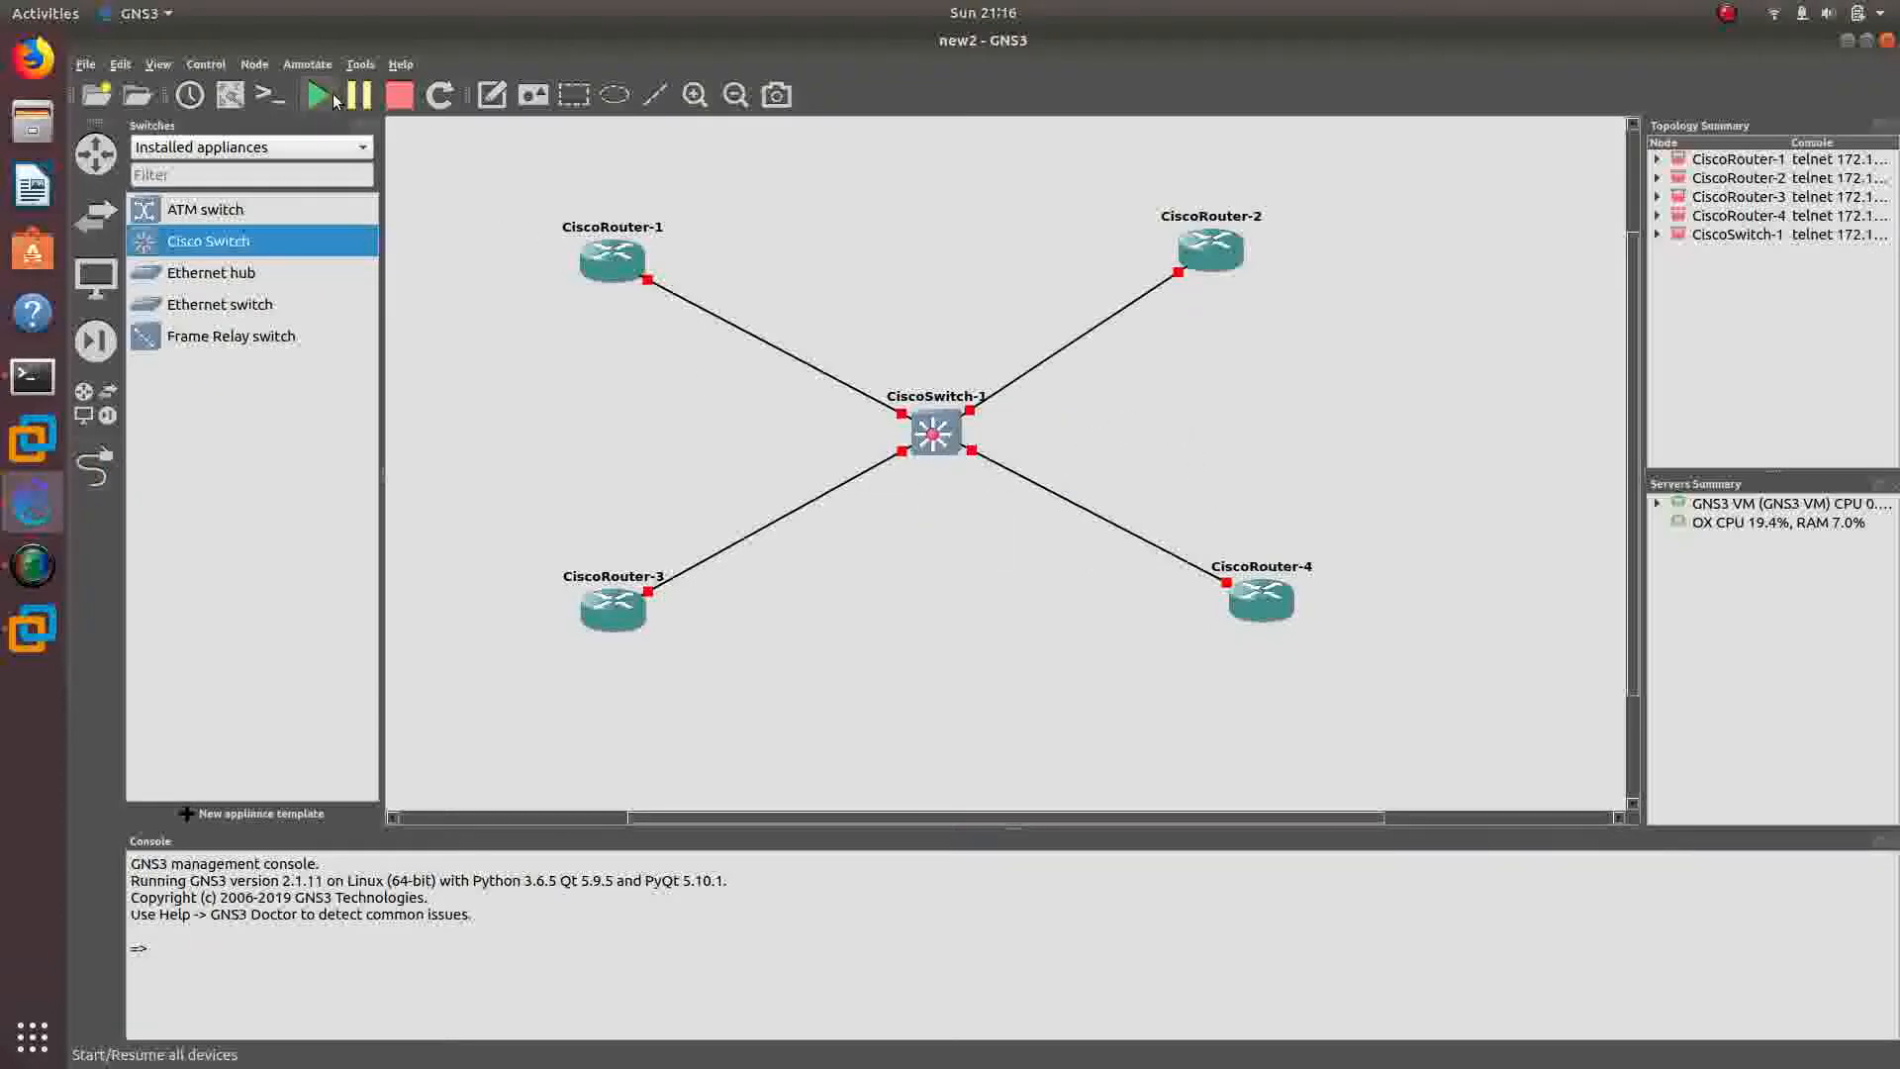
# - Start all devices in the topology, open the CiscoRouter-1 console and place its window clear of the CiscoRouter-1 and CiscoRouter-3 nodes
pyautogui.click(317, 94)
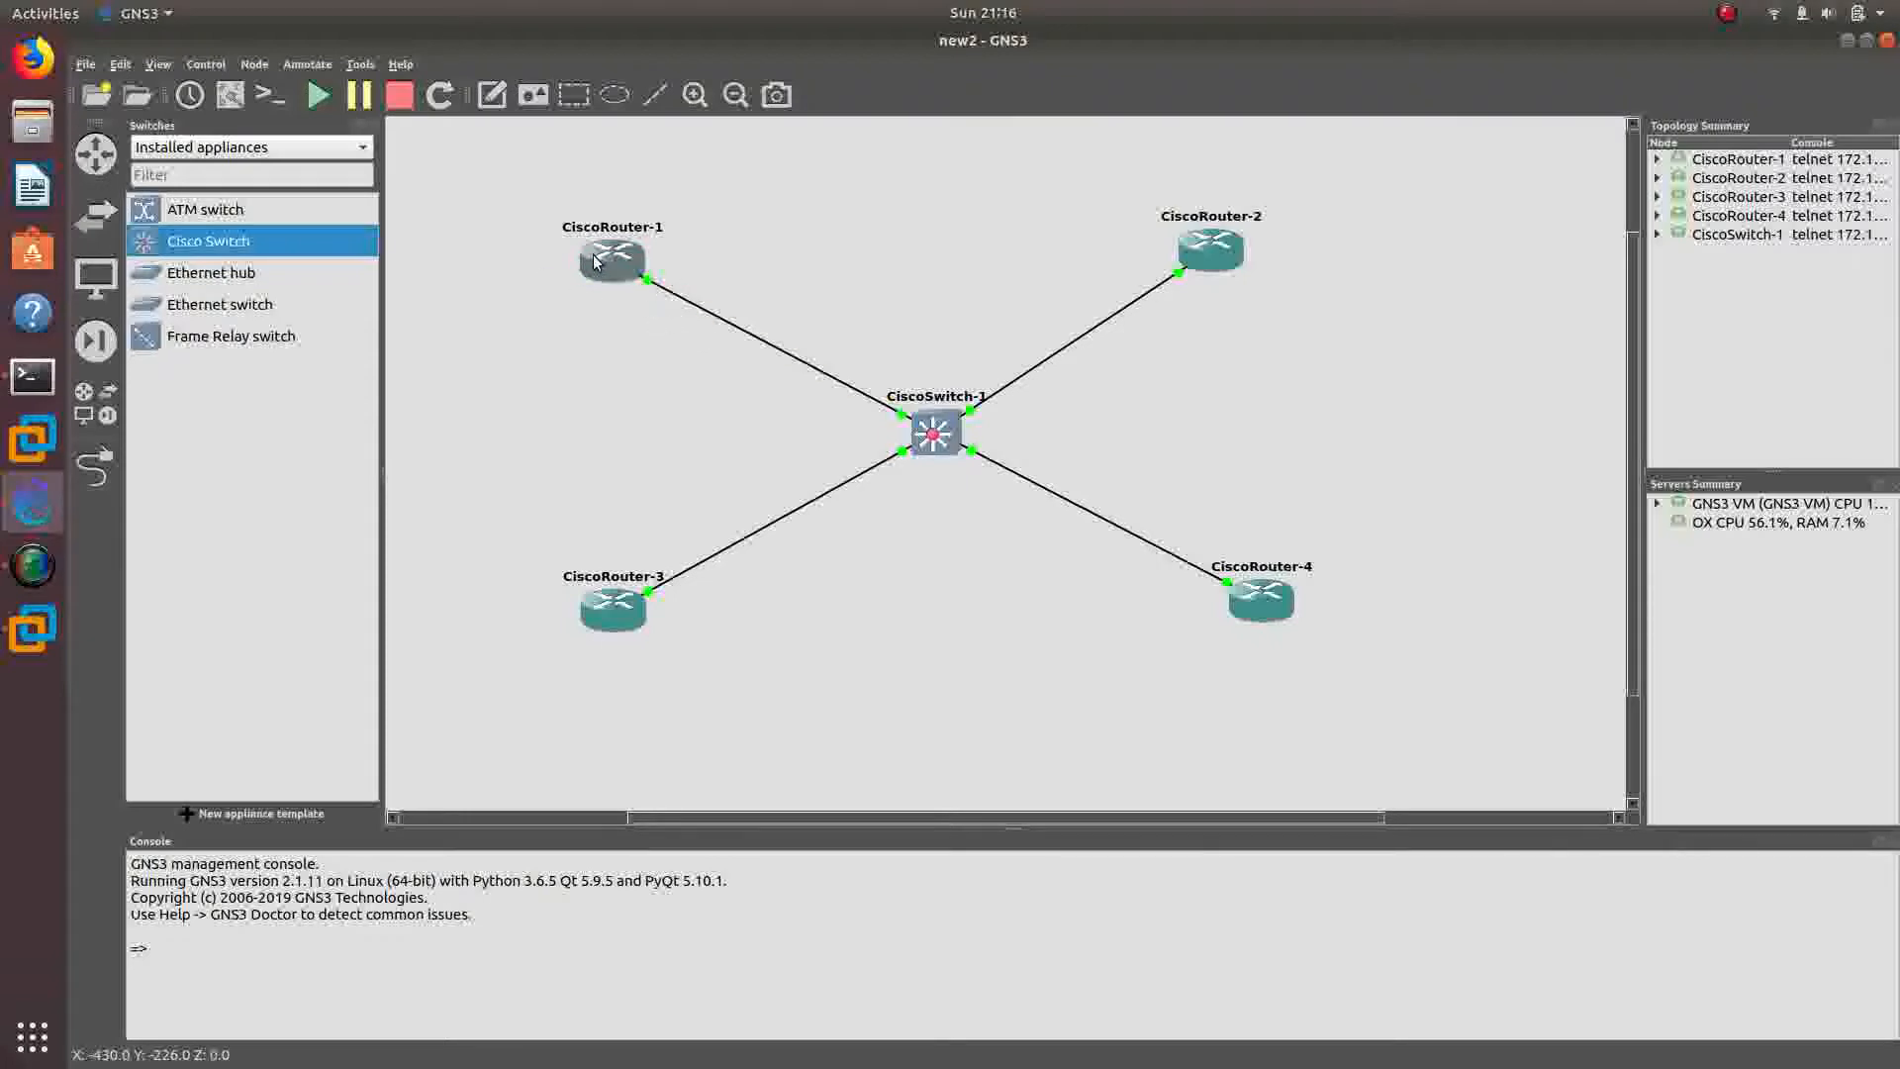
pyautogui.moveTo(597, 263)
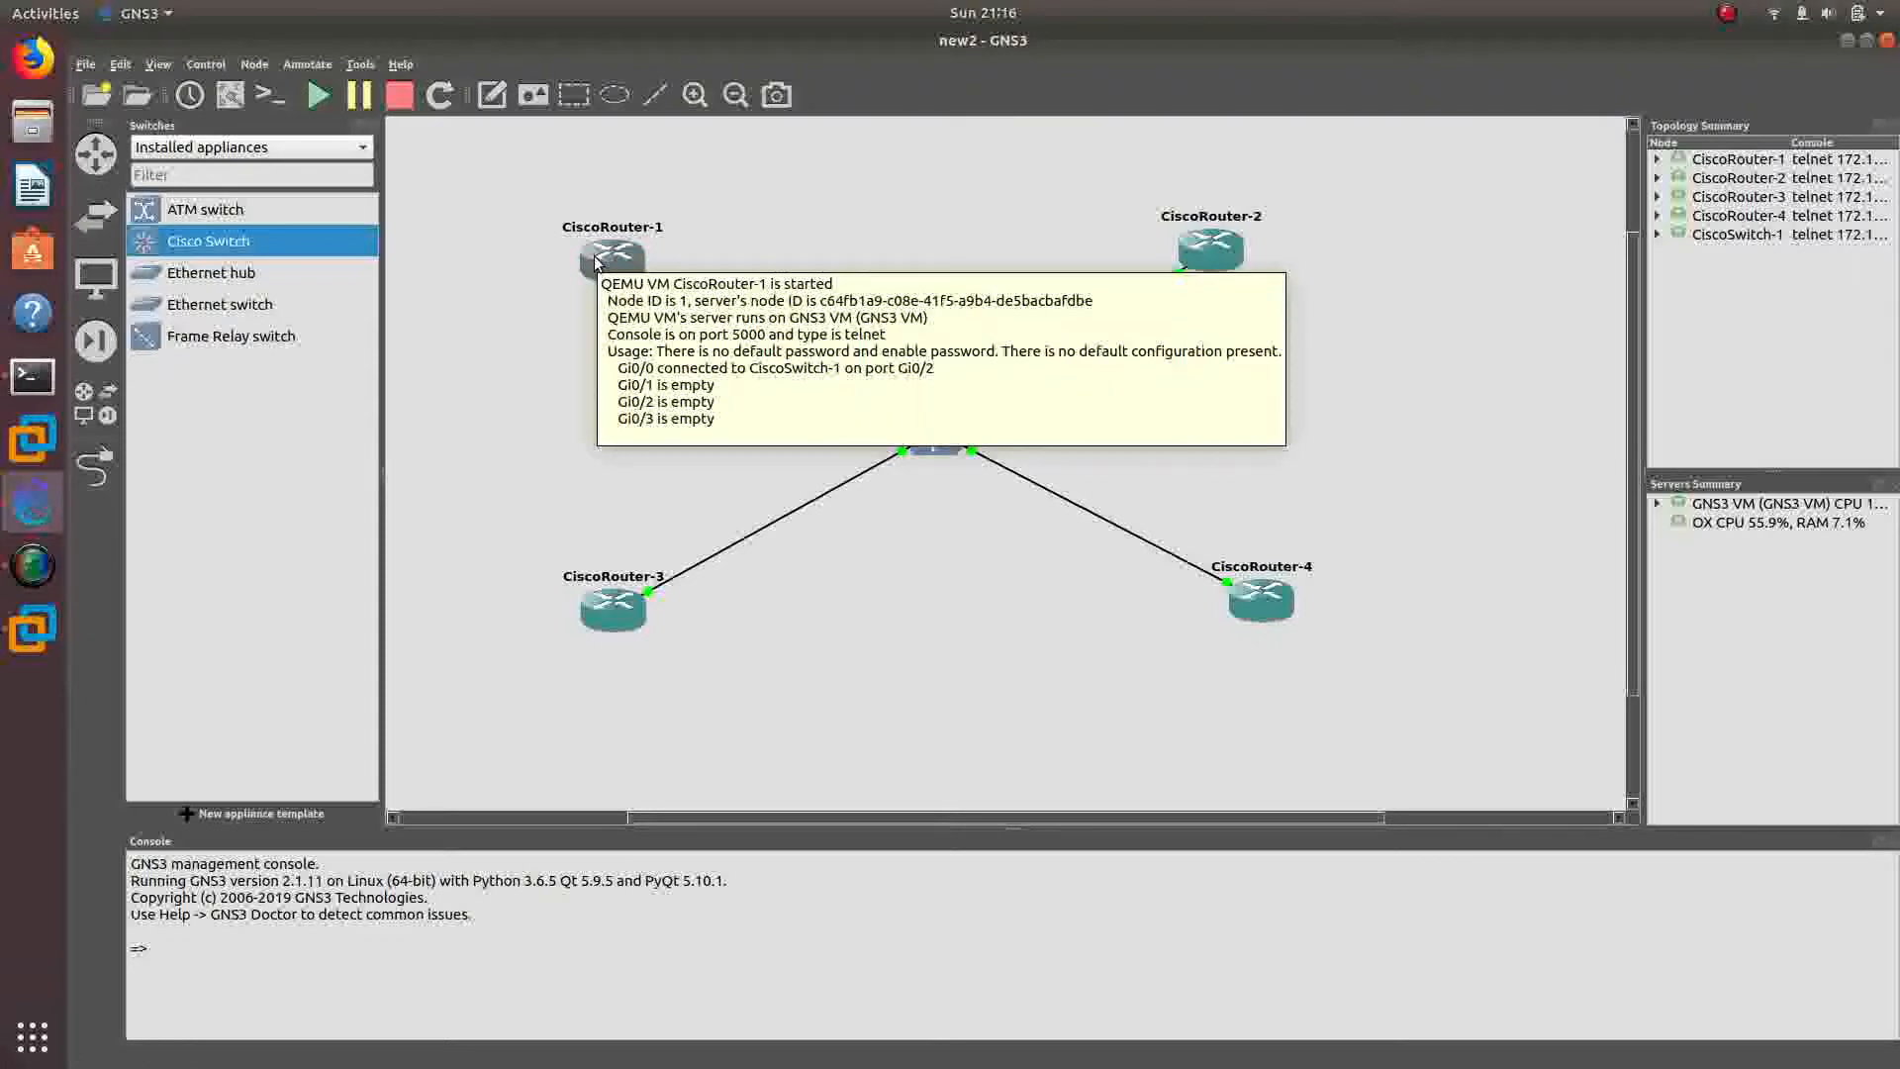
pyautogui.rightClick(616, 266)
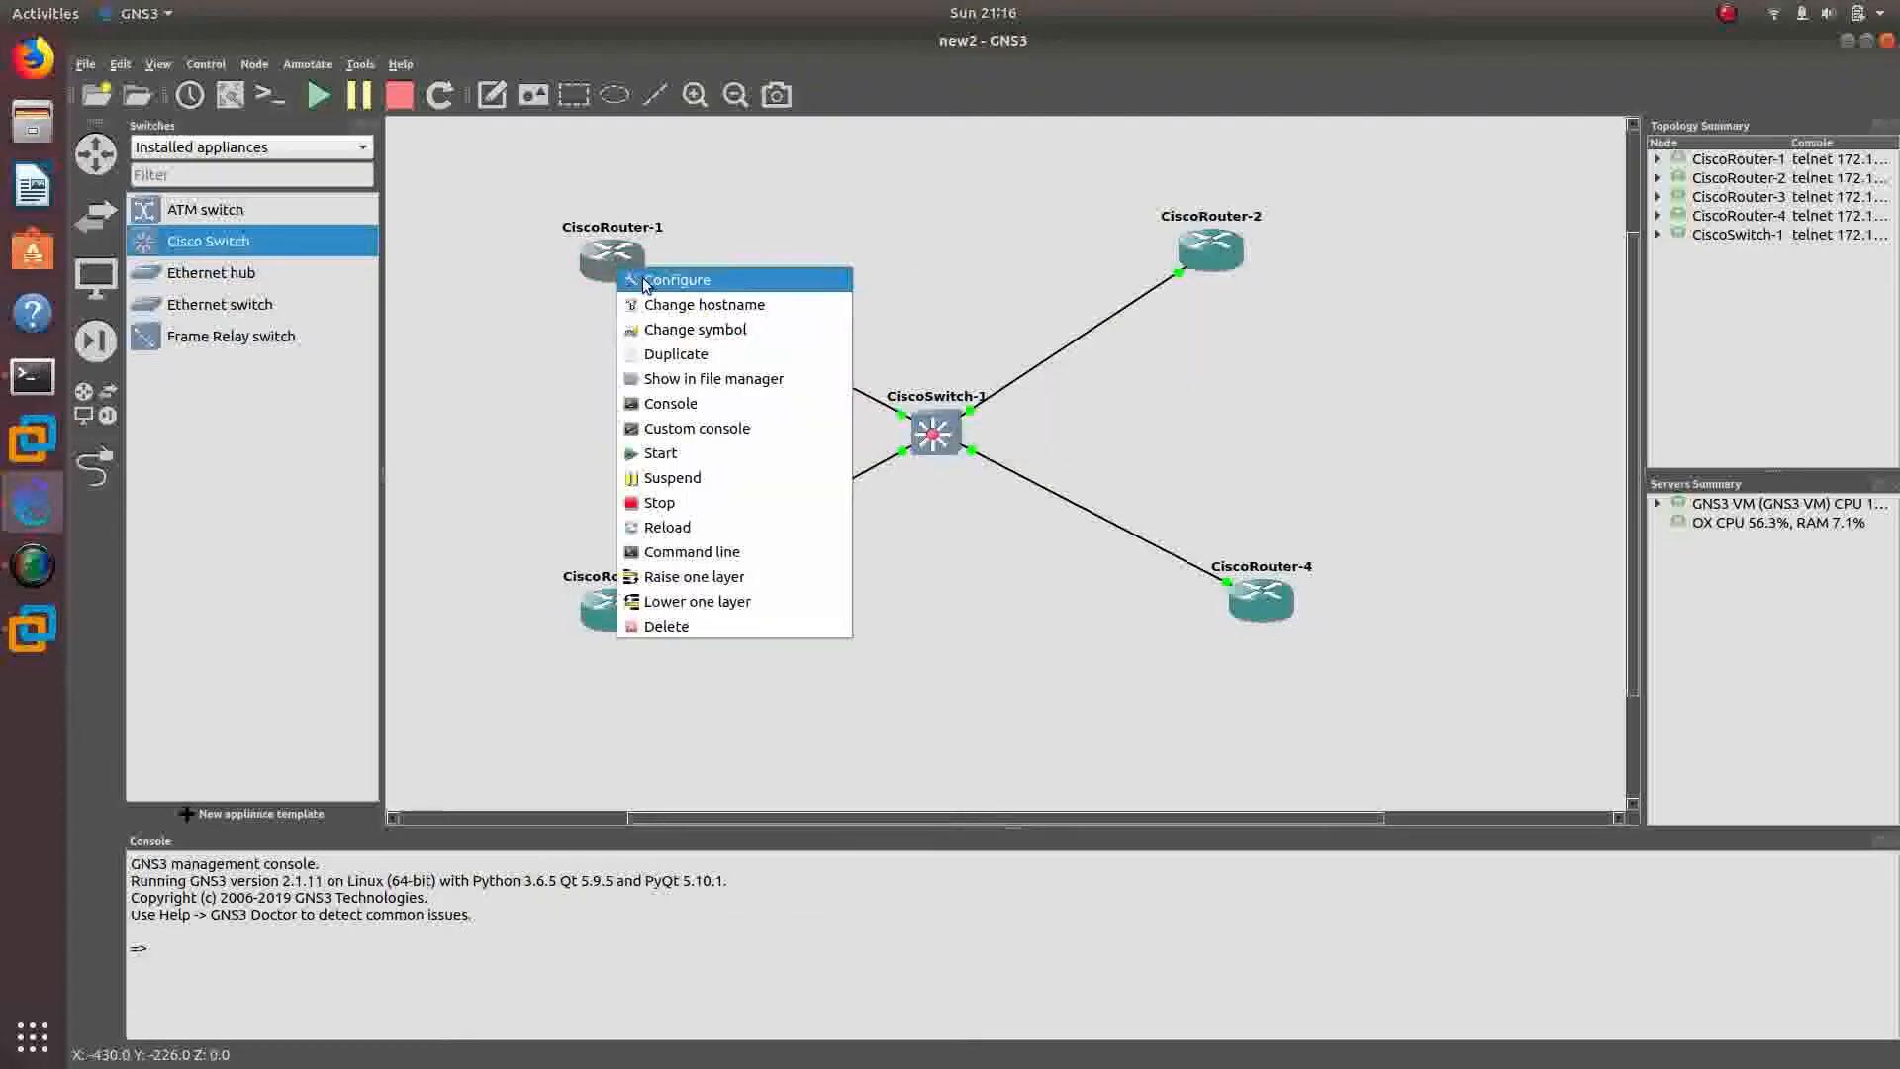
pyautogui.click(688, 414)
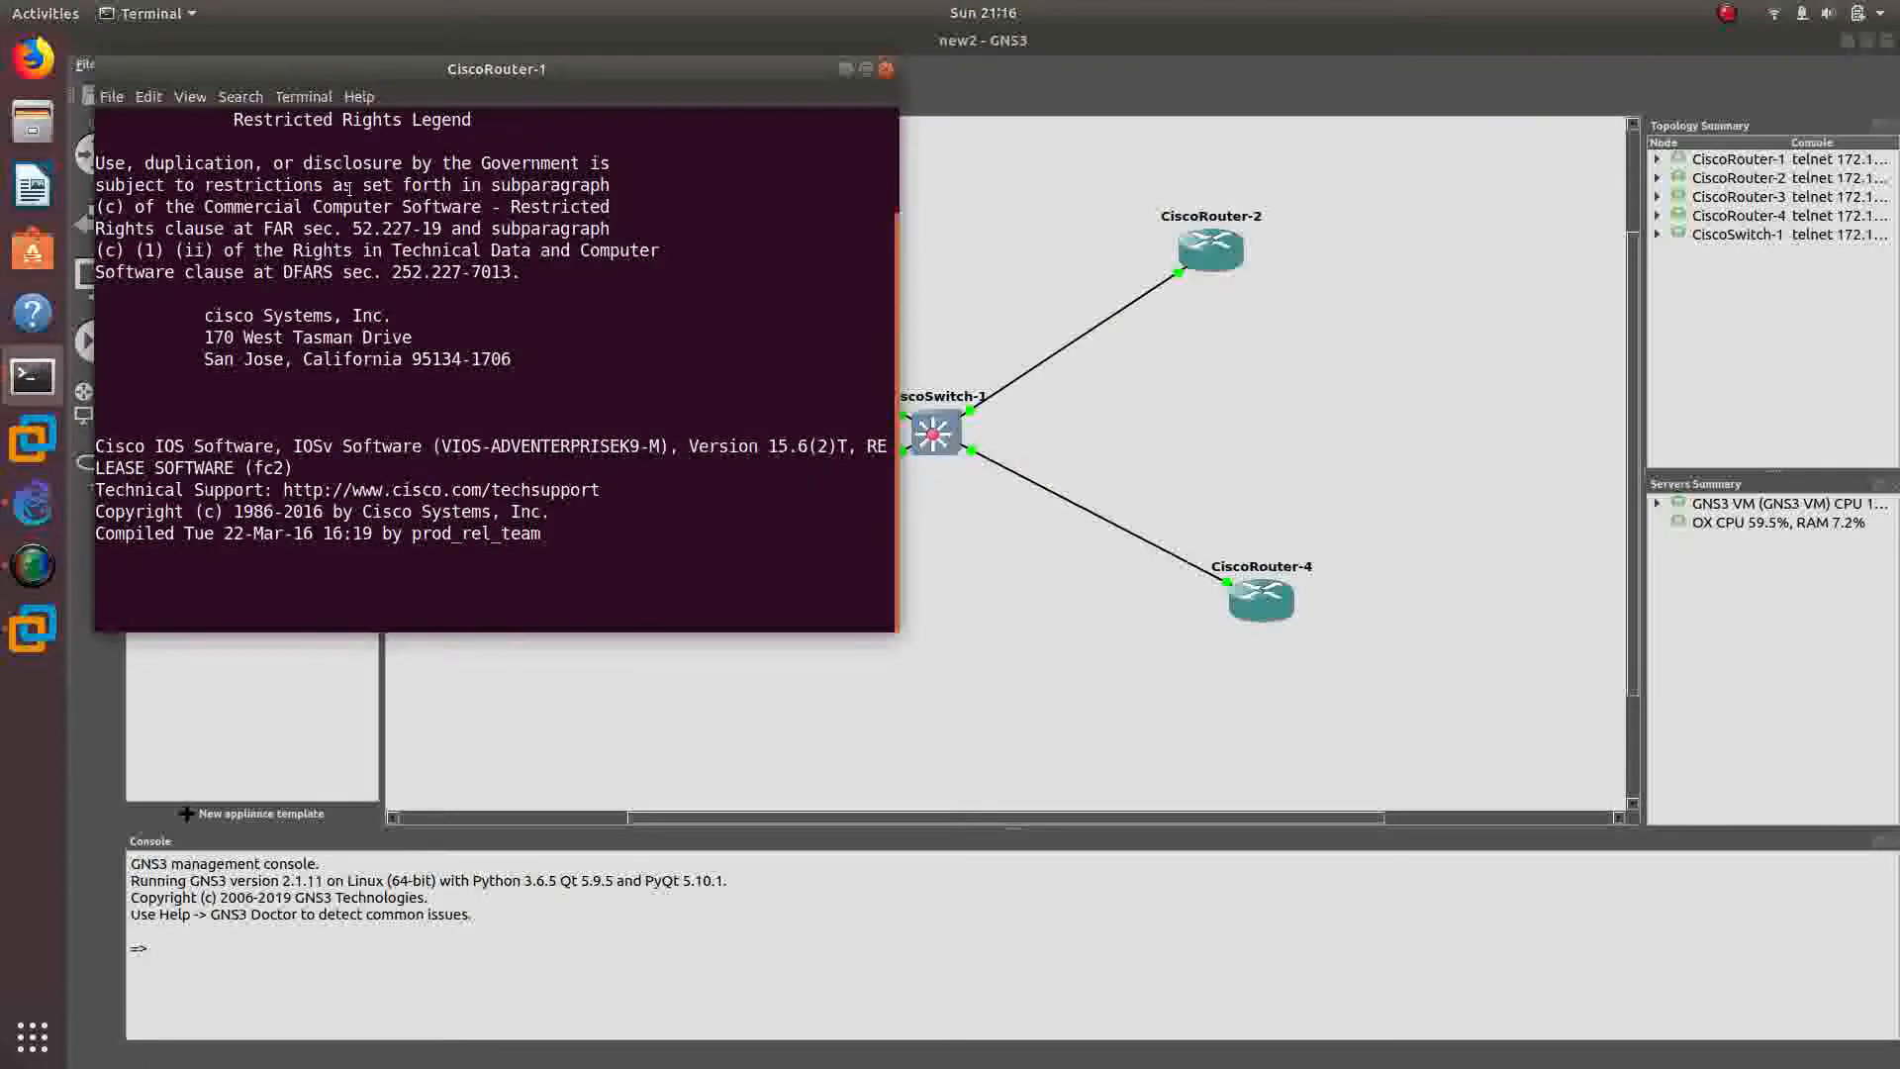
pyautogui.moveTo(401, 64); pyautogui.dragTo(692, 137)
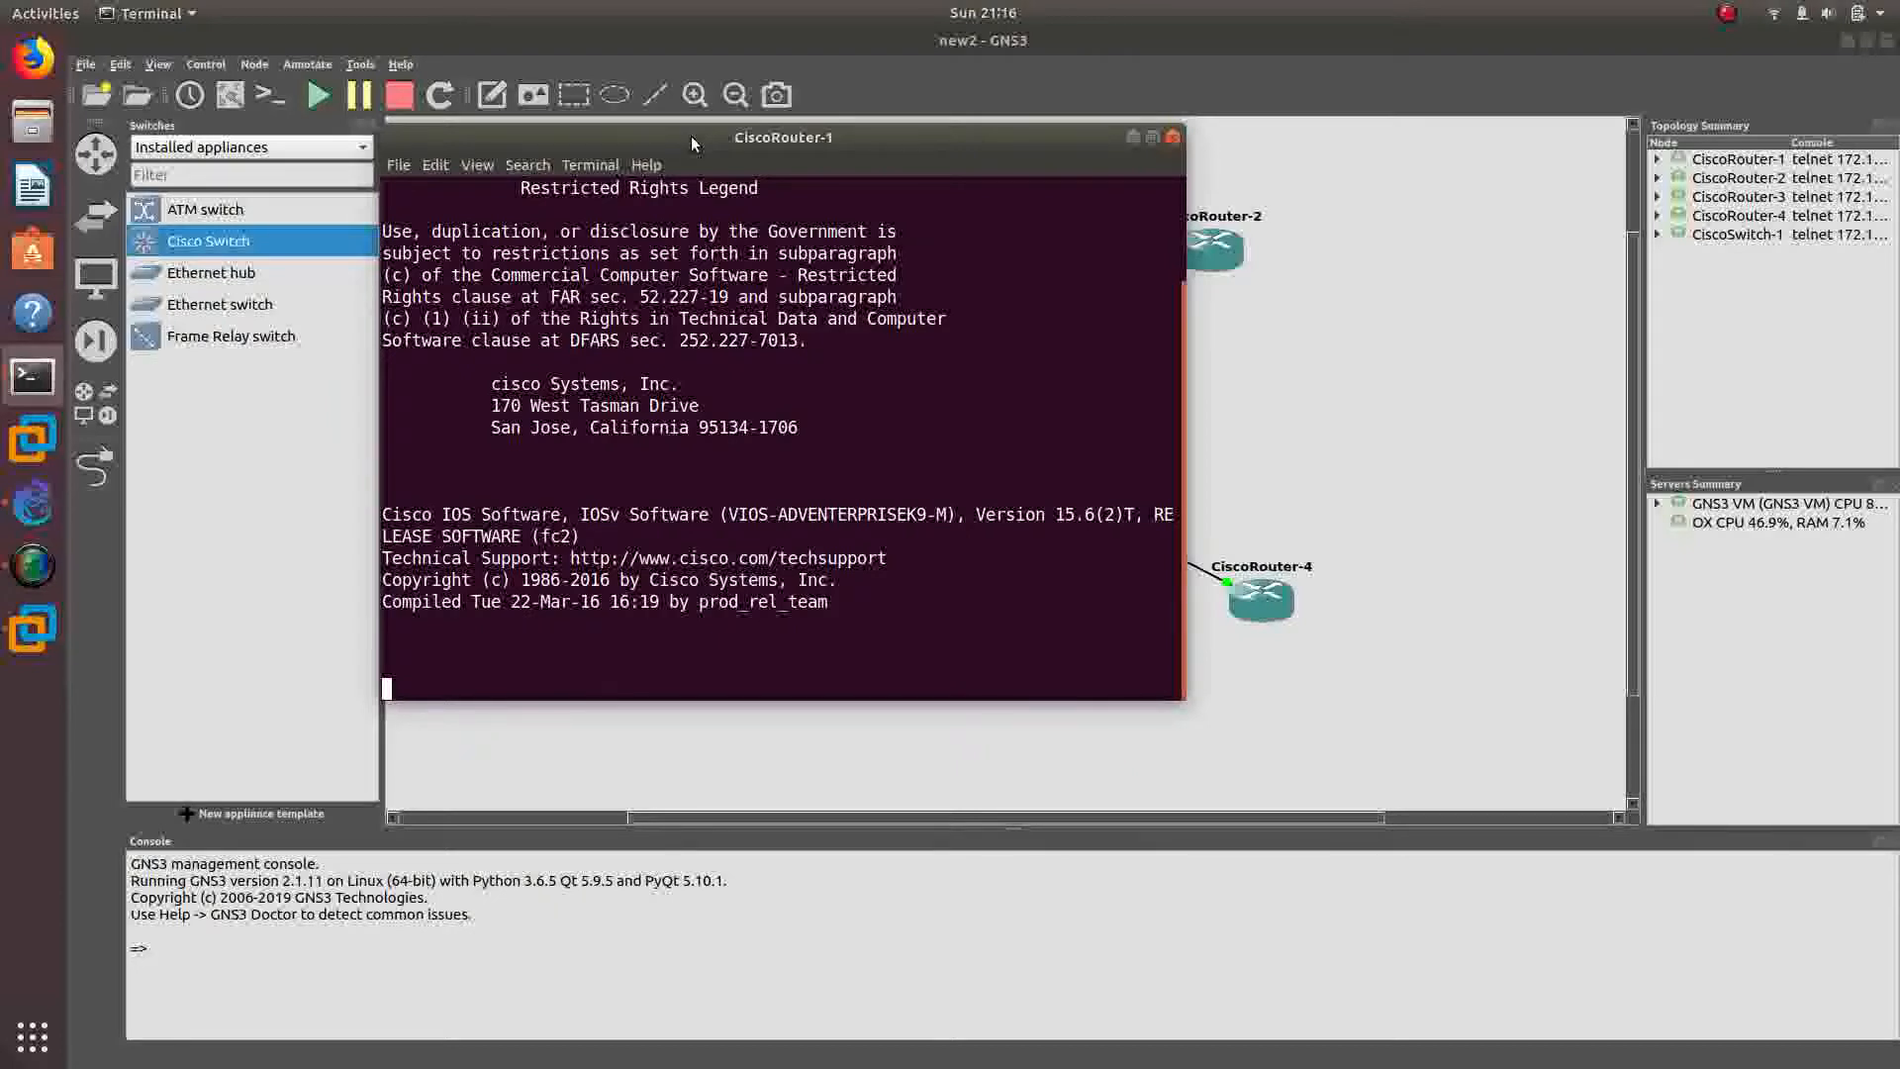
pyautogui.moveTo(587, 143); pyautogui.dragTo(918, 194)
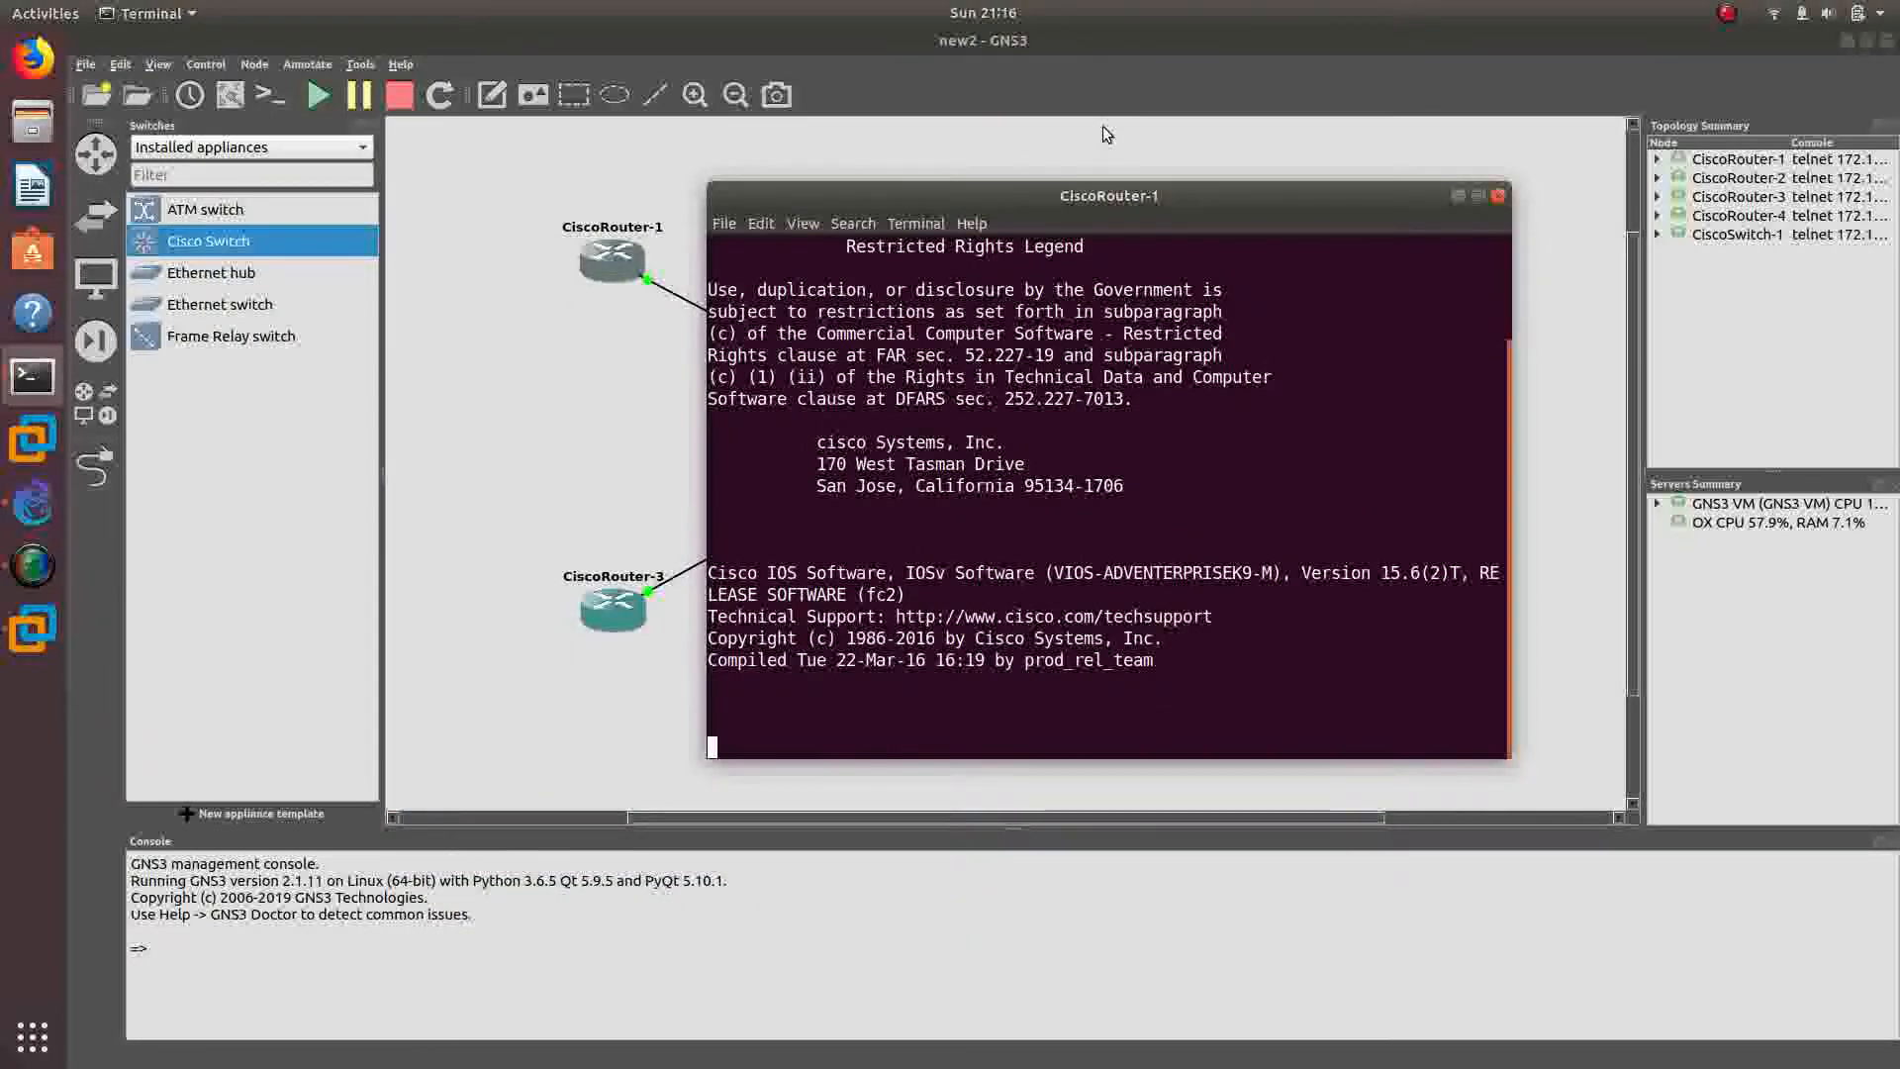
pyautogui.moveTo(1103, 195); pyautogui.dragTo(1261, 164)
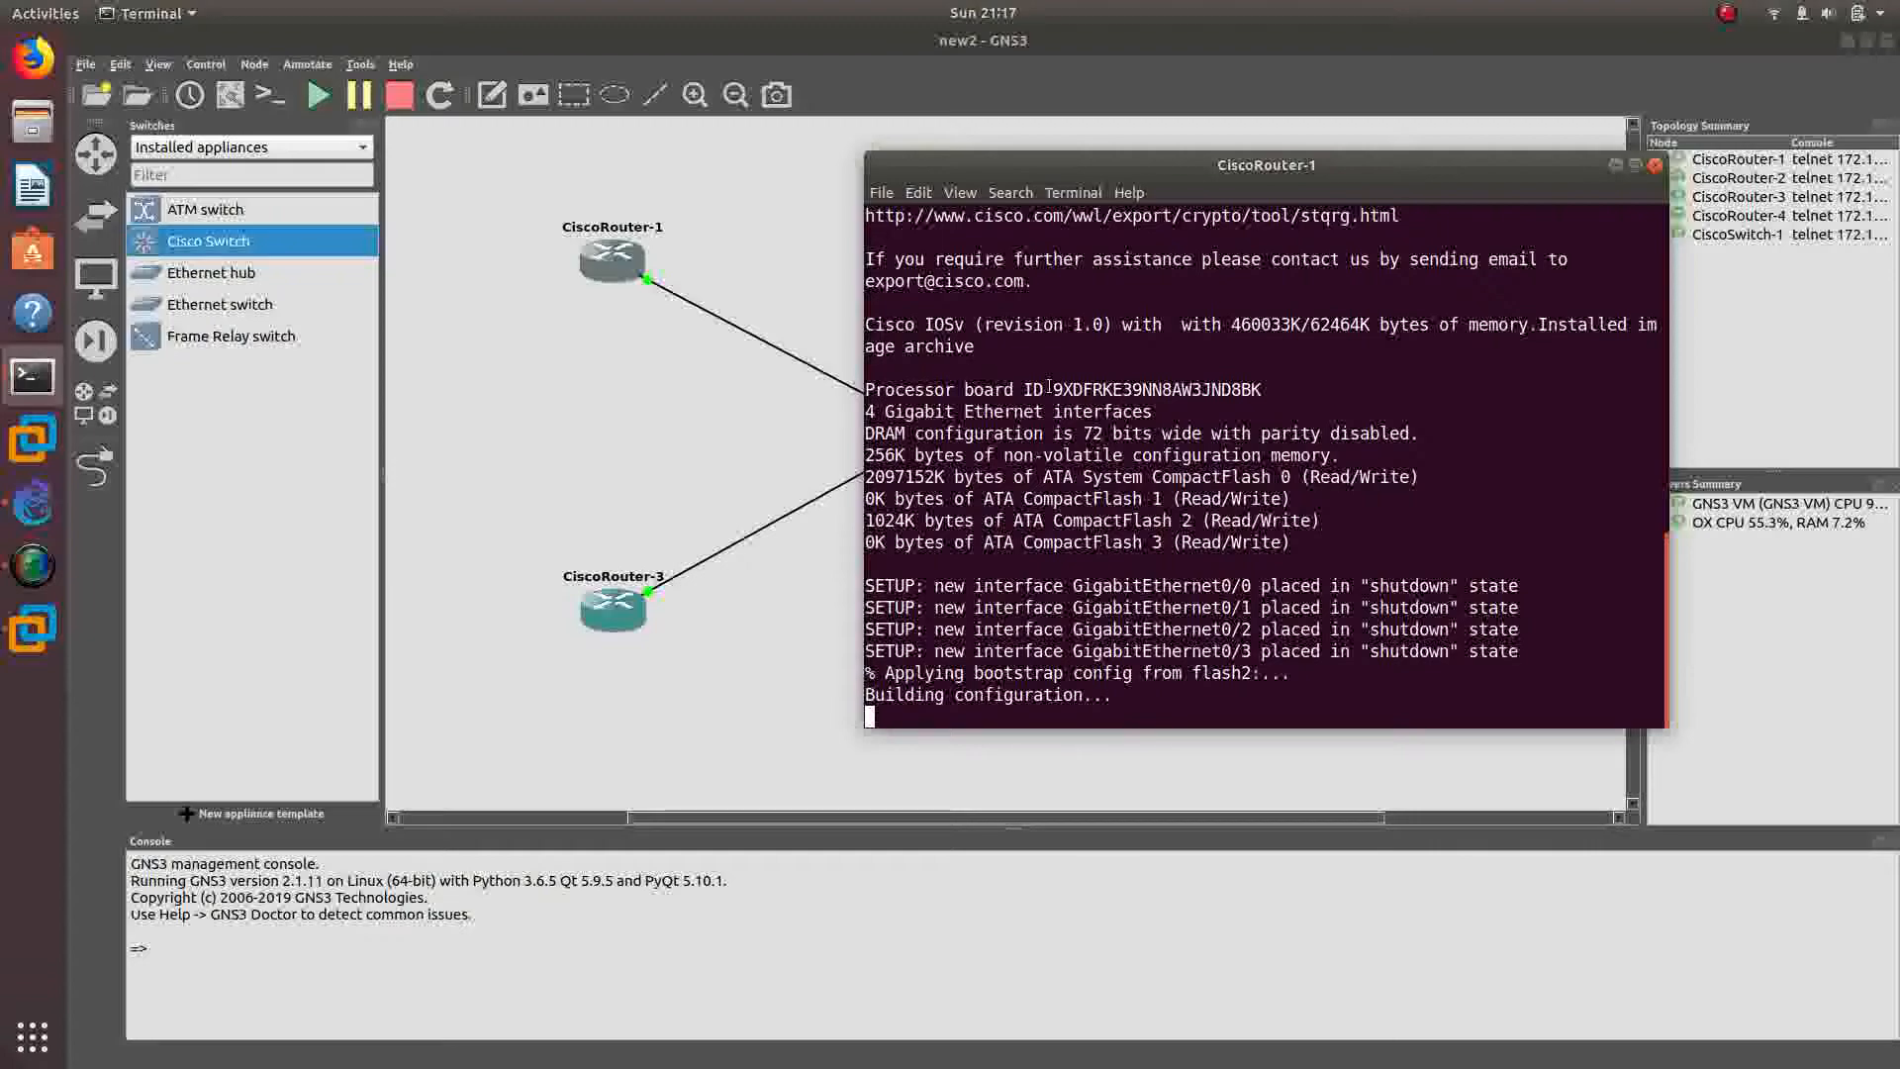
pyautogui.moveTo(1161, 172); pyautogui.dragTo(1076, 158)
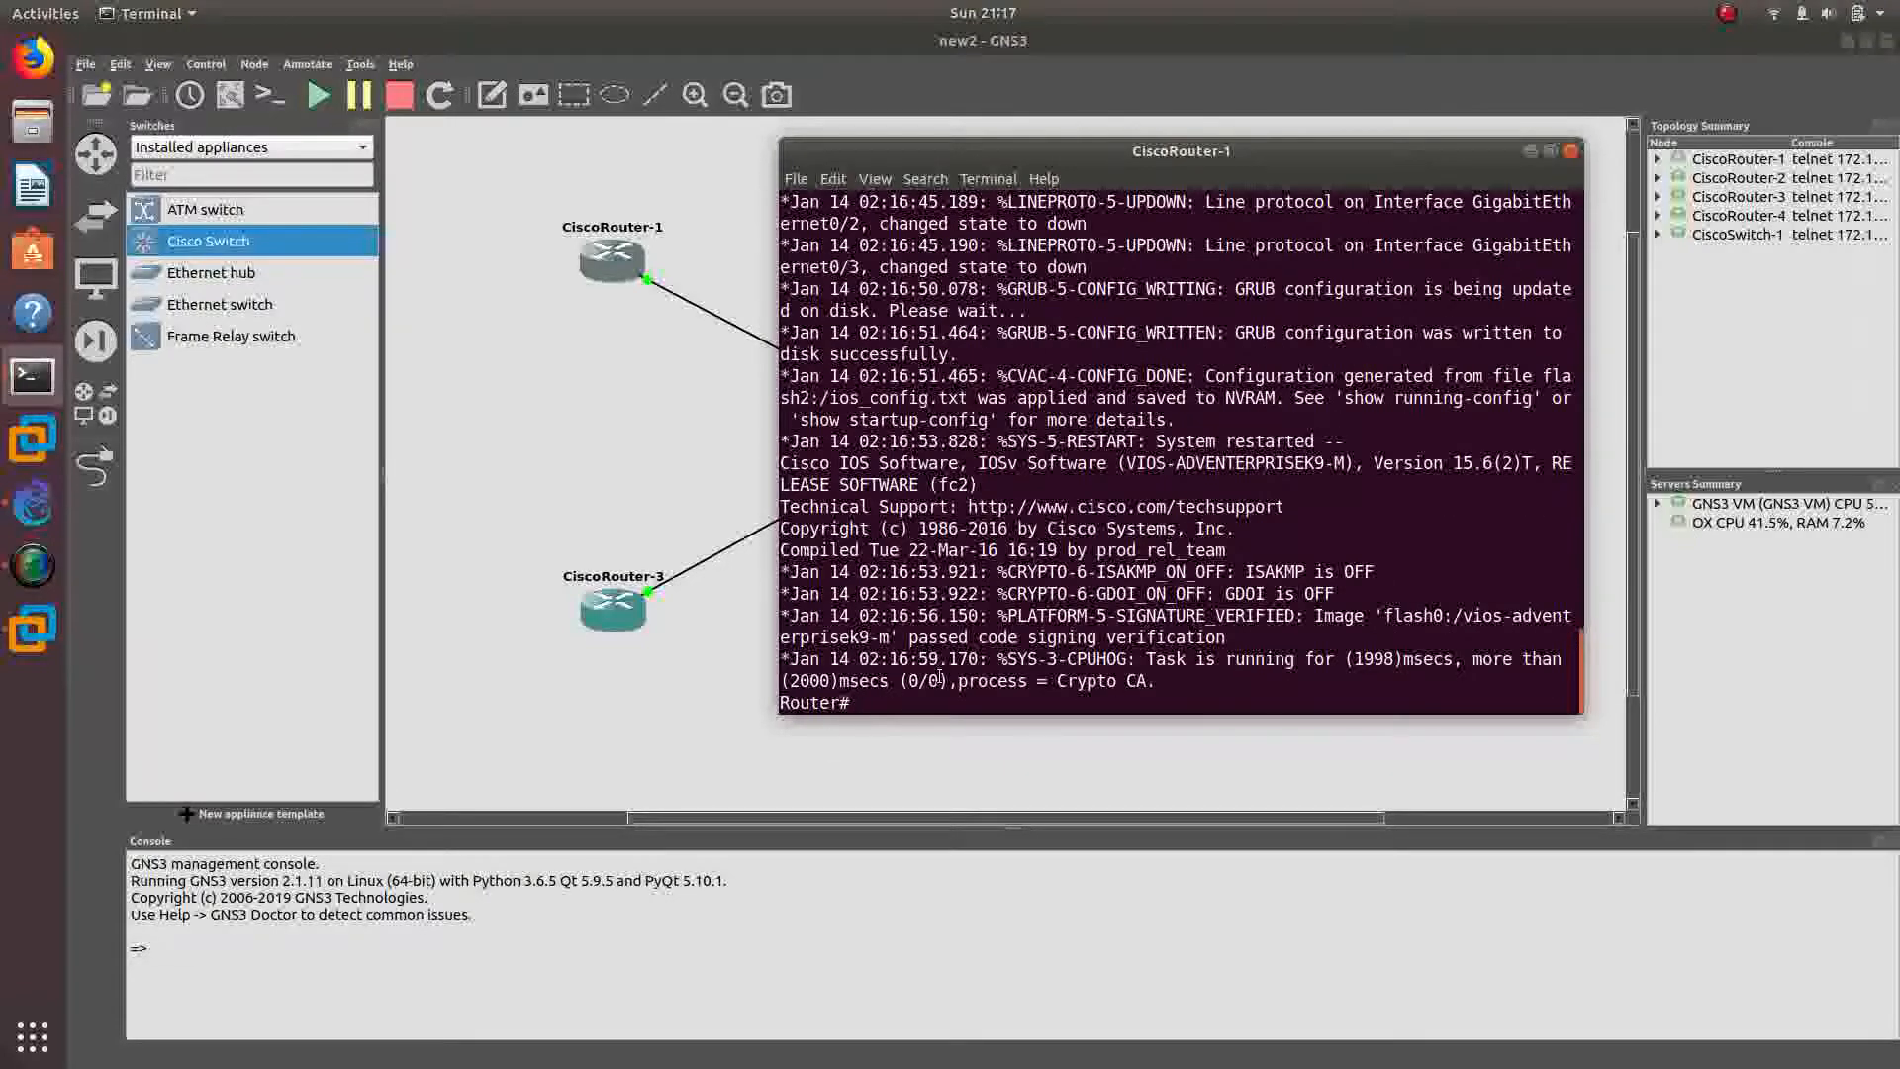
# - Enter global configuration mode on CiscoRouter-1 with config t
pyautogui.press('Return')
pyautogui.press('Return')
pyautogui.press('Return')
pyautogui.press('Return')
pyautogui.press('Return')
pyautogui.press('Return')
pyautogui.write('co')
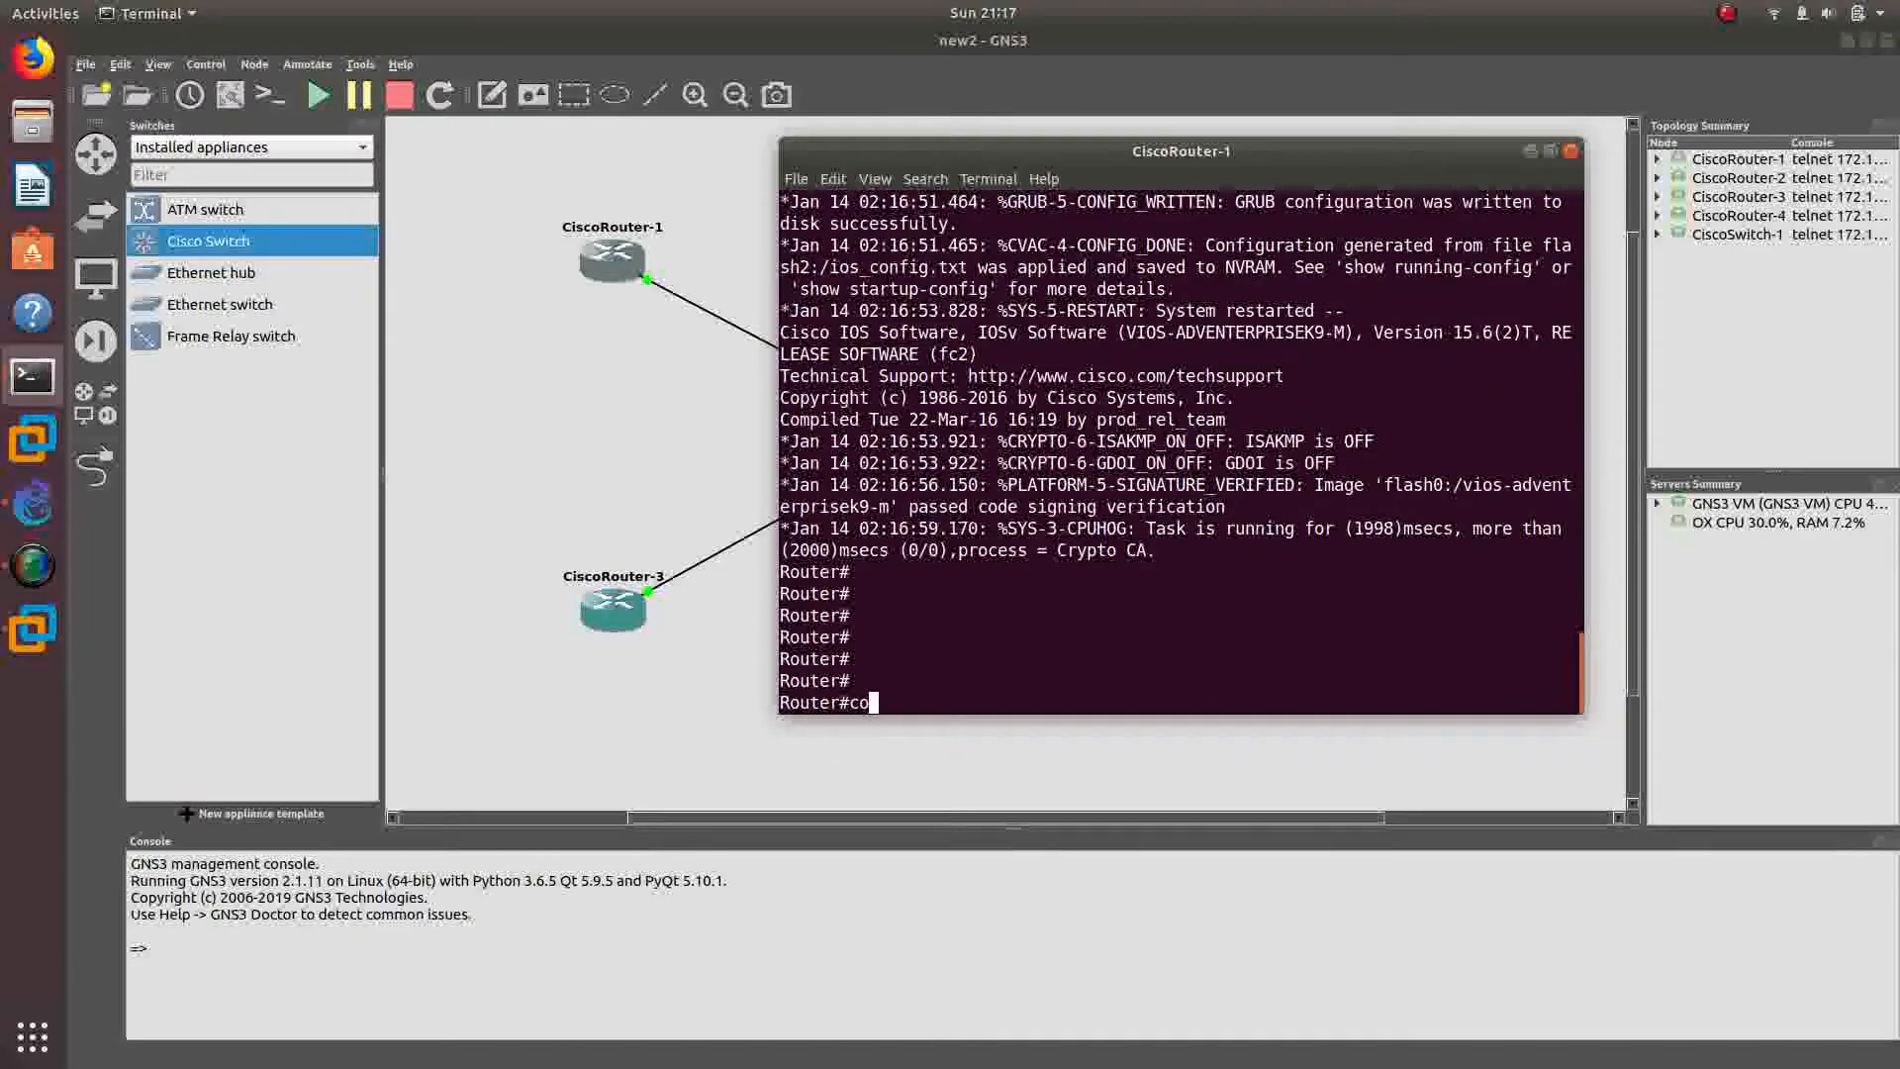
pyautogui.write('nfig t')
pyautogui.press('Return')
pyautogui.press('Return')
# - Set the router's hostname to R1 in its console
pyautogui.write('hos')
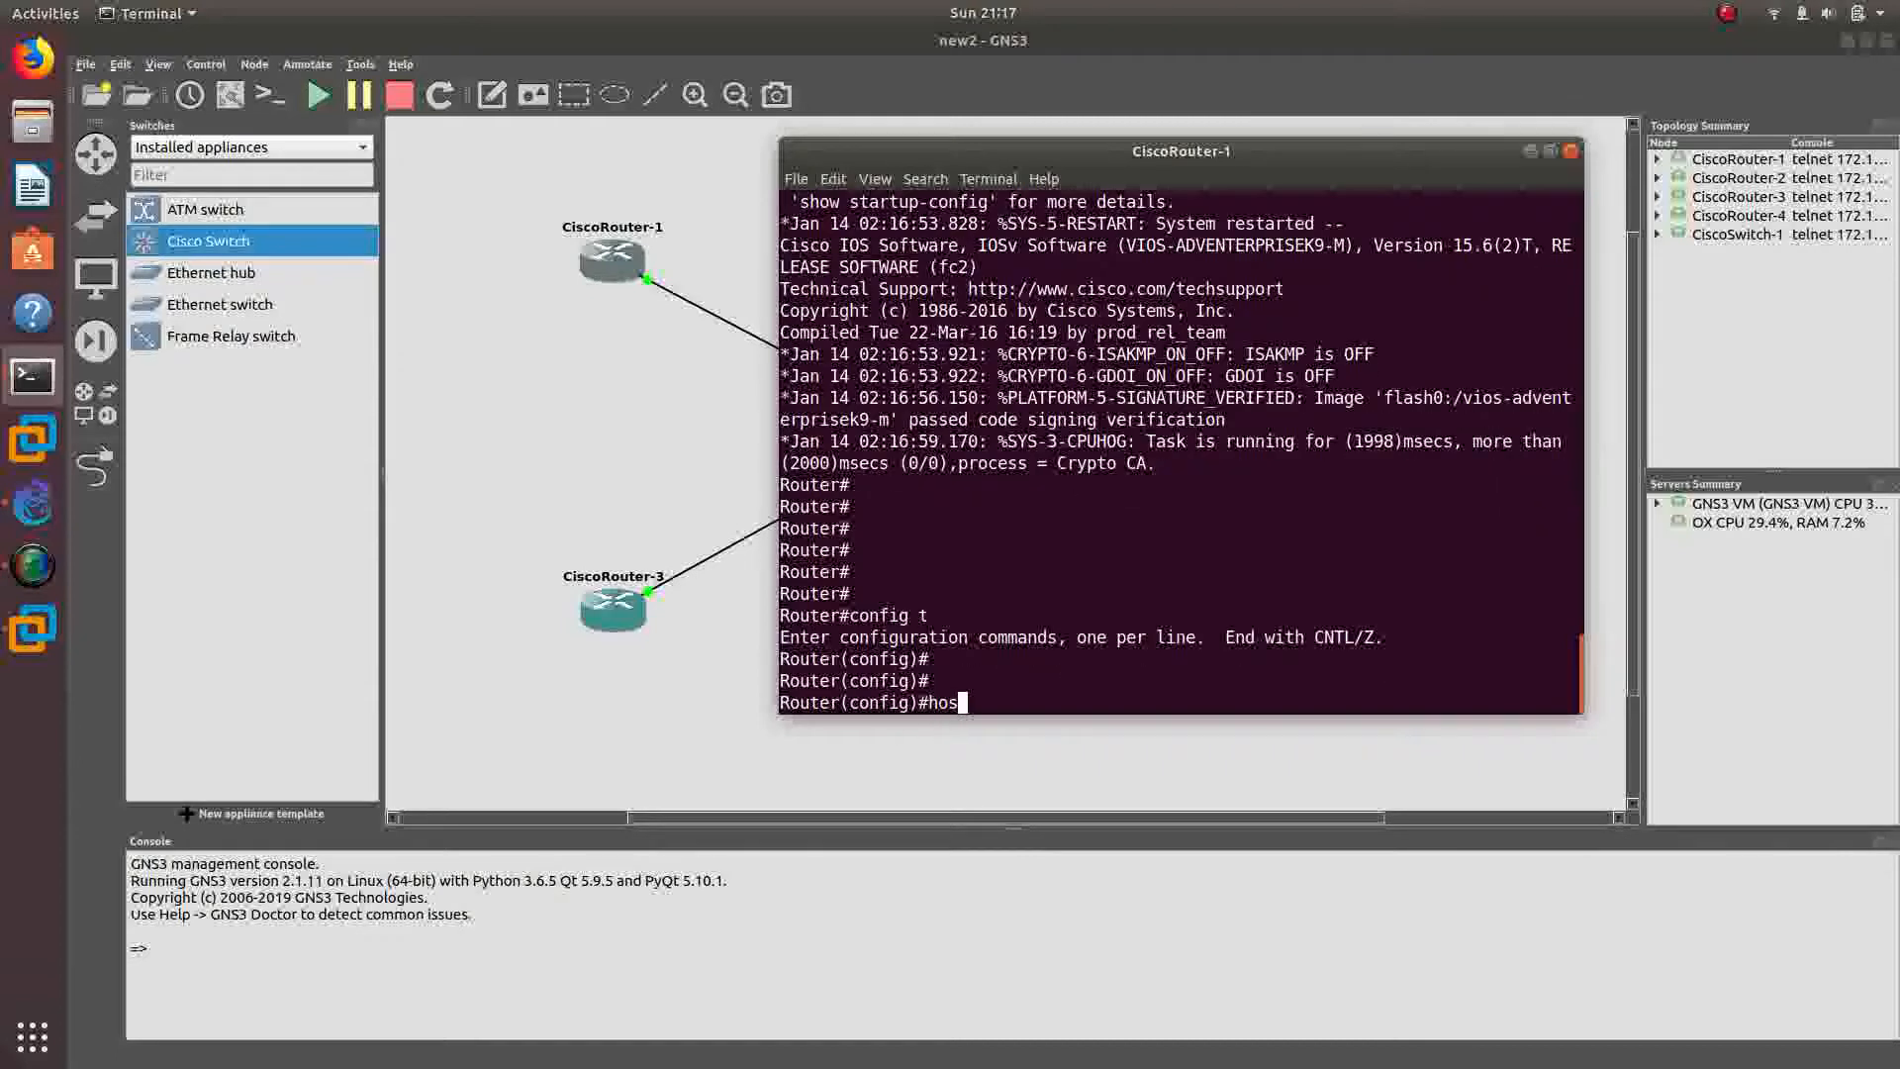
pyautogui.press('Tab')
pyautogui.write('R1')
pyautogui.press('Return')
pyautogui.press('Return')
pyautogui.press('Return')
pyautogui.press('Return')
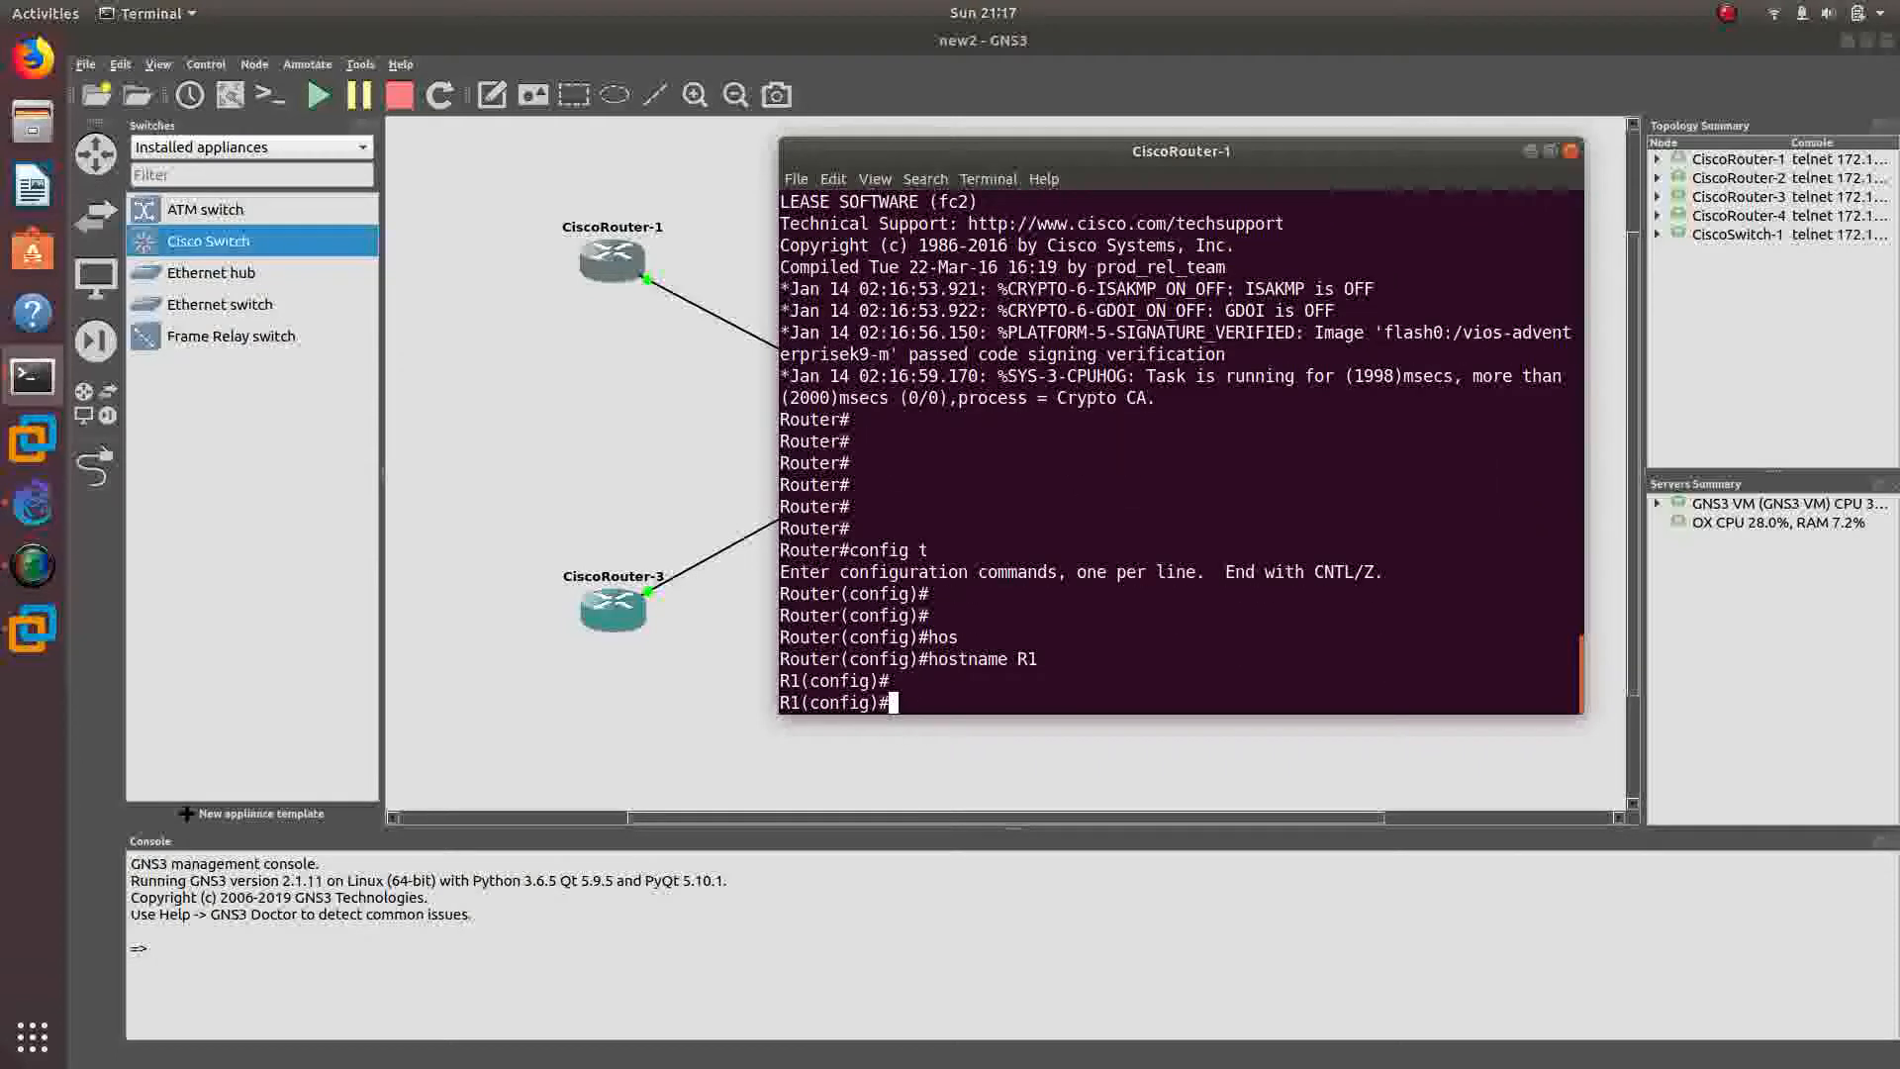
# - Rename the CiscoRouter-1 node in the GNS3 topology to R1
pyautogui.click(666, 306)
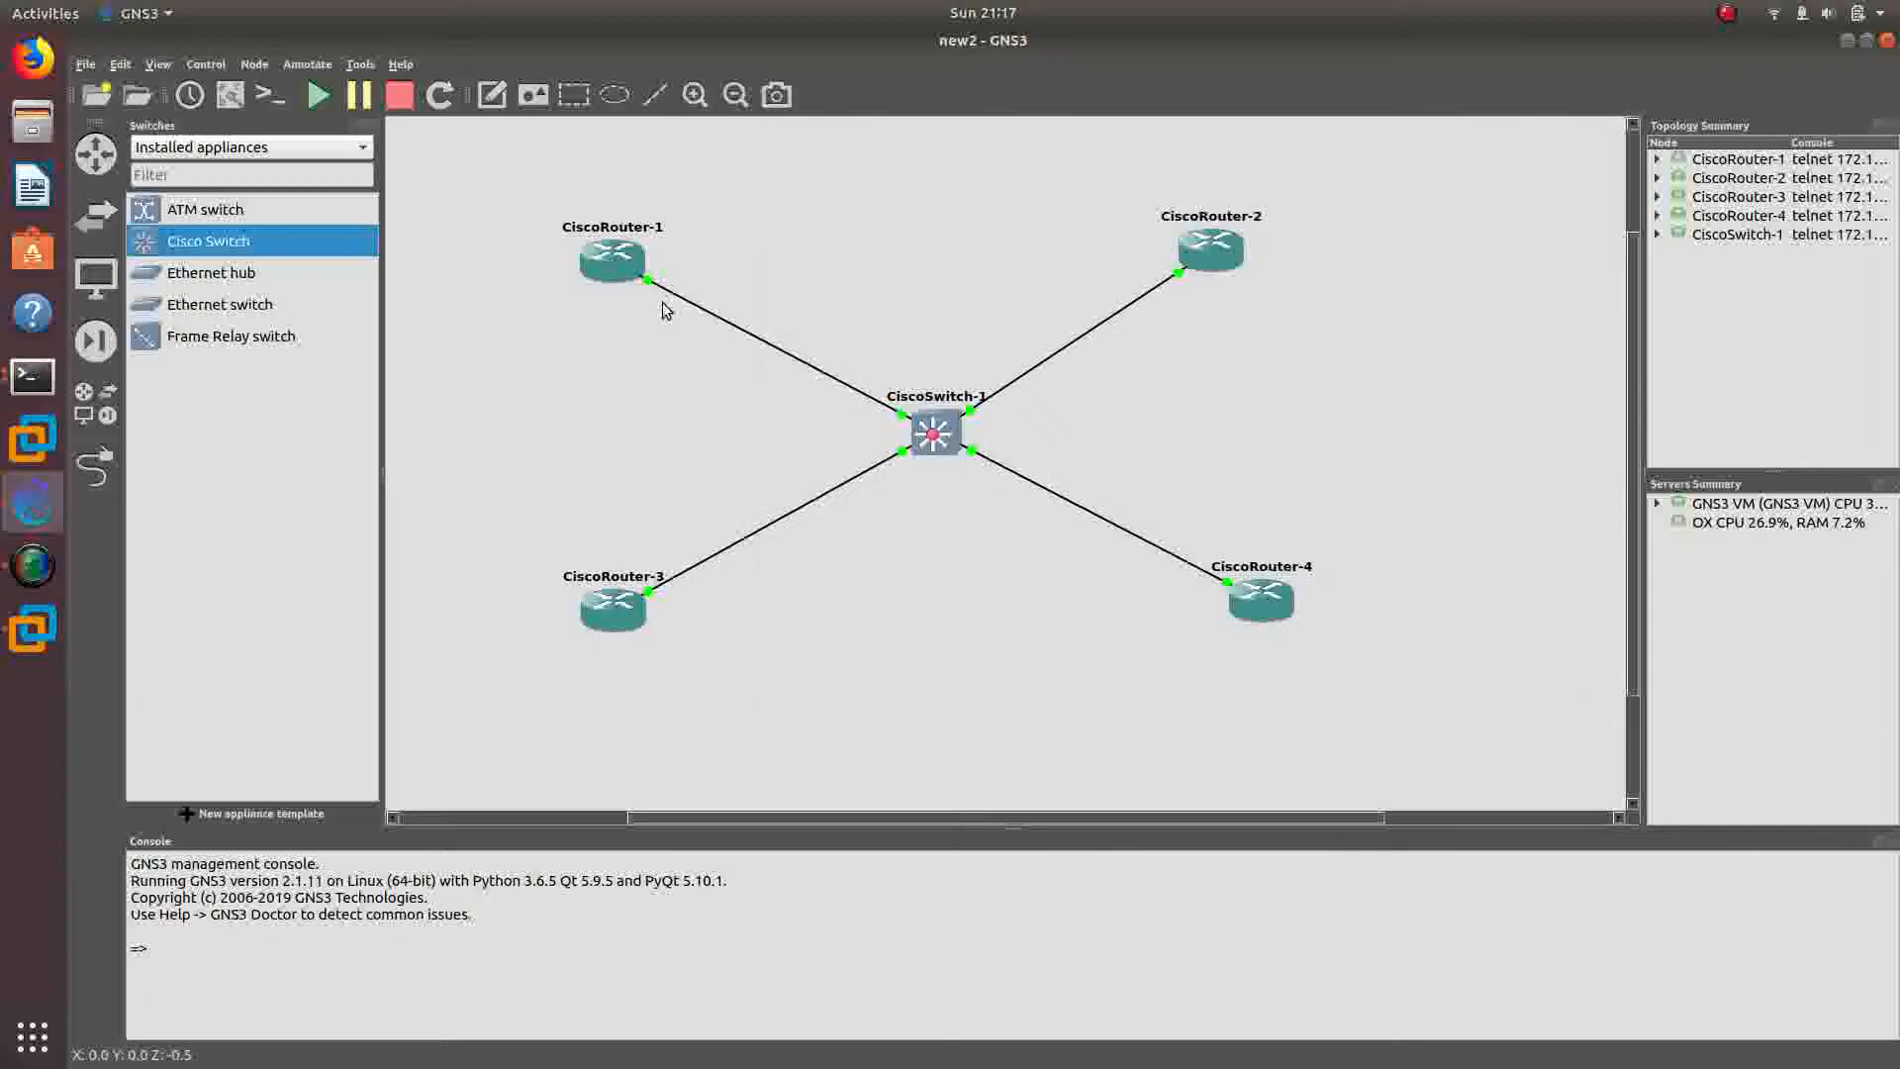
pyautogui.doubleClick(638, 230)
pyautogui.write('R1')
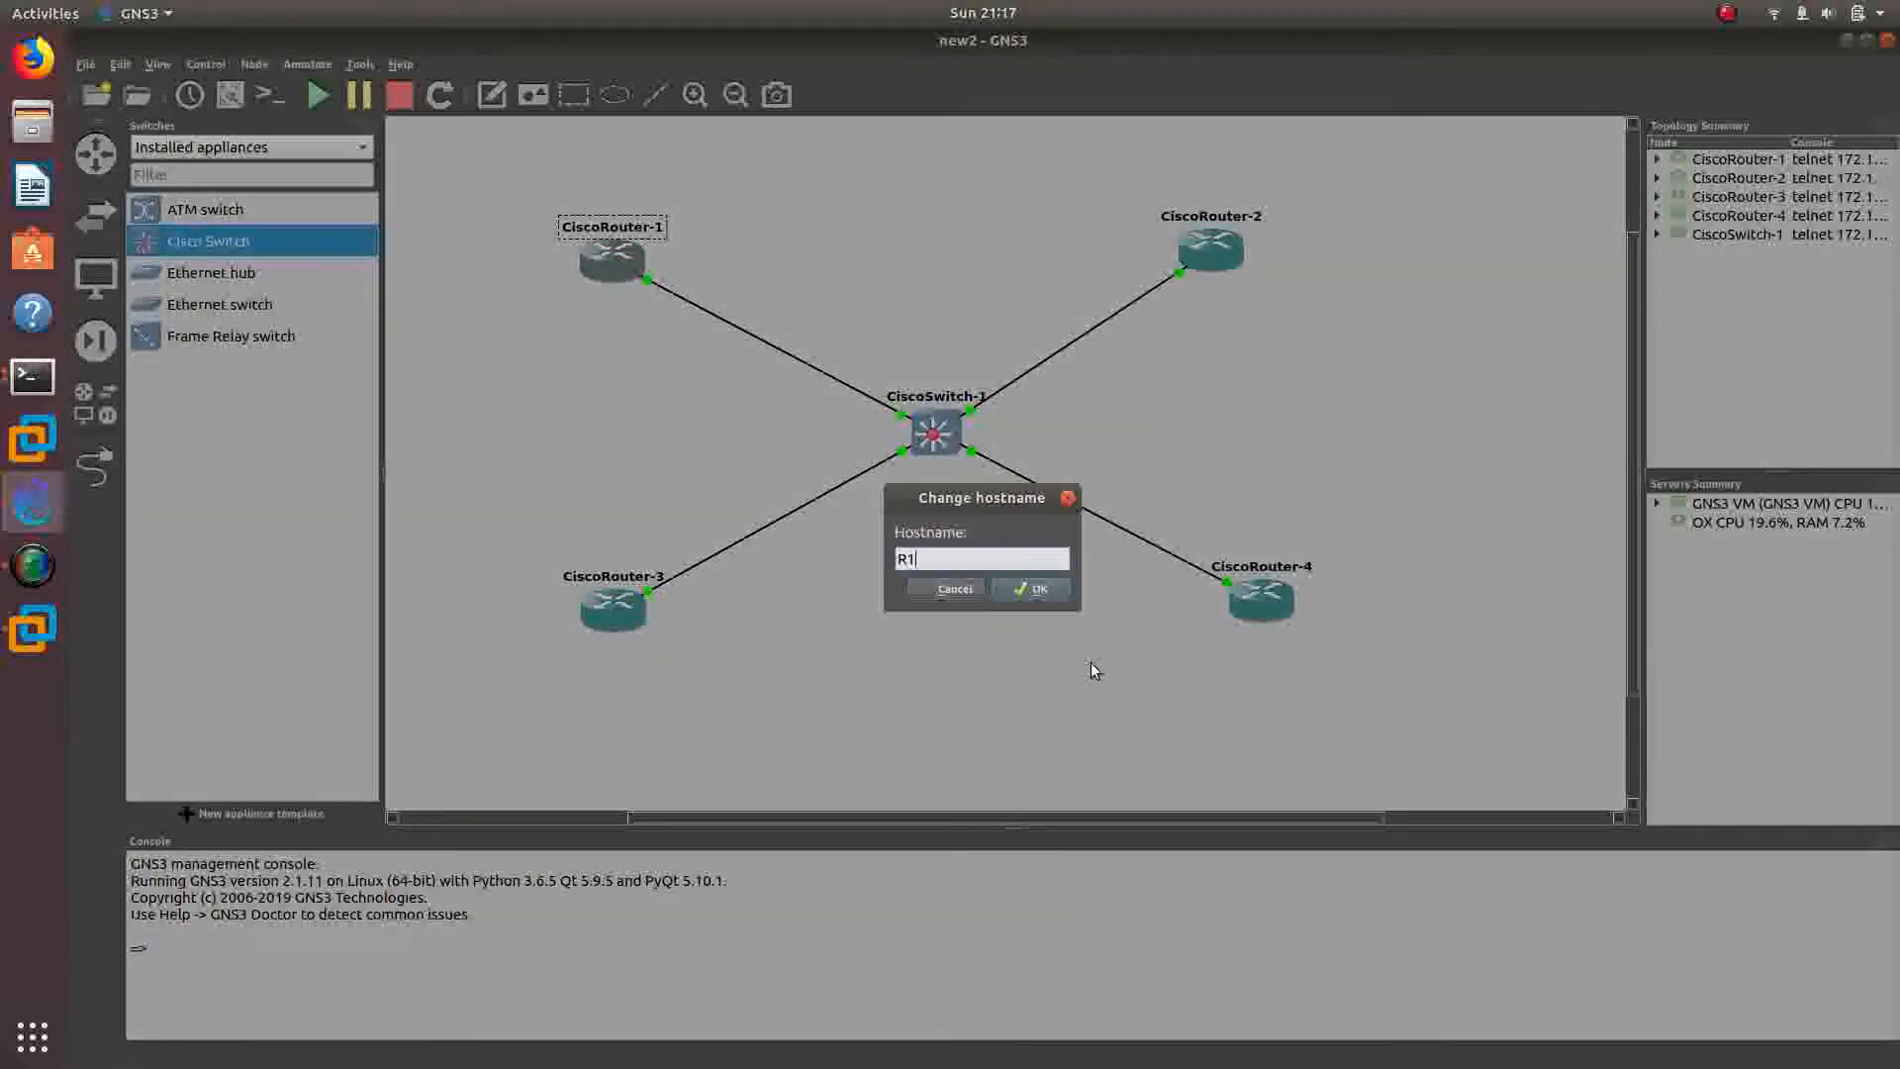
pyautogui.press('Return')
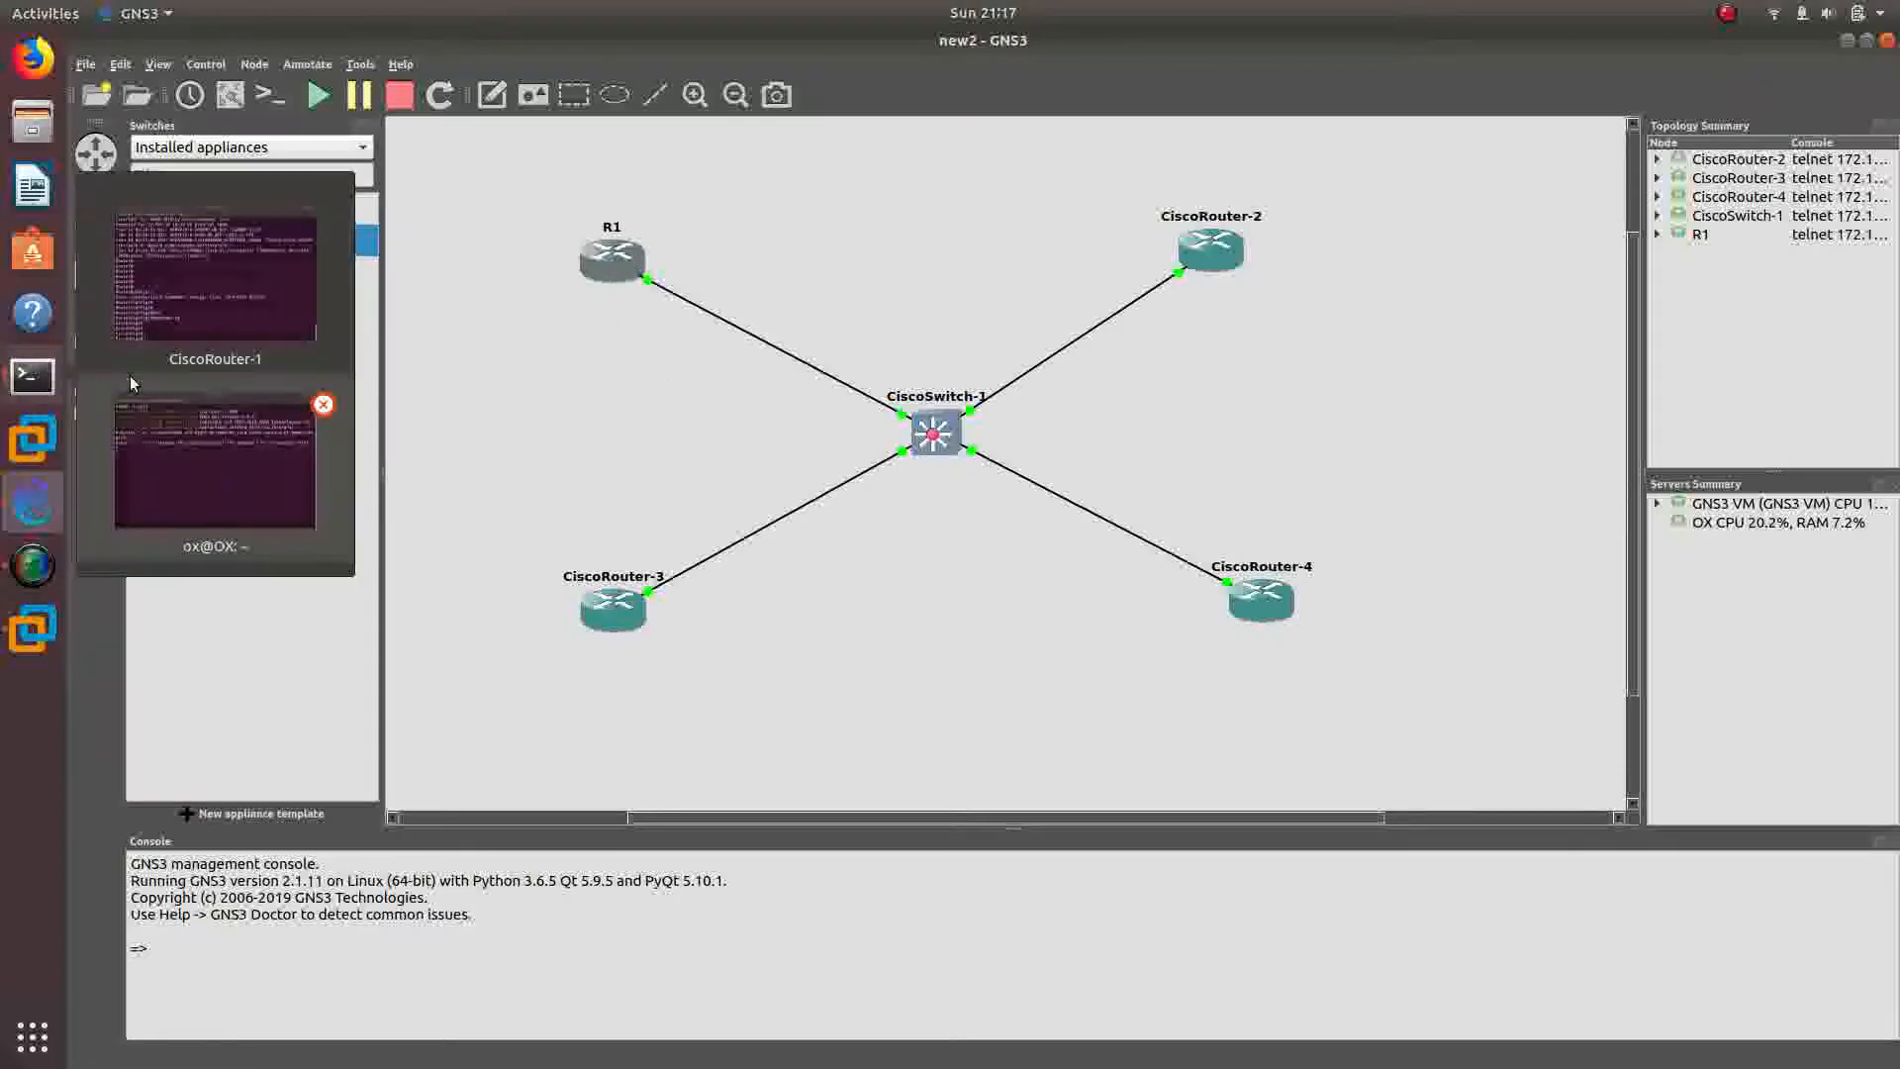
# - Return to the R1 router's console, enter configuration of interface g0/0 and reposition the console window over the topology
pyautogui.click(277, 329)
pyautogui.write('int g')
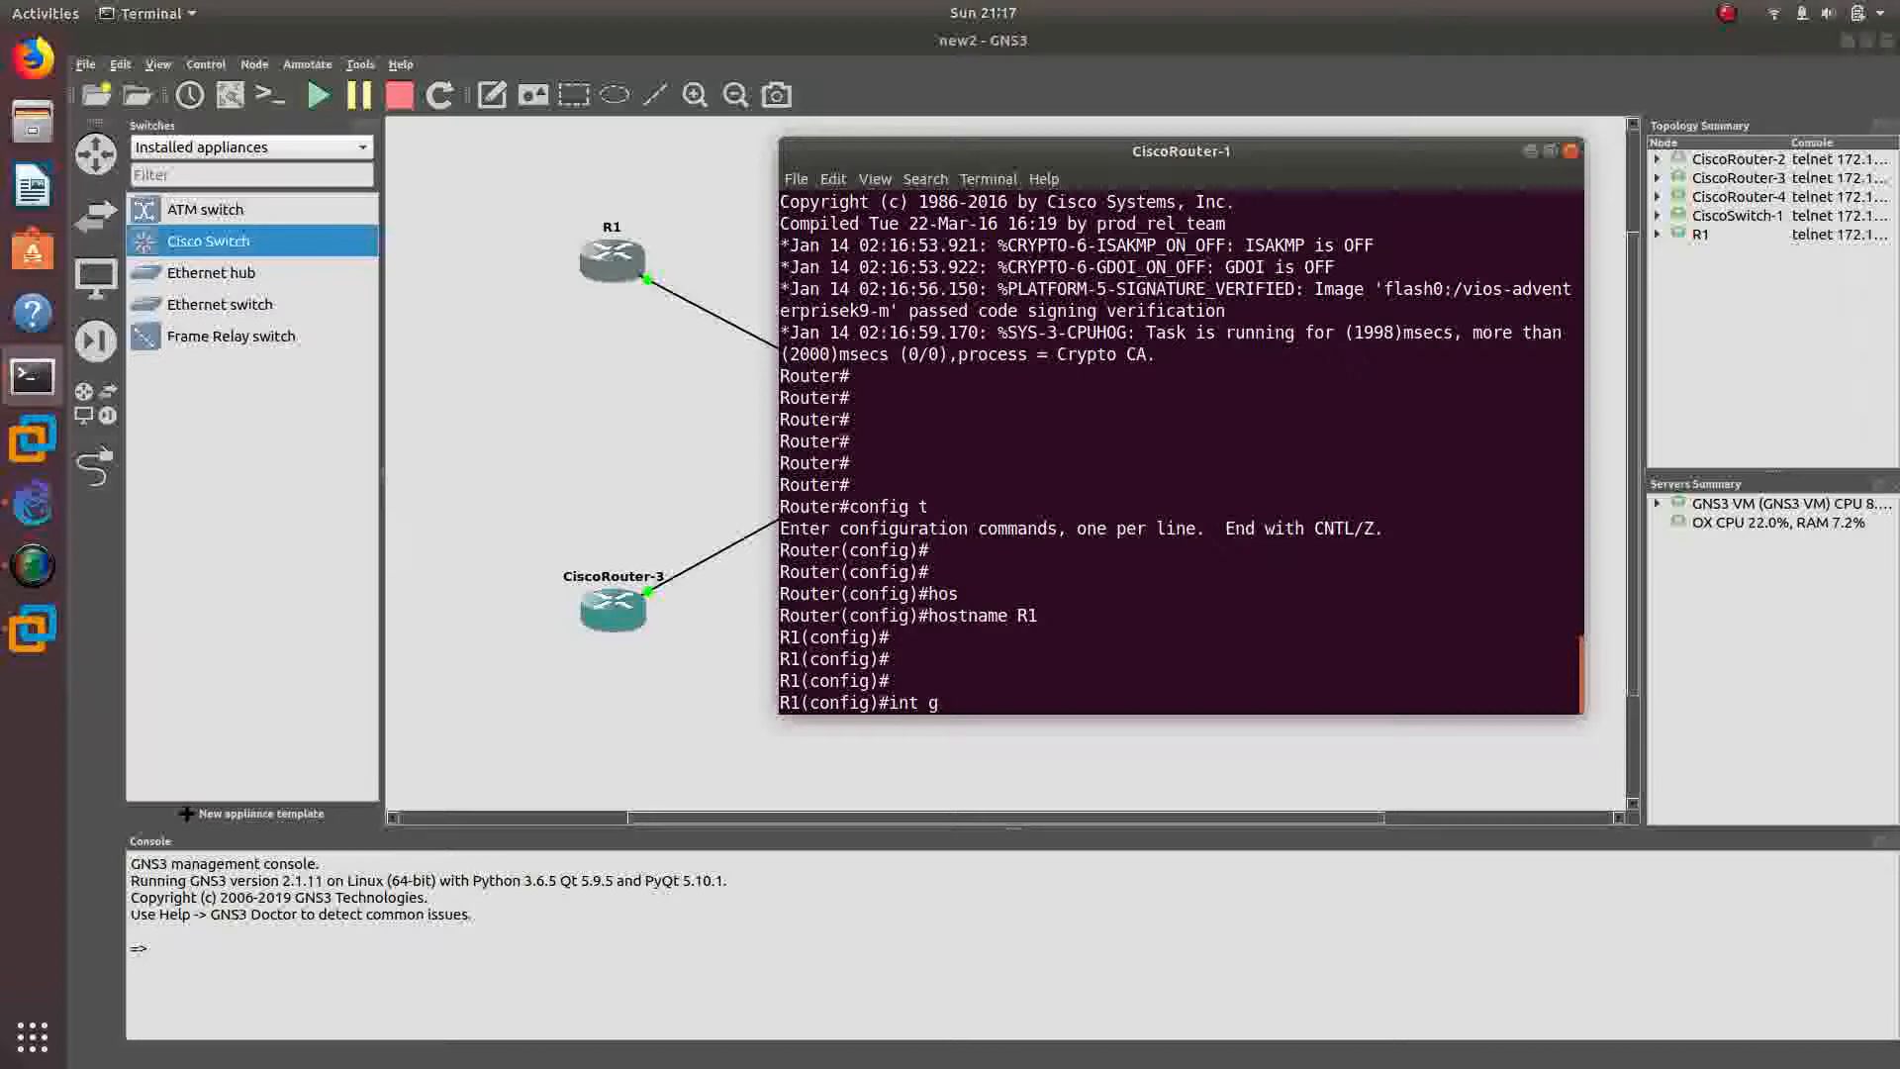
pyautogui.write('/')
pyautogui.write('/0')
pyautogui.press('Return')
pyautogui.press('Return')
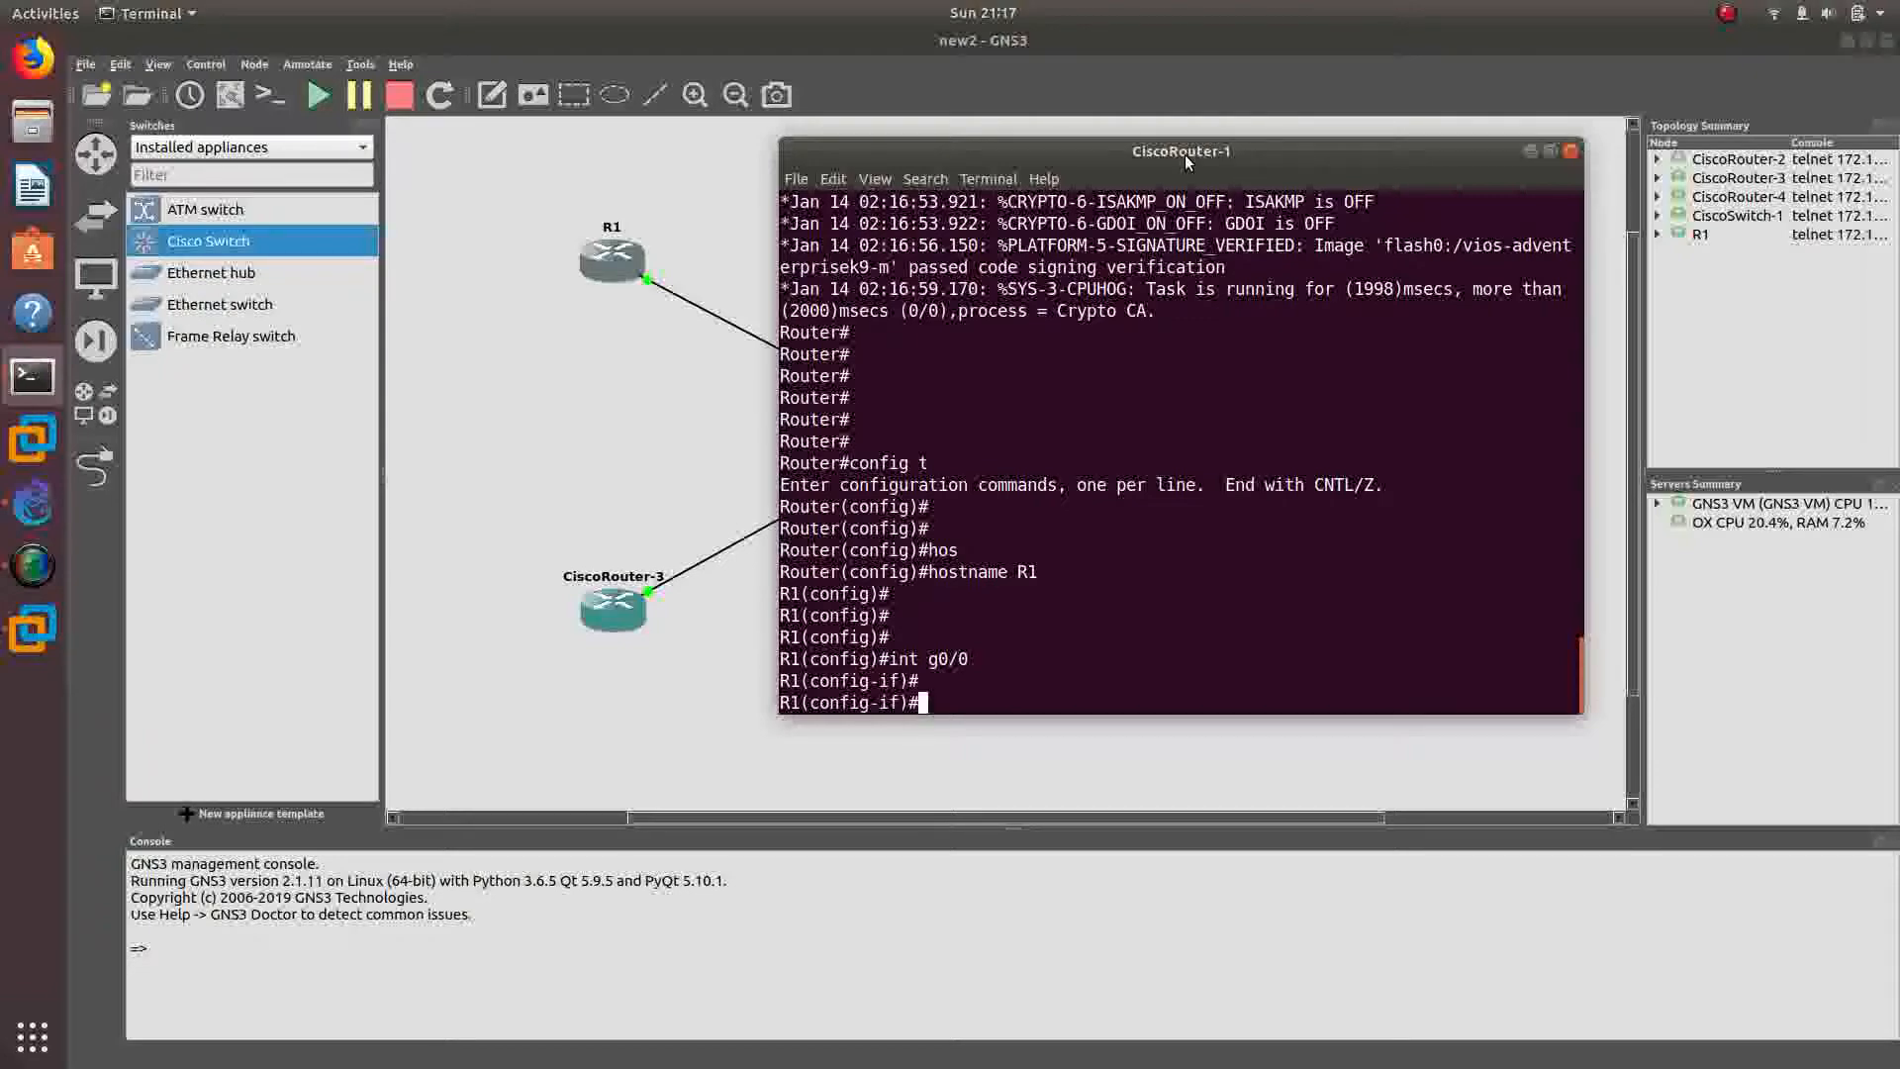
pyautogui.moveTo(1184, 154); pyautogui.dragTo(1223, 147)
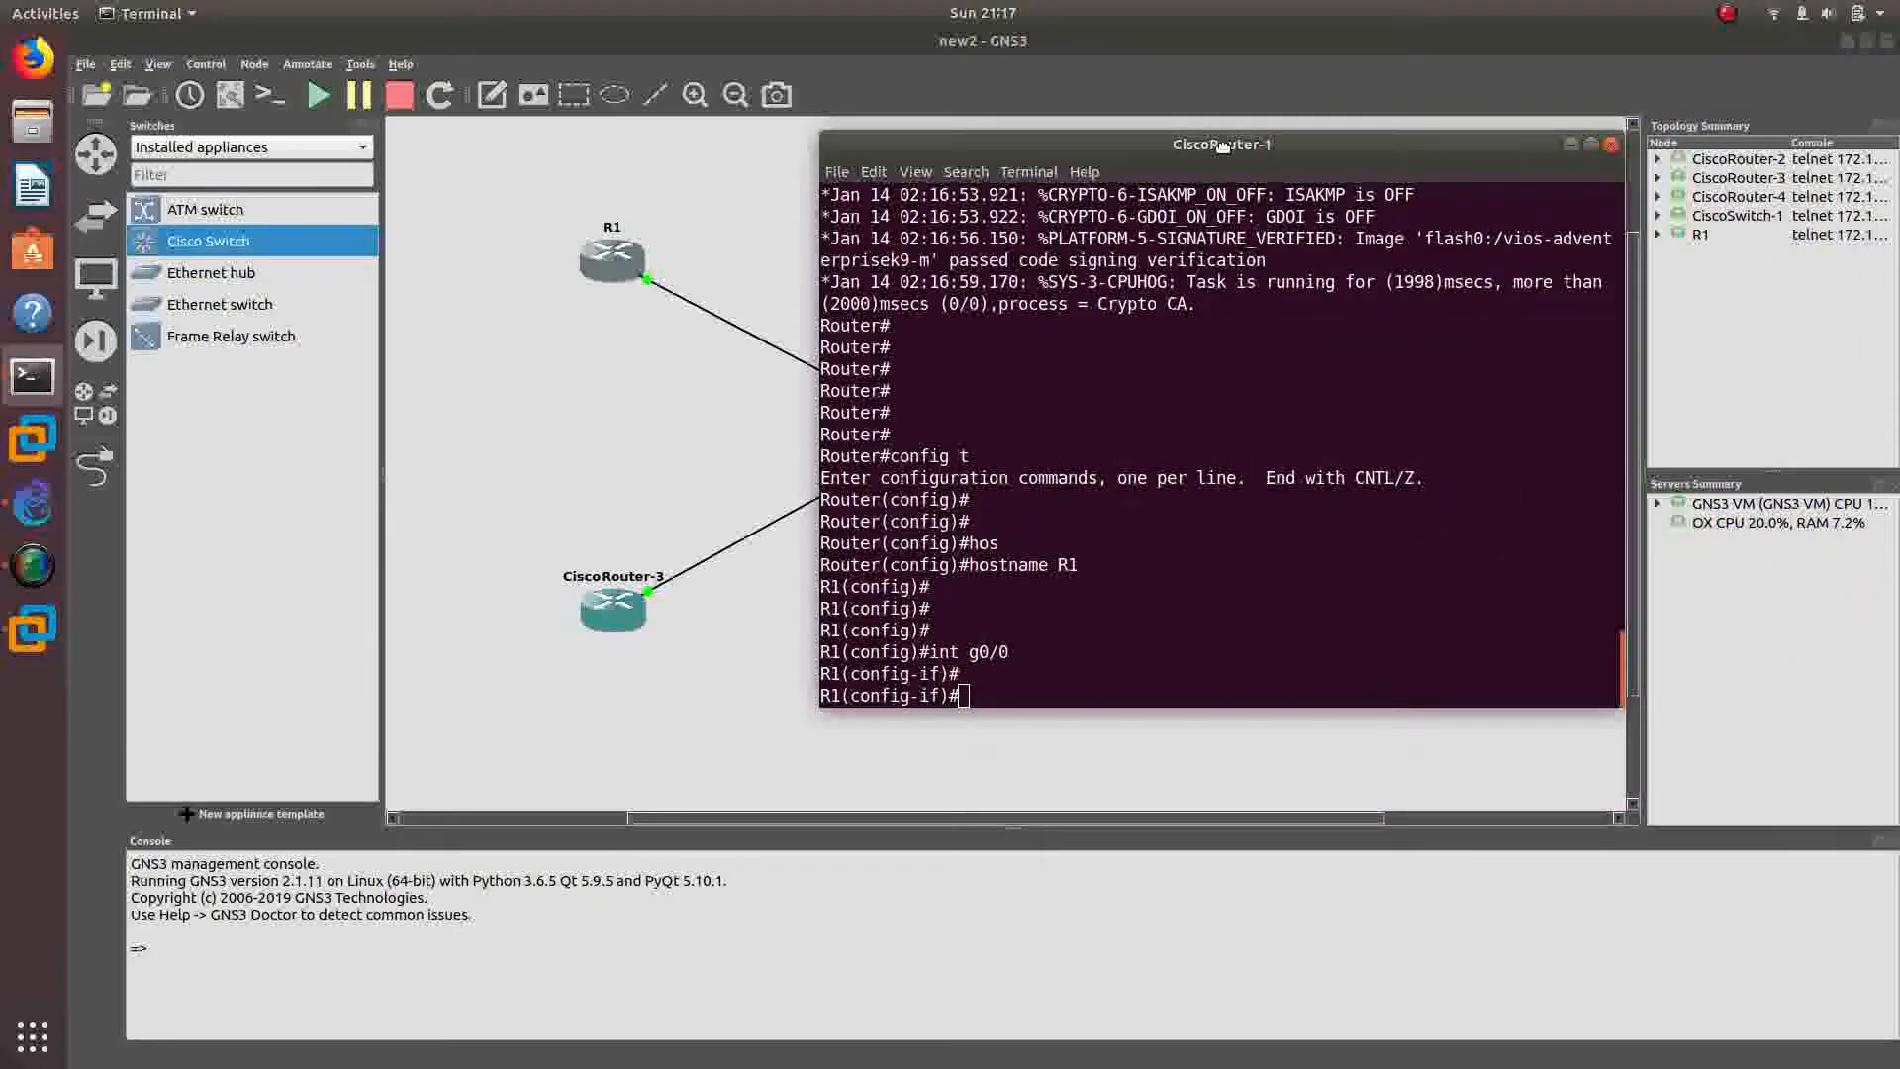
pyautogui.moveTo(1224, 147); pyautogui.dragTo(1166, 188)
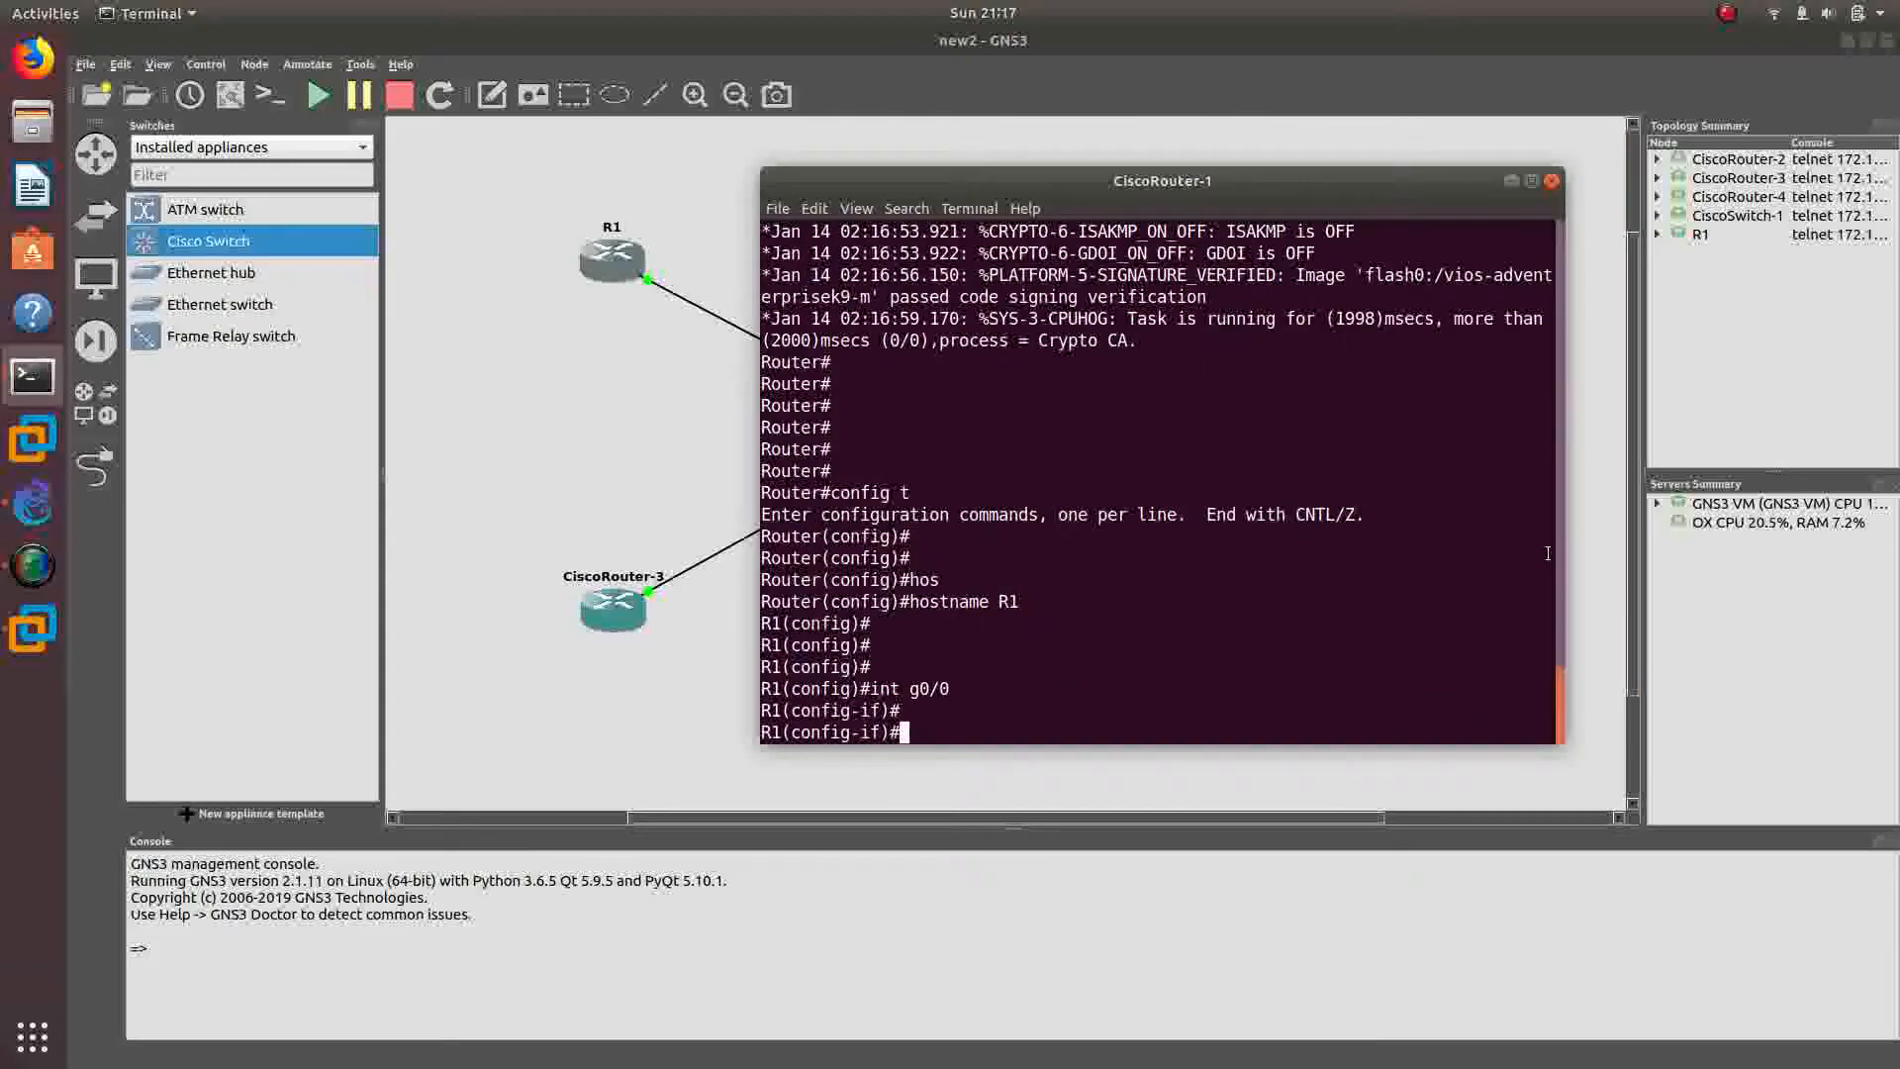
pyautogui.moveTo(1089, 184); pyautogui.dragTo(1026, 177)
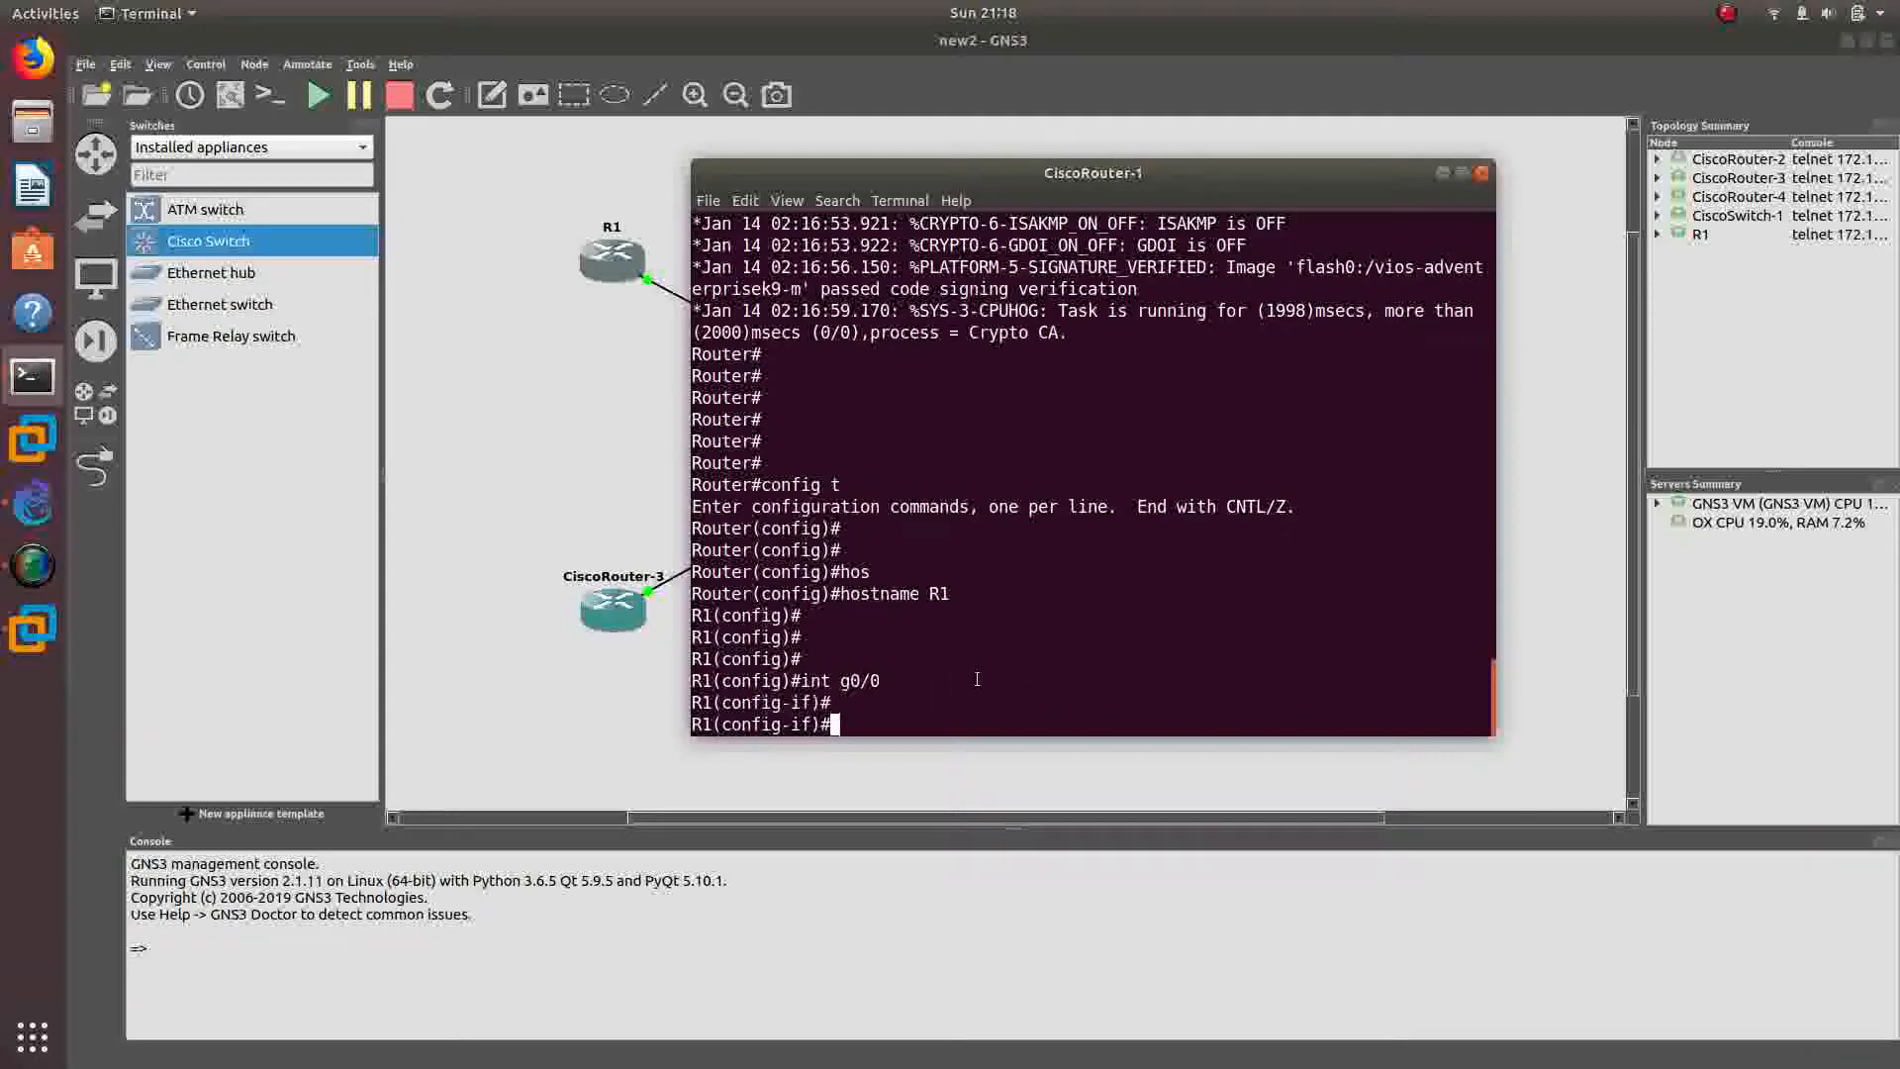
# - Assign IP address 192.168.10.1 with mask 255.255.255.0 to interface g0/0 of R1
pyautogui.write('ip add')
pyautogui.press('Tab')
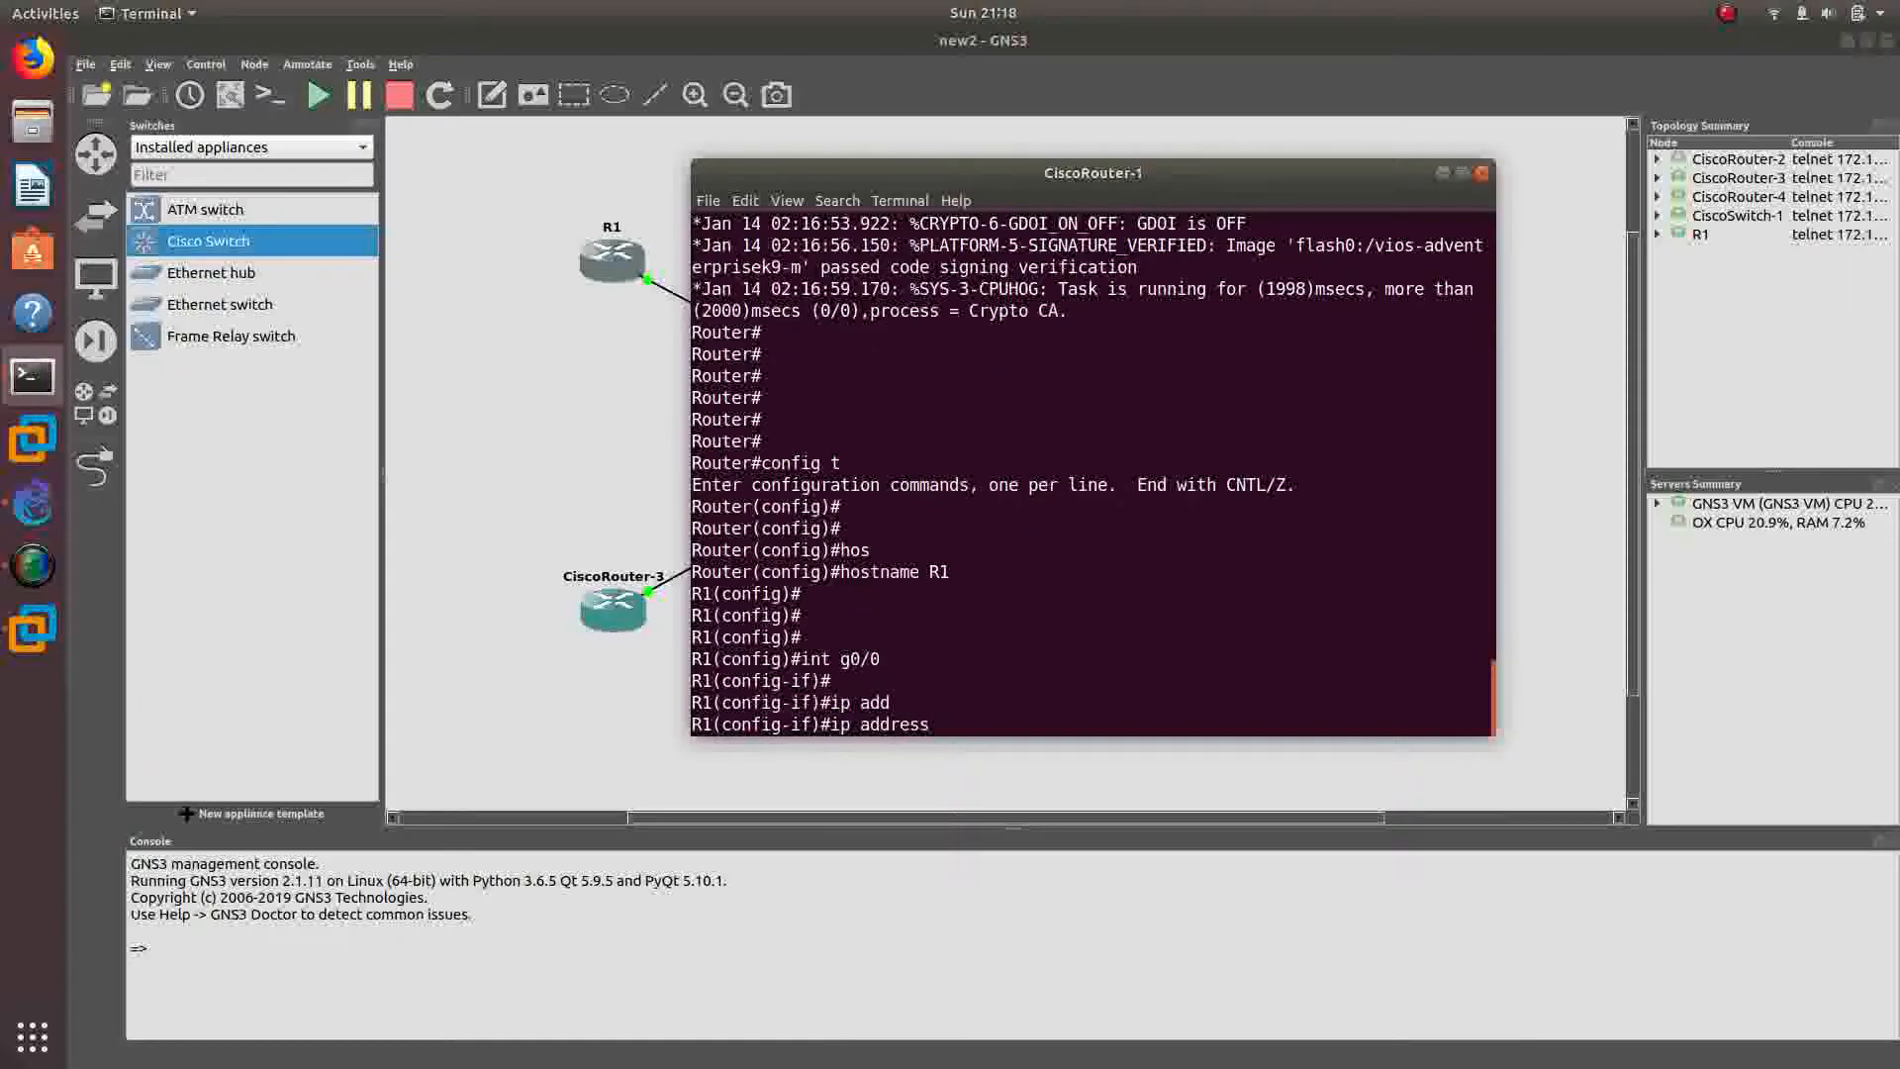
pyautogui.write('192.168.10.1 255.255.255')
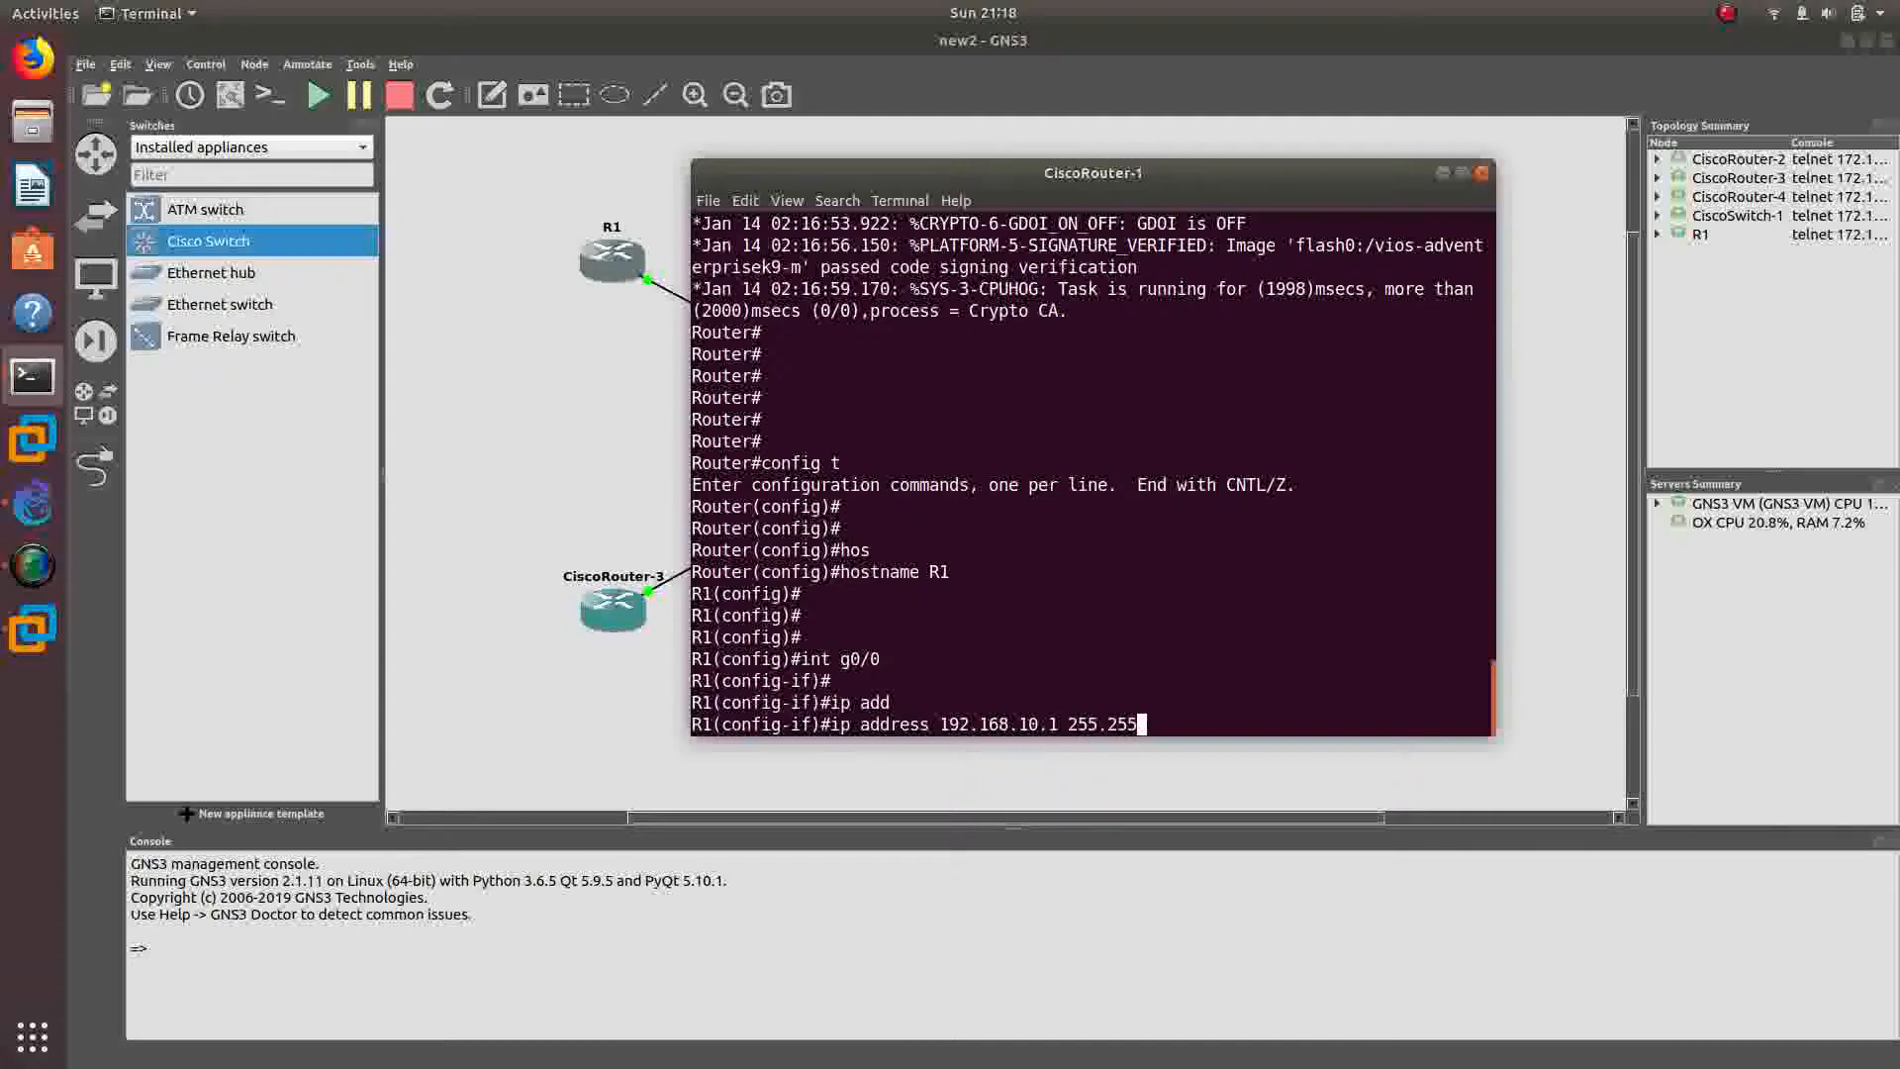
pyautogui.write('.0')
pyautogui.press('Return')
# - Enable interface g0/0 of R1 with no shutdown
pyautogui.write('no shu')
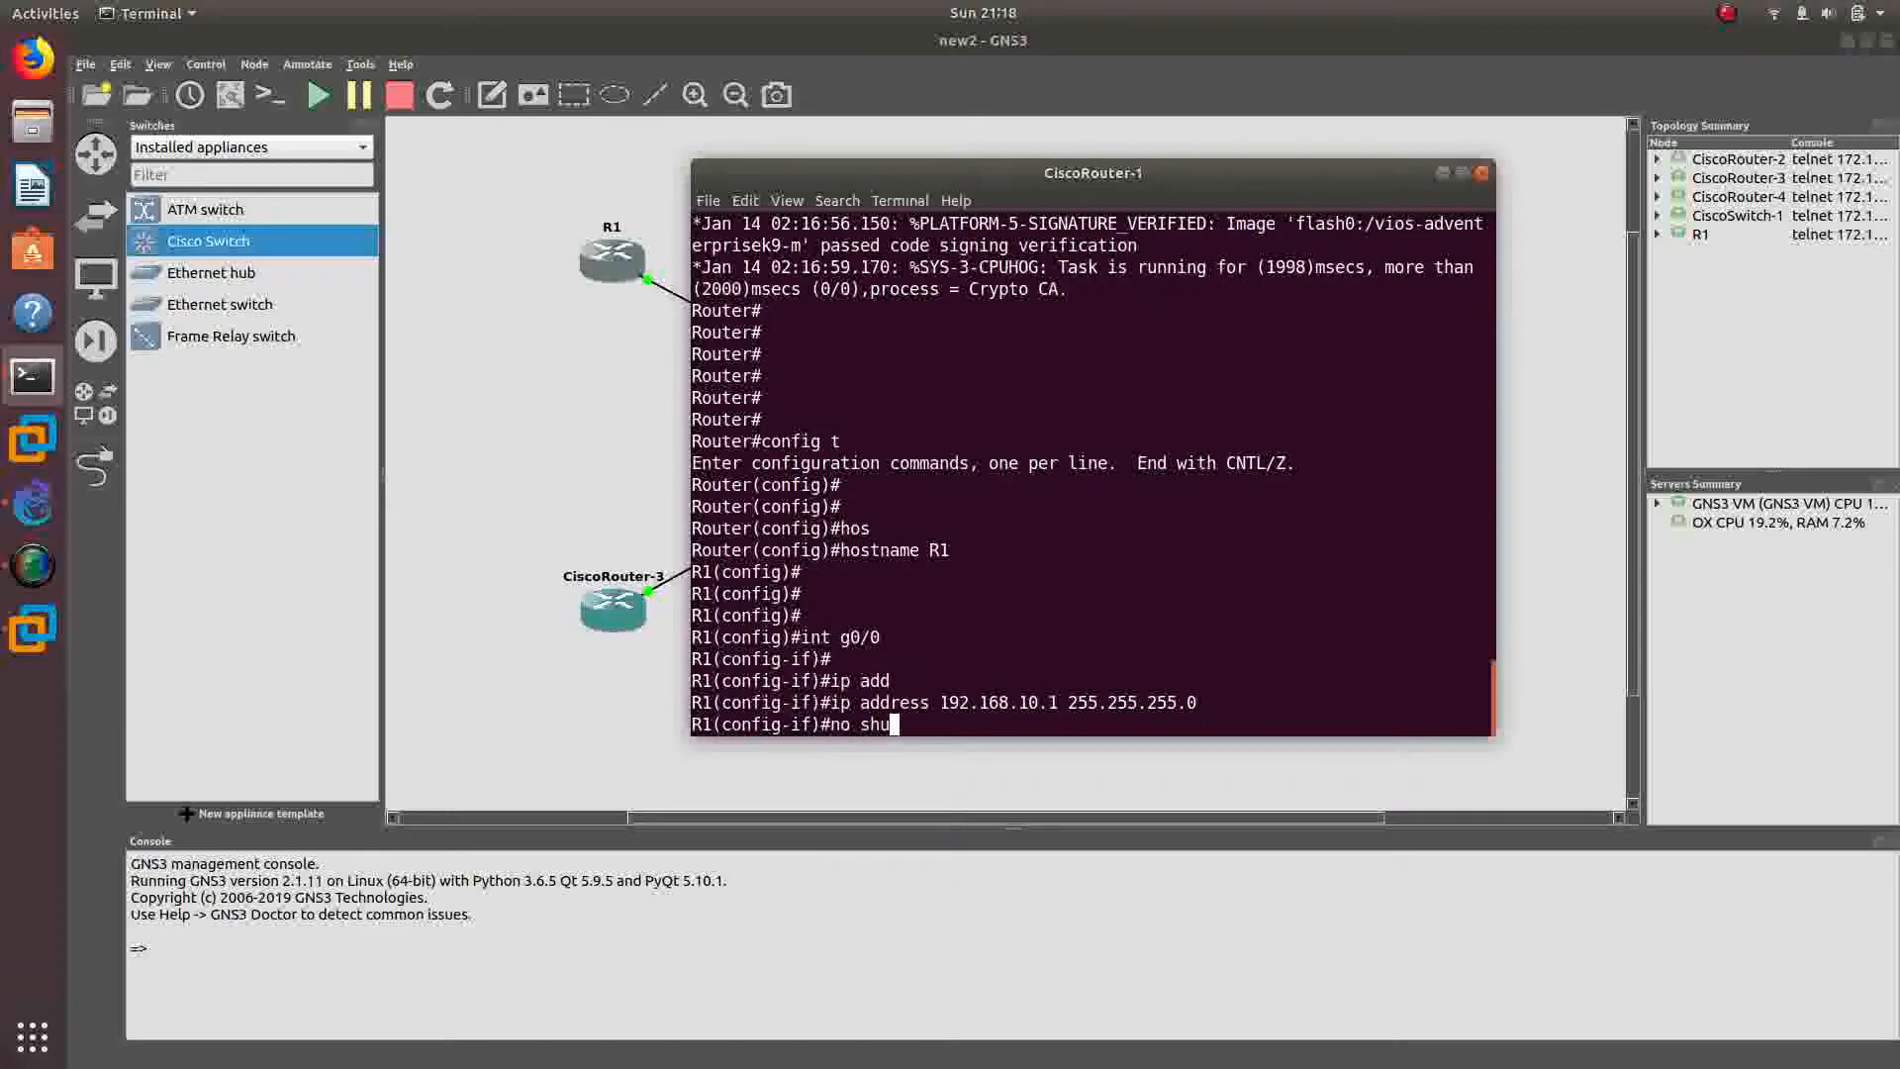
pyautogui.press('Tab')
pyautogui.press('Return')
pyautogui.press('Return')
pyautogui.press('Return')
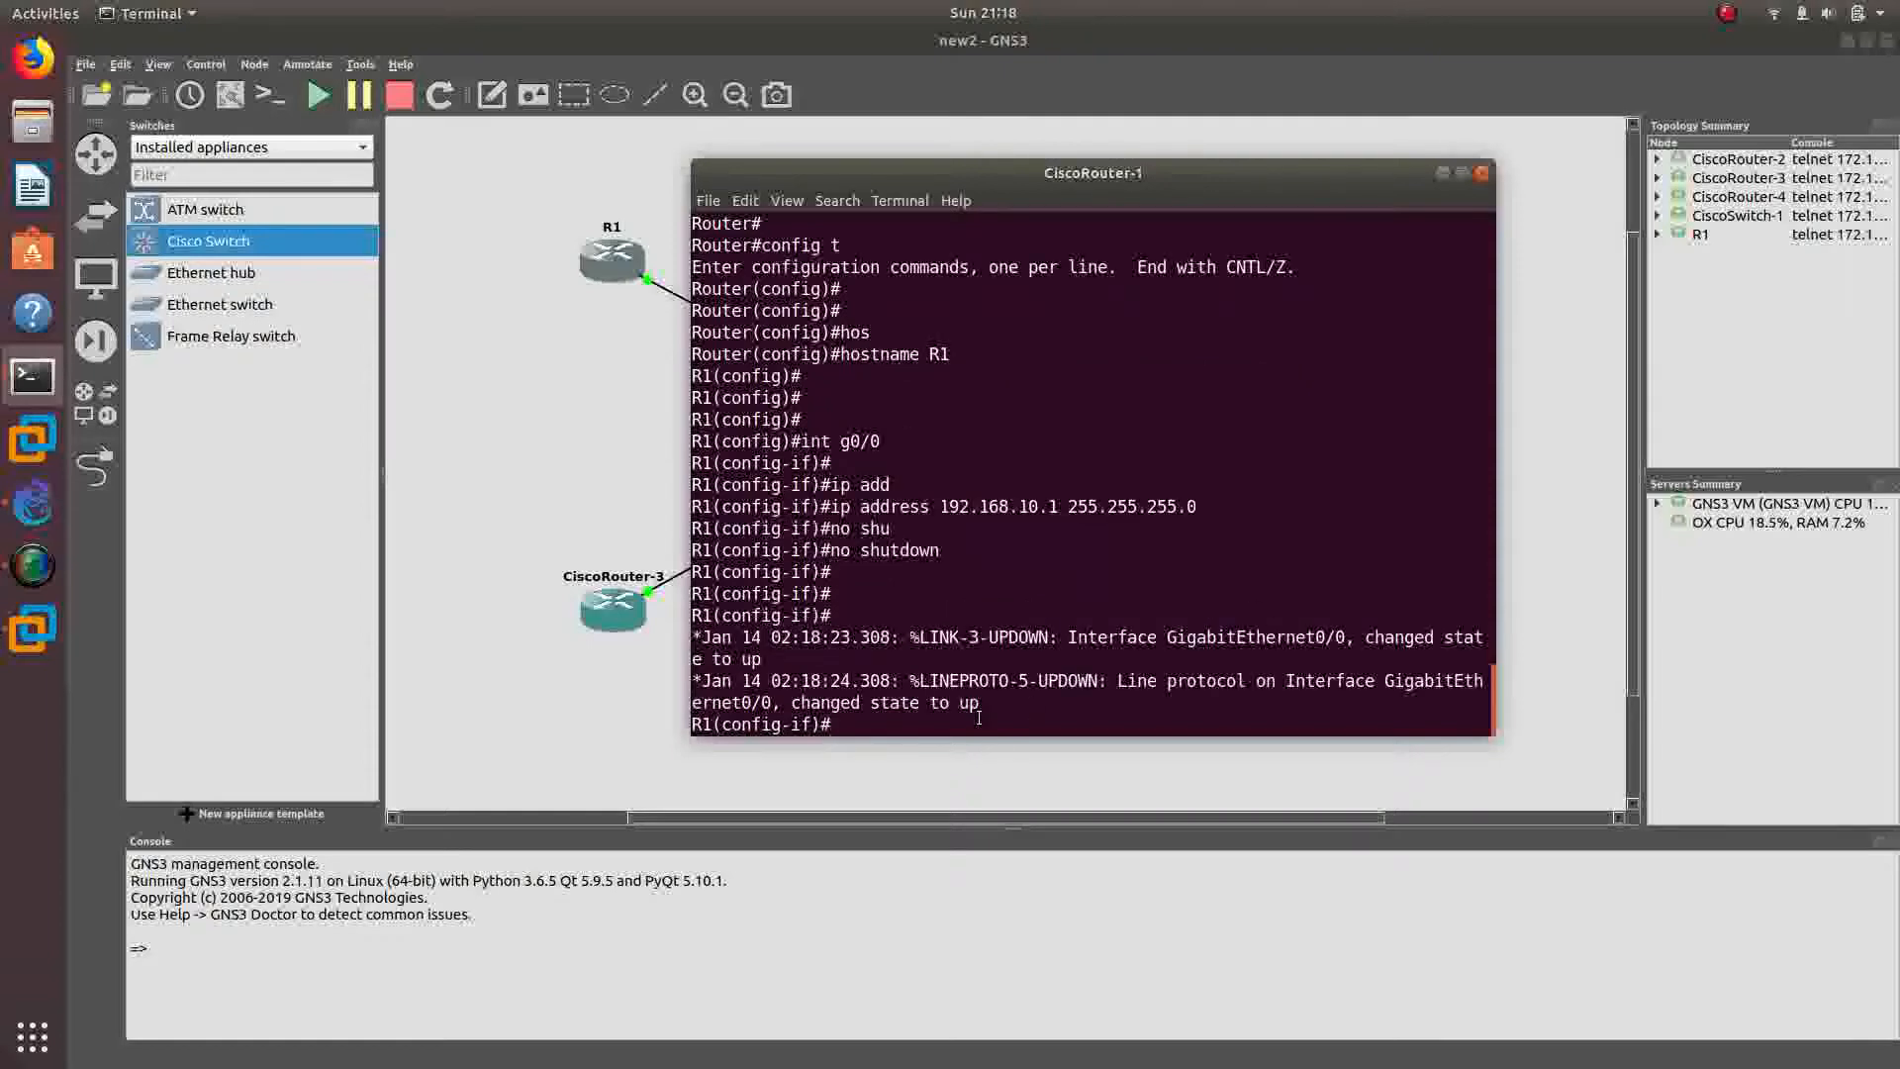
# - Exit interface configuration on R1 and enter router configuration for OSPF process 1
pyautogui.write('exi')
pyautogui.press('Return')
pyautogui.press('Return')
pyautogui.press('Return')
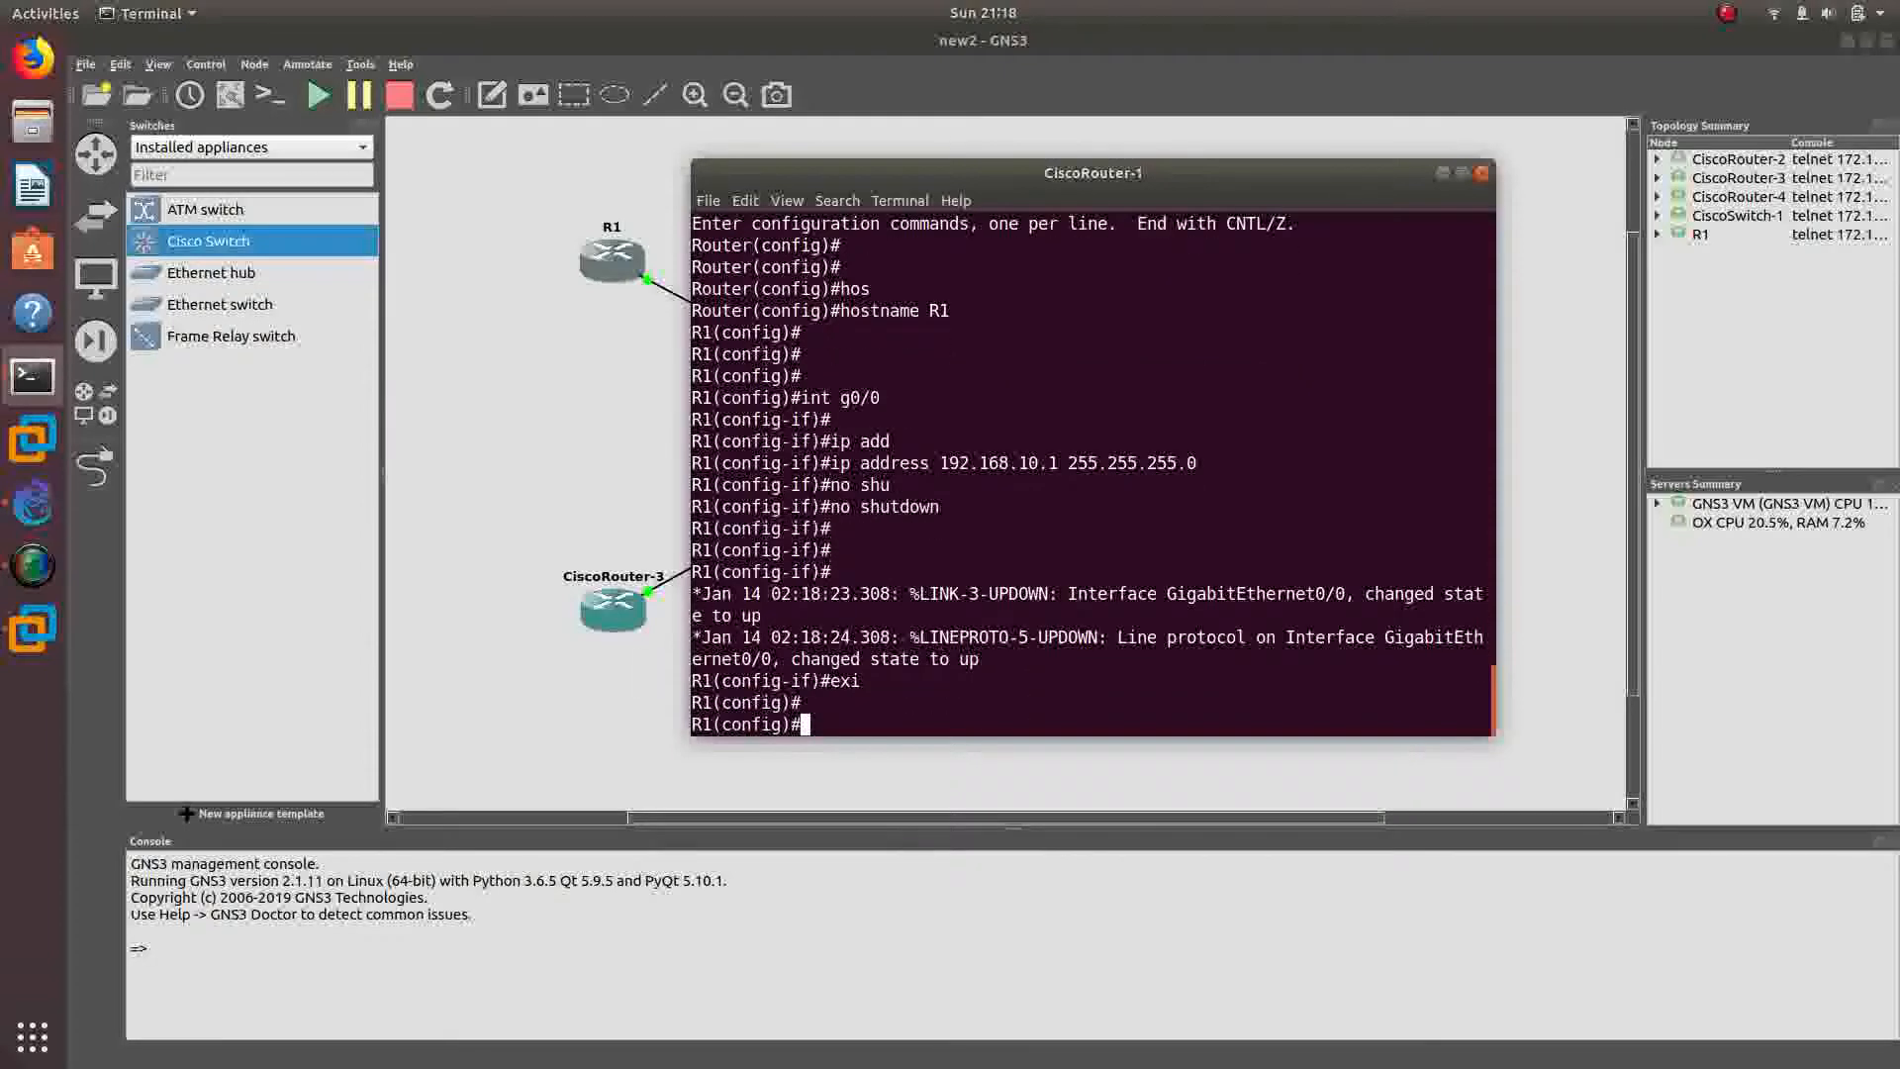
pyautogui.write('router o')
pyautogui.press('Tab')
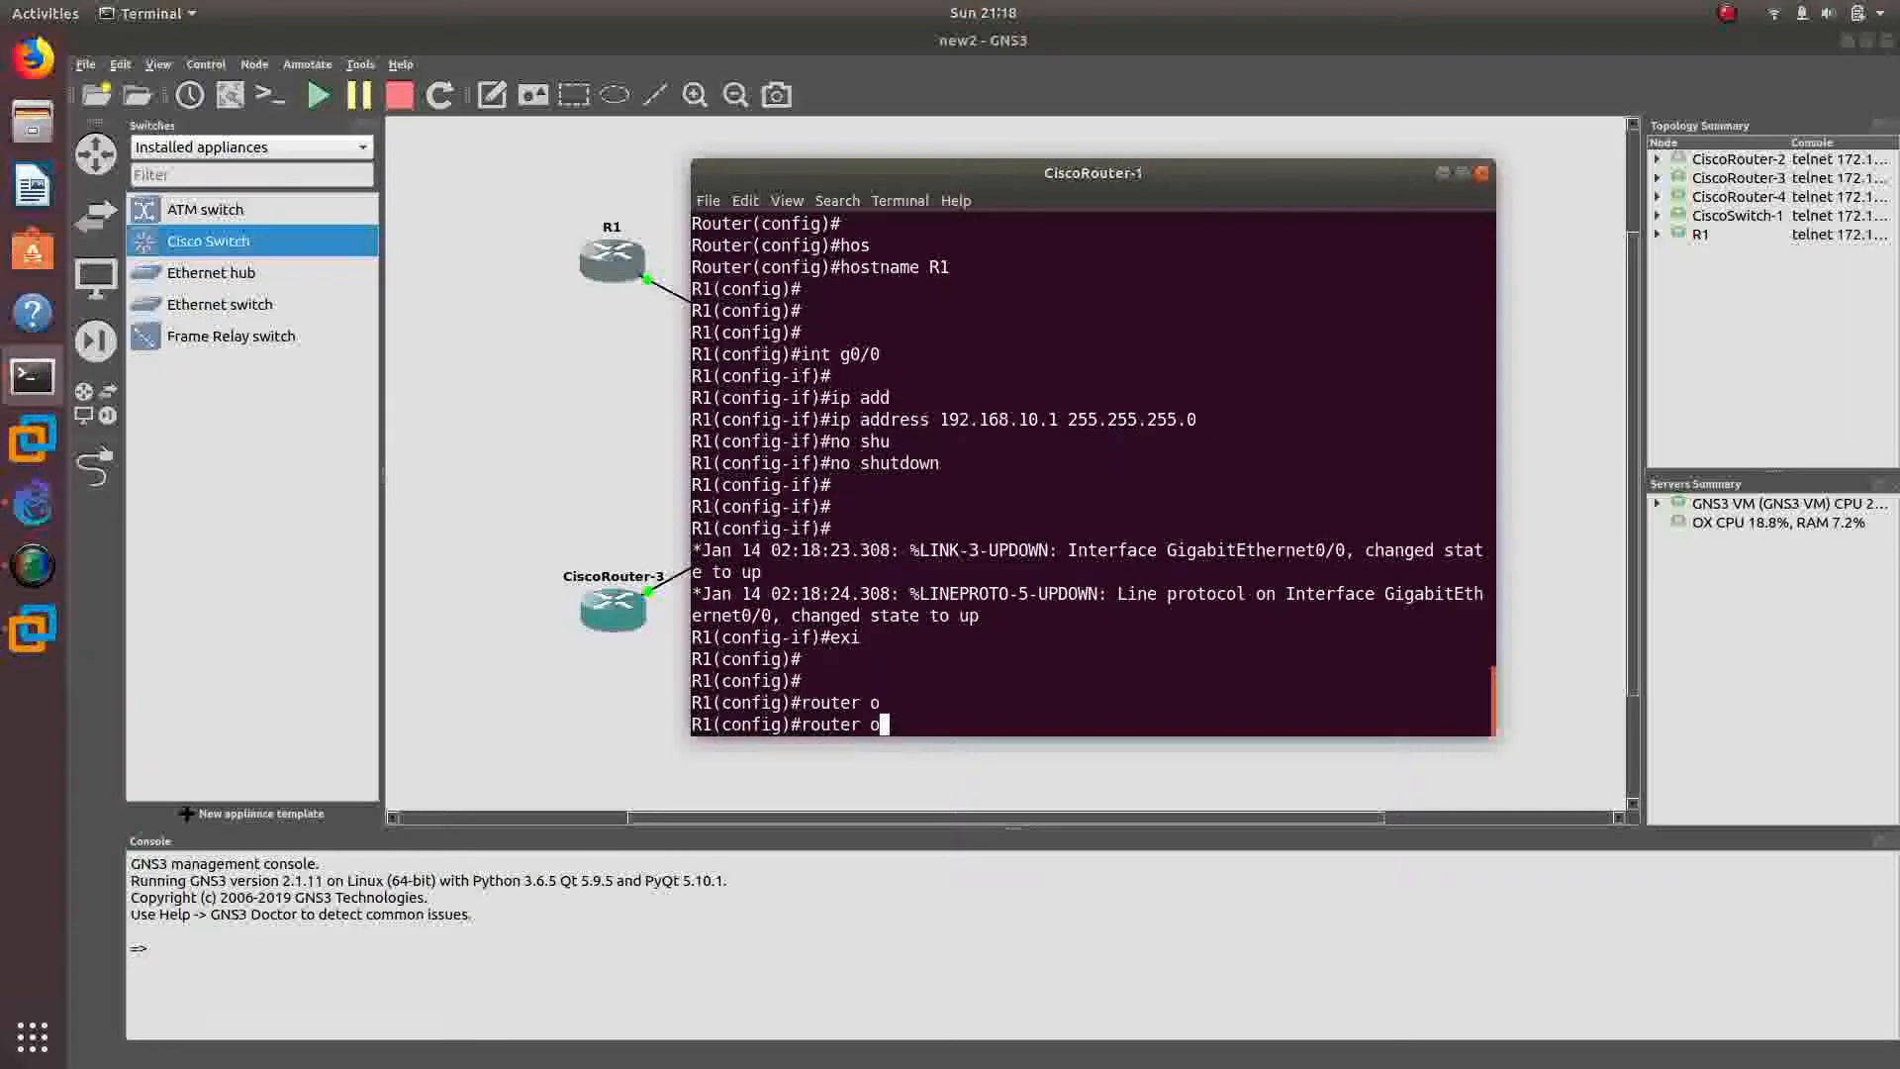
pyautogui.press('BackSpace')
pyautogui.write('osp')
pyautogui.press('Tab')
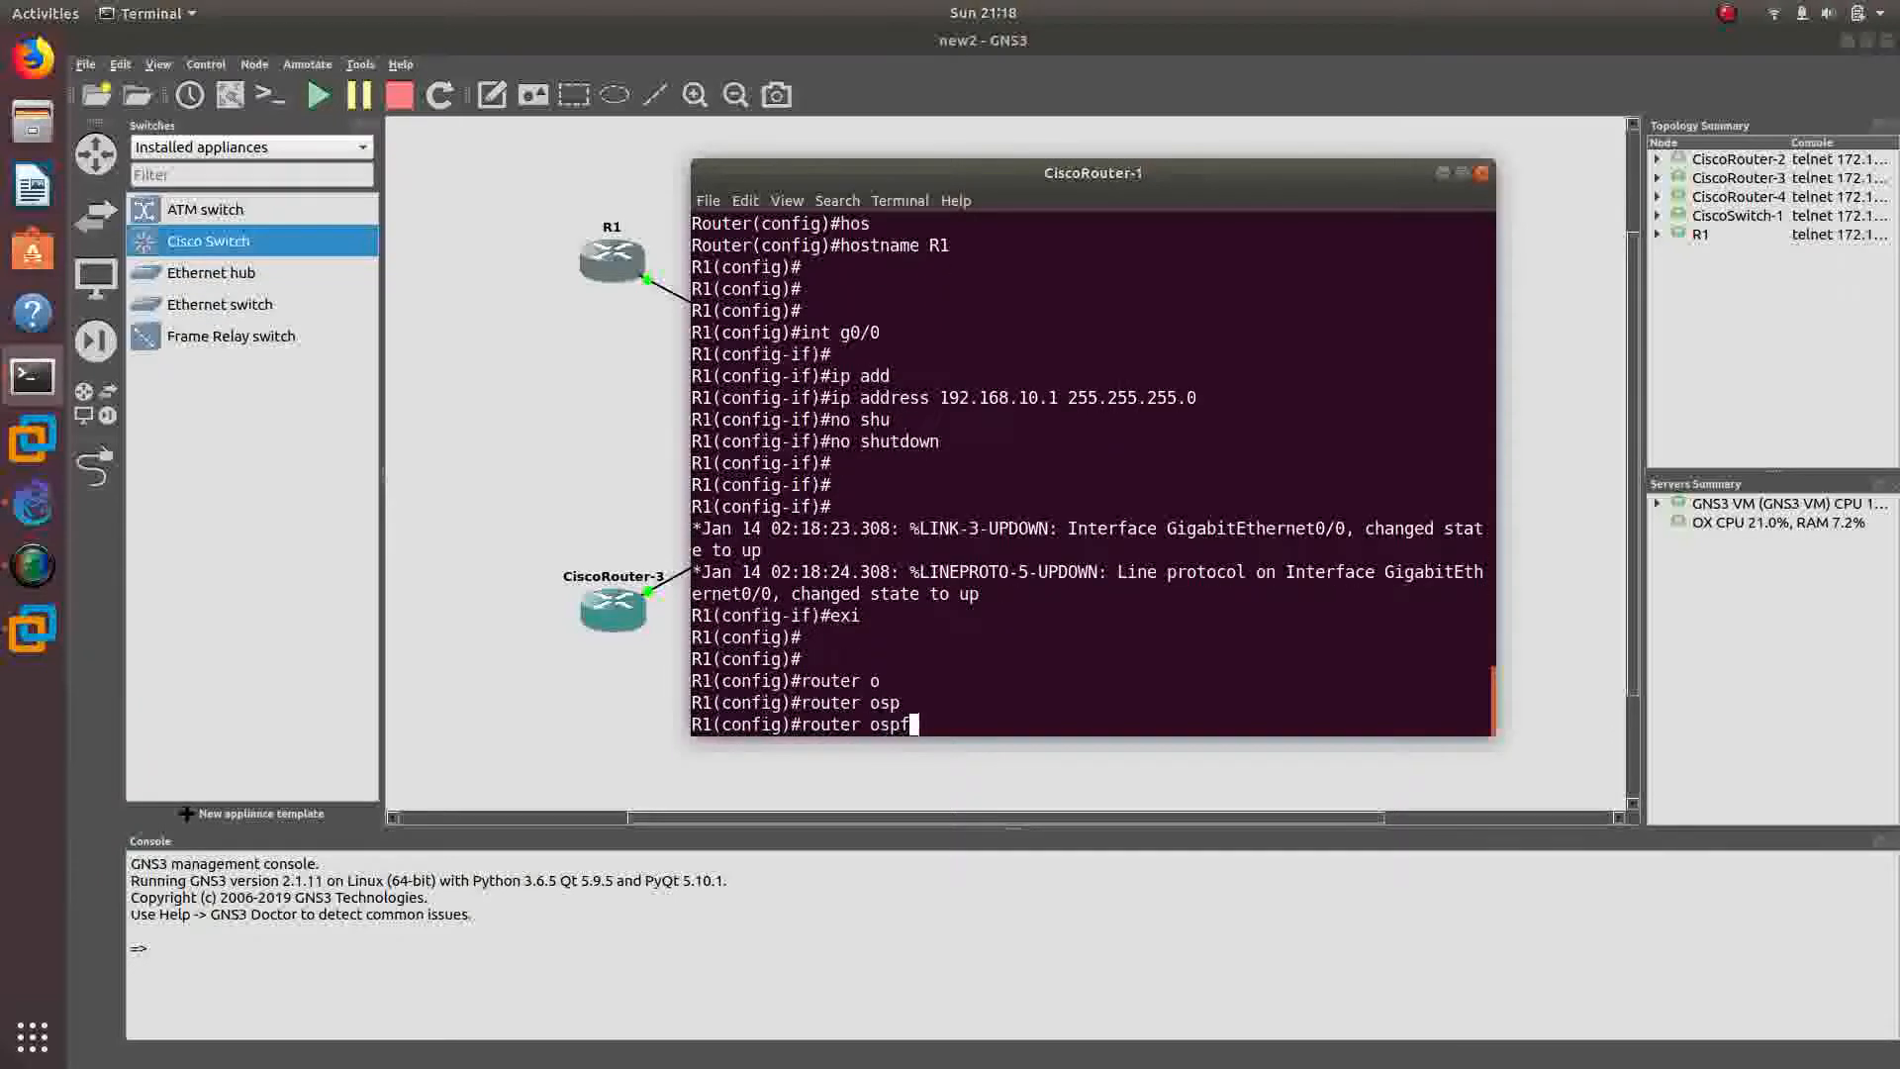
pyautogui.write('f 1')
pyautogui.press('Return')
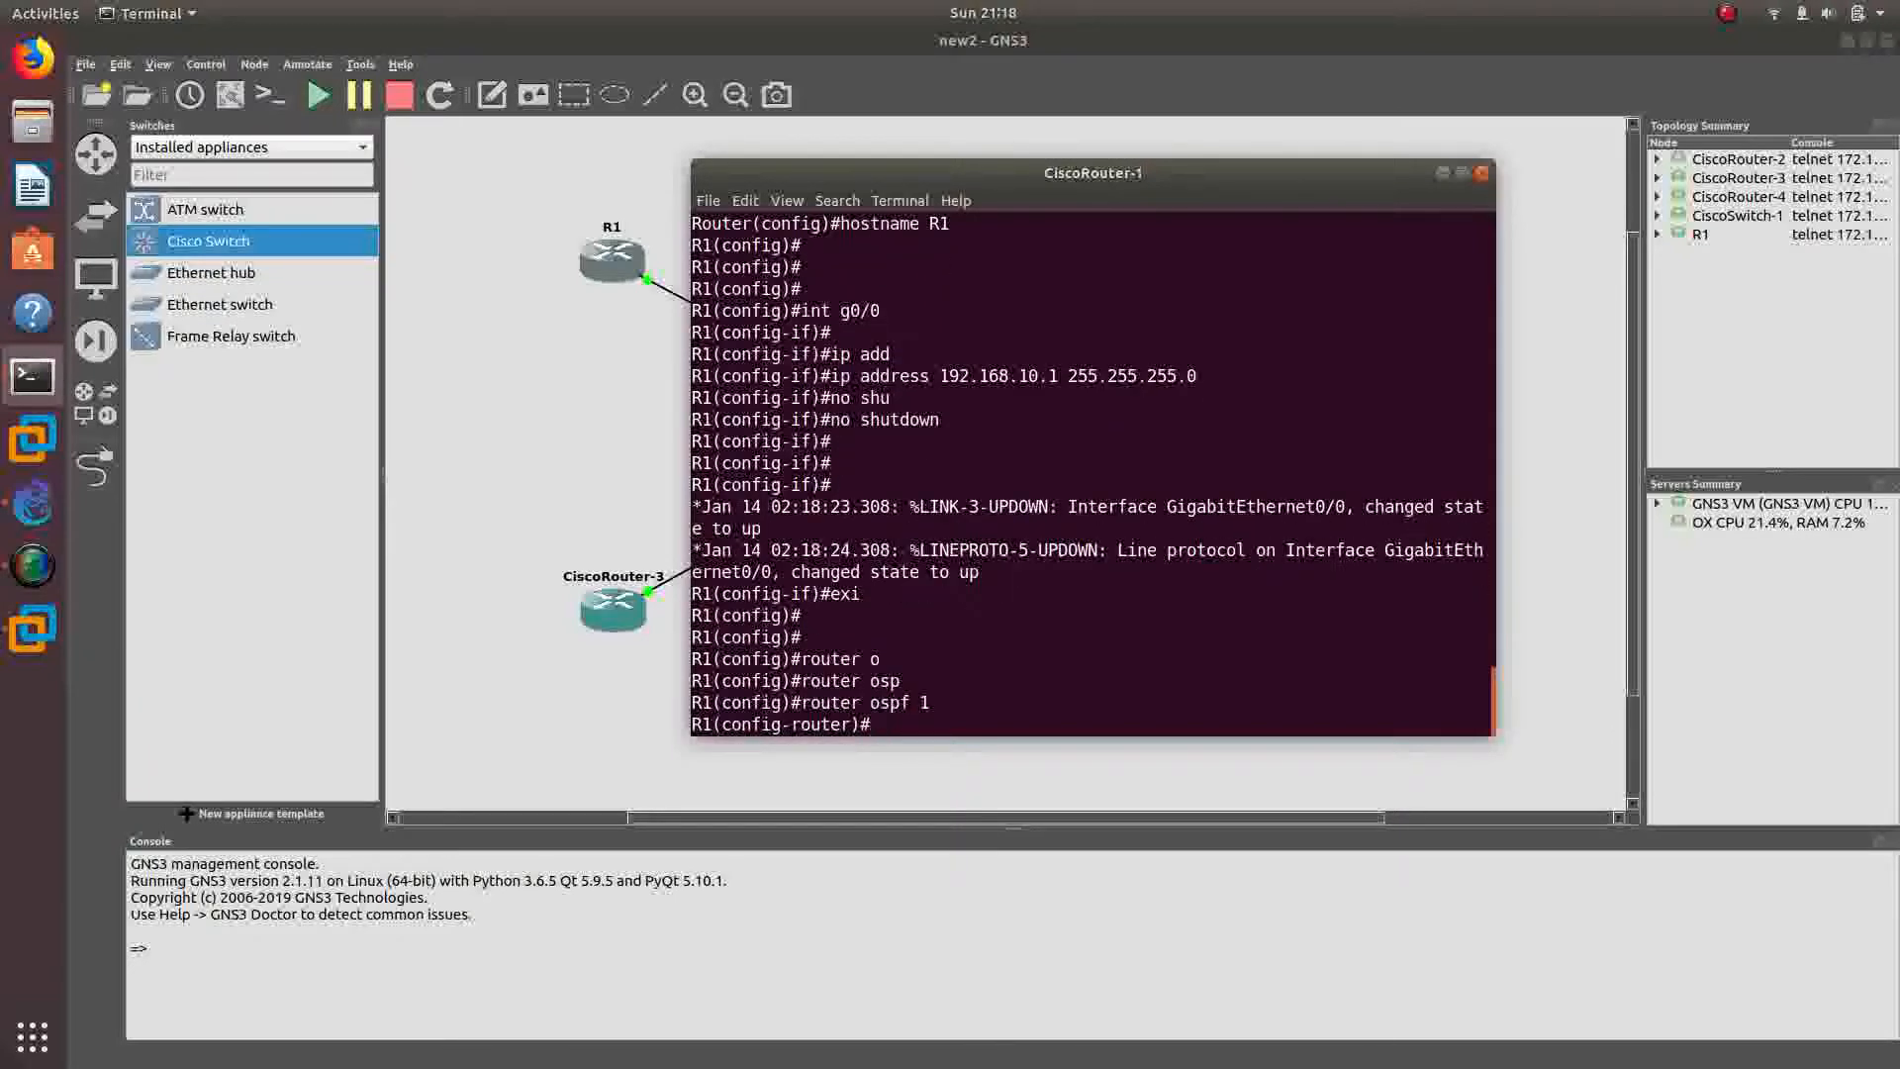
# - Advertise network 192.168.10.0 with wildcard mask 0.0.0.255 in area 0 of R1's OSPF process
pyautogui.write('net')
pyautogui.press('Tab')
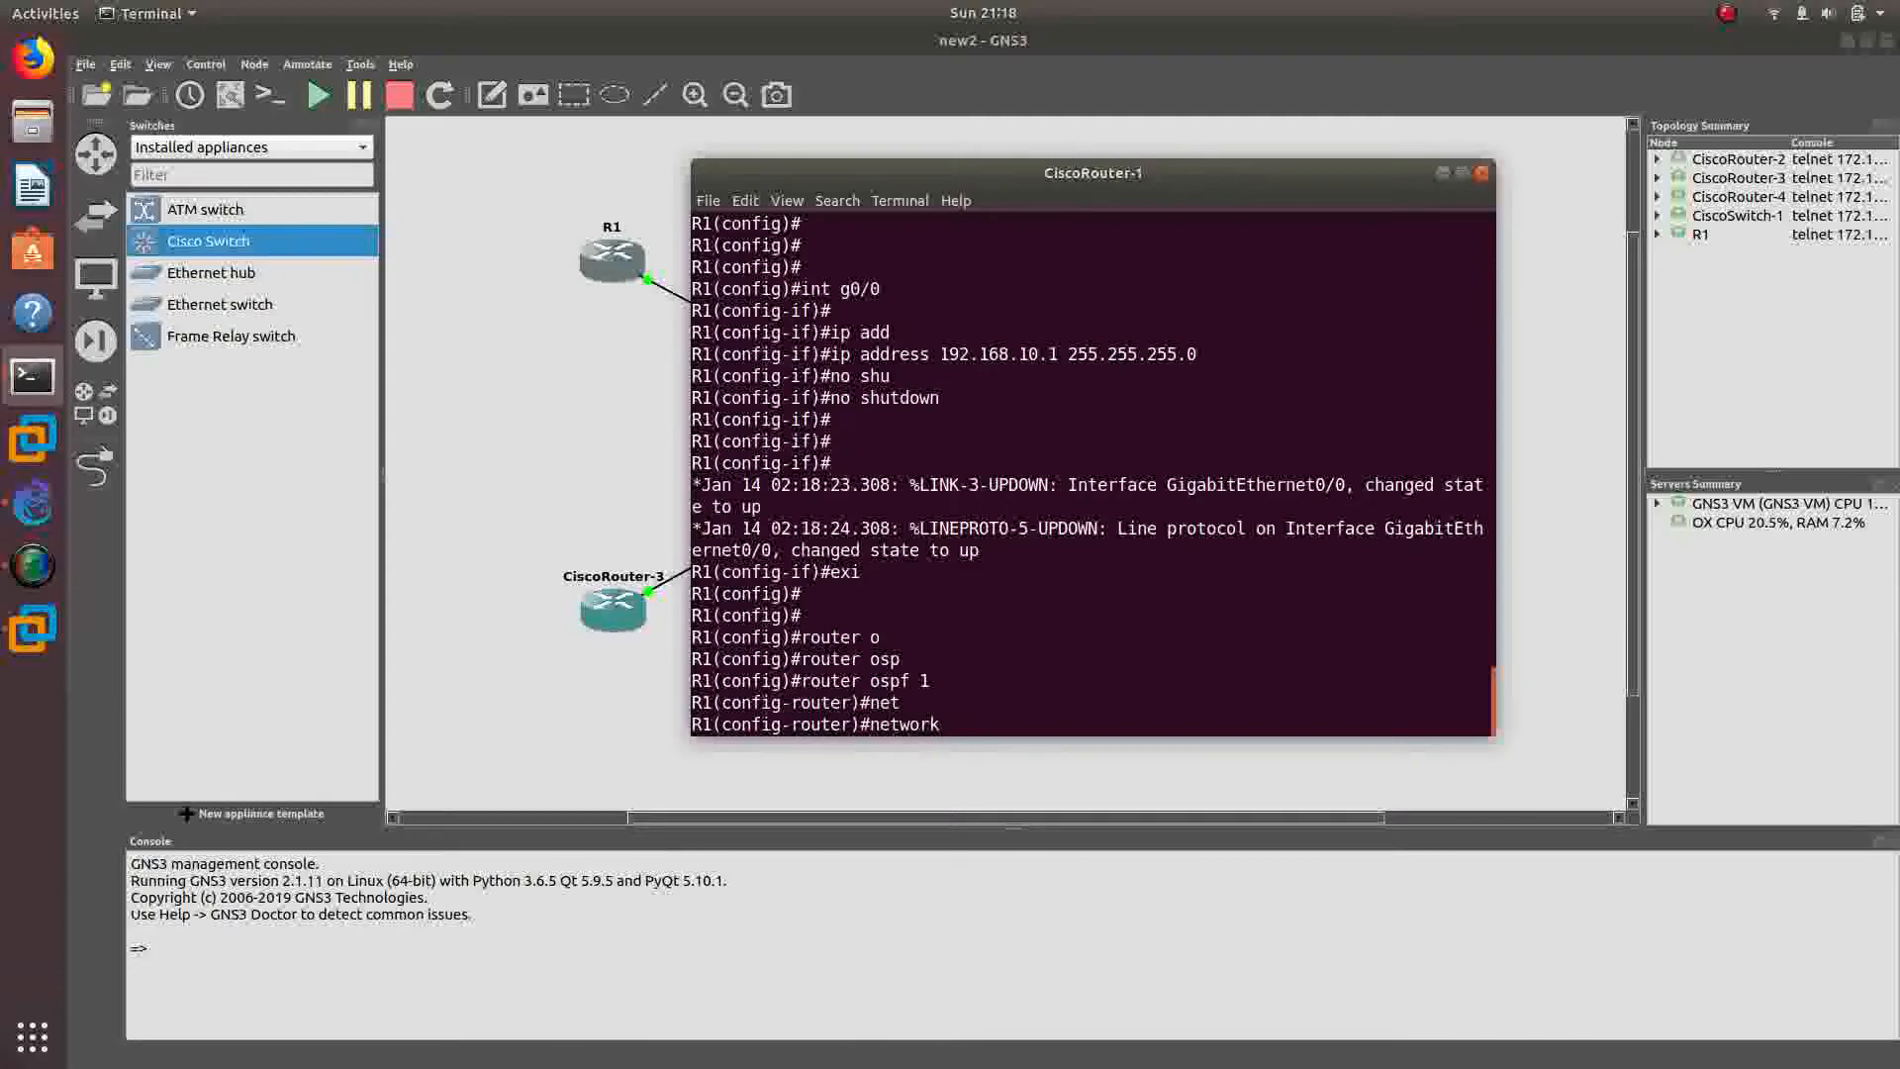
pyautogui.write('192.1')
pyautogui.write('68.10.')
pyautogui.write('0 0')
pyautogui.write('.0.0.')
pyautogui.write('1')
pyautogui.write('2')
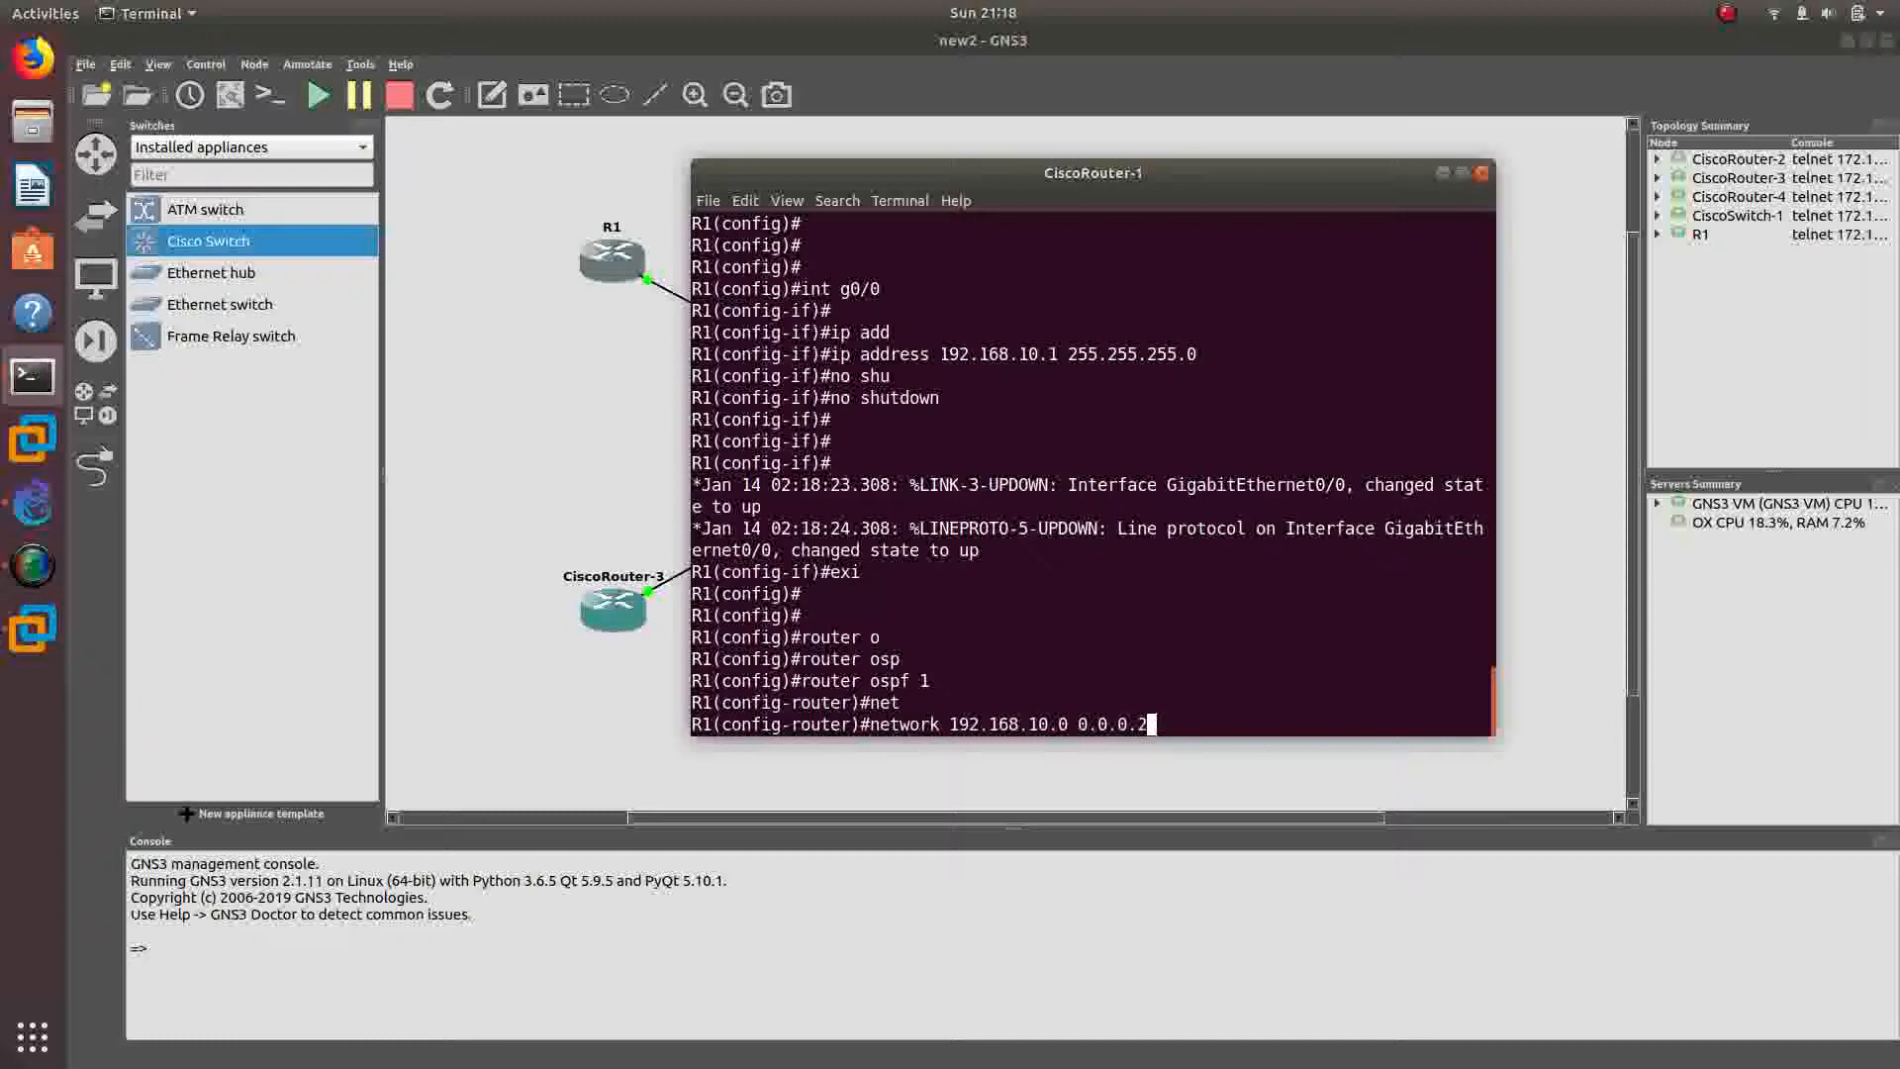
pyautogui.write('55 ar')
pyautogui.press('Tab')
pyautogui.write('0')
pyautogui.press('Return')
pyautogui.press('Return')
pyautogui.press('Return')
pyautogui.press('Return')
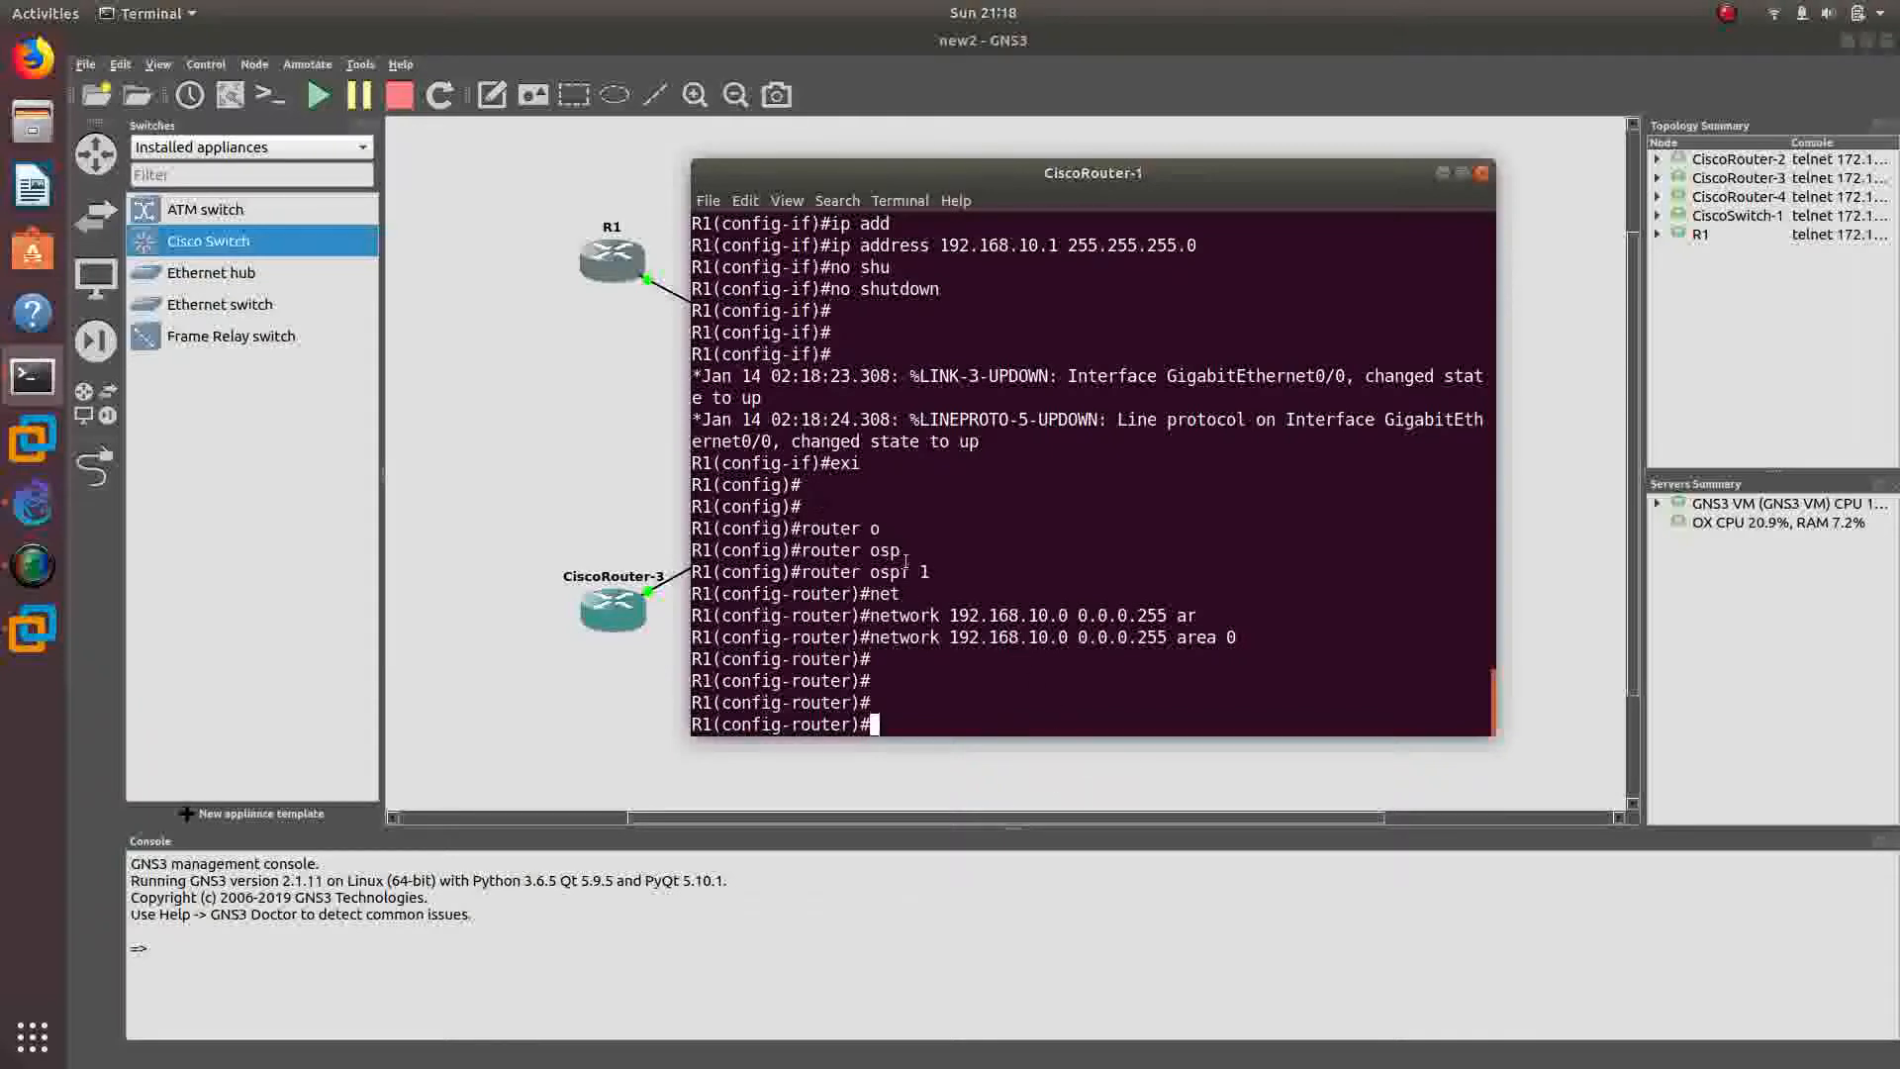
# - Copy the command "ip address 192.168.10.1 255.255.255.0" from R1's console output
pyautogui.scroll(4, 913, 571)
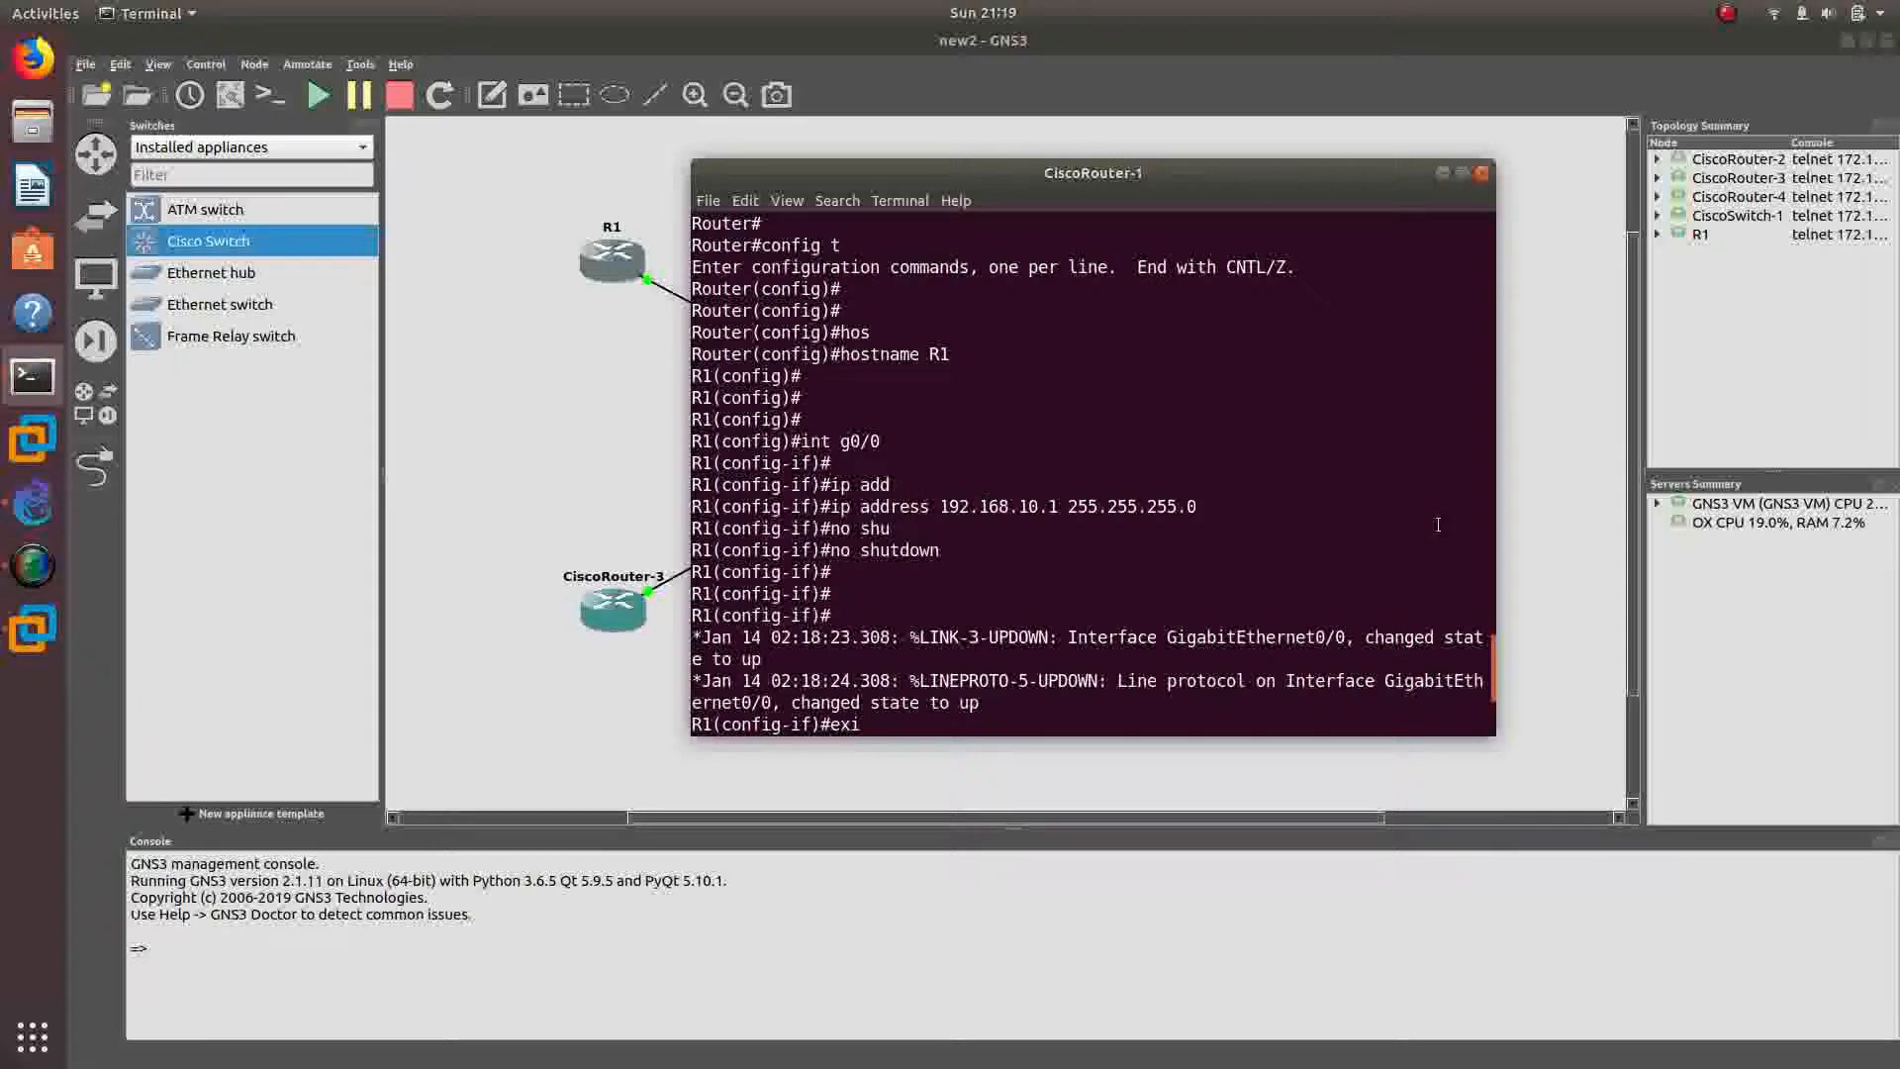
pyautogui.moveTo(1206, 508); pyautogui.dragTo(831, 508)
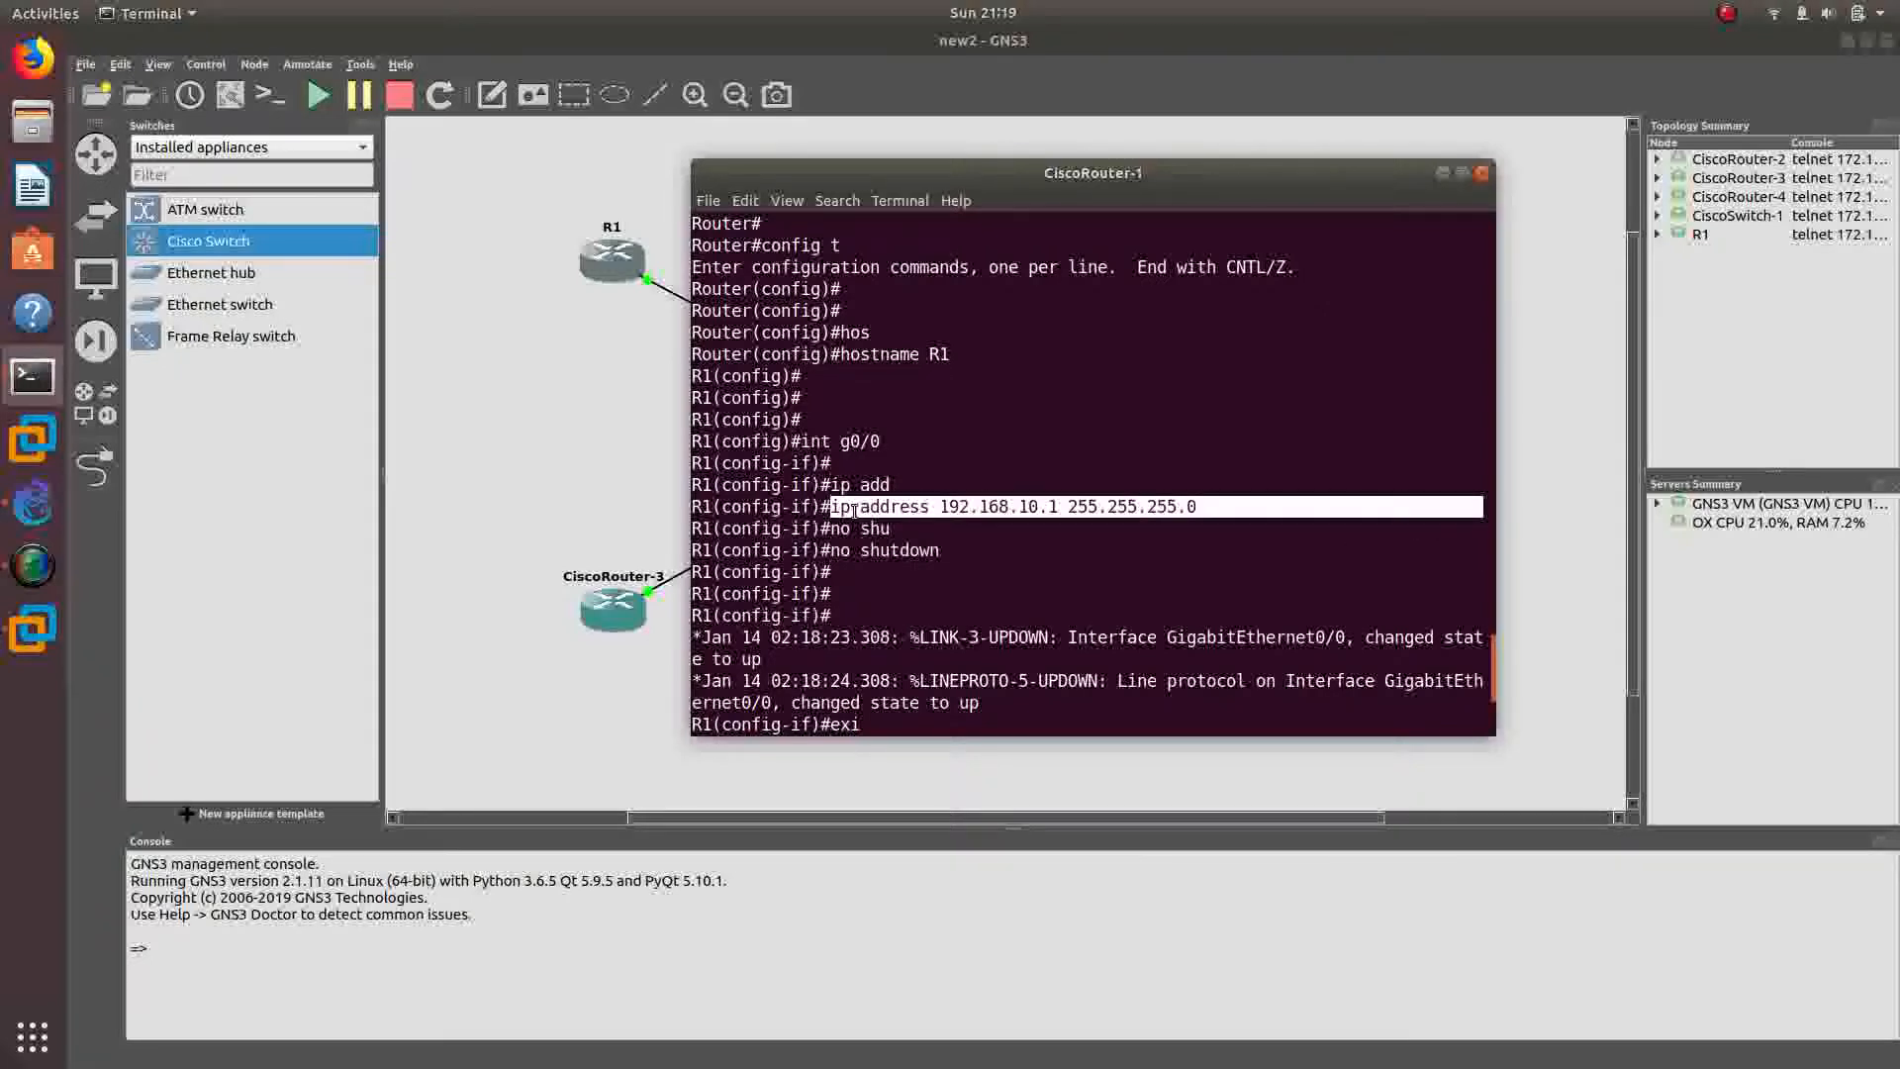
pyautogui.rightClick(848, 503)
pyautogui.click(874, 522)
# - Return to the GNS3 topology and rename the CiscoRouter-2 node to R2
pyautogui.click(644, 490)
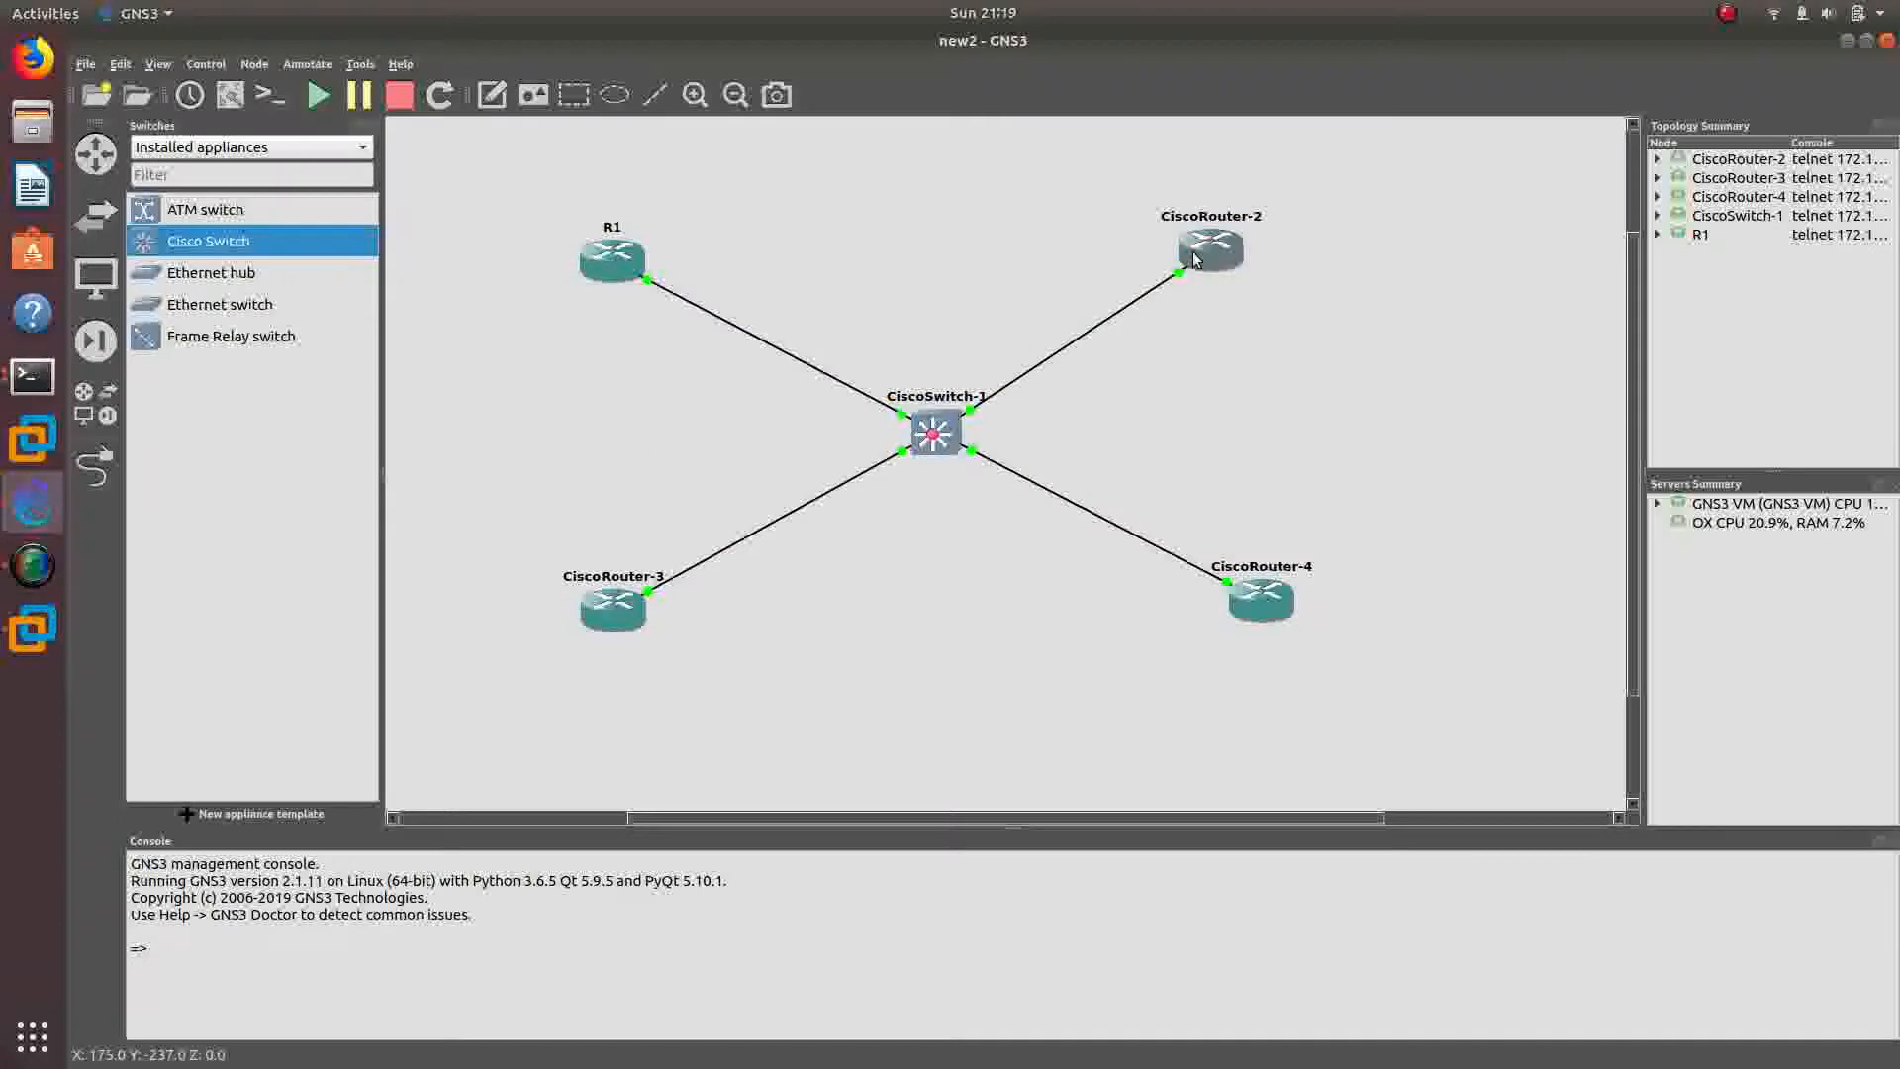
pyautogui.doubleClick(1218, 220)
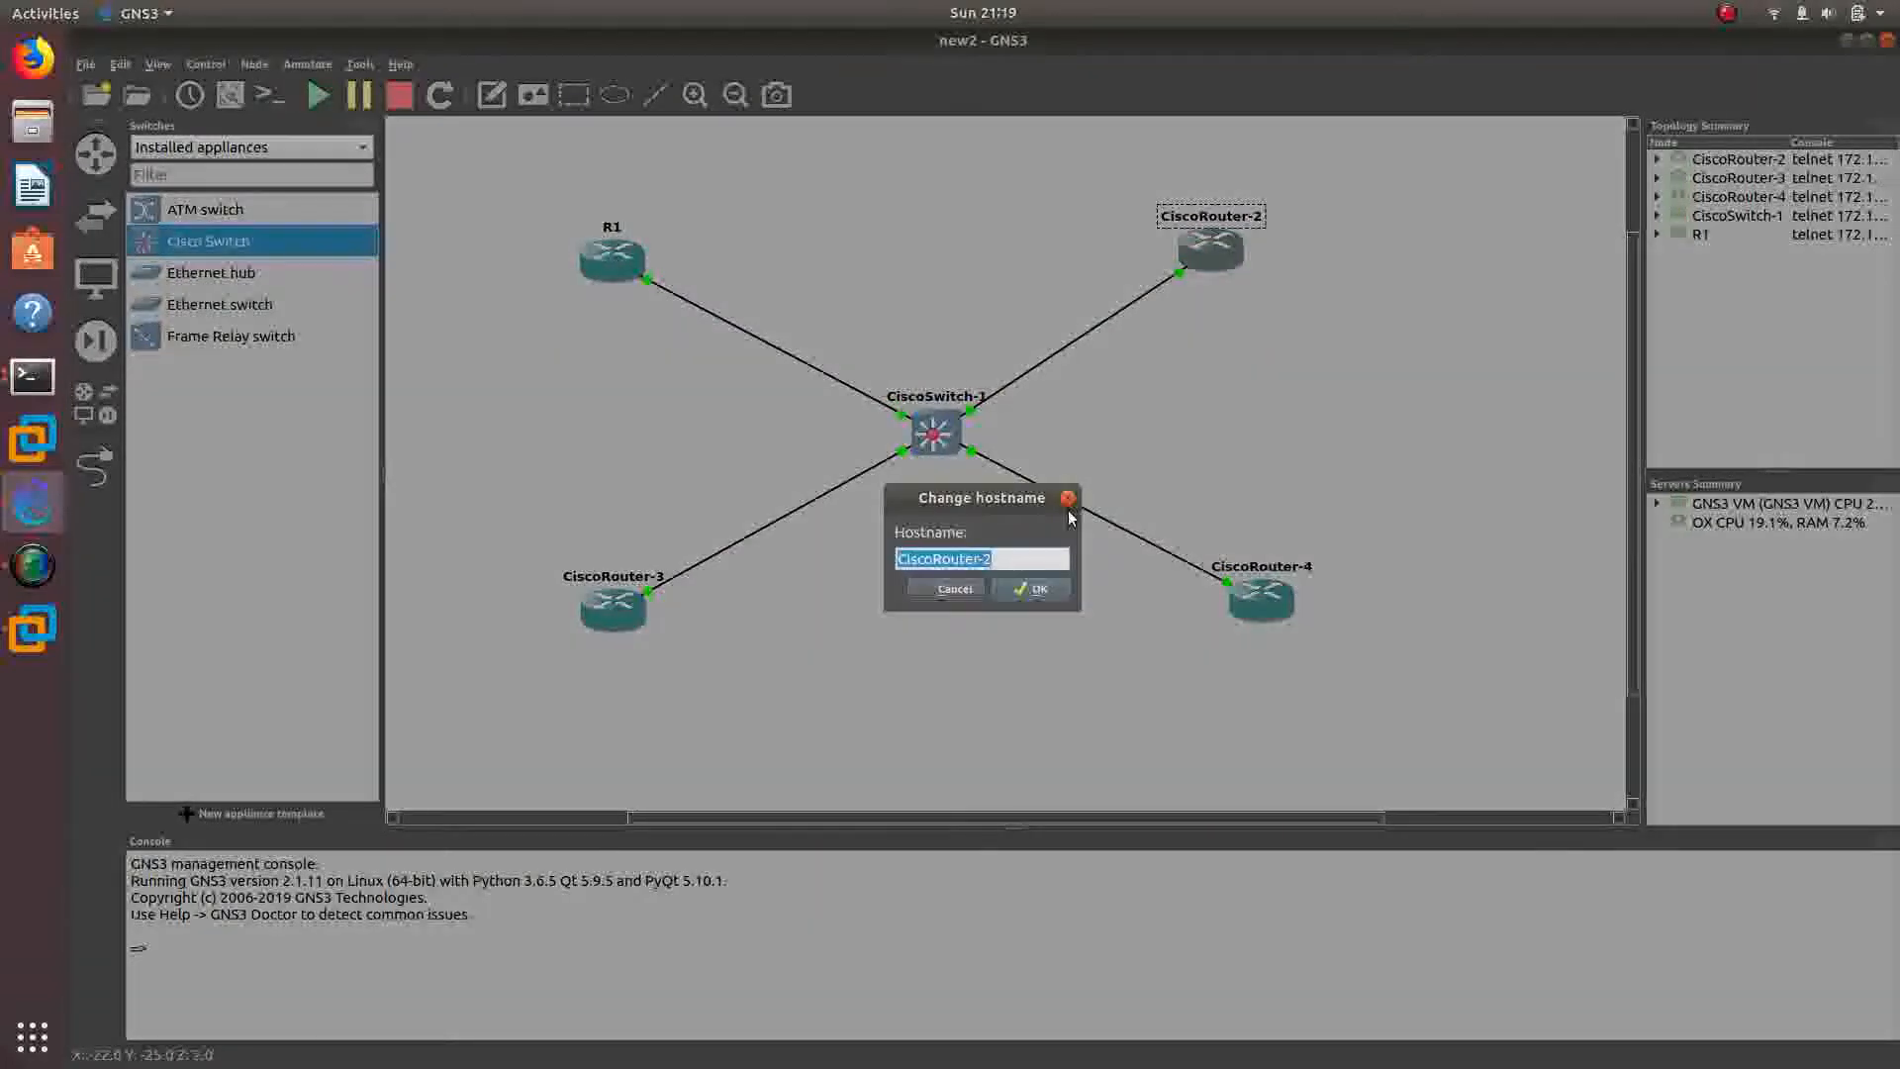
pyautogui.write('R2')
pyautogui.press('Return')
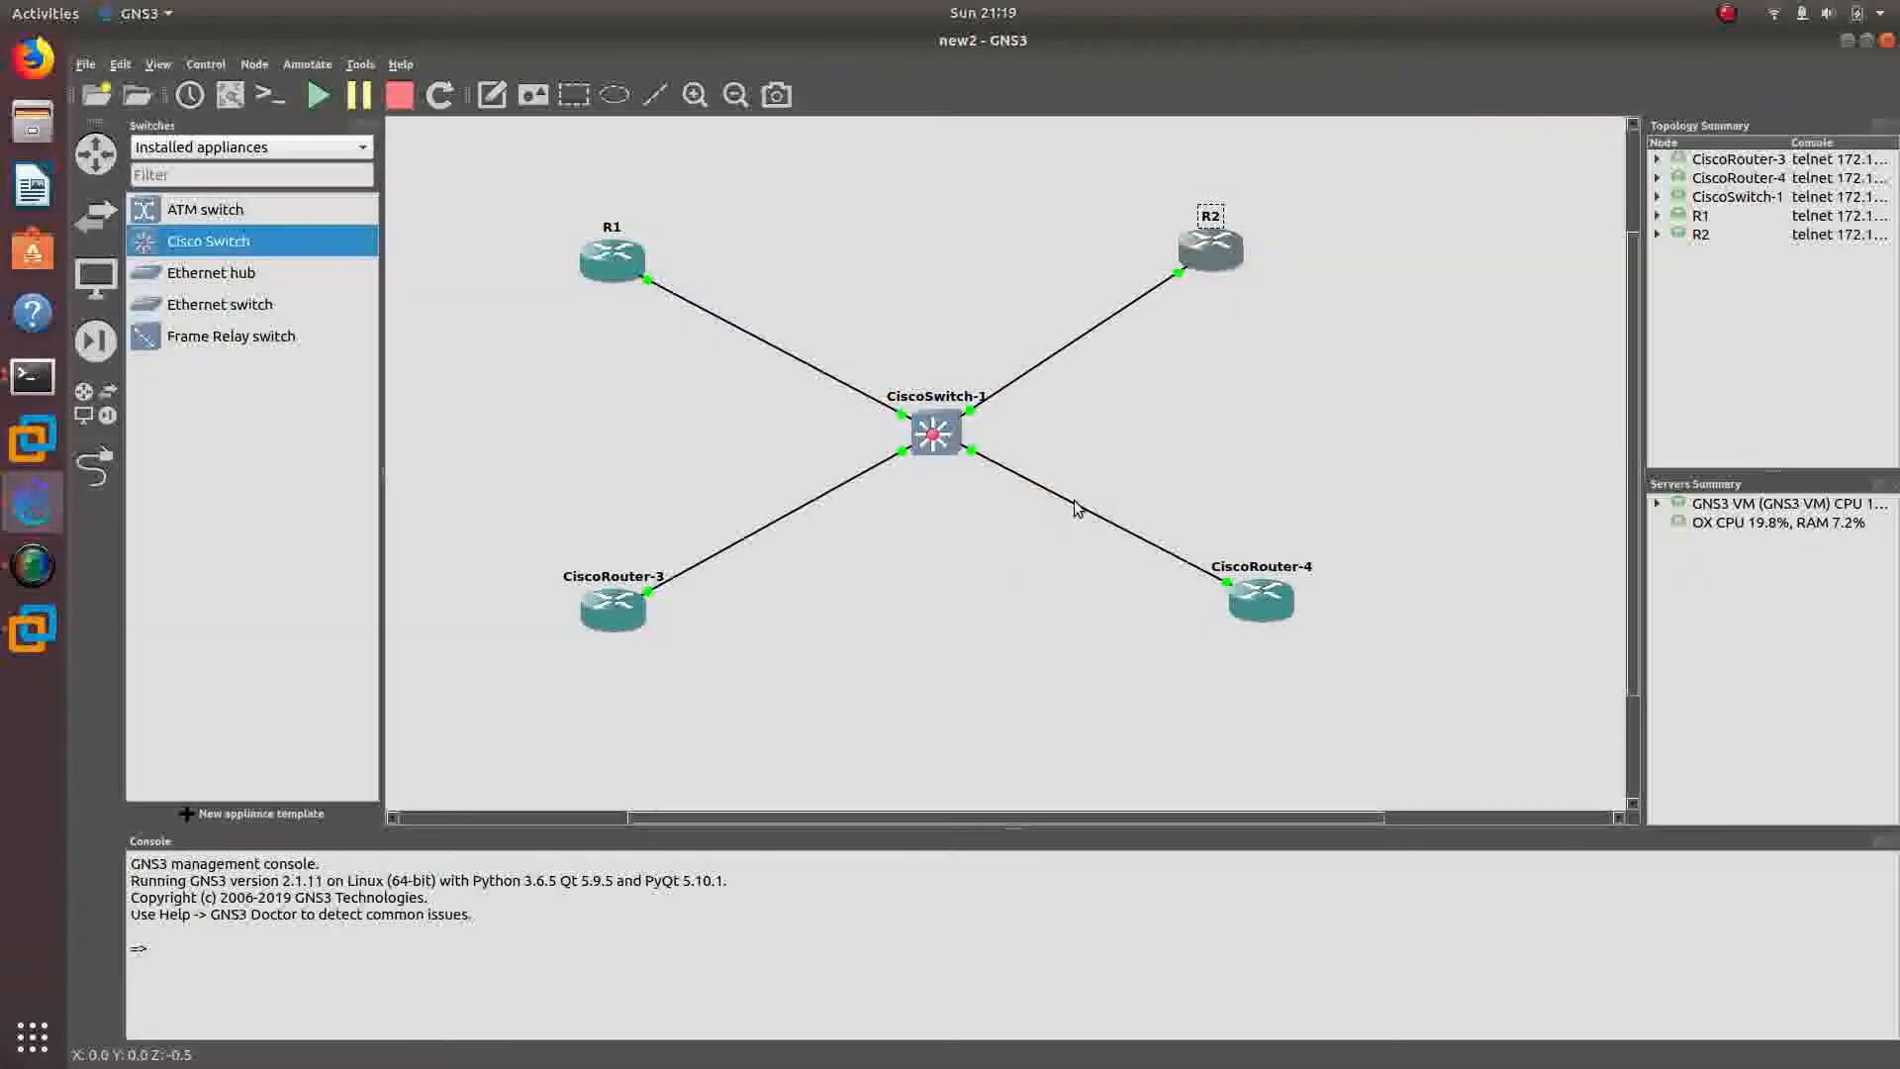
# - Open R2's console and enter global configuration mode with "config t"
pyautogui.rightClick(1233, 246)
pyautogui.click(1283, 384)
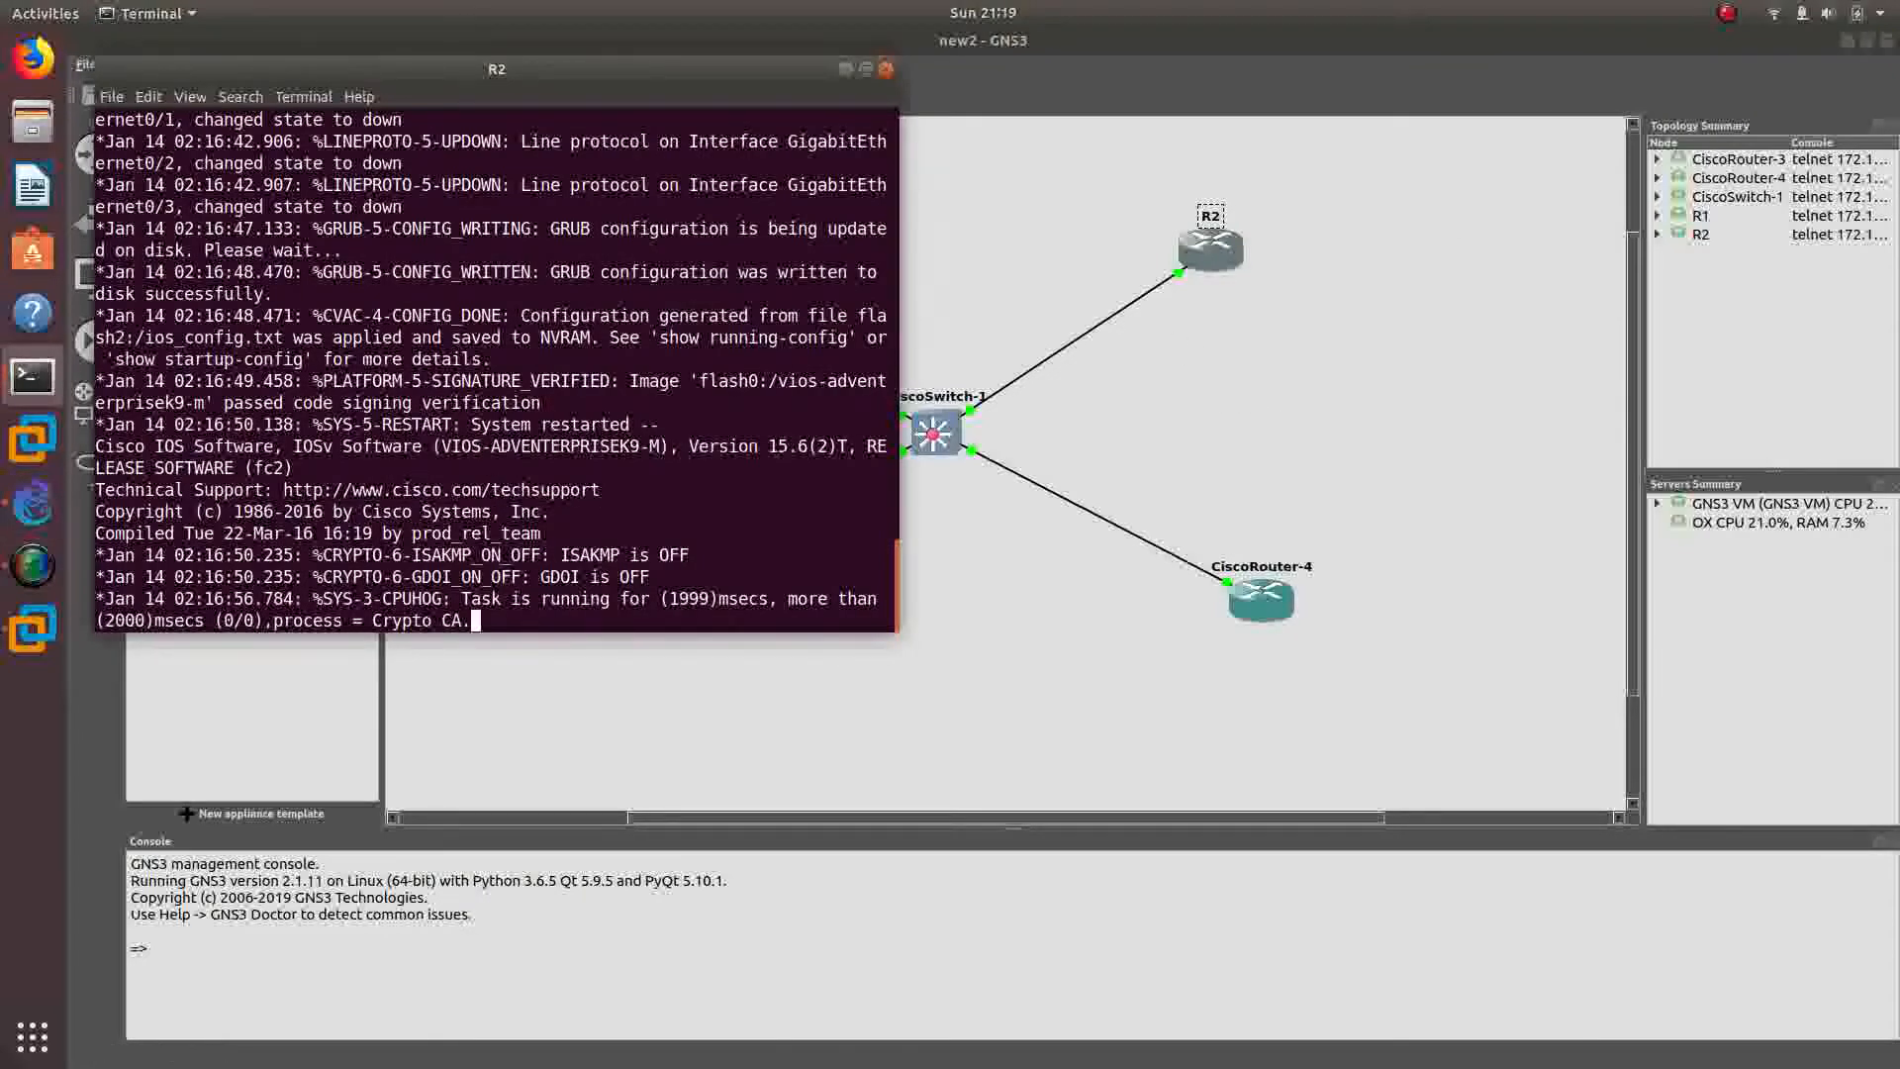
pyautogui.press('Return')
pyautogui.write('confi ')
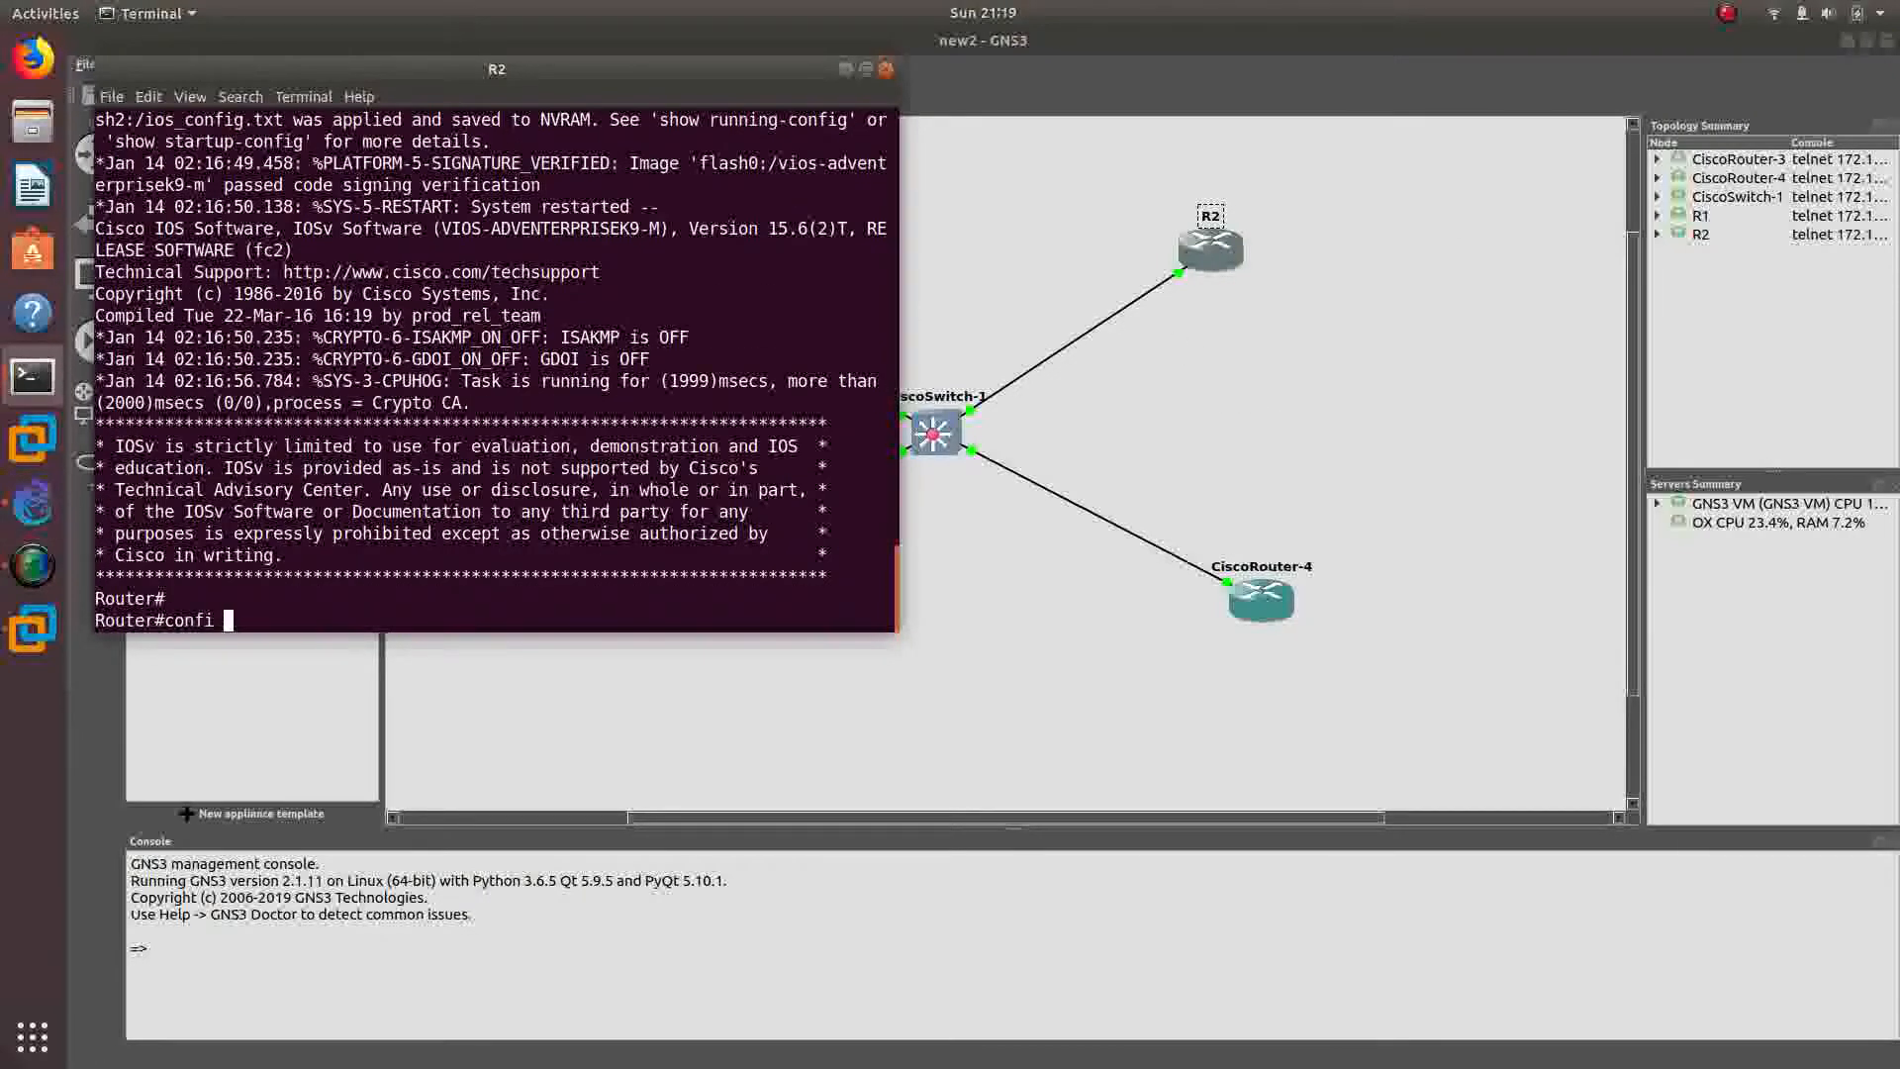
pyautogui.write('g t')
pyautogui.press('Return')
pyautogui.press('Return')
pyautogui.press('Return')
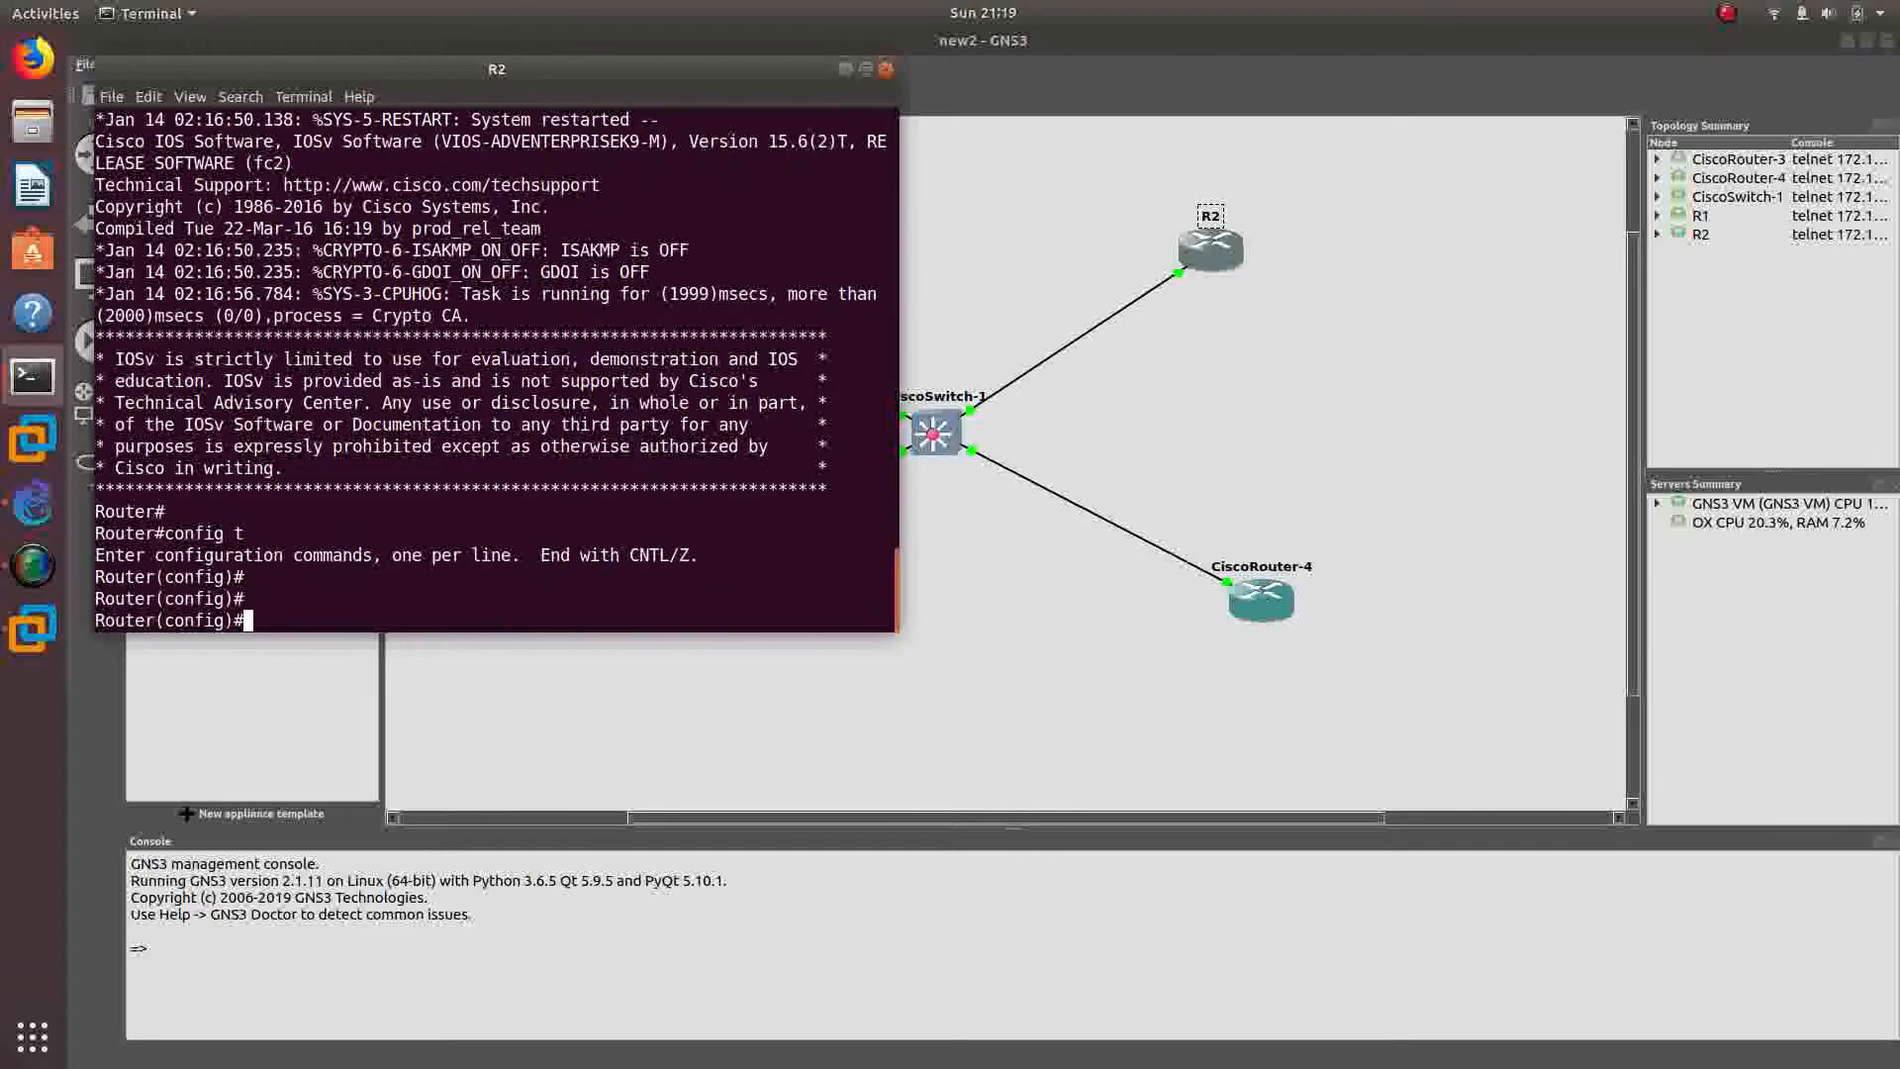
# - Set the router's hostname to R2
pyautogui.write('ho')
pyautogui.press('Tab')
pyautogui.write('R2')
pyautogui.press('Return')
pyautogui.press('Return')
pyautogui.press('Return')
pyautogui.press('Return')
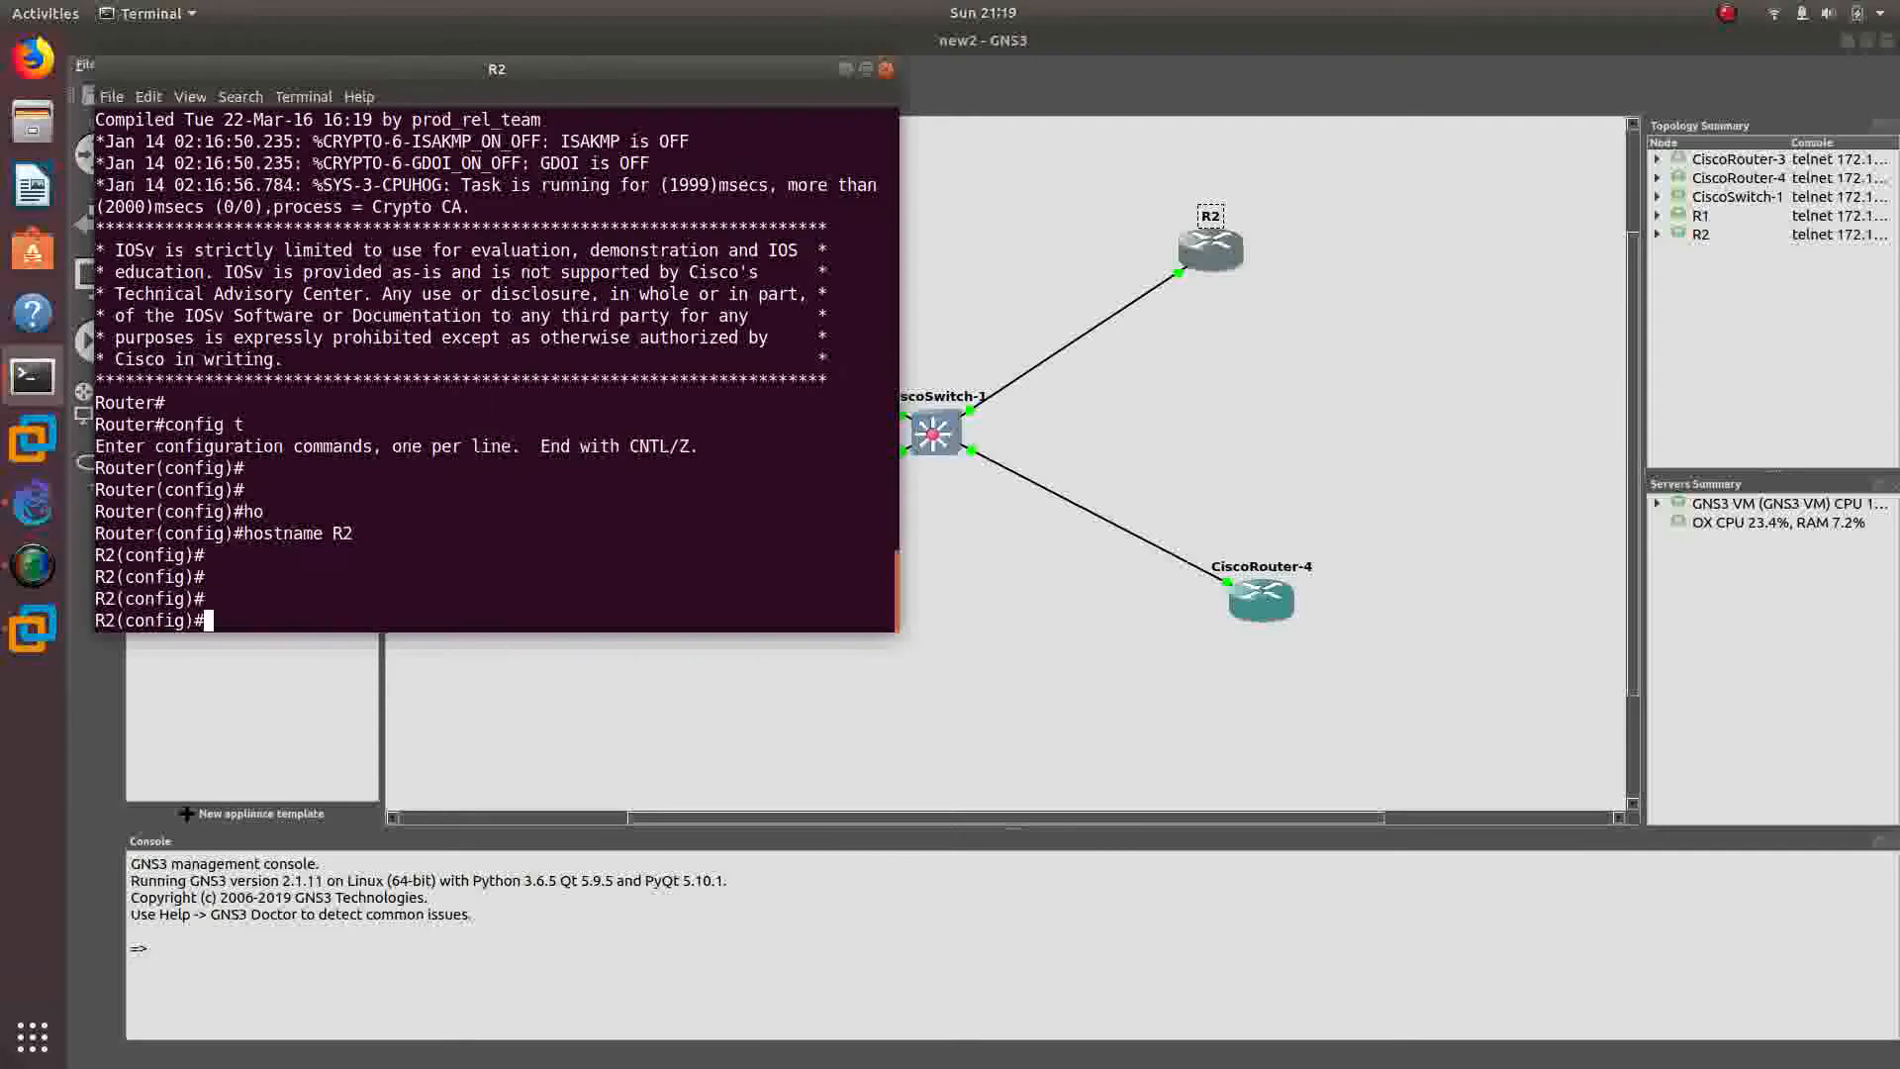
# - Enter interface configuration for g0/0 on R2
pyautogui.write('int g')
pyautogui.write('/0')
pyautogui.press('BackSpace')
pyautogui.press('BackSpace')
pyautogui.write('0/0')
pyautogui.press('Return')
pyautogui.press('Return')
pyautogui.press('Return')
# - Begin an "ip address" command on R2's g0/0 and paste the address command copied from R1 after it
pyautogui.write('o')
pyautogui.press('BackSpace')
pyautogui.write('ip')
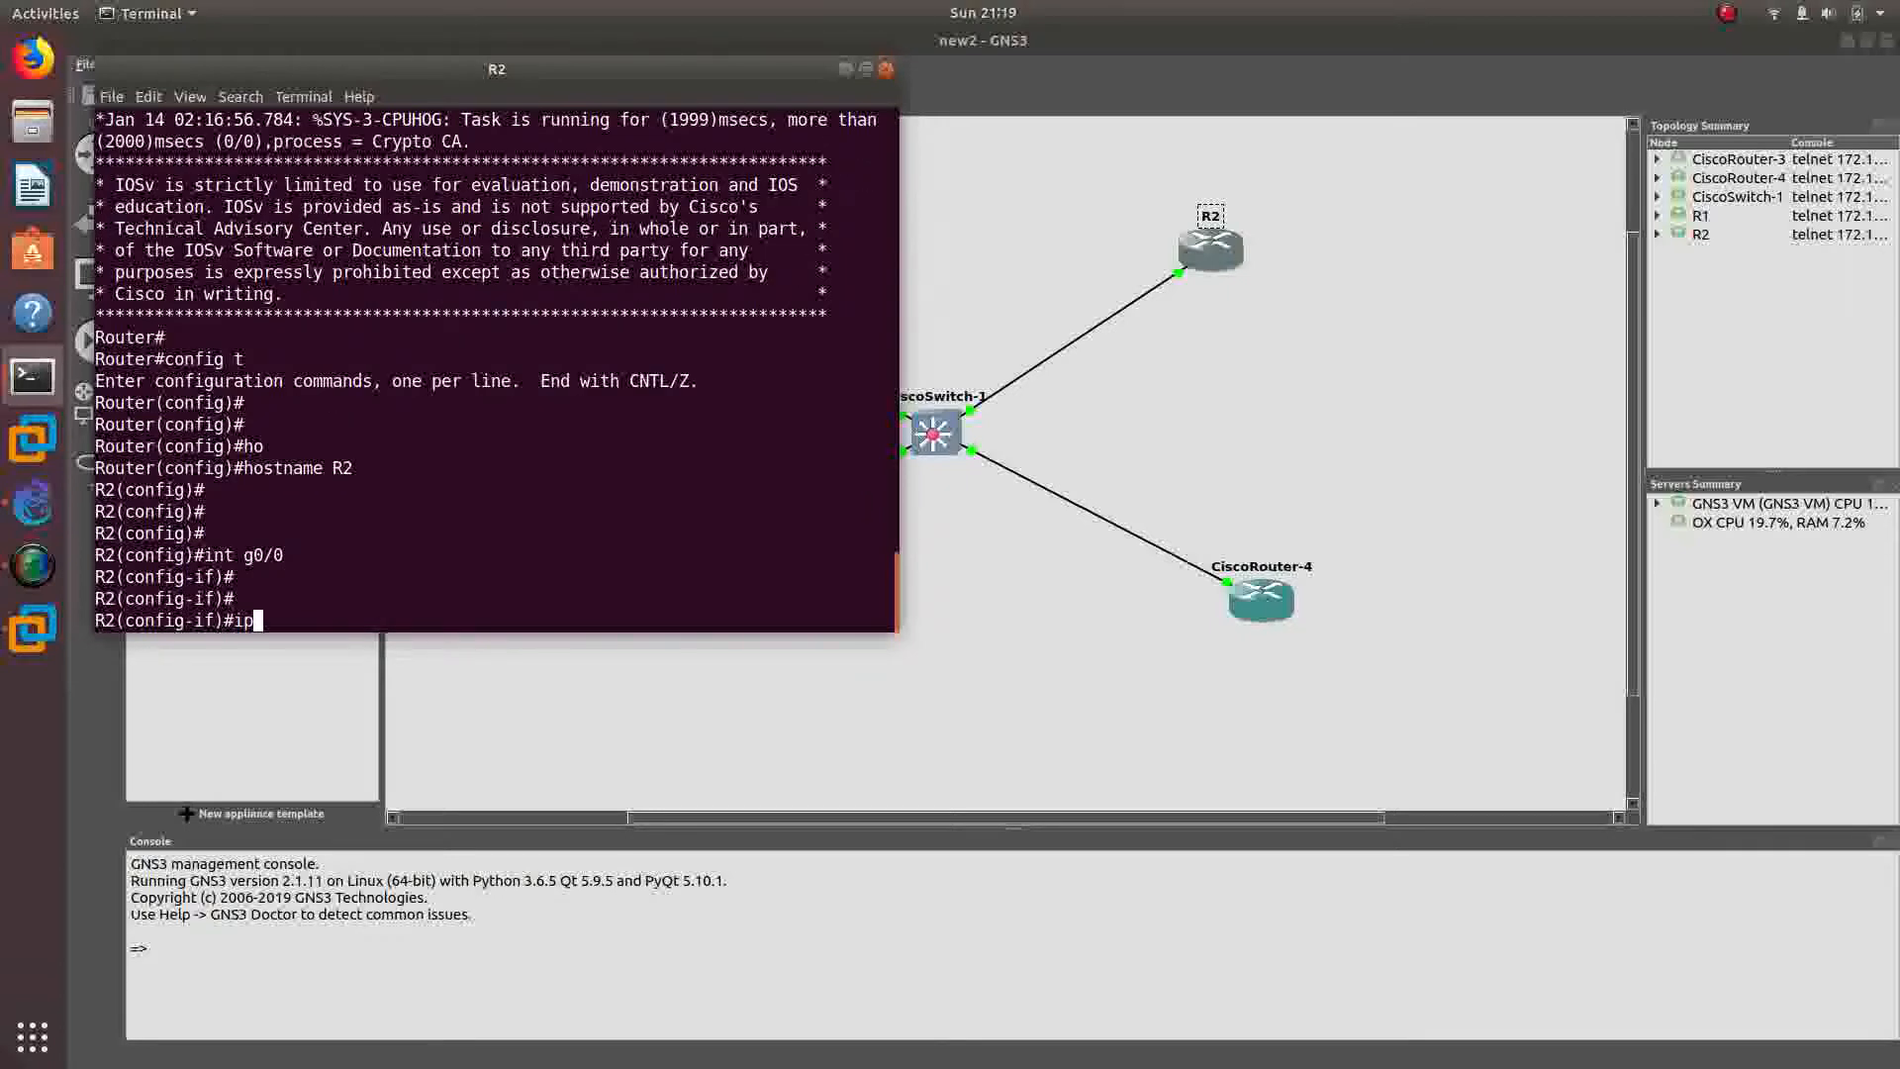
pyautogui.press('Tab')
pyautogui.write('ad')
pyautogui.press('Tab')
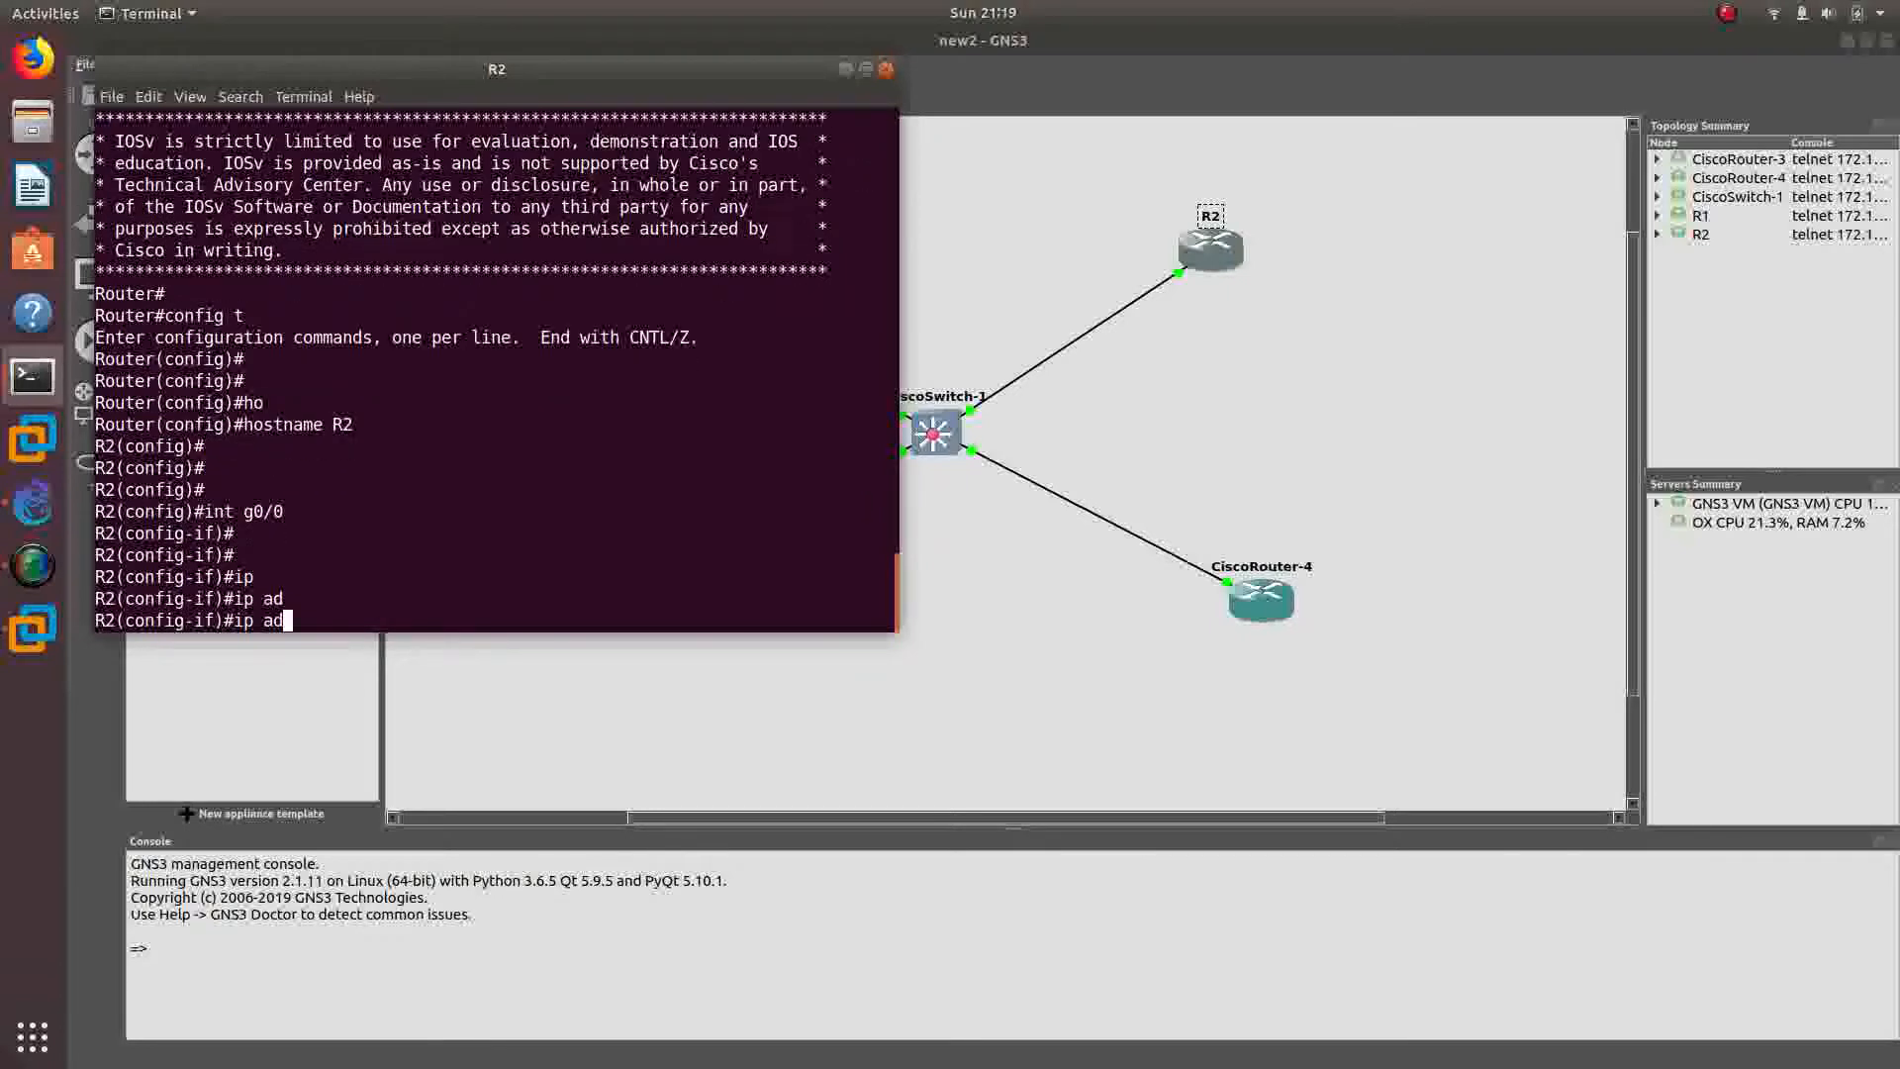
pyautogui.write('dd')
pyautogui.press('Tab')
pyautogui.press('BackSpace')
pyautogui.press('Tab')
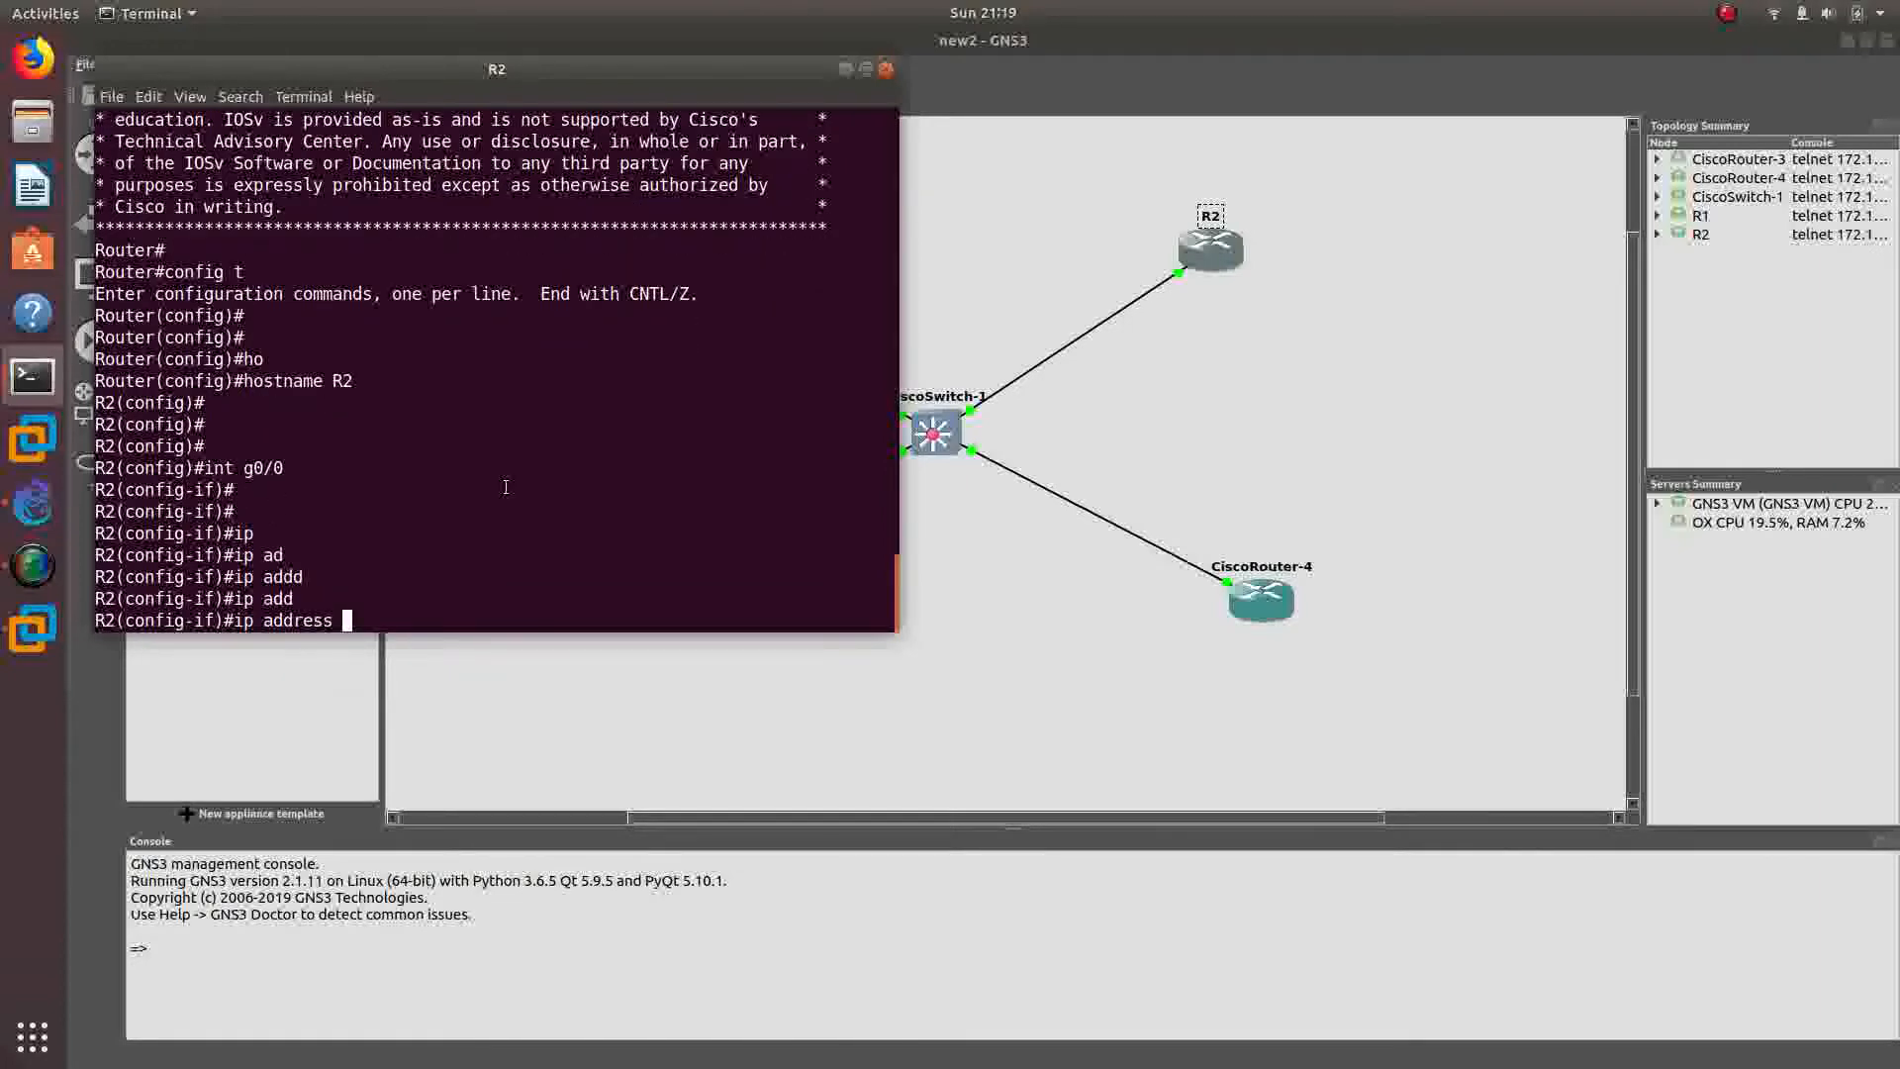
pyautogui.rightClick(482, 541)
pyautogui.click(523, 592)
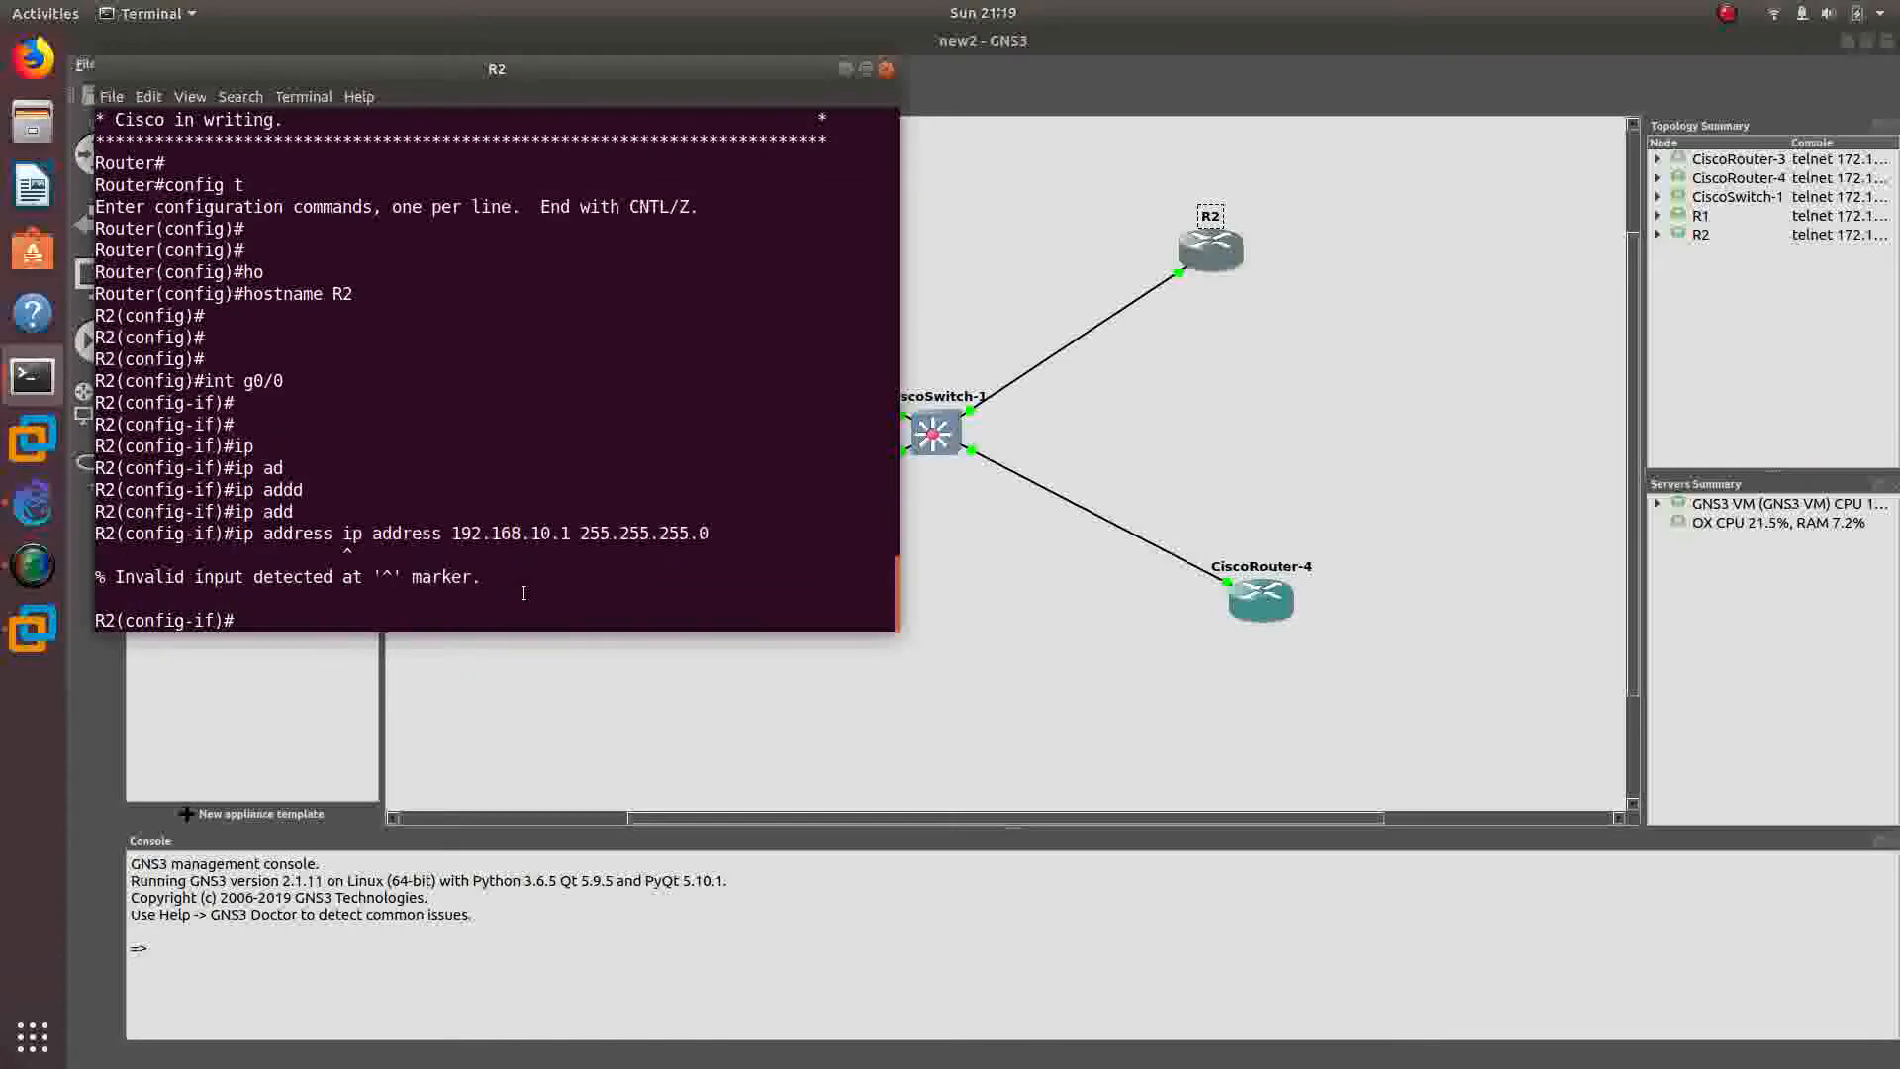
# - Recall the pasted address command and change its IP address to 192.168.10.2
pyautogui.press('Up')
pyautogui.press('Left')
pyautogui.press('Left')
pyautogui.press('Left')
pyautogui.press('Left')
pyautogui.press('Left')
pyautogui.press('Left')
pyautogui.press('Left')
pyautogui.press('Left')
pyautogui.press('Left')
pyautogui.press('Left')
pyautogui.press('Left')
pyautogui.press('Left')
pyautogui.press('Left')
pyautogui.press('Left')
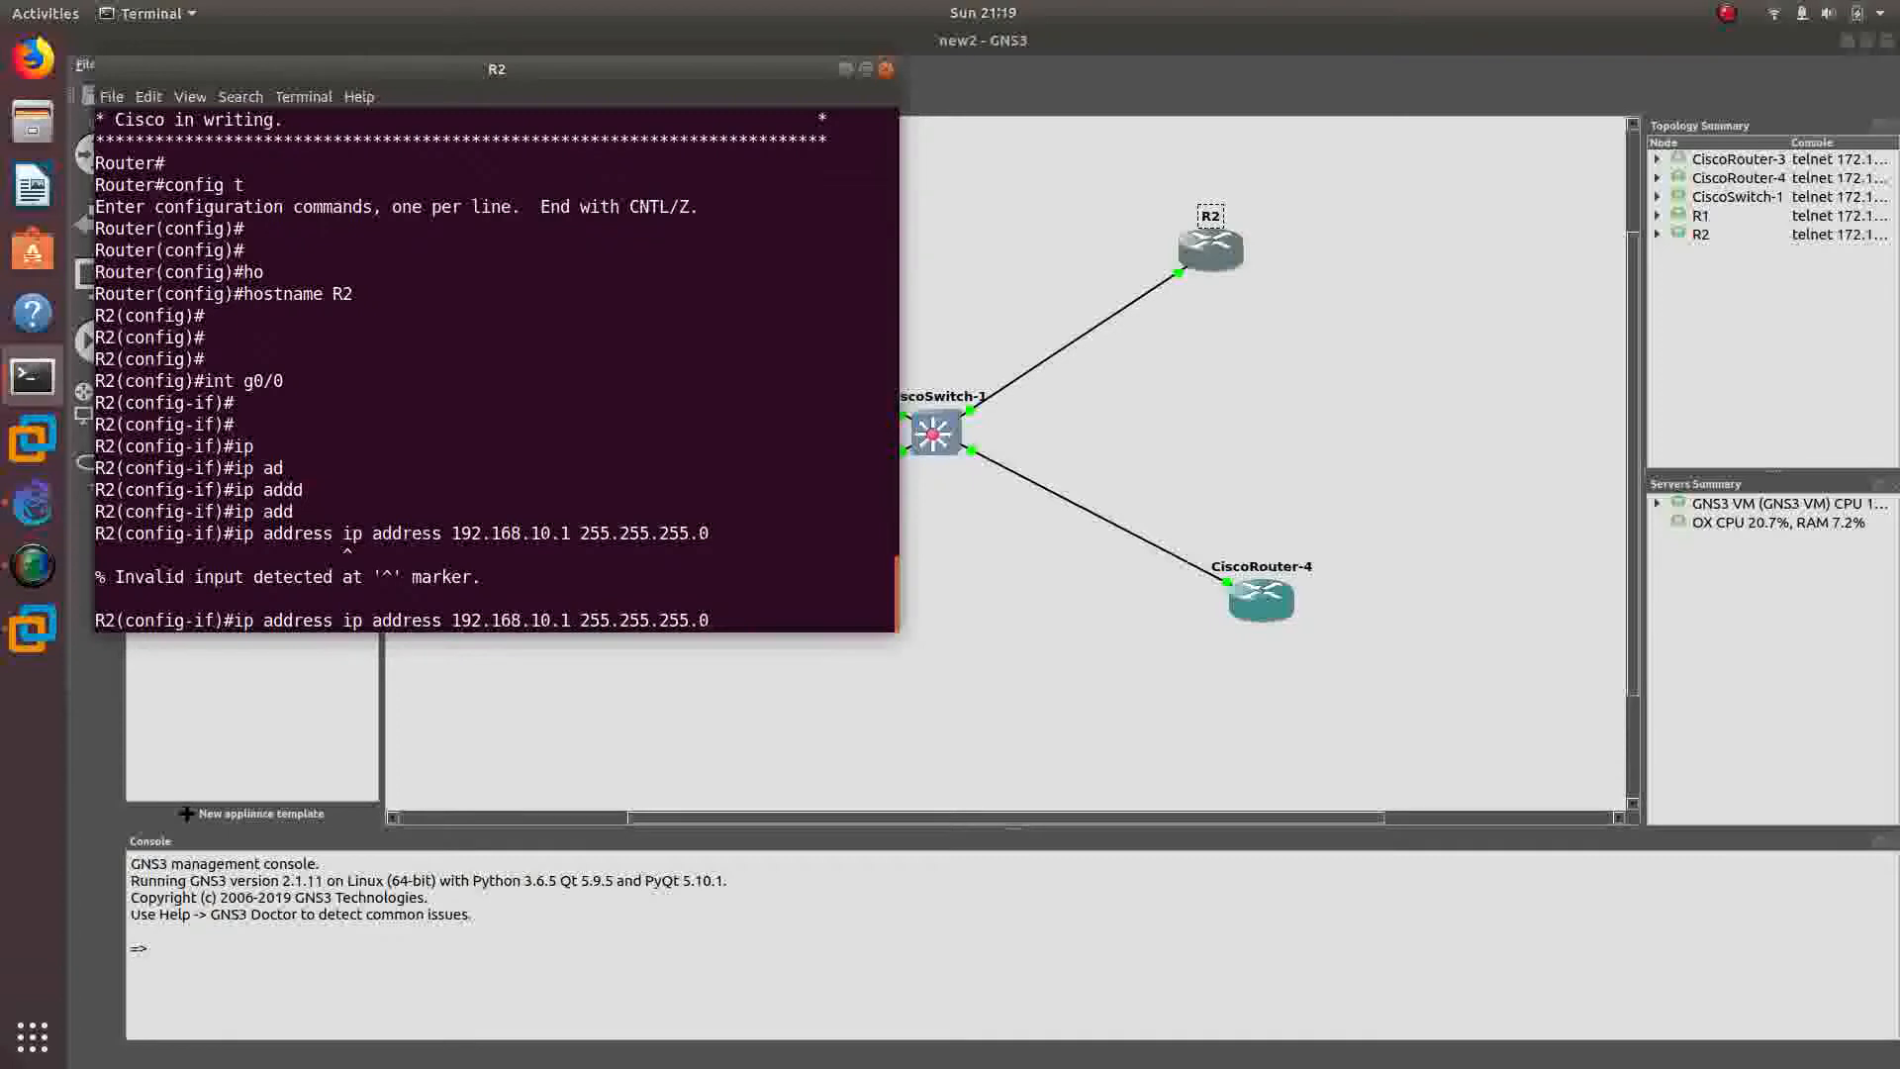
pyautogui.press('BackSpace')
pyautogui.press('Left')
pyautogui.press('Left')
pyautogui.press('Left')
pyautogui.press('Left')
pyautogui.press('Left')
pyautogui.press('Left')
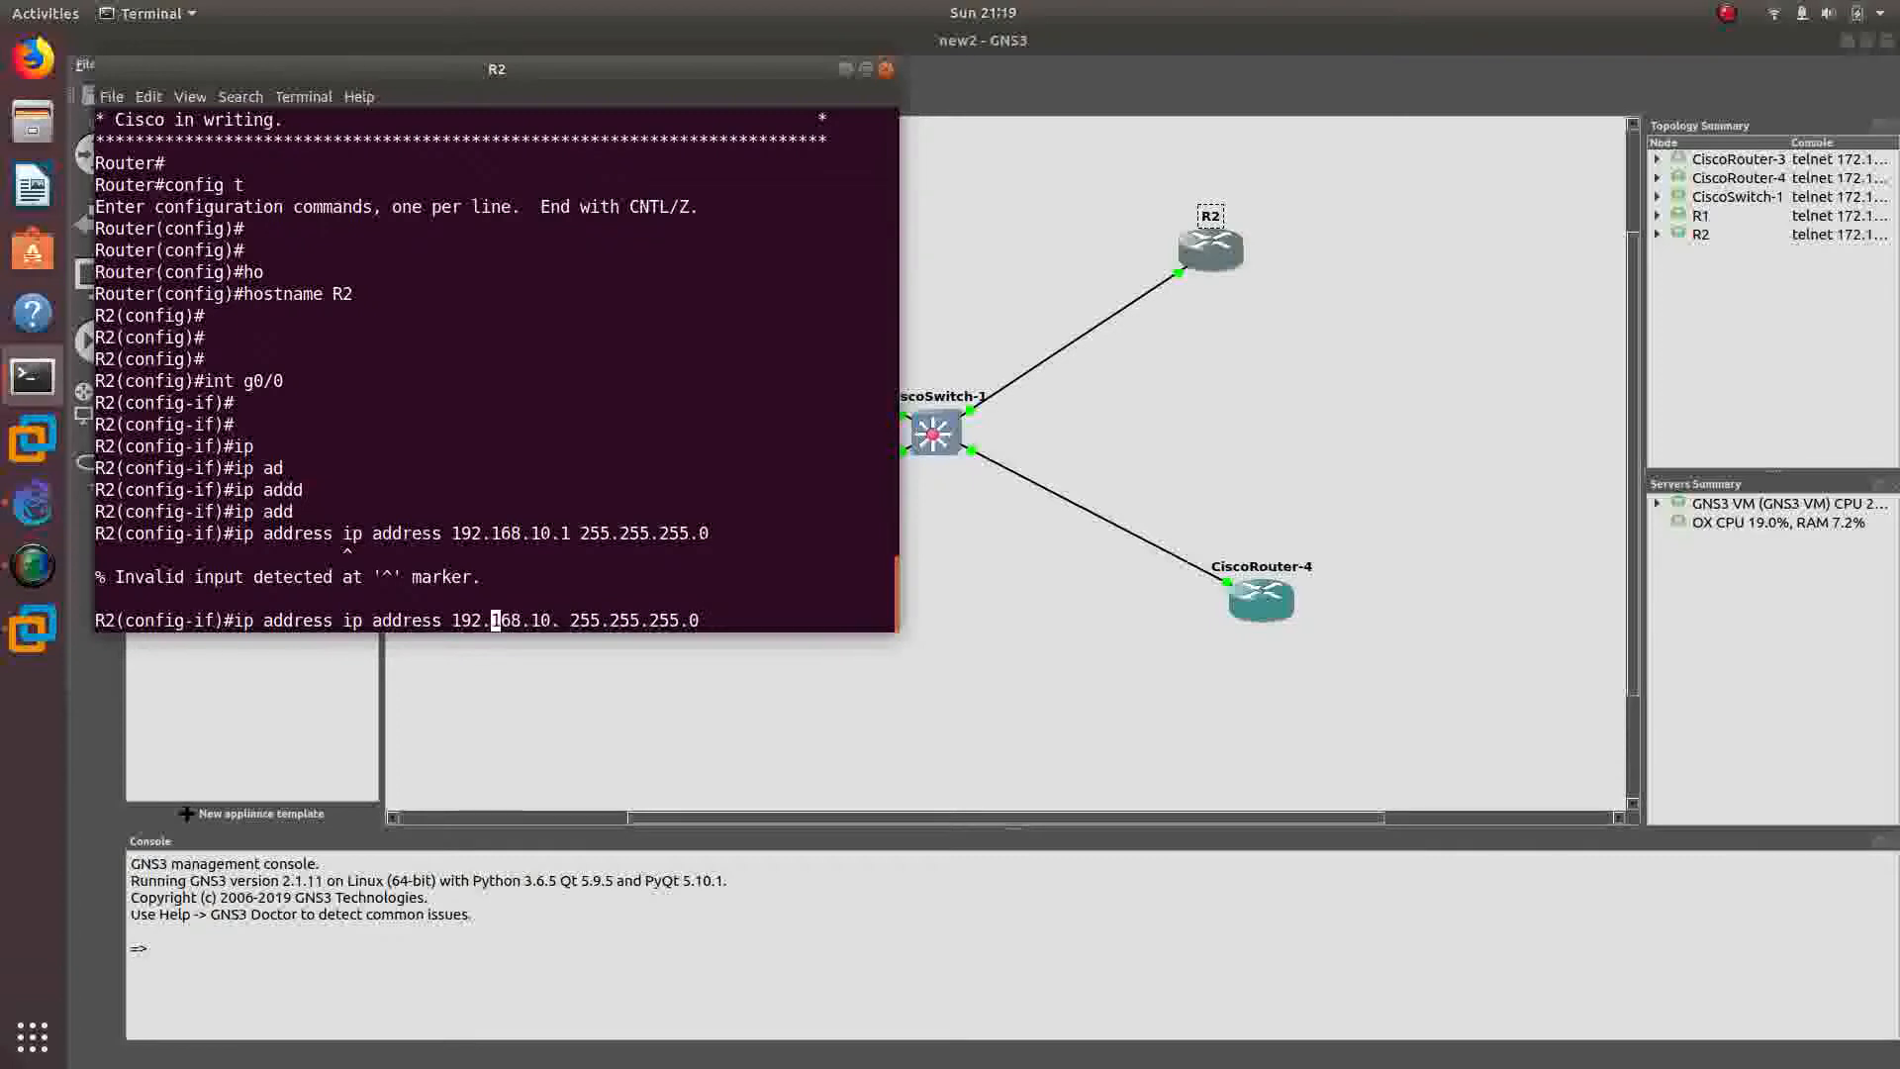
pyautogui.press('Right')
pyautogui.press('Right')
pyautogui.press('Right')
pyautogui.press('Right')
pyautogui.press('Right')
pyautogui.press('Right')
pyautogui.press('Right')
pyautogui.write('2')
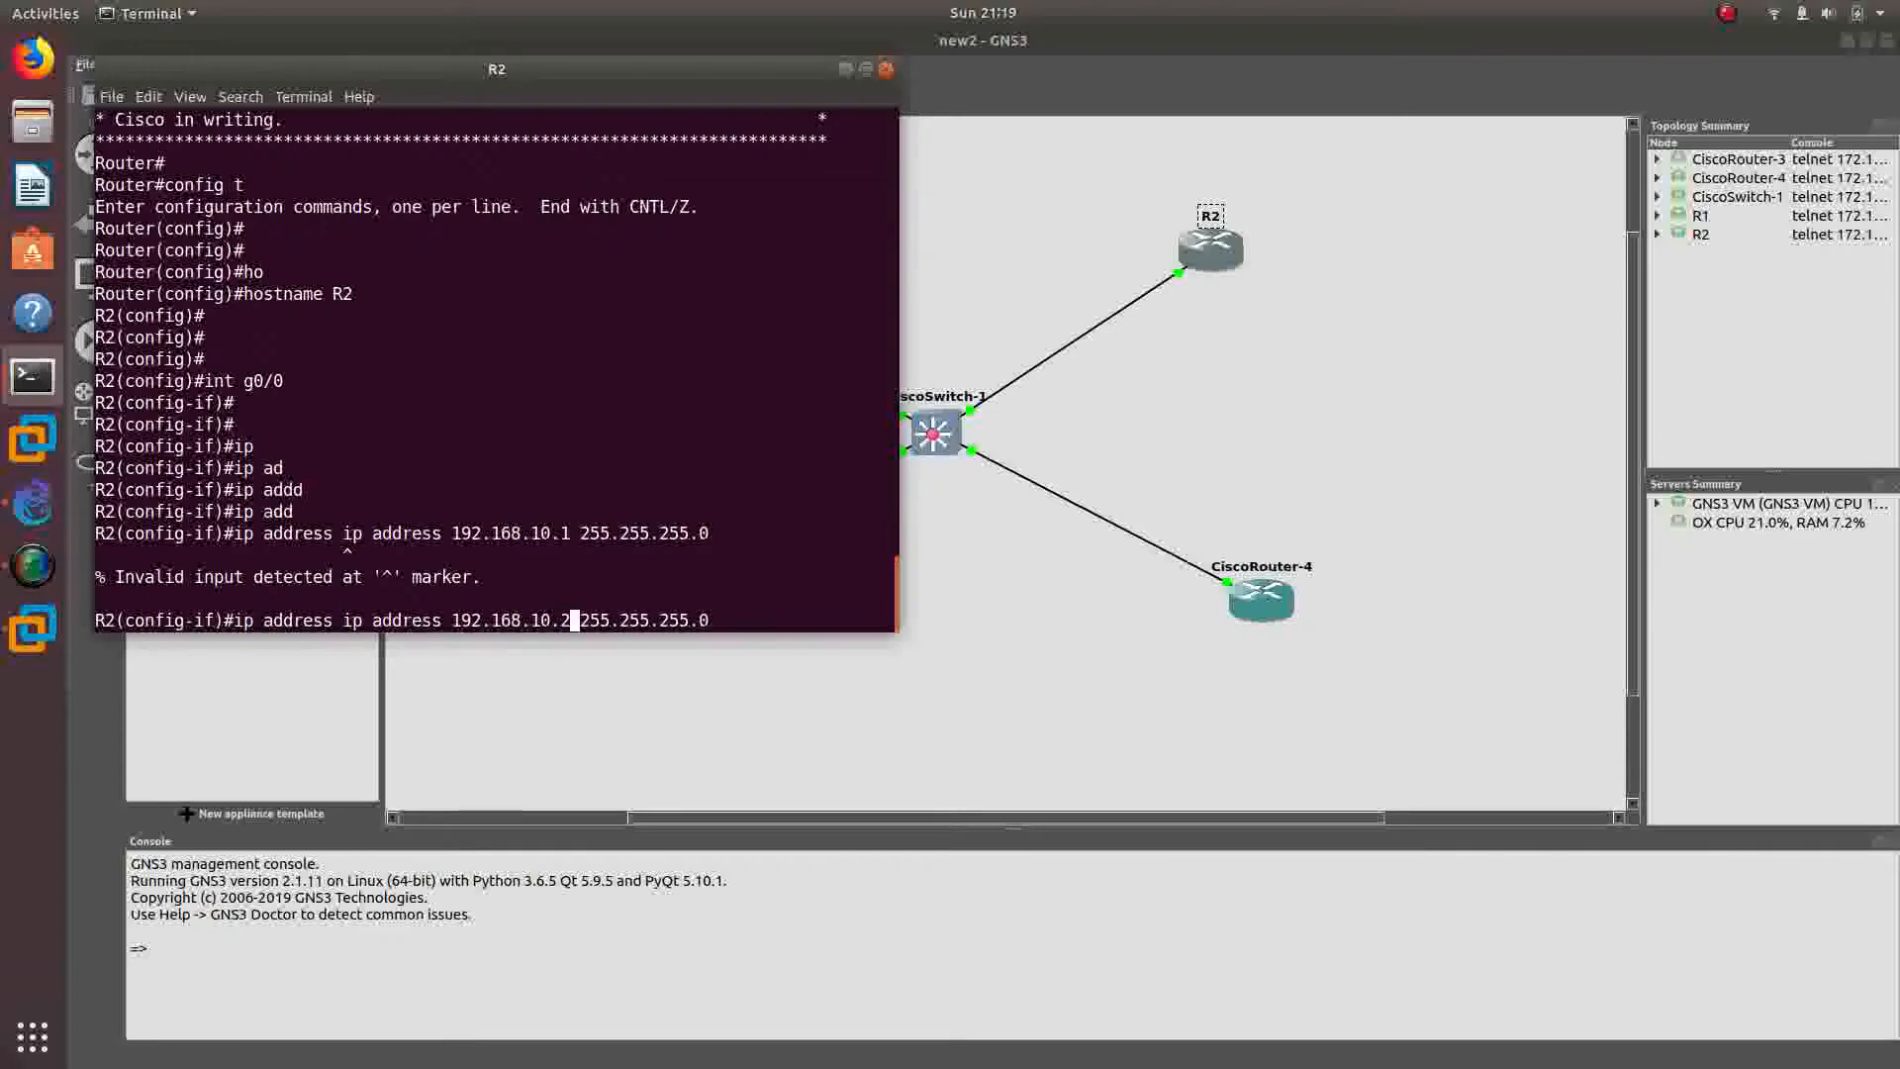
# - Remove the duplicated "ip address" and run "ip address 192.168.10.2 255.255.255.0" on R2's g0/0
pyautogui.press('Left')
pyautogui.press('Left')
pyautogui.press('Left')
pyautogui.press('Left')
pyautogui.press('Left')
pyautogui.press('Left')
pyautogui.press('Left')
pyautogui.press('Left')
pyautogui.press('Left')
pyautogui.press('Left')
pyautogui.press('Left')
pyautogui.press('Left')
pyautogui.press('Left')
pyautogui.press('BackSpace')
pyautogui.press('BackSpace')
pyautogui.press('BackSpace')
pyautogui.press('BackSpace')
pyautogui.press('BackSpace')
pyautogui.press('BackSpace')
pyautogui.press('BackSpace')
pyautogui.press('BackSpace')
pyautogui.press('BackSpace')
pyautogui.press('BackSpace')
pyautogui.press('BackSpace')
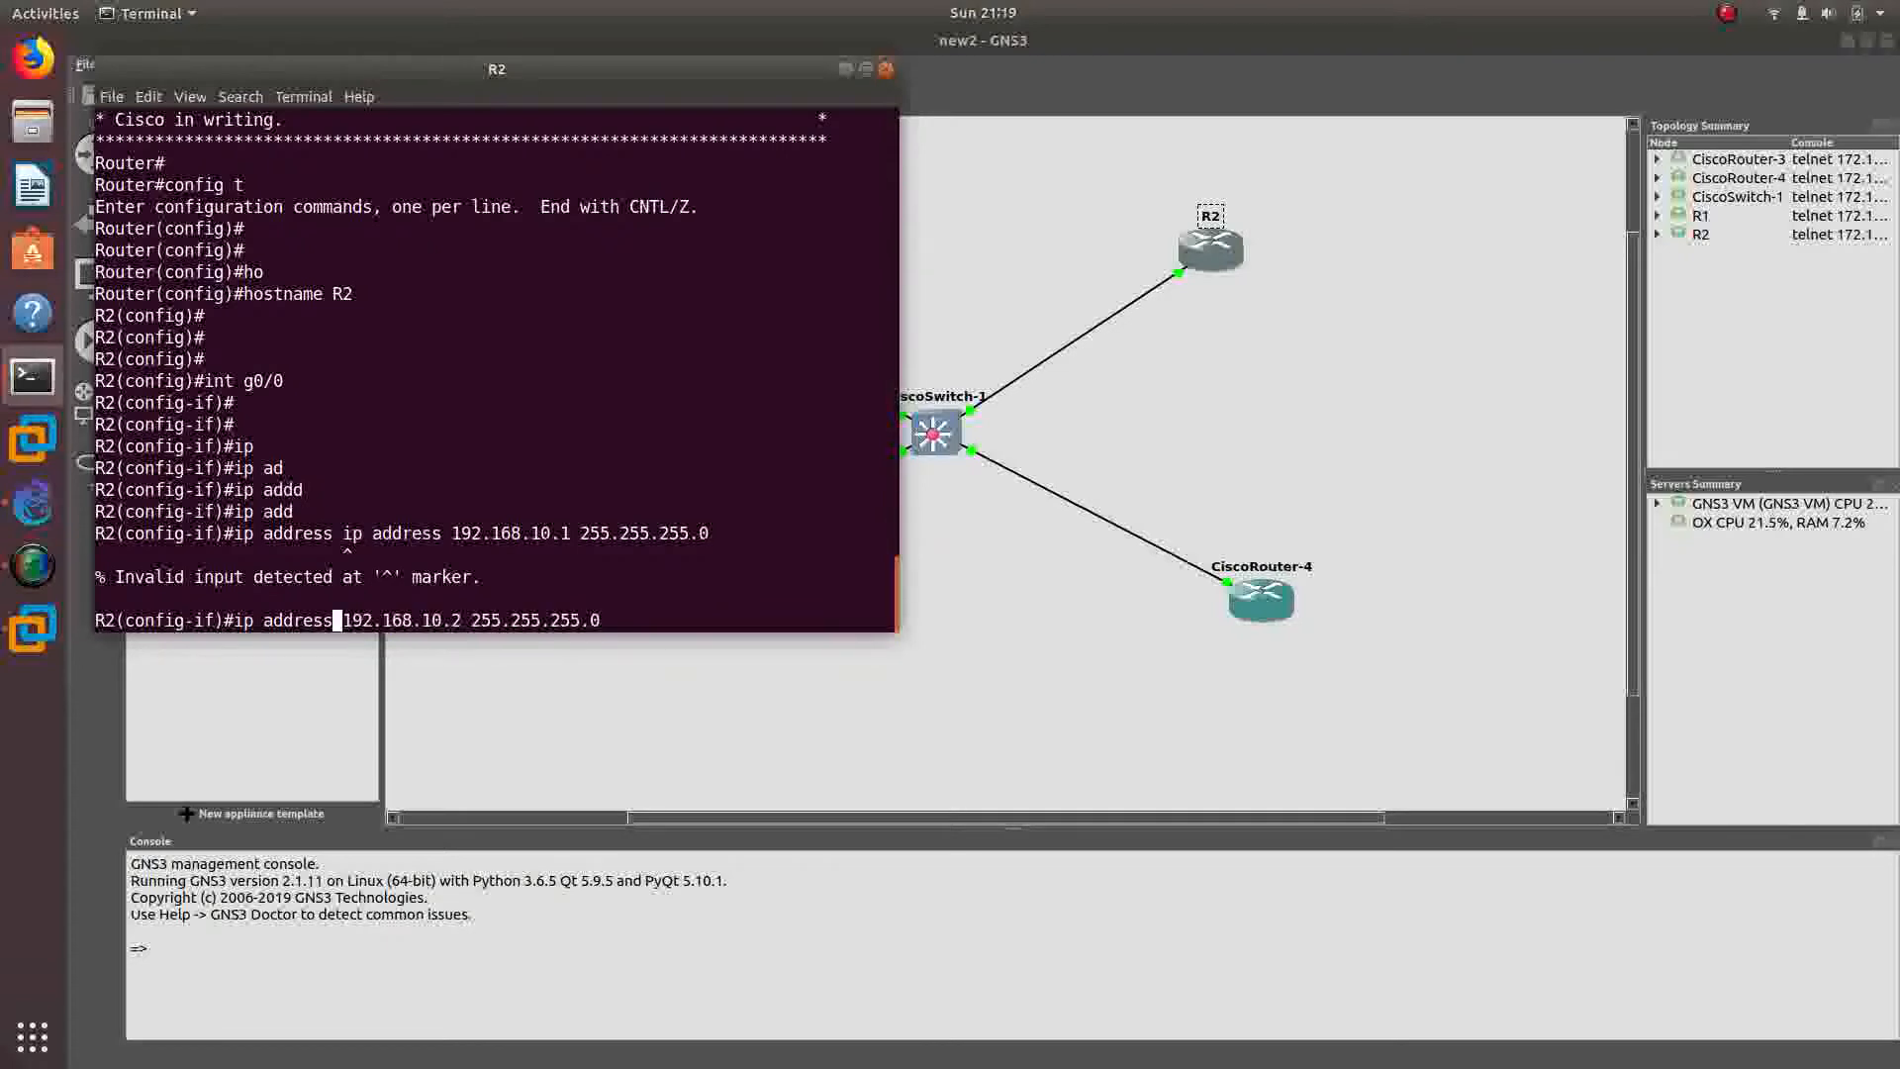
pyautogui.press('Return')
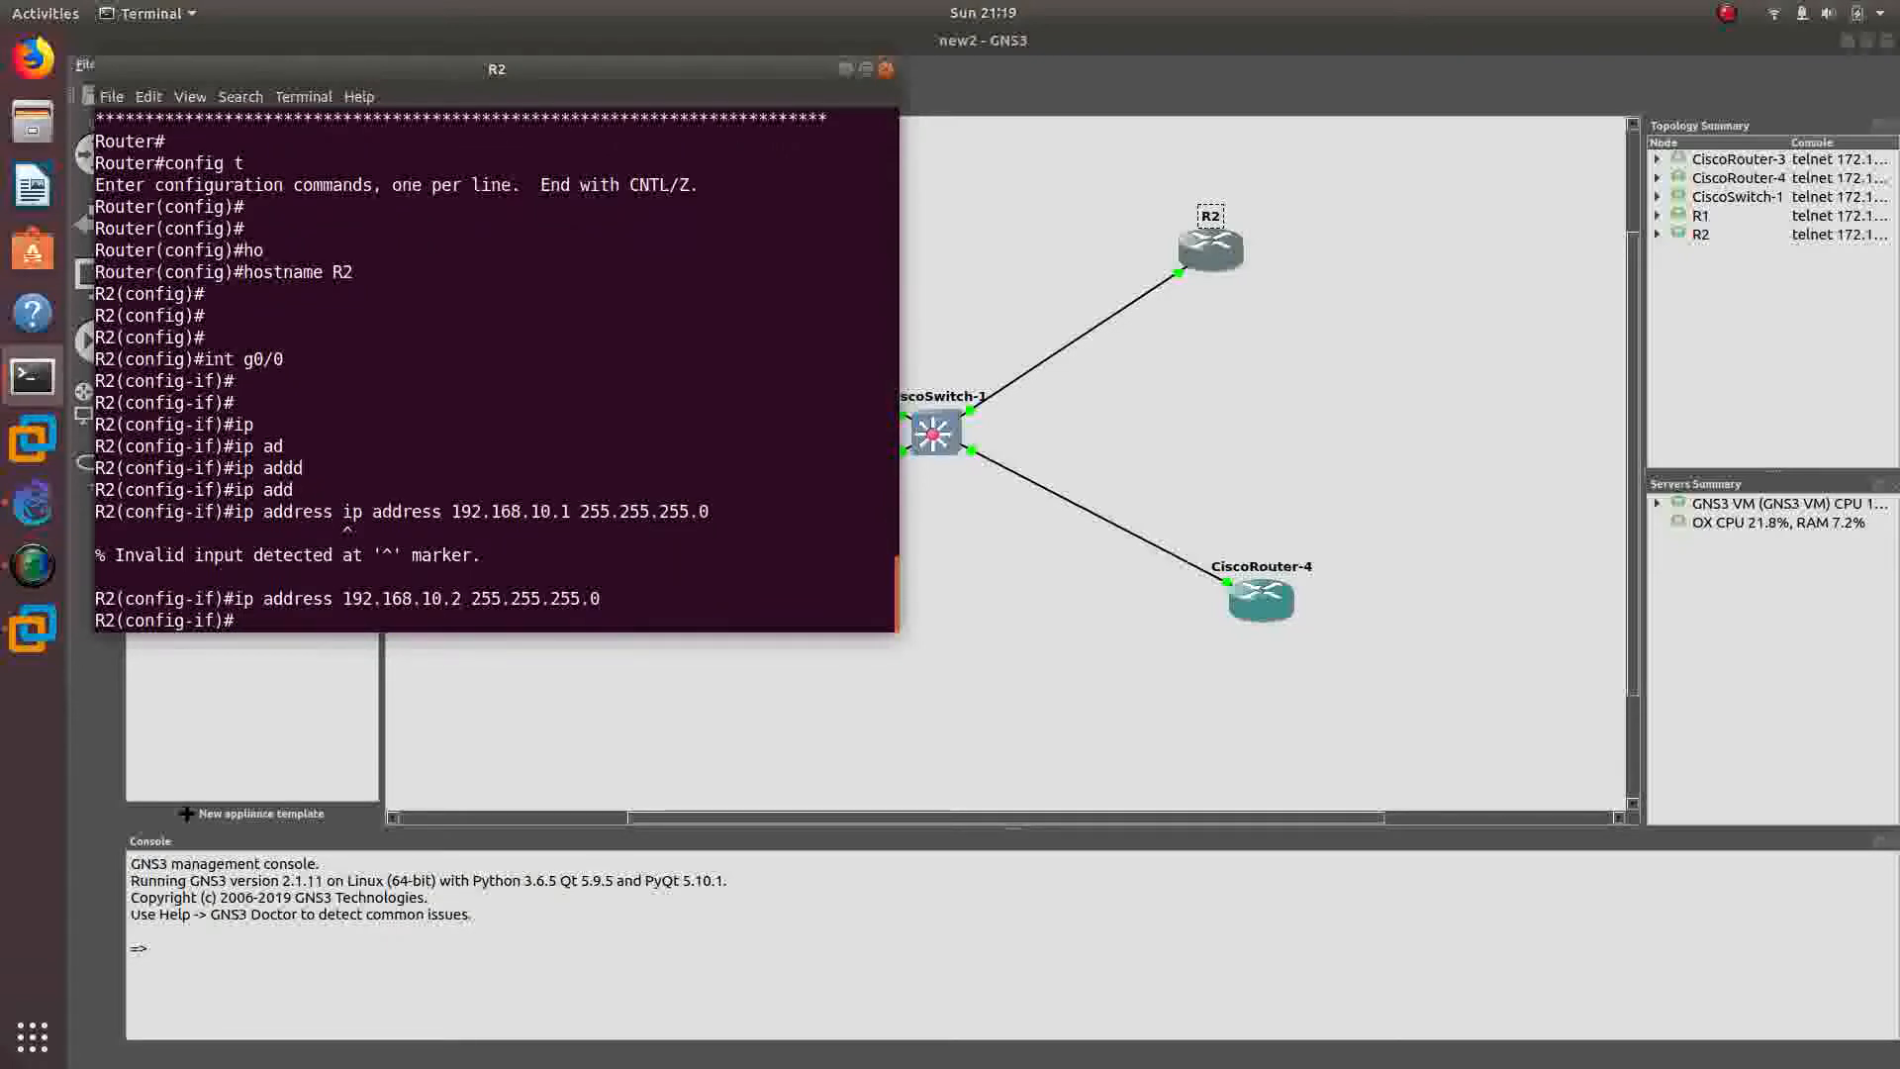
# - Enable R2's g0/0 interface with "no shutdown"
pyautogui.write('no shu')
pyautogui.press('Tab')
pyautogui.press('Return')
pyautogui.press('Return')
pyautogui.press('Return')
pyautogui.press('Return')
pyautogui.press('Return')
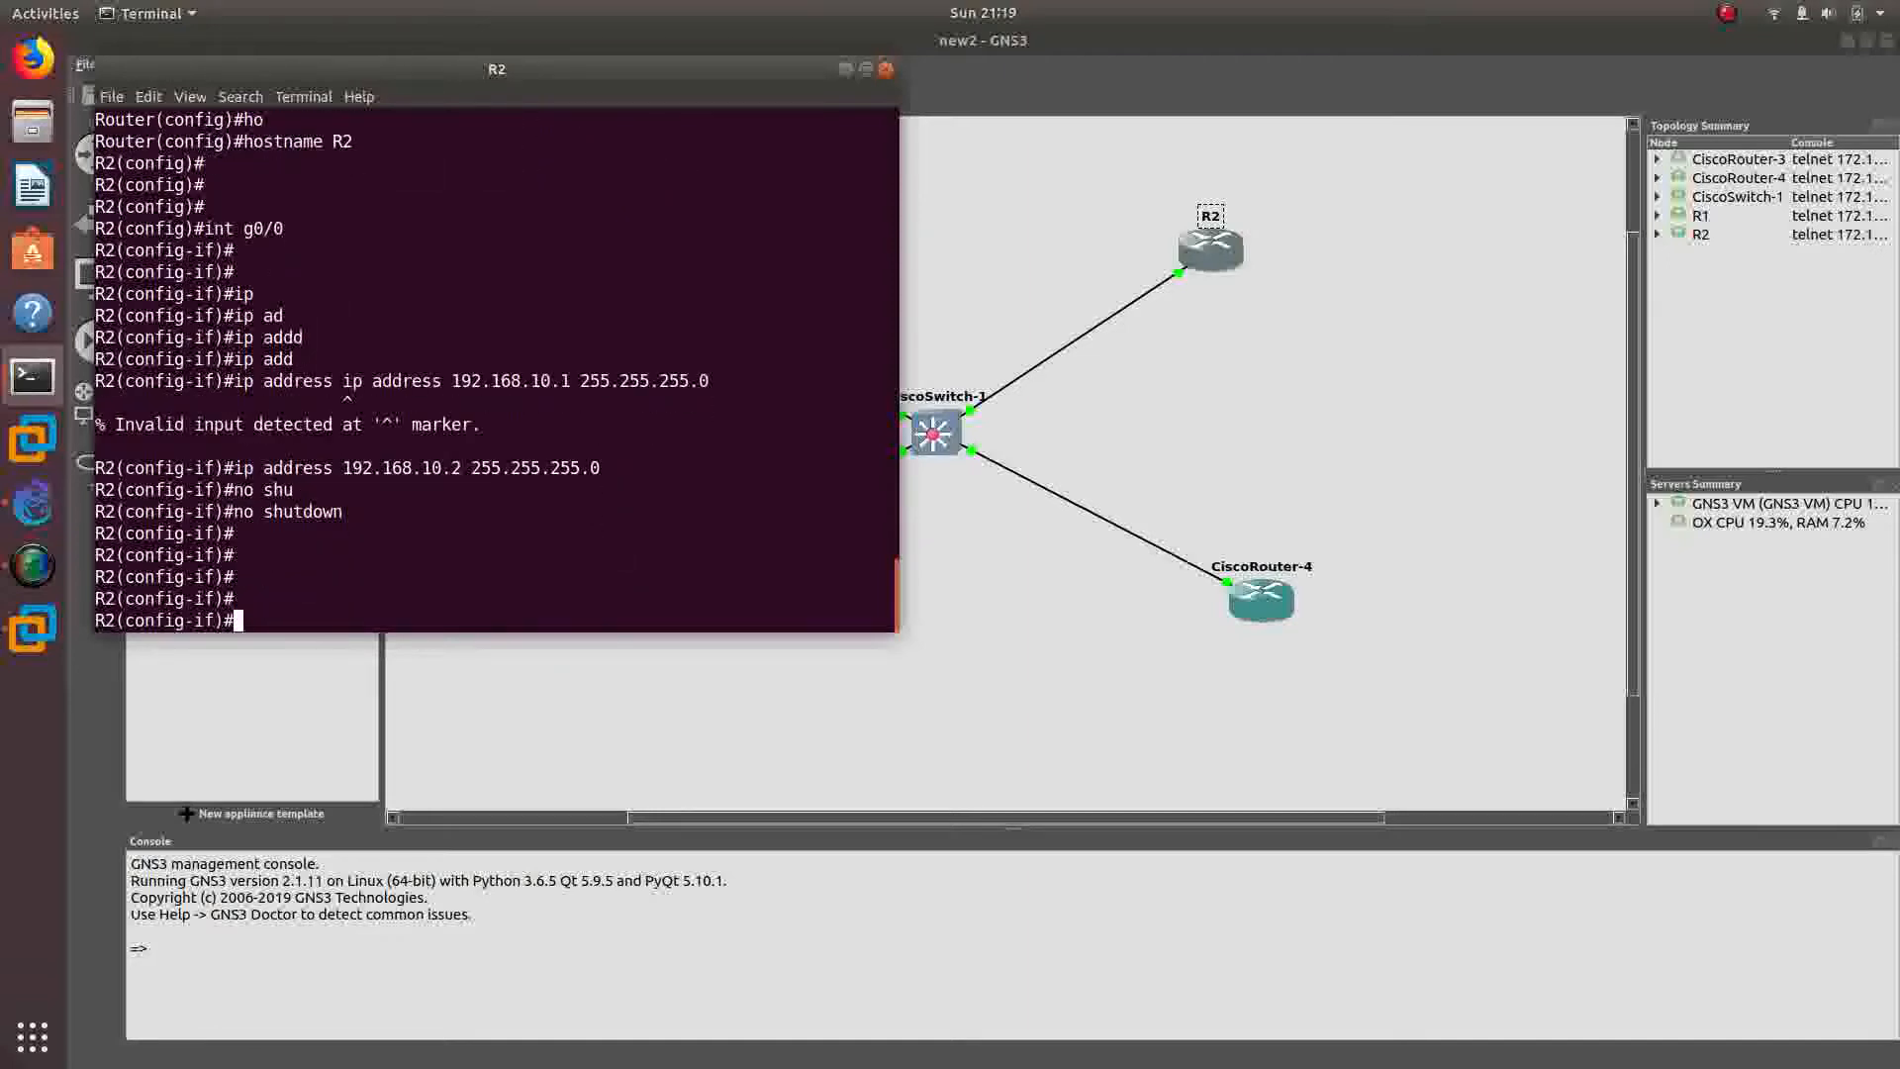
# - Exit interface configuration on R2 and enter router configuration for OSPF process 1
pyautogui.write('exi')
pyautogui.press('Tab')
pyautogui.press('Return')
pyautogui.press('Return')
pyautogui.press('Return')
pyautogui.press('Return')
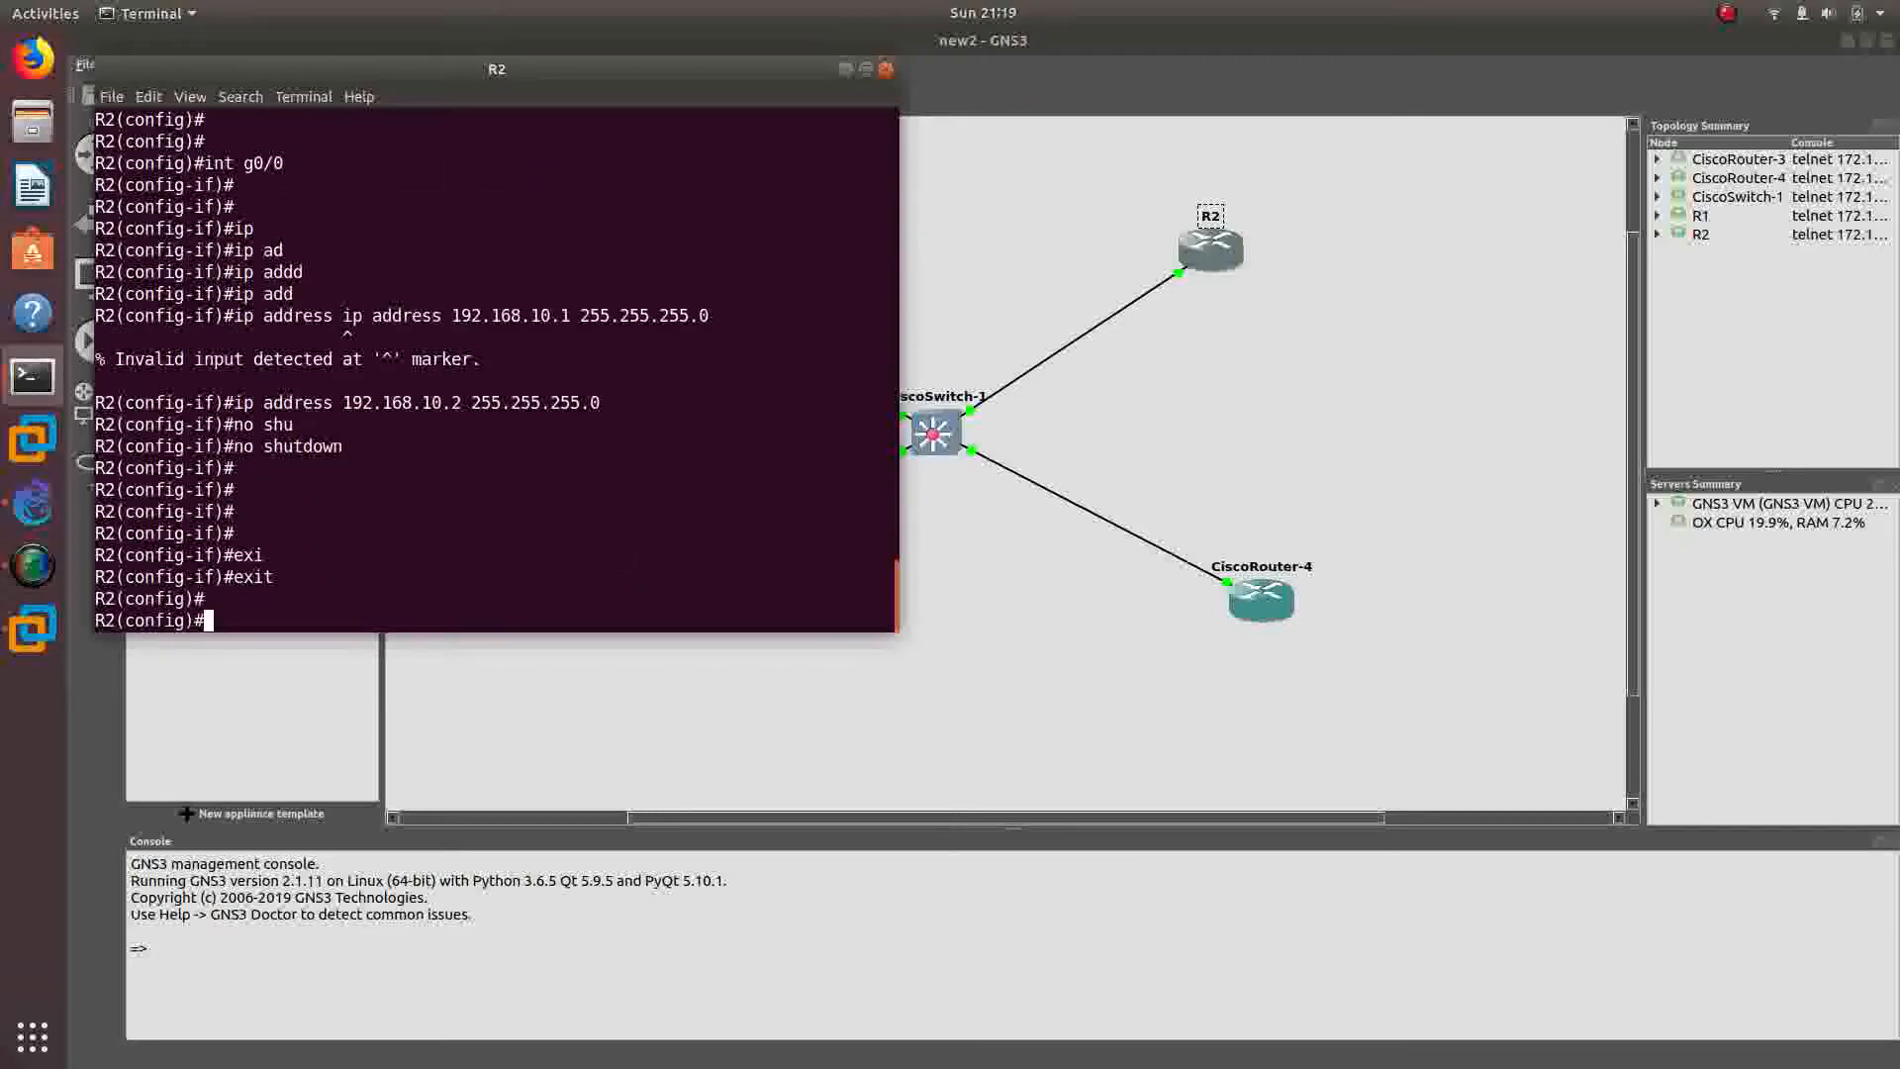
pyautogui.write('router ')
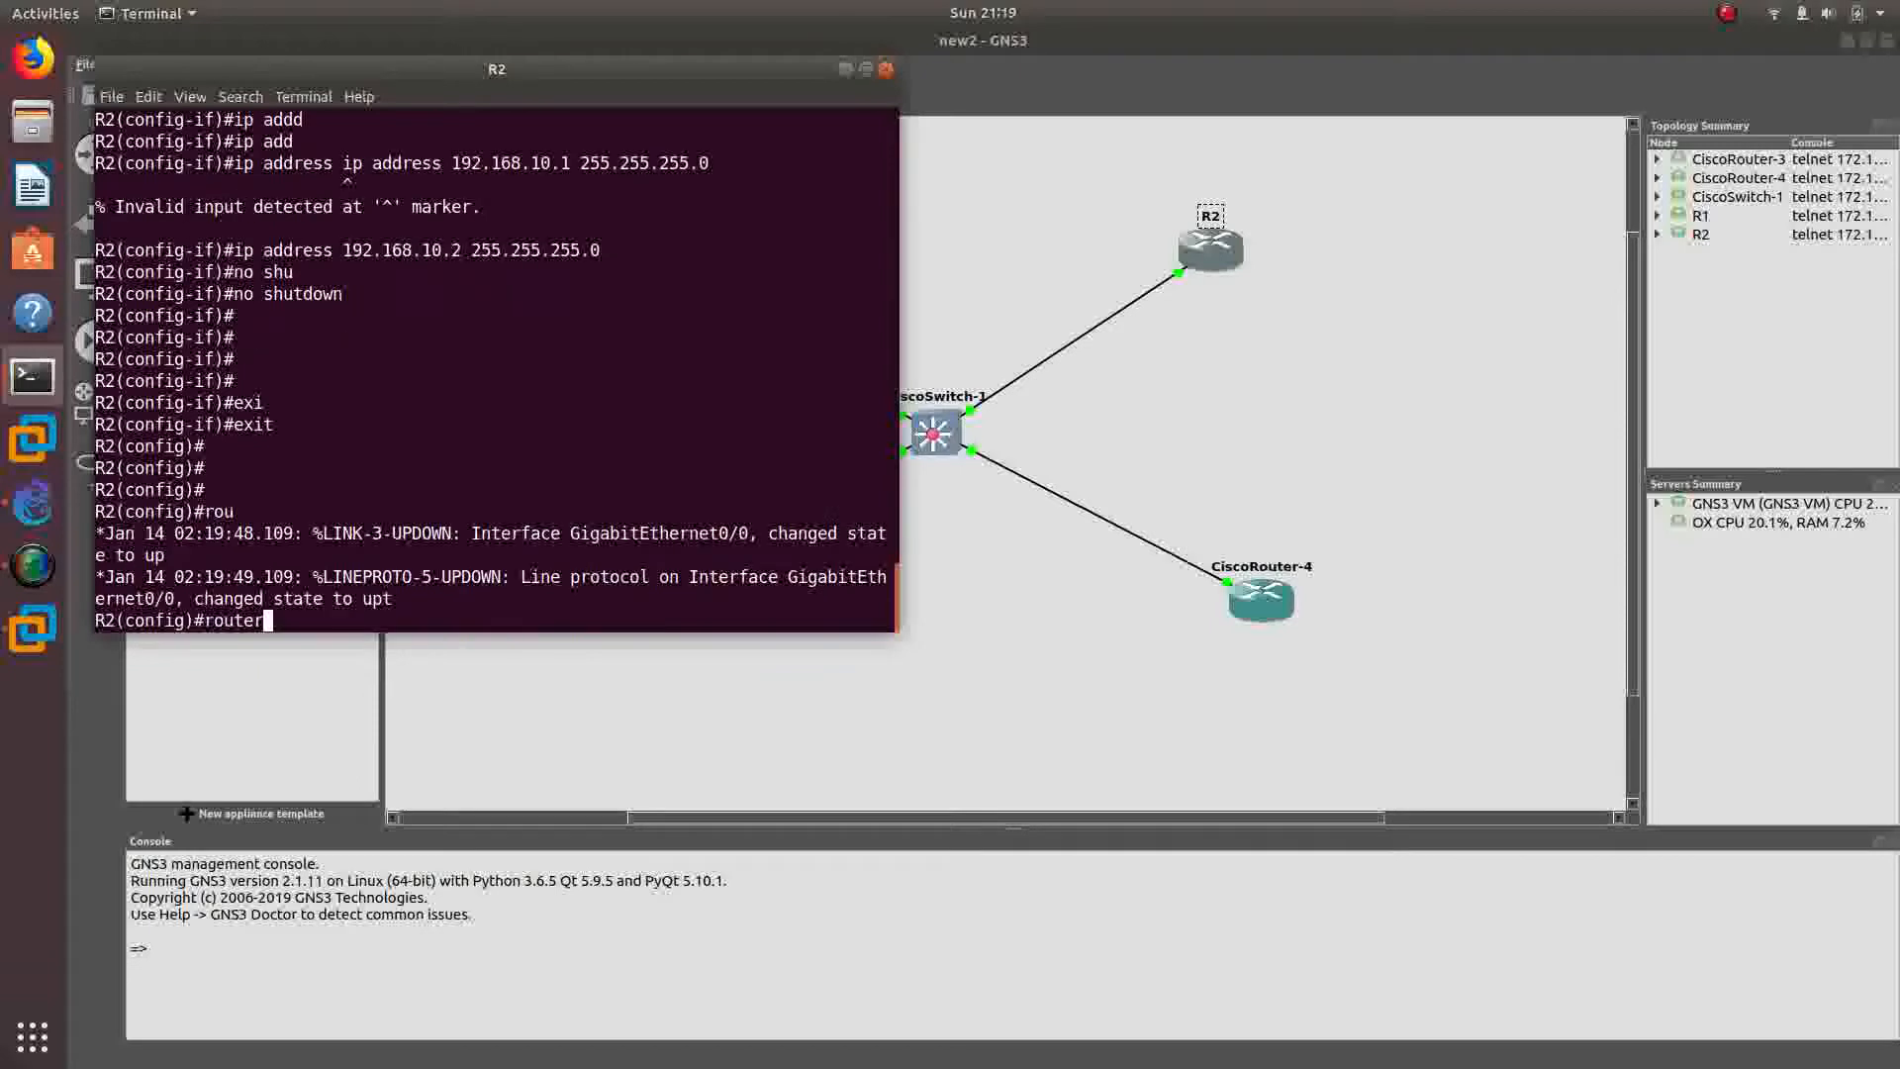
pyautogui.write('osp')
pyautogui.press('Tab')
pyautogui.write('f')
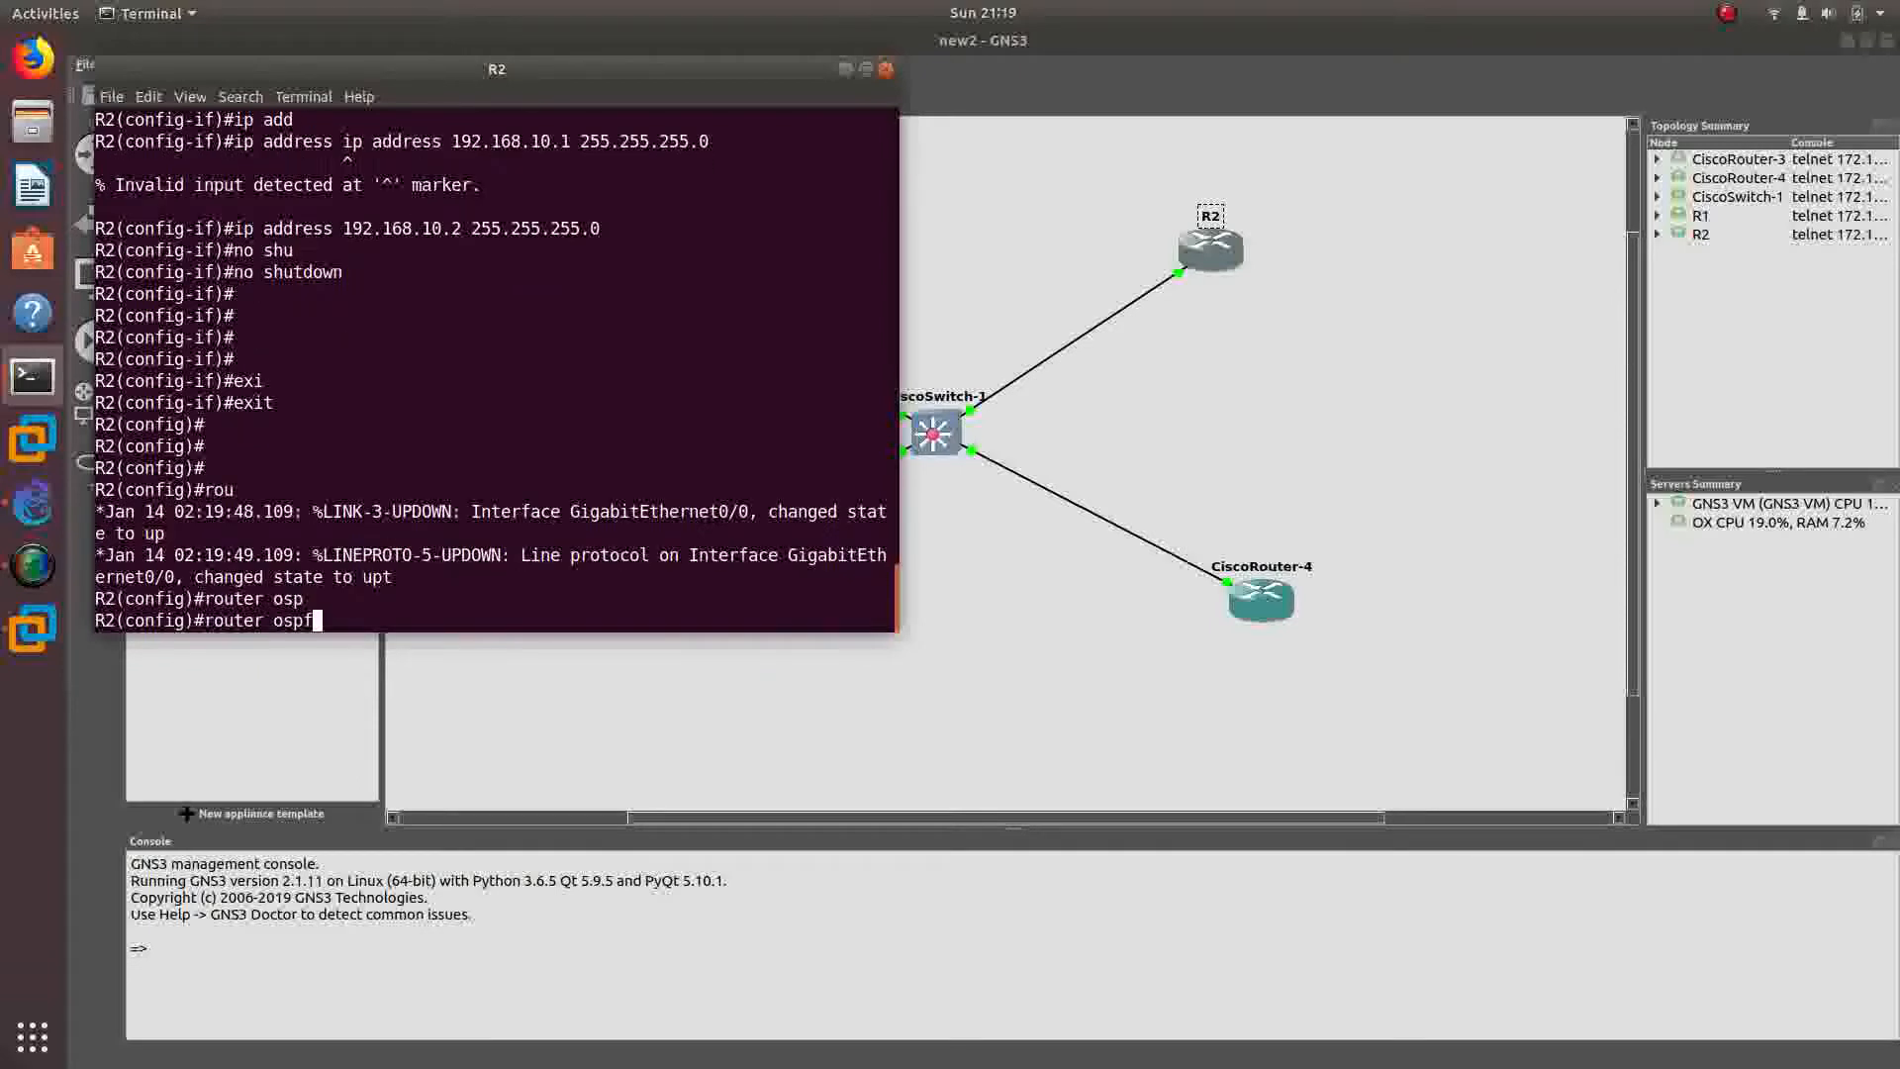
pyautogui.write(' 1')
pyautogui.press('Return')
pyautogui.press('Return')
# - Advertise network 192.168.10.0 with wildcard mask 0.0.0.255 in area 0 of R2's OSPF process
pyautogui.write('net')
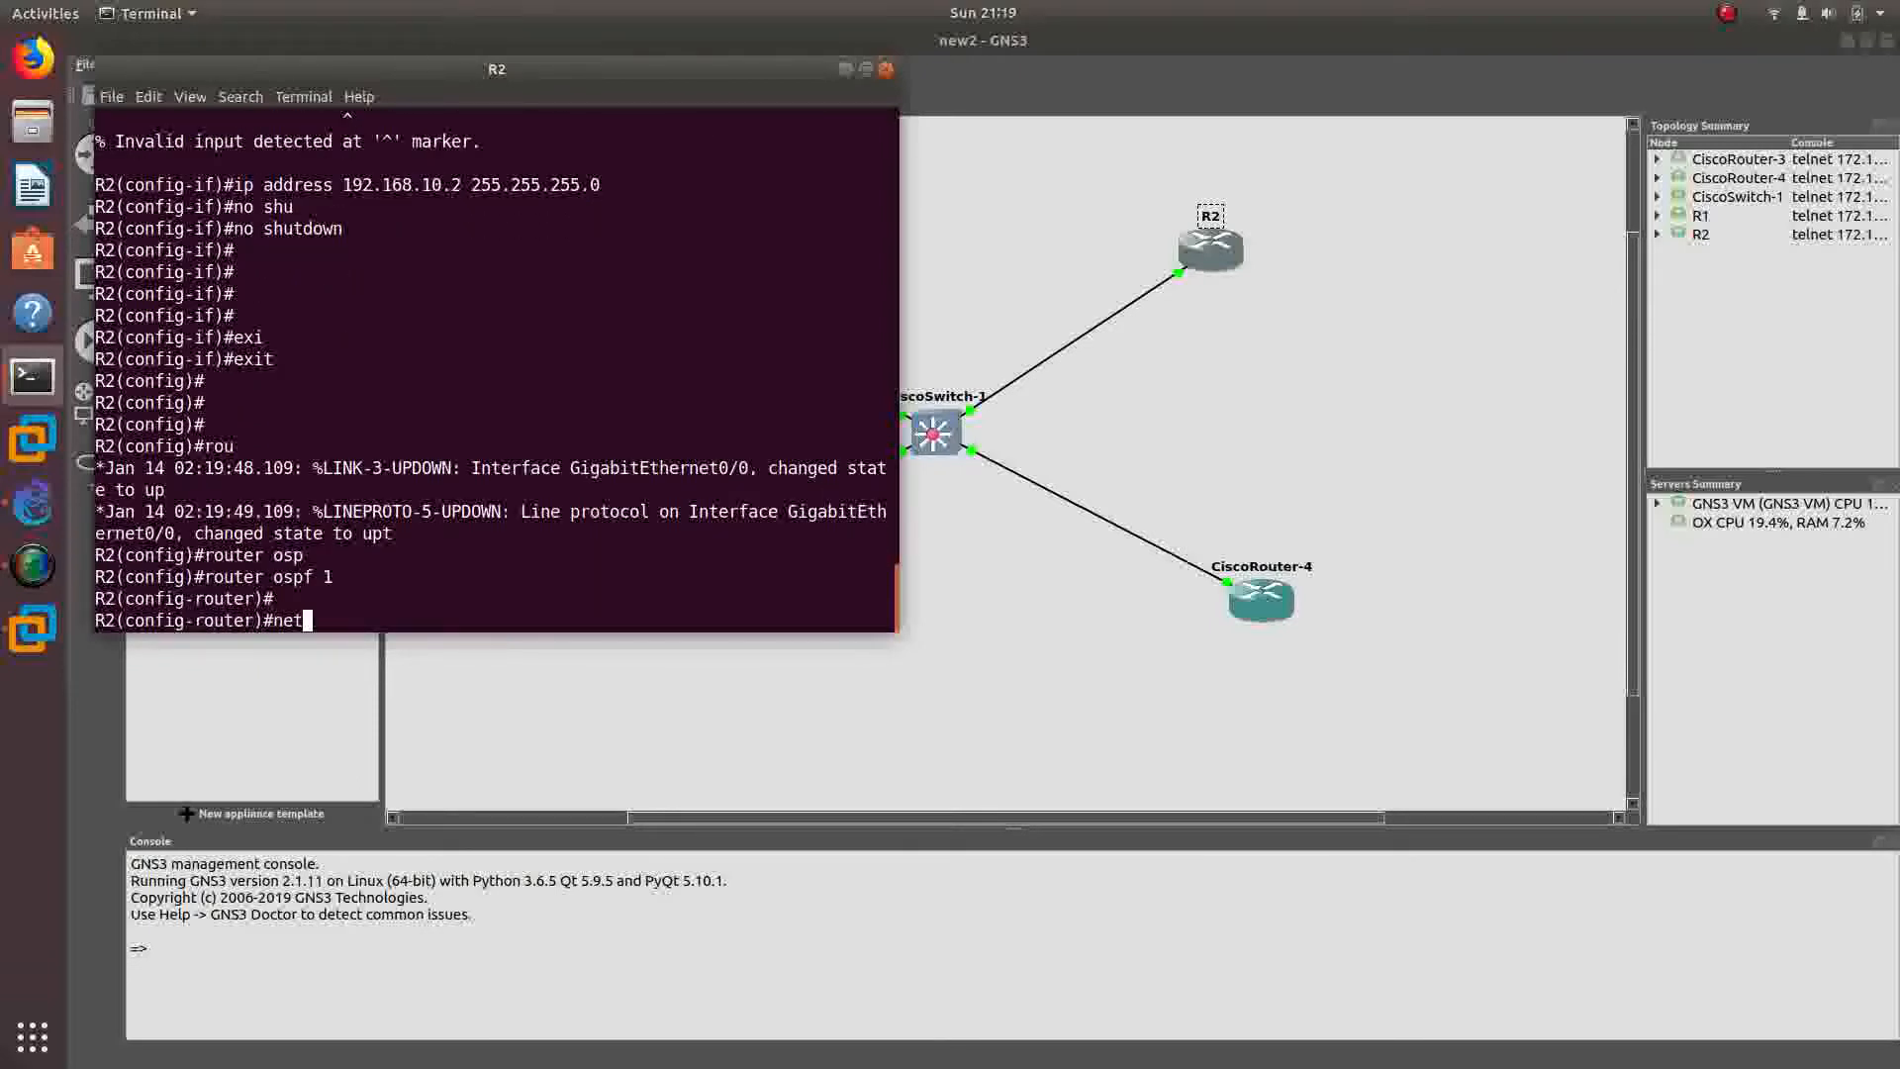
pyautogui.press('Tab')
pyautogui.write('19')
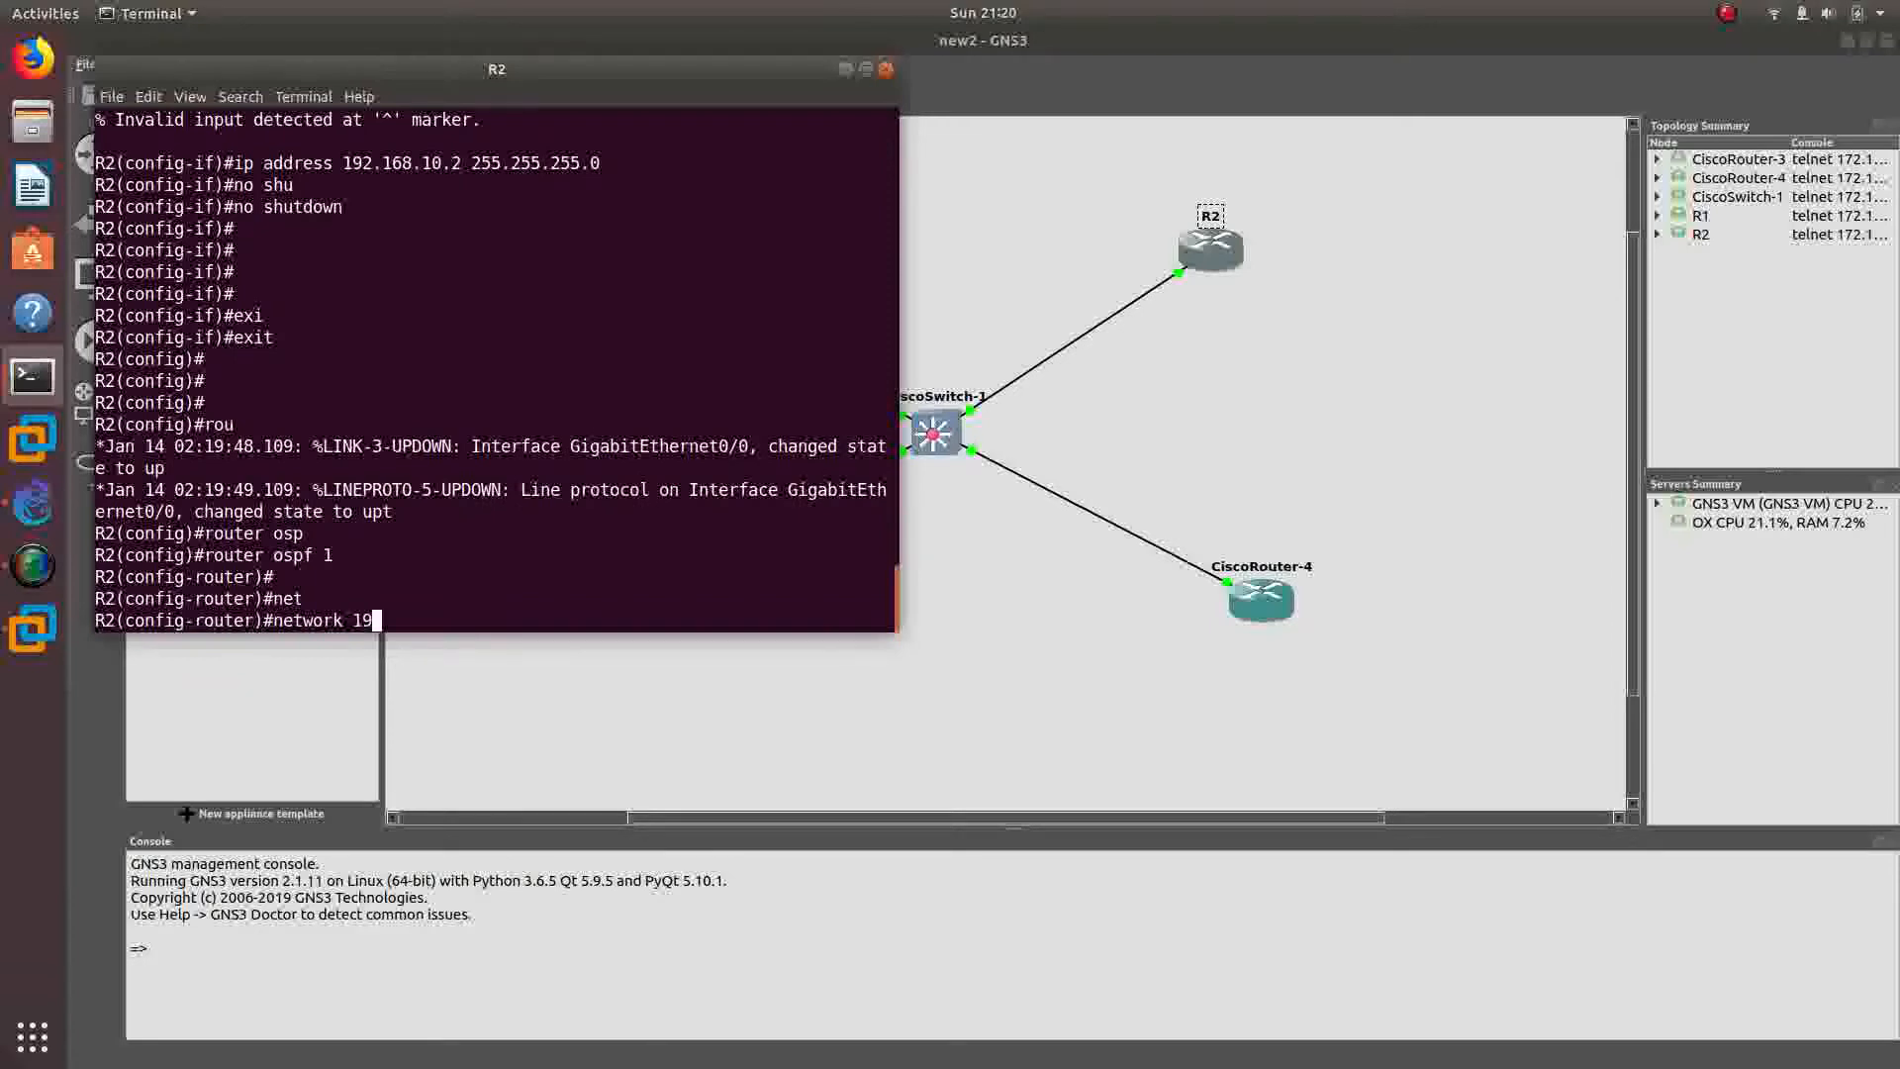
pyautogui.write('2.168.10.0 0.0.')
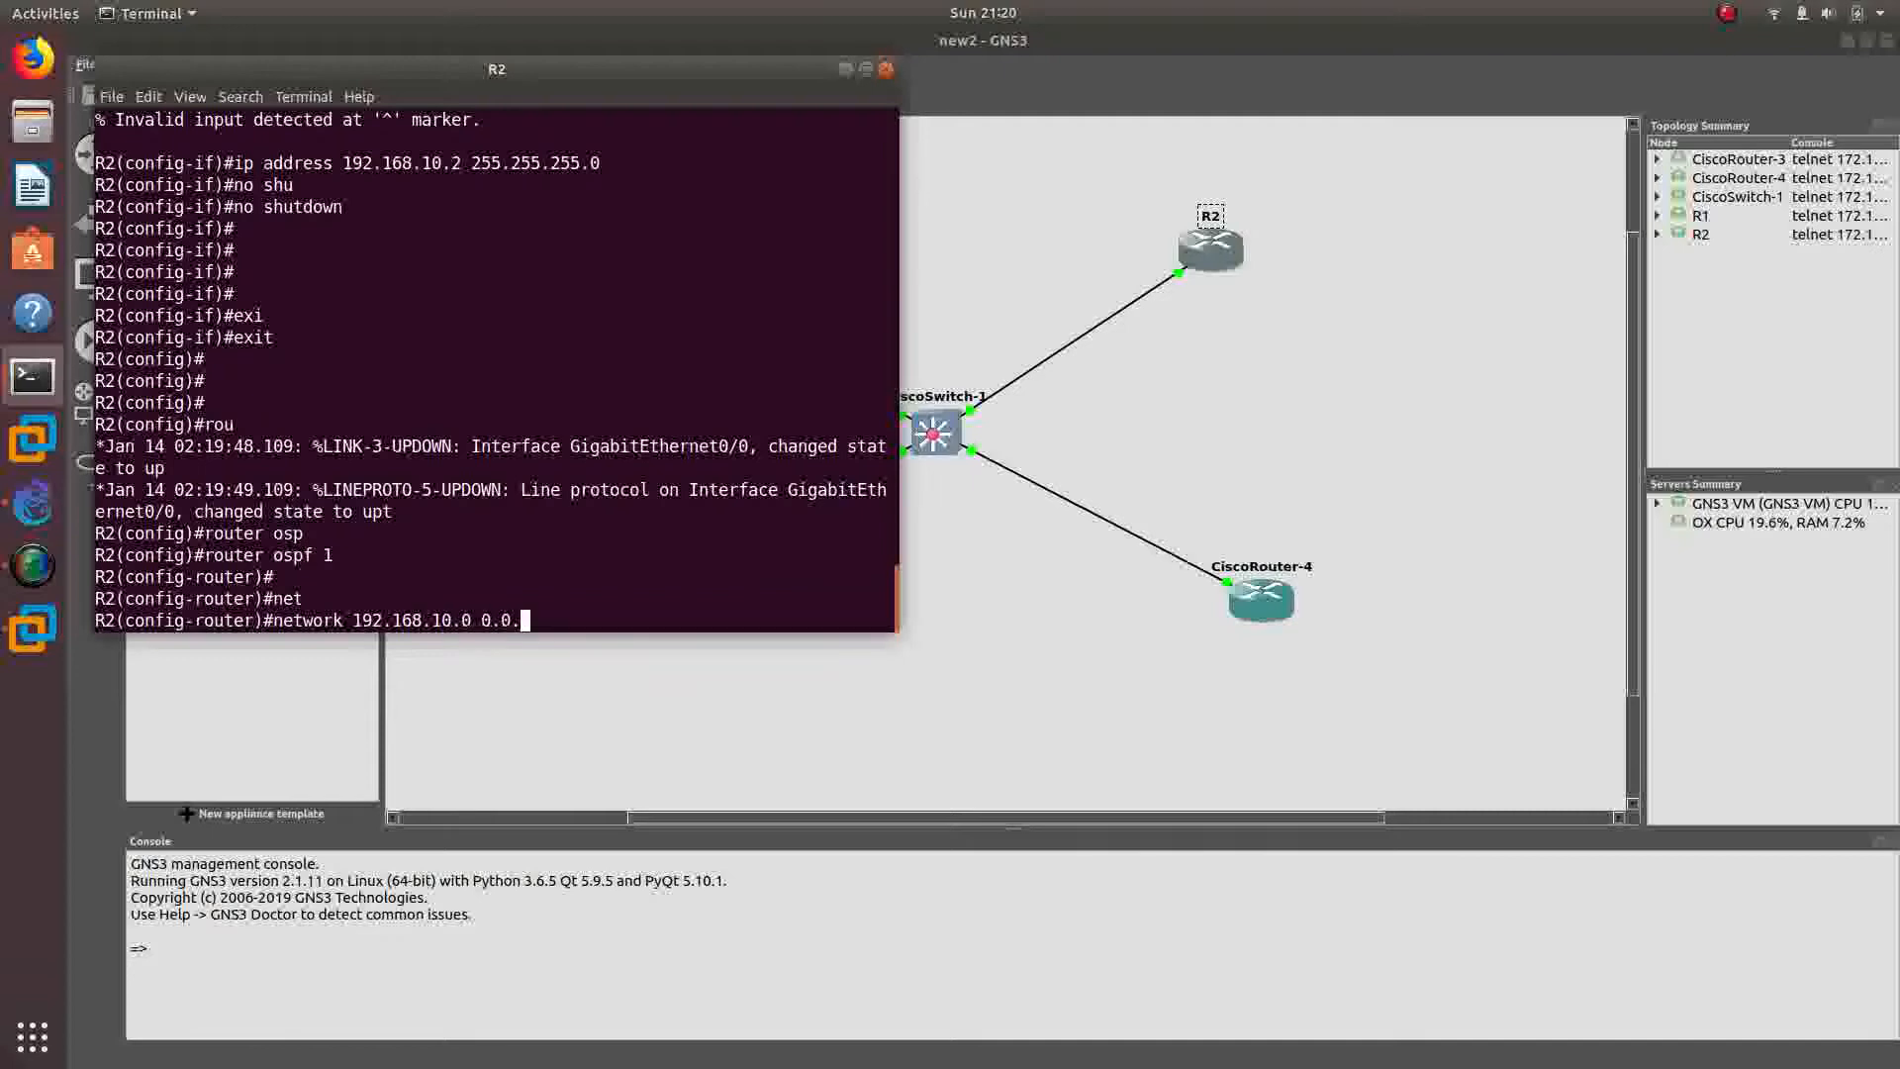
pyautogui.write('0.255 are')
pyautogui.press('Tab')
pyautogui.write('0')
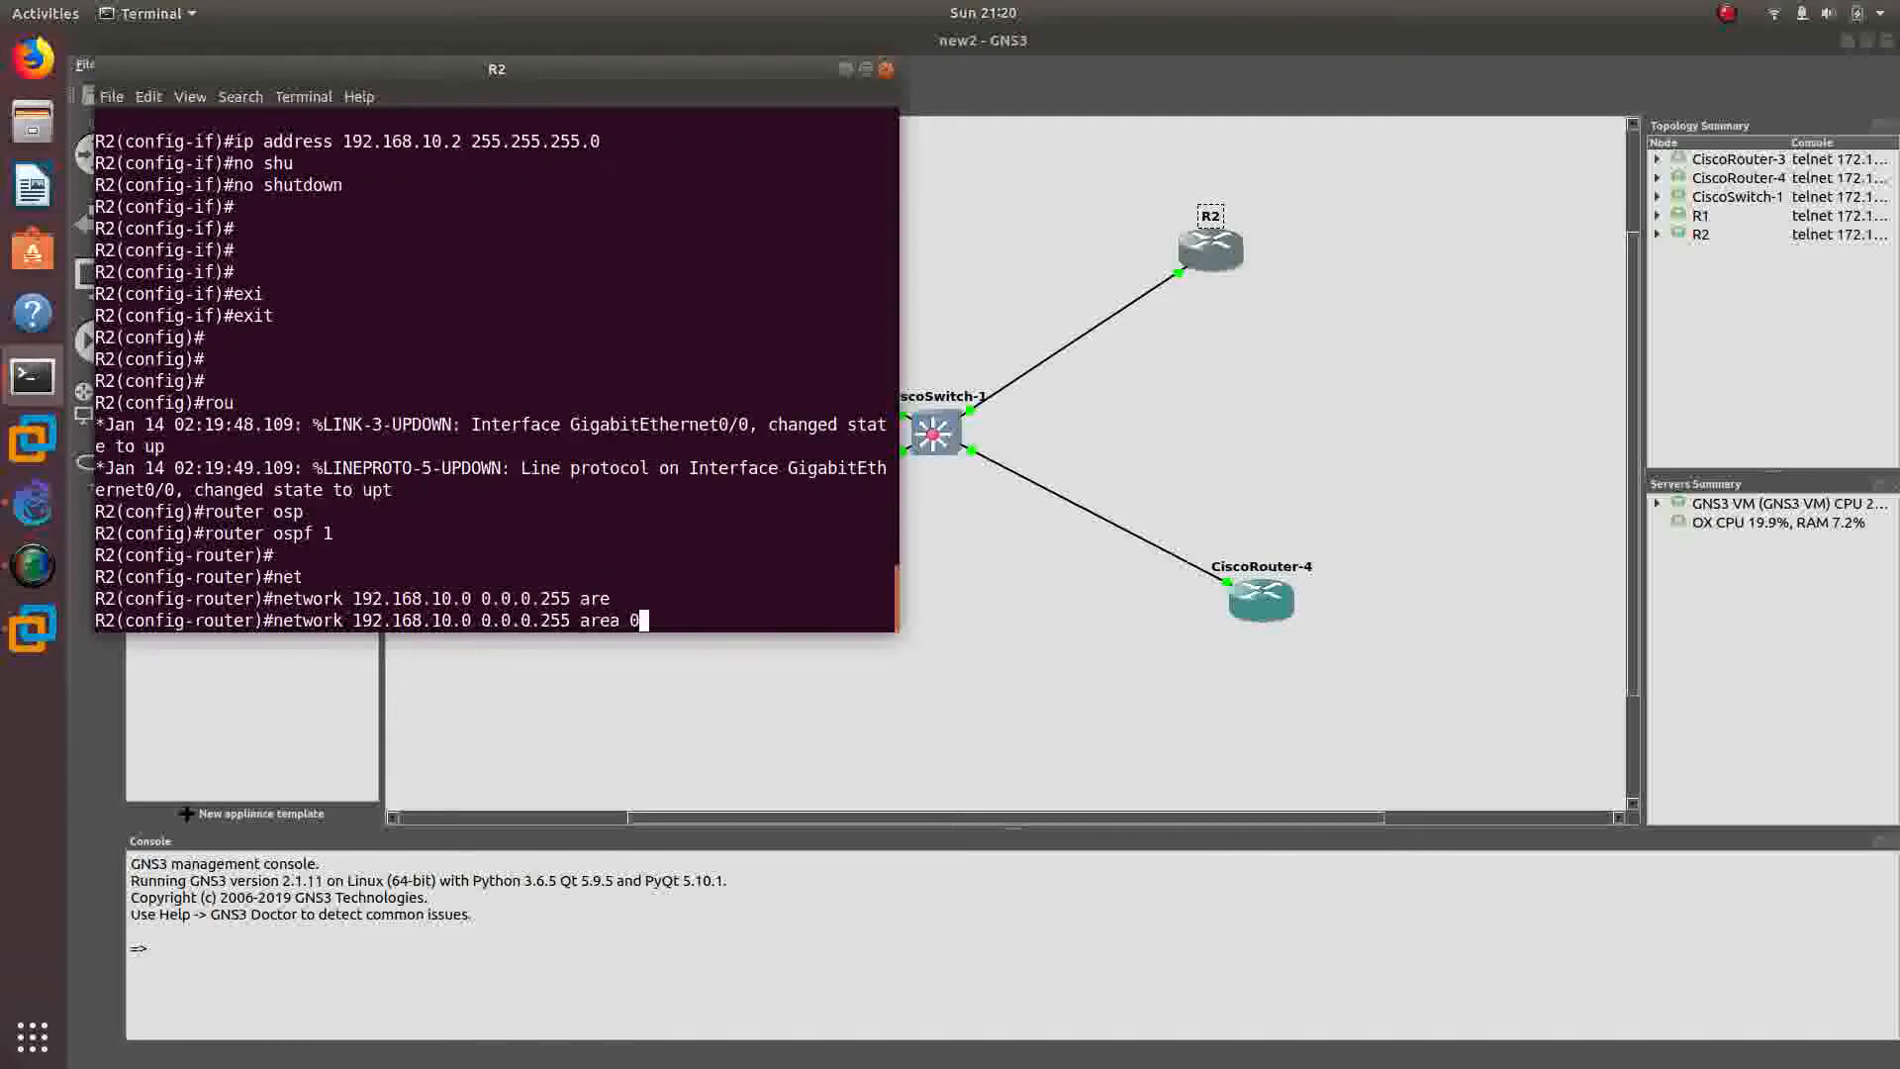
pyautogui.press('Return')
pyautogui.press('Return')
pyautogui.press('Return')
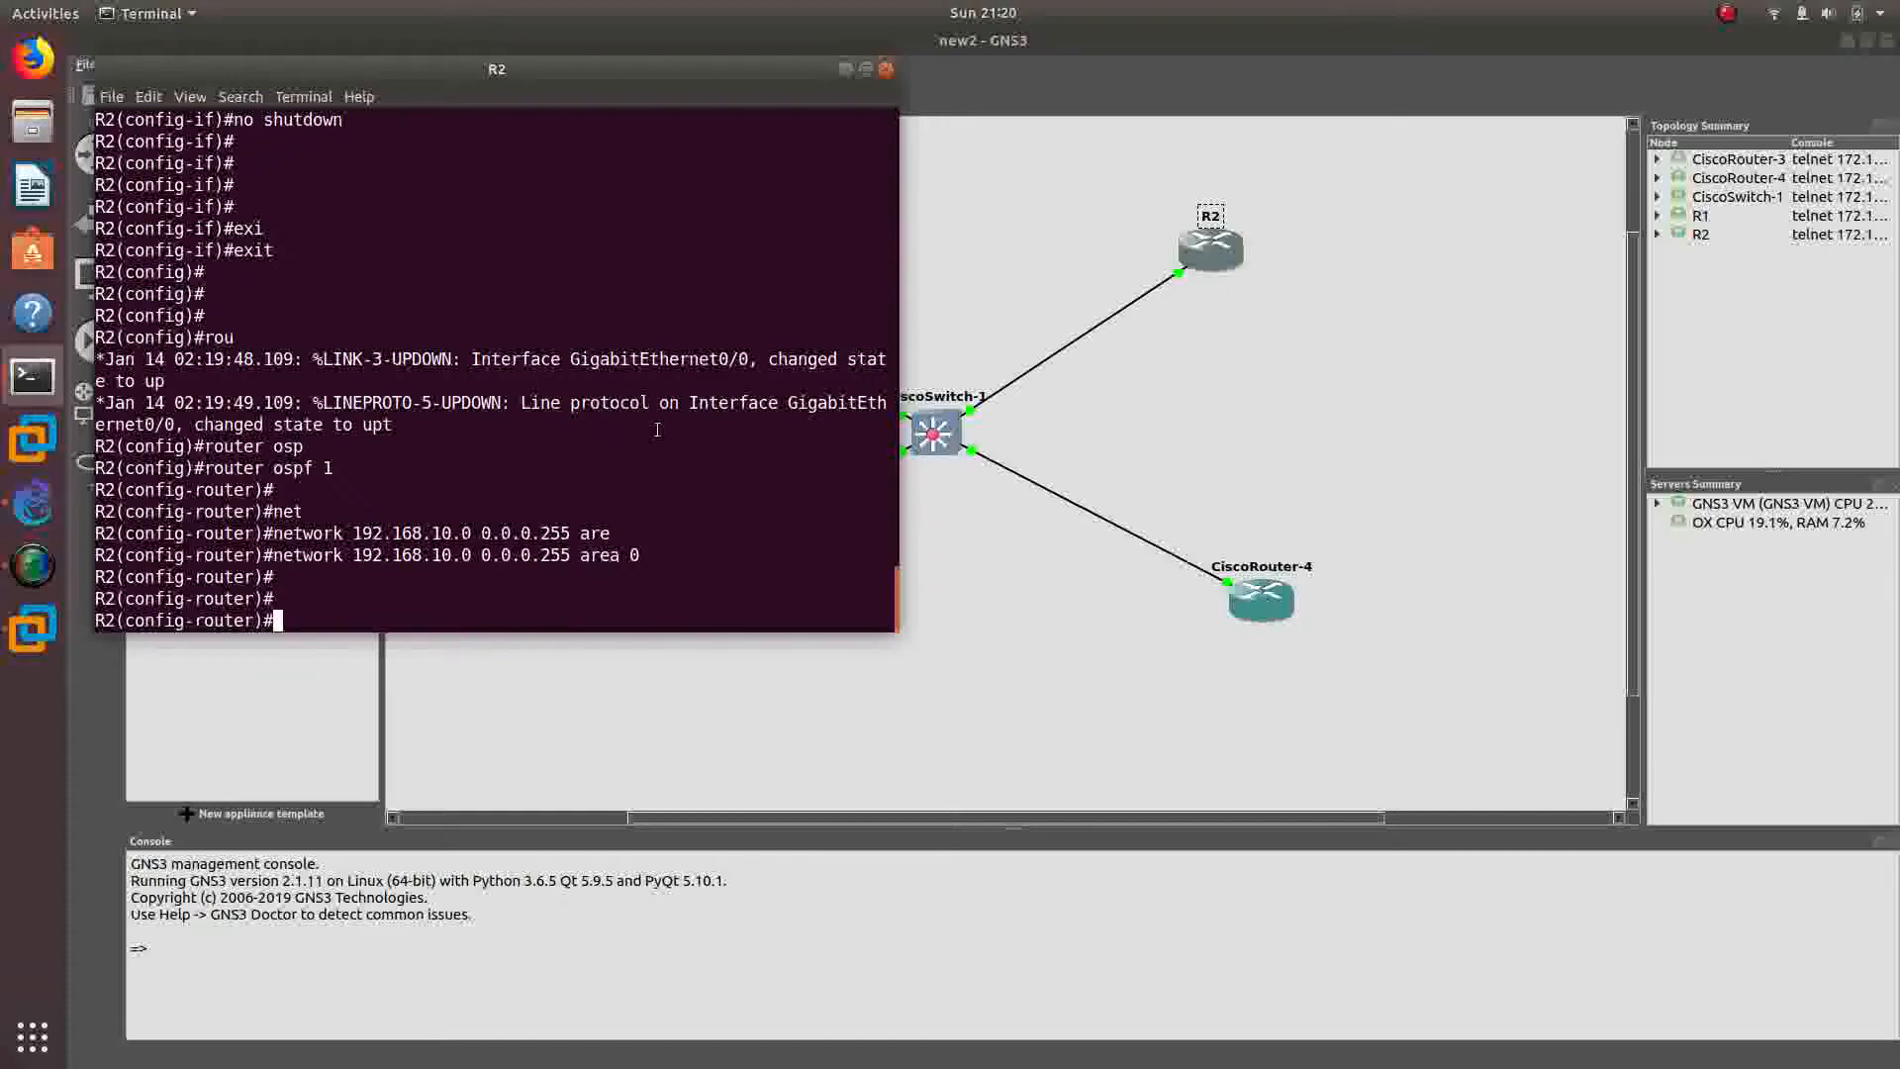
# - Highlight the OSPF adjacency message in R2's console and try to list the neighbors with "do show ospf nei"
pyautogui.moveTo(458, 65); pyautogui.dragTo(890, 173)
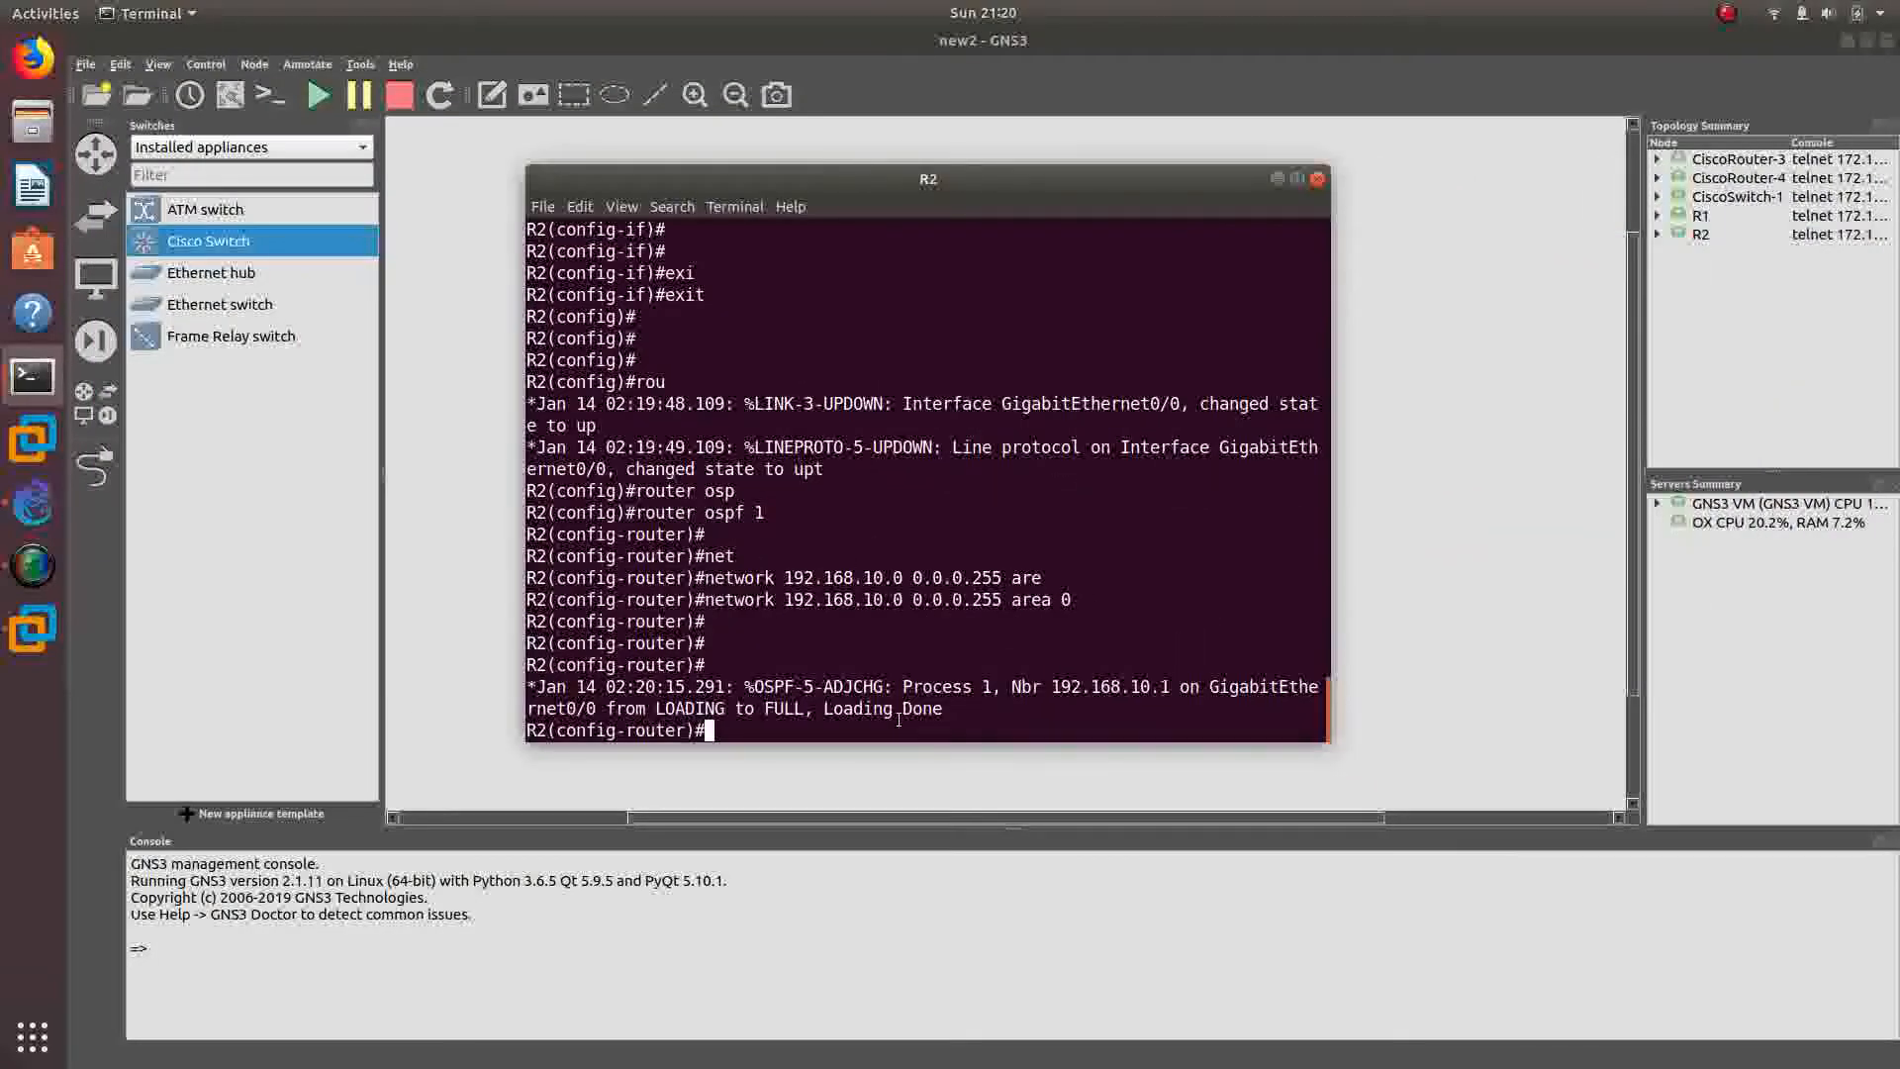
pyautogui.moveTo(959, 709); pyautogui.dragTo(520, 687)
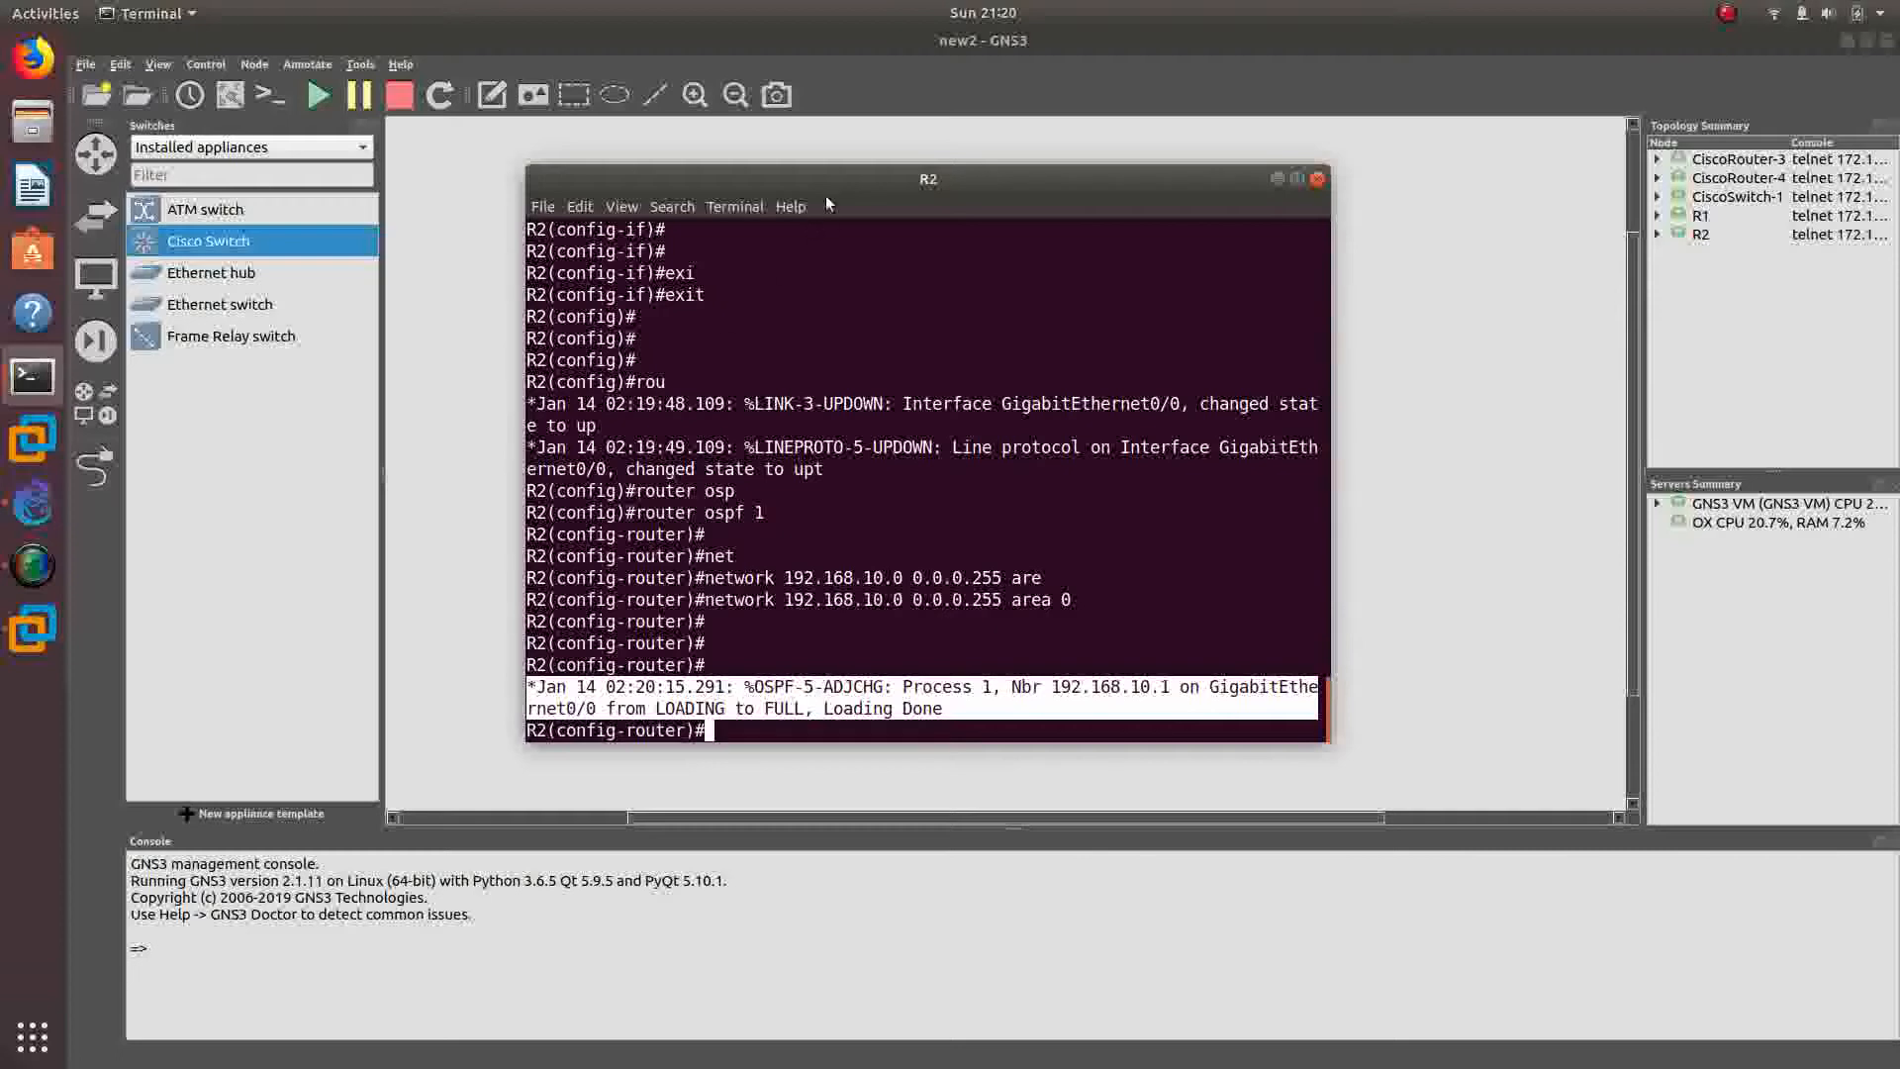
pyautogui.write('do show ')
pyautogui.write('ospf ne')
pyautogui.write('i')
pyautogui.press('Return')
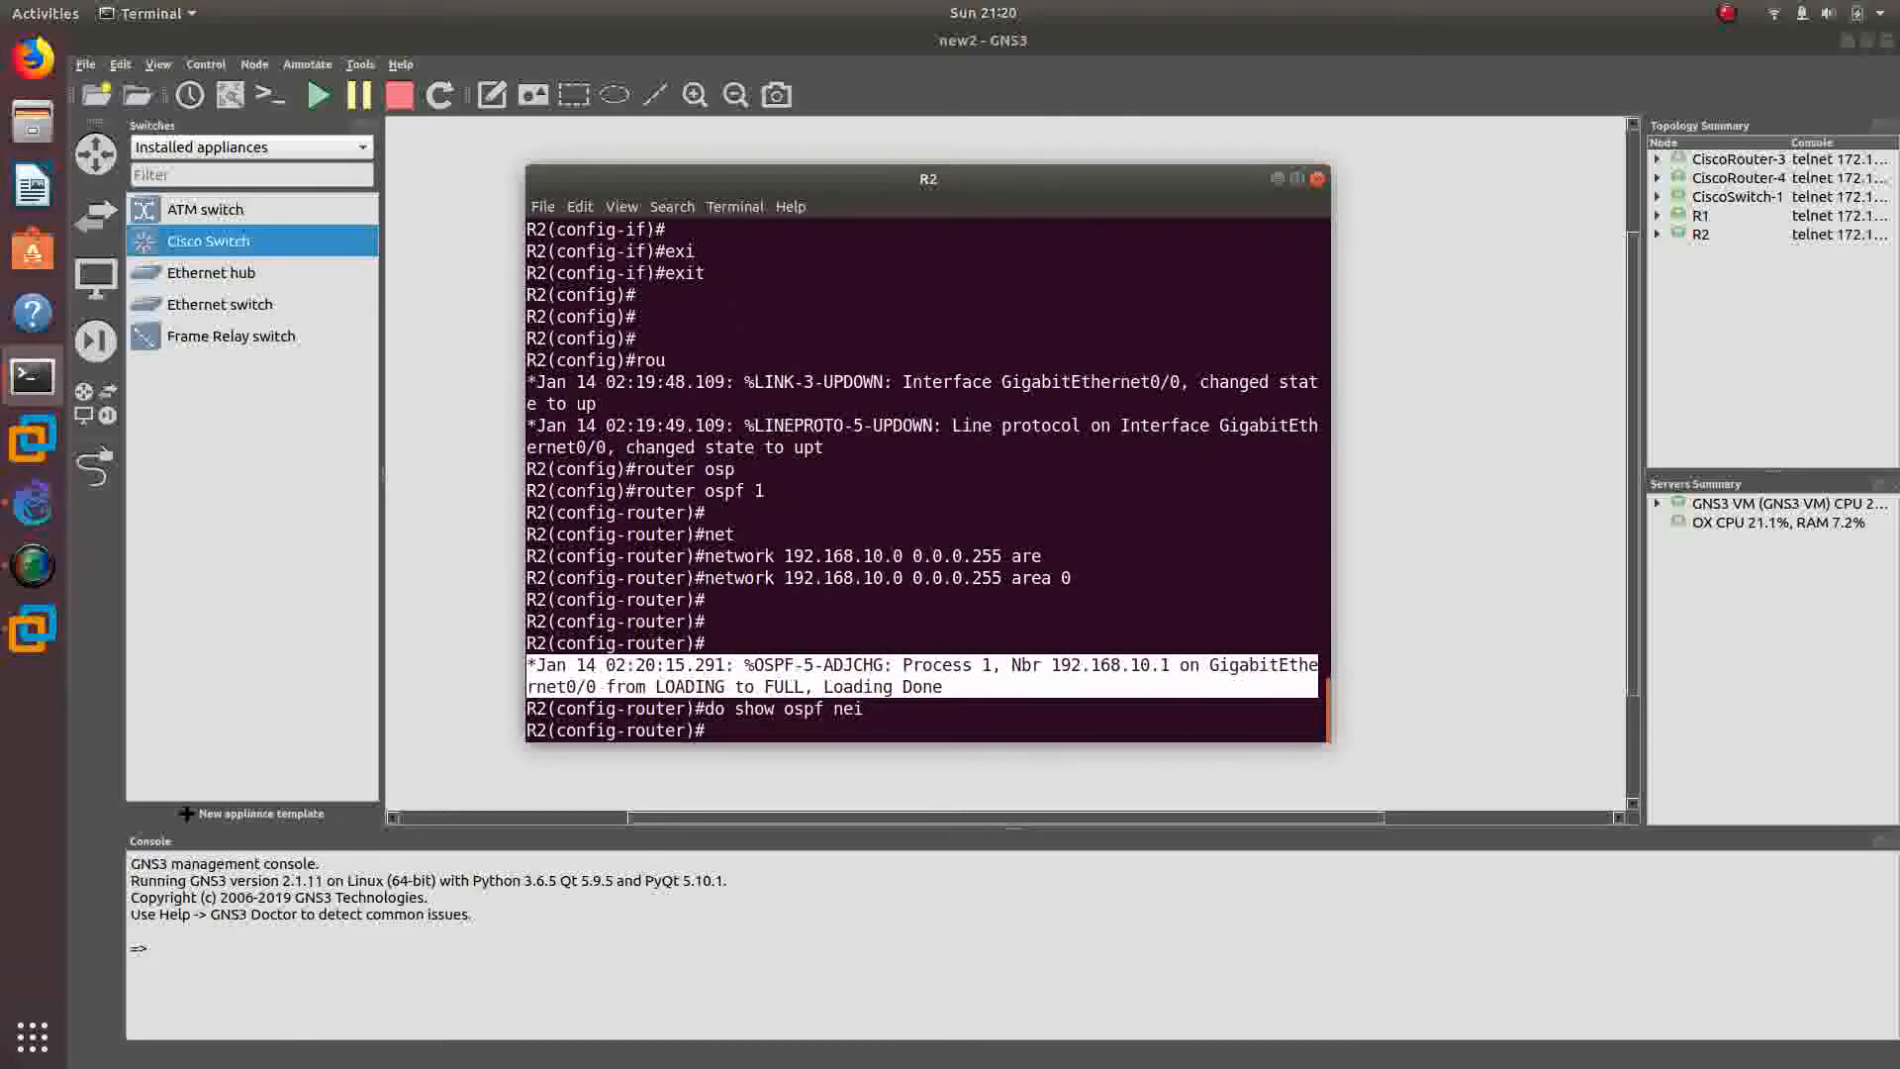
# - Correct the command to "do show ip ospf nei", run it on R2, and highlight the listed neighbor ID
pyautogui.press('Up')
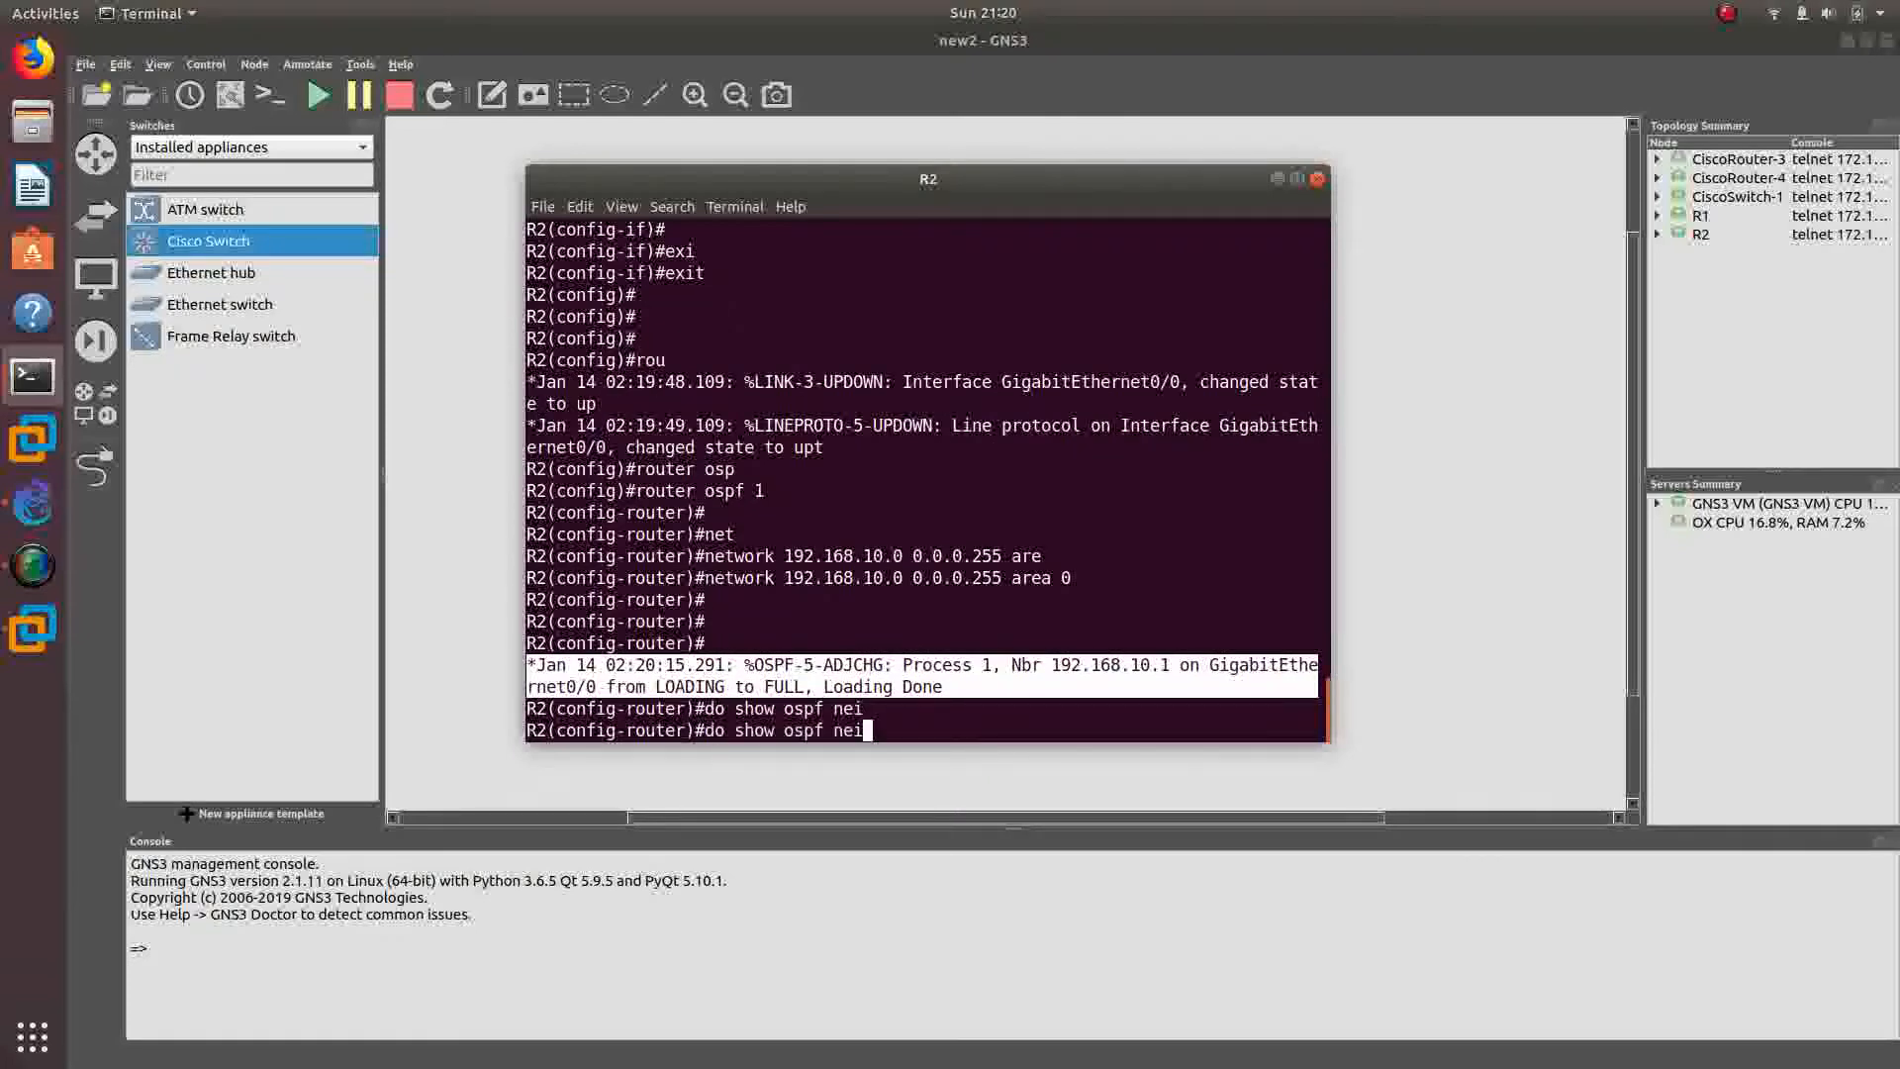
pyautogui.press('Left')
pyautogui.press('Left')
pyautogui.press('Left')
pyautogui.press('Left')
pyautogui.press('Left')
pyautogui.press('Left')
pyautogui.press('Left')
pyautogui.press('Left')
pyautogui.press('Left')
pyautogui.write('ip')
pyautogui.press('Return')
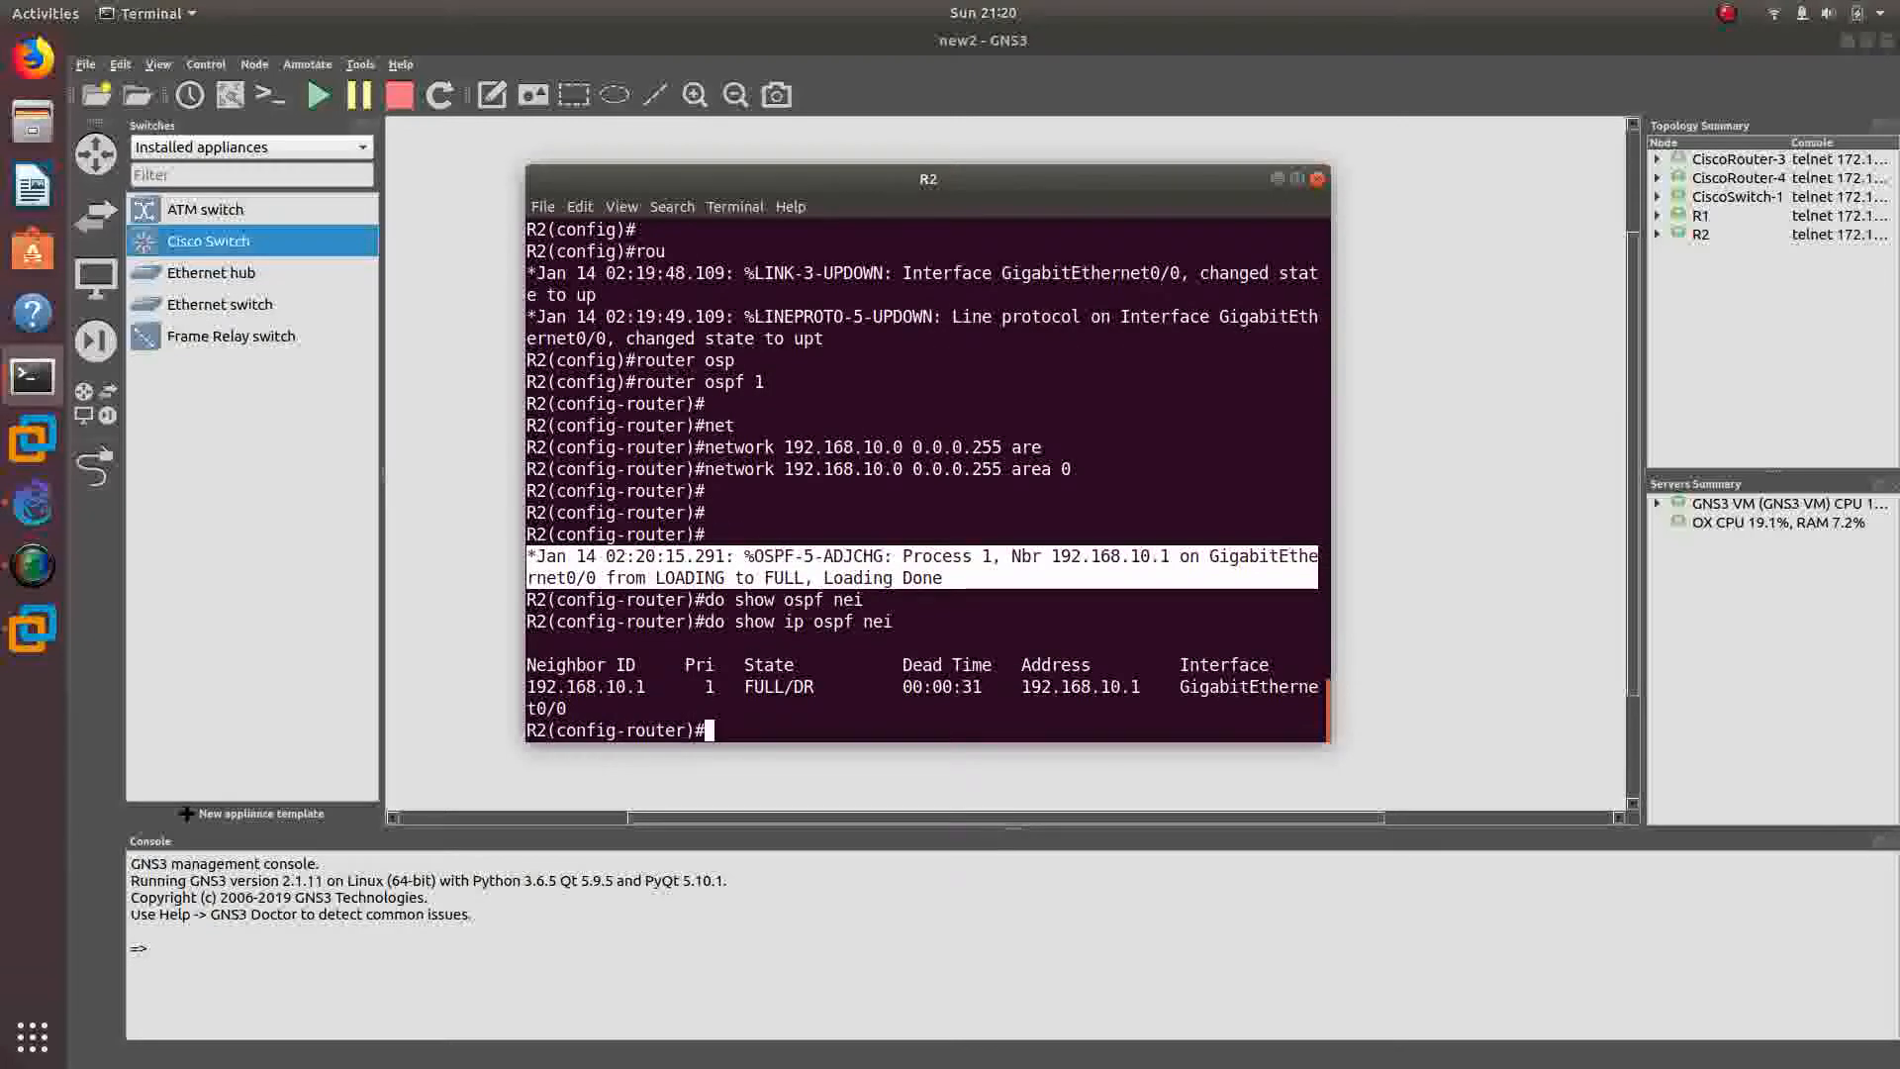
pyautogui.moveTo(654, 687); pyautogui.dragTo(530, 688)
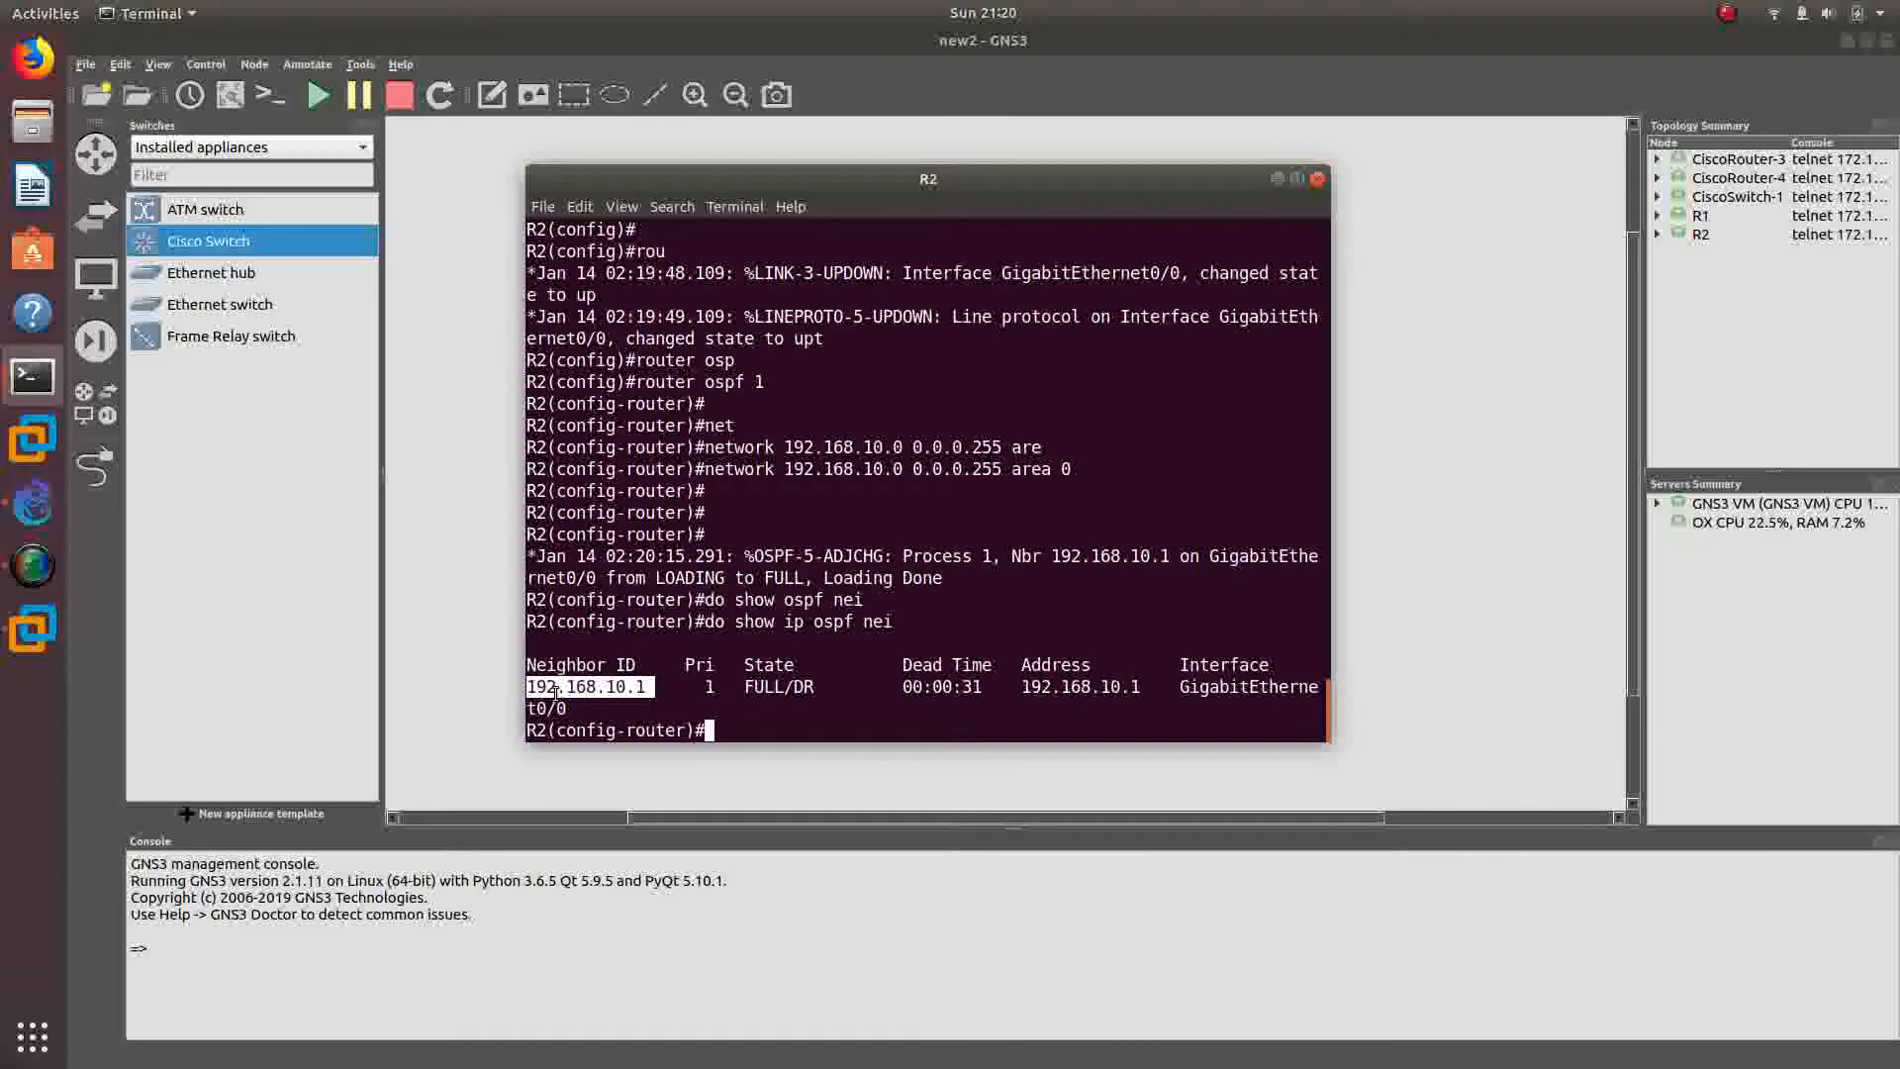
# - Return to the GNS3 topology and rename the CiscoRouter-3 node to R3
pyautogui.moveTo(801, 171)
pyautogui.mouseDown()
pyautogui.moveTo(1282, 198)
pyautogui.moveTo(1282, 338)
pyautogui.moveTo(1122, 368)
pyautogui.moveTo(769, 170)
pyautogui.mouseUp()
pyautogui.click(1183, 155)
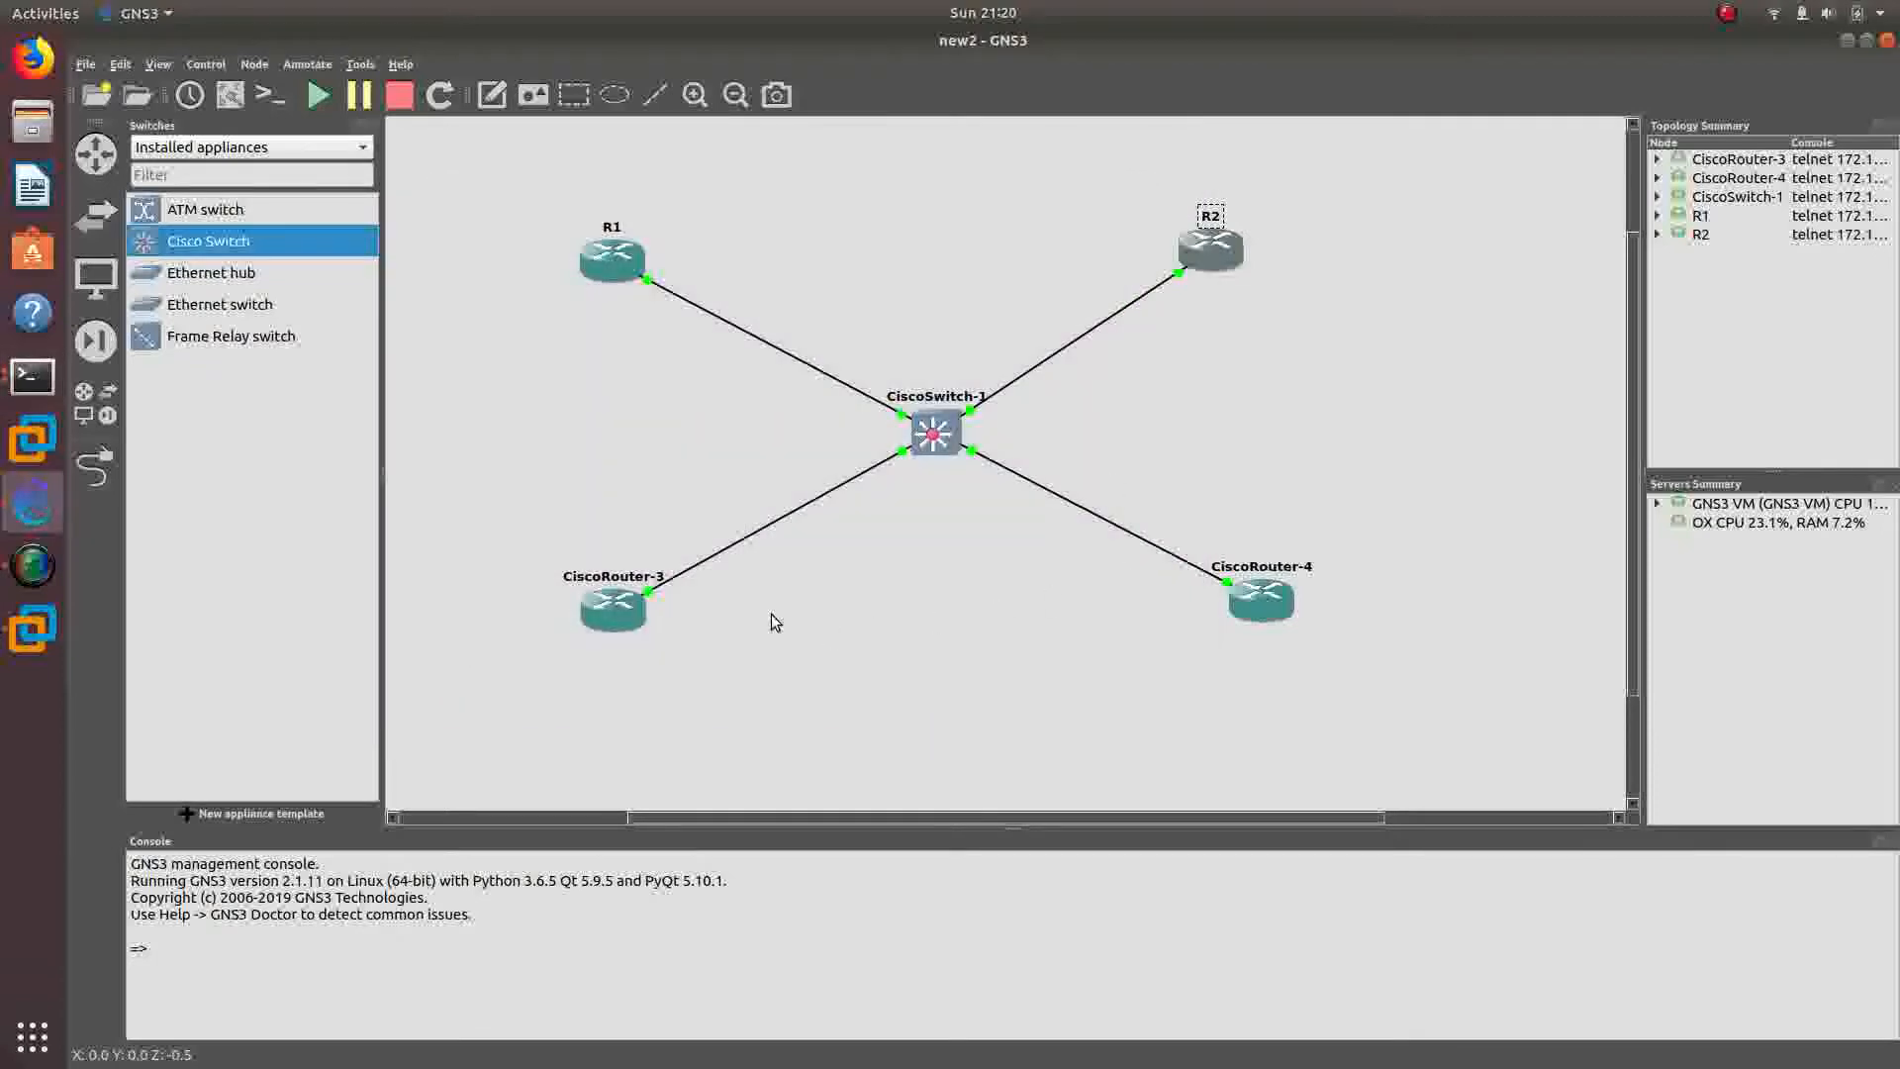
pyautogui.click(626, 584)
pyautogui.doubleClick(626, 584)
pyautogui.write('R3')
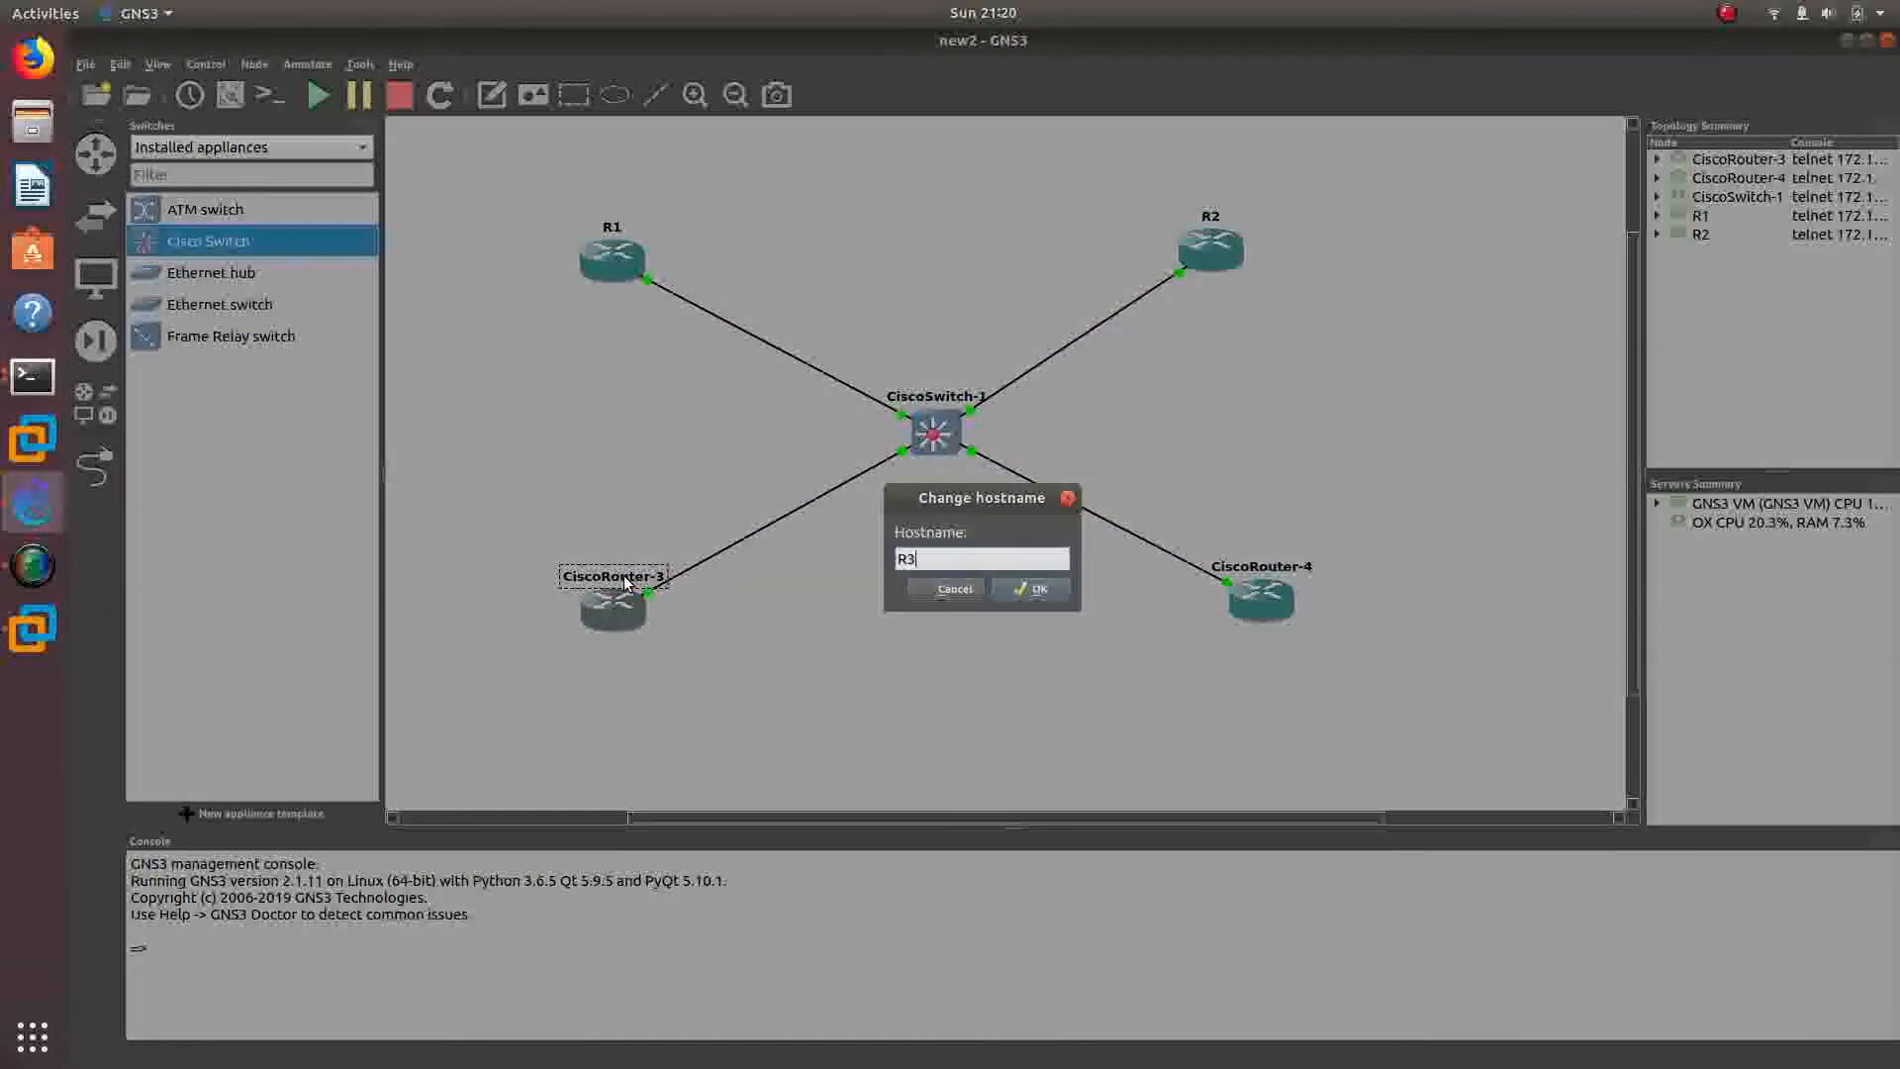
pyautogui.press('Return')
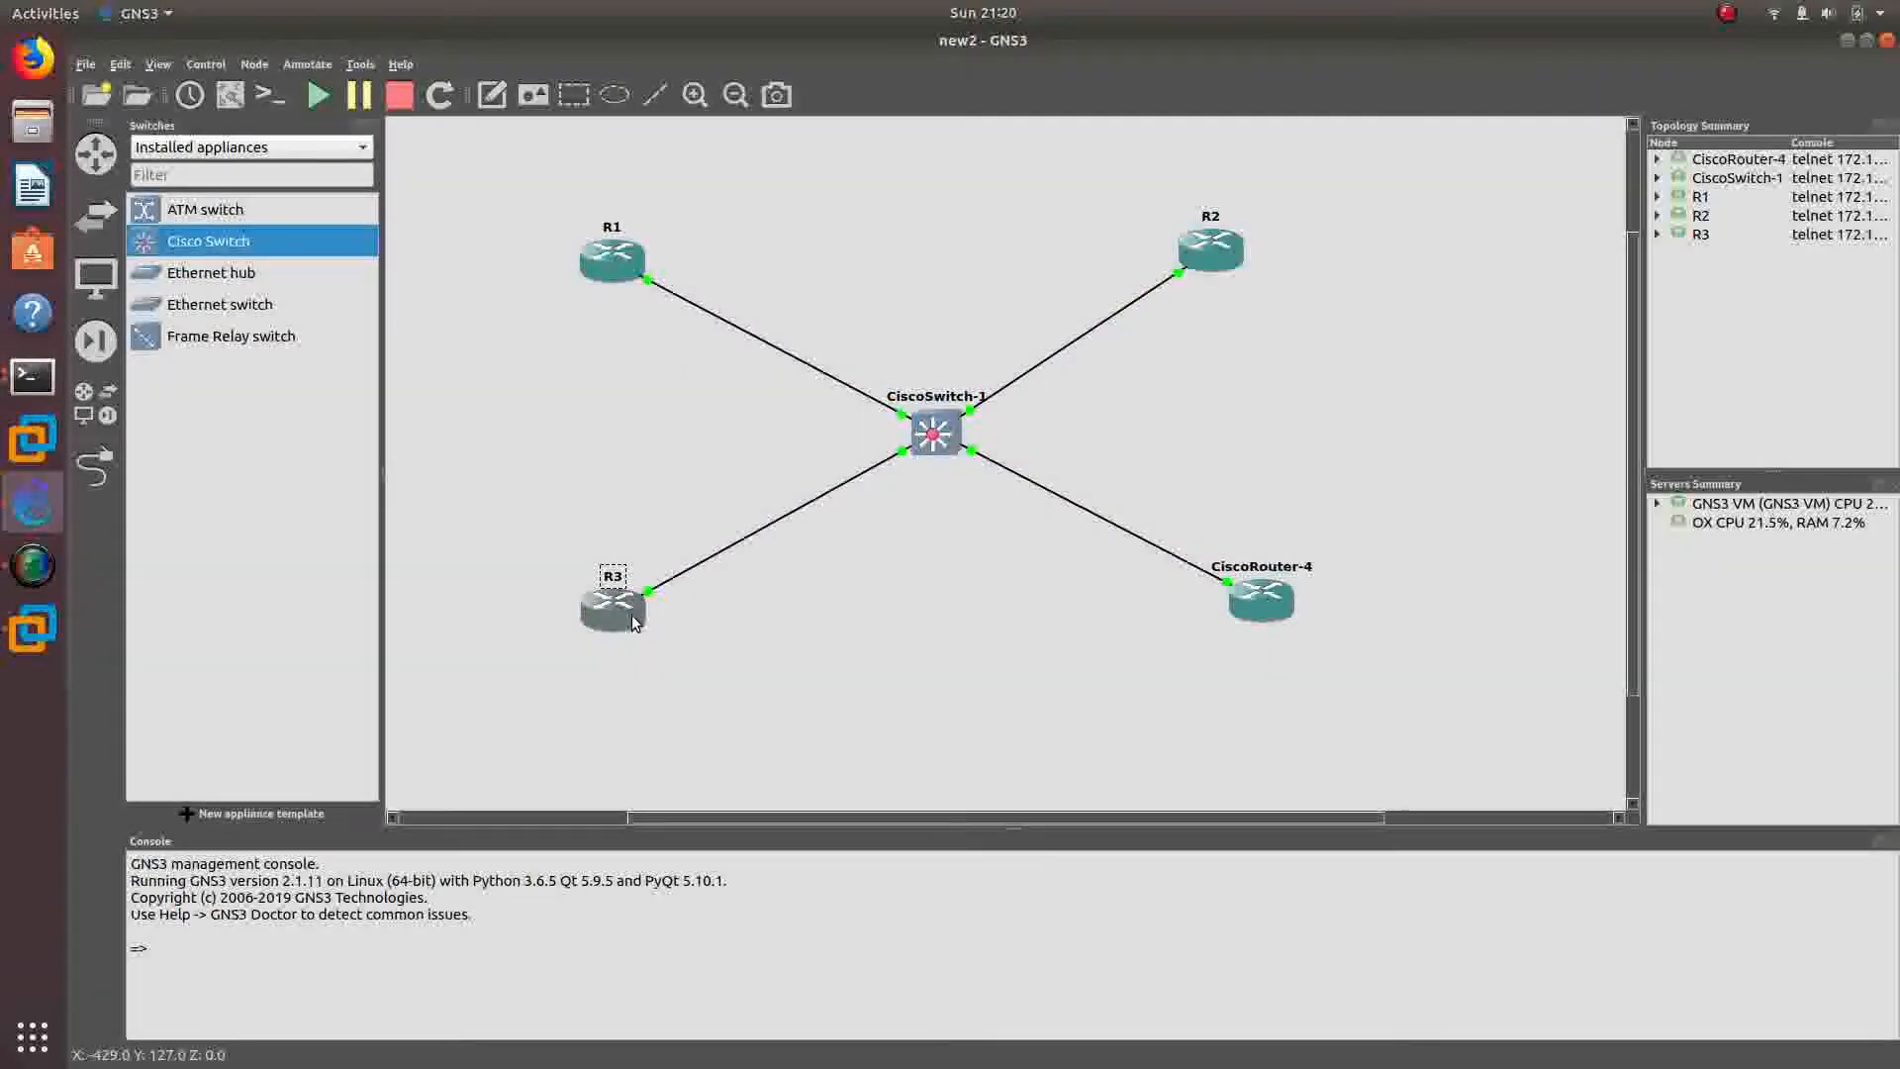
# - Open R3's console and enter global configuration mode with "config t"
pyautogui.rightClick(635, 621)
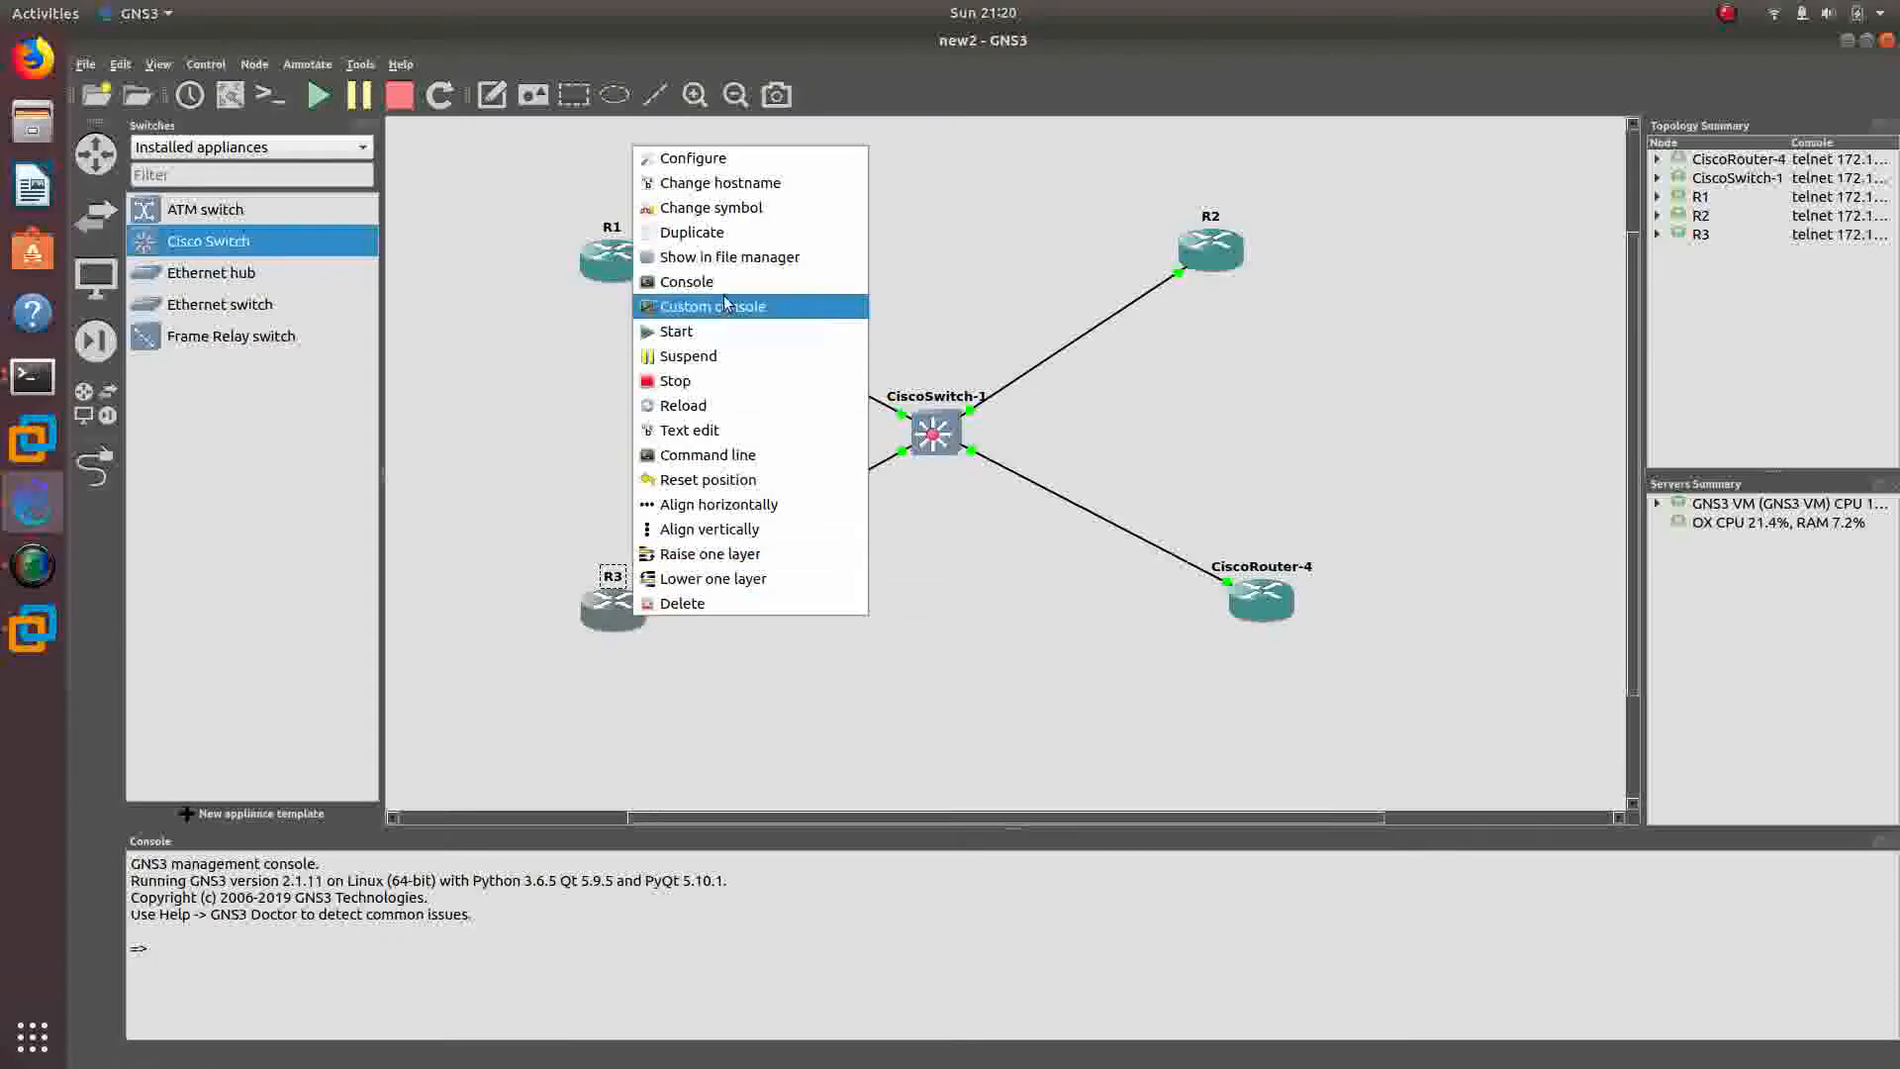
pyautogui.click(878, 491)
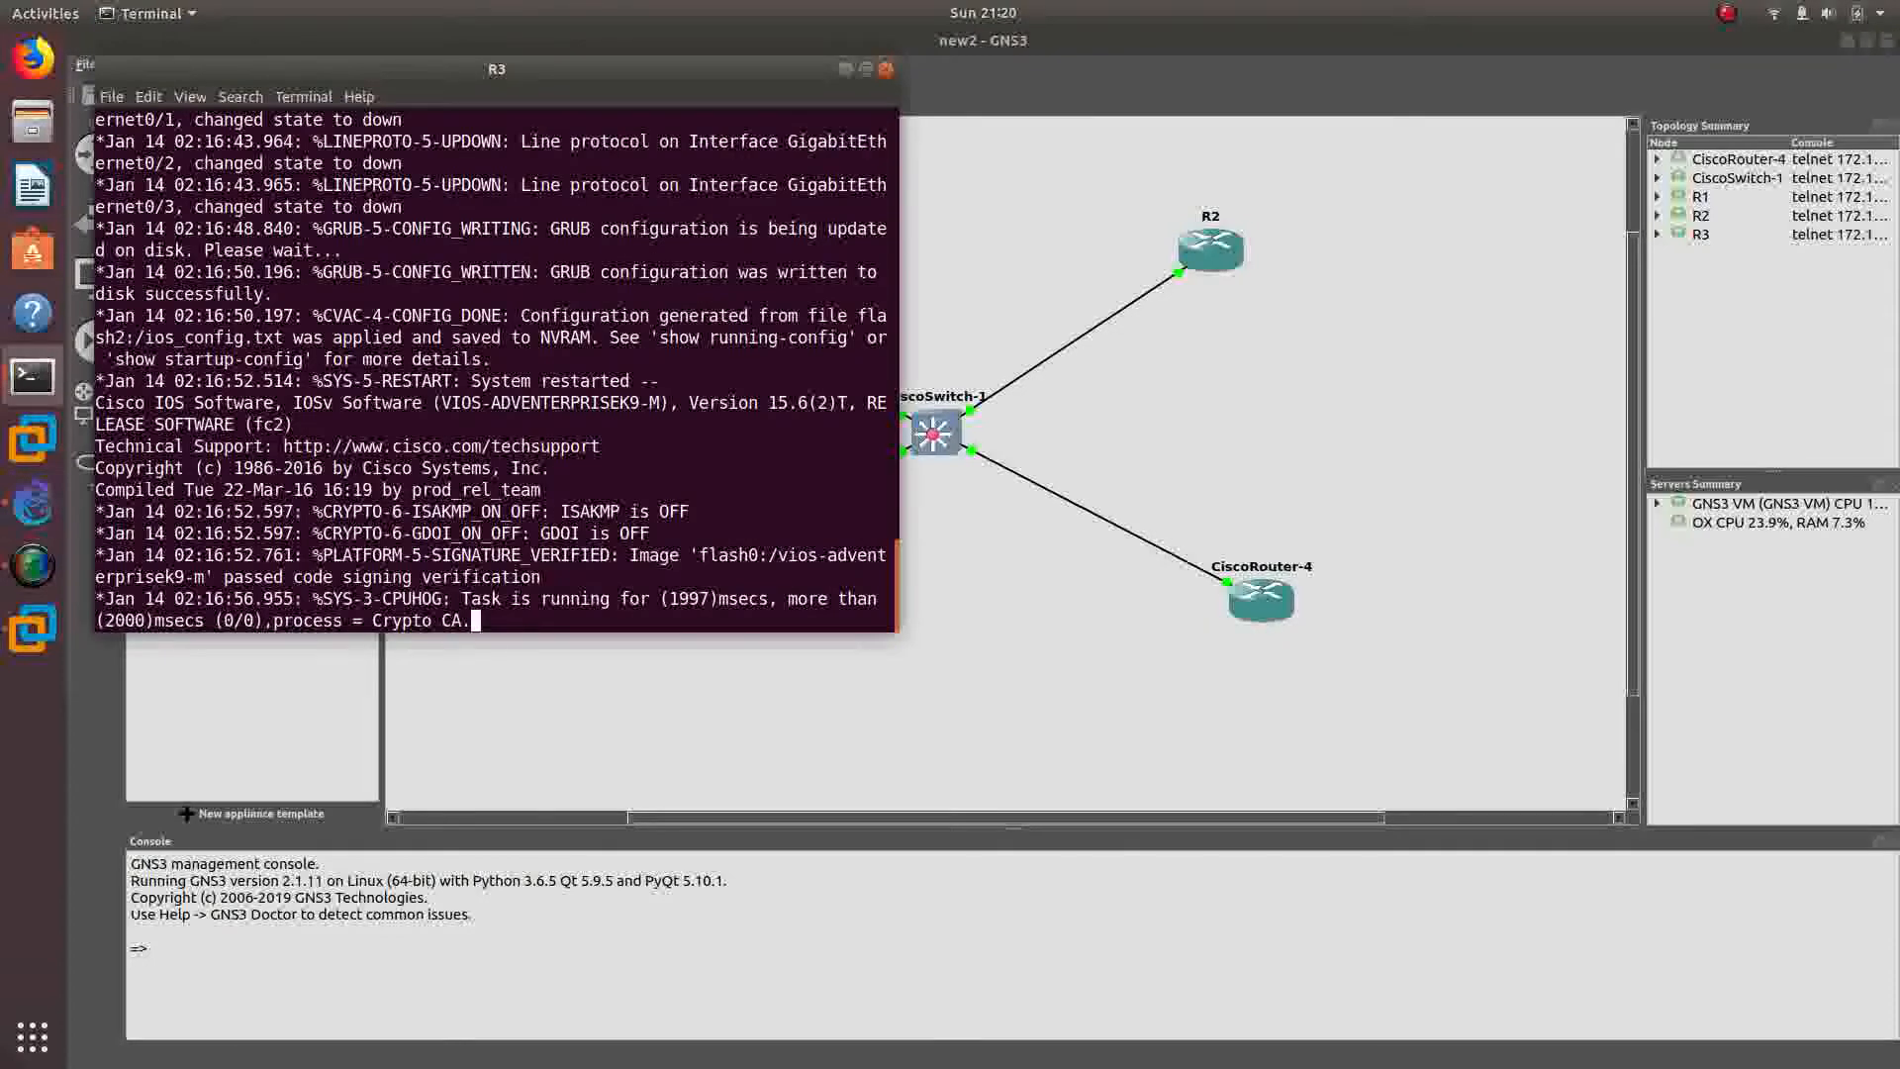
pyautogui.press('Return')
pyautogui.press('Return')
pyautogui.press('Return')
pyautogui.write('config t')
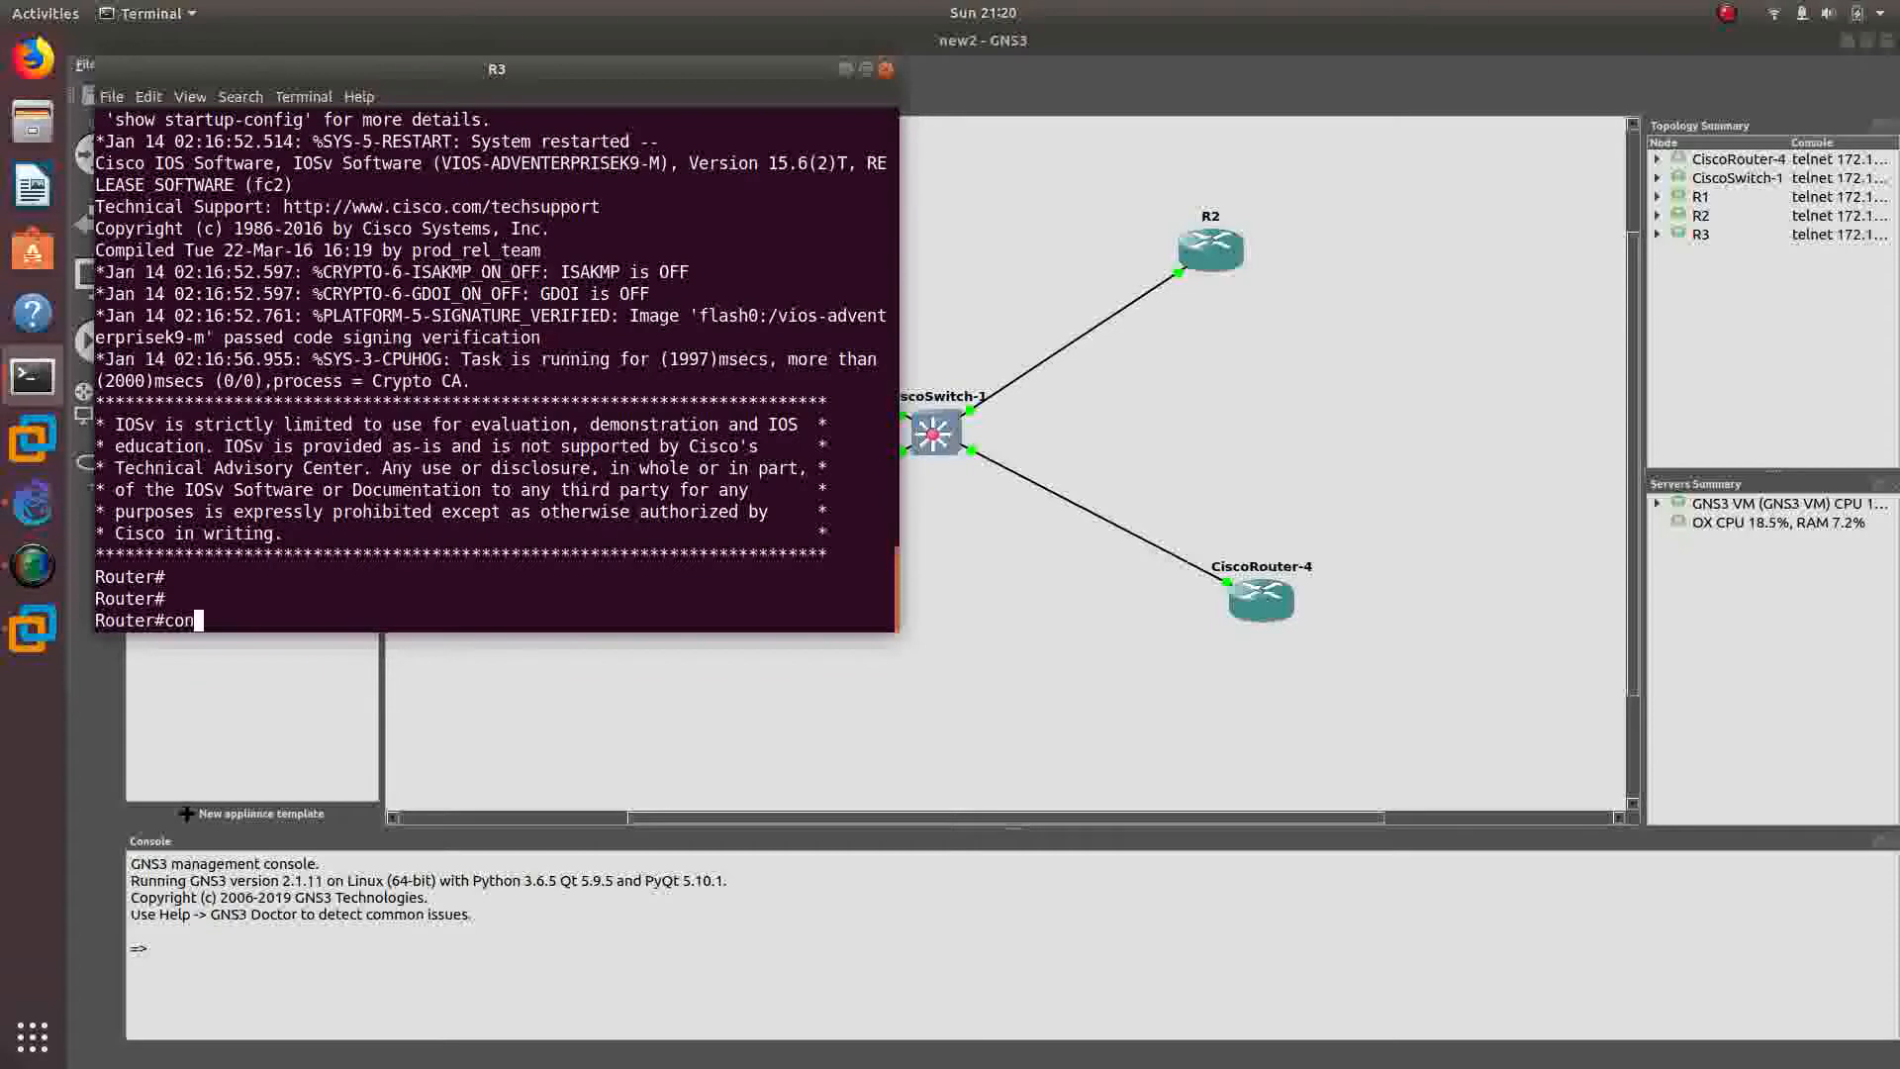
pyautogui.press('Return')
pyautogui.press('Return')
pyautogui.press('Return')
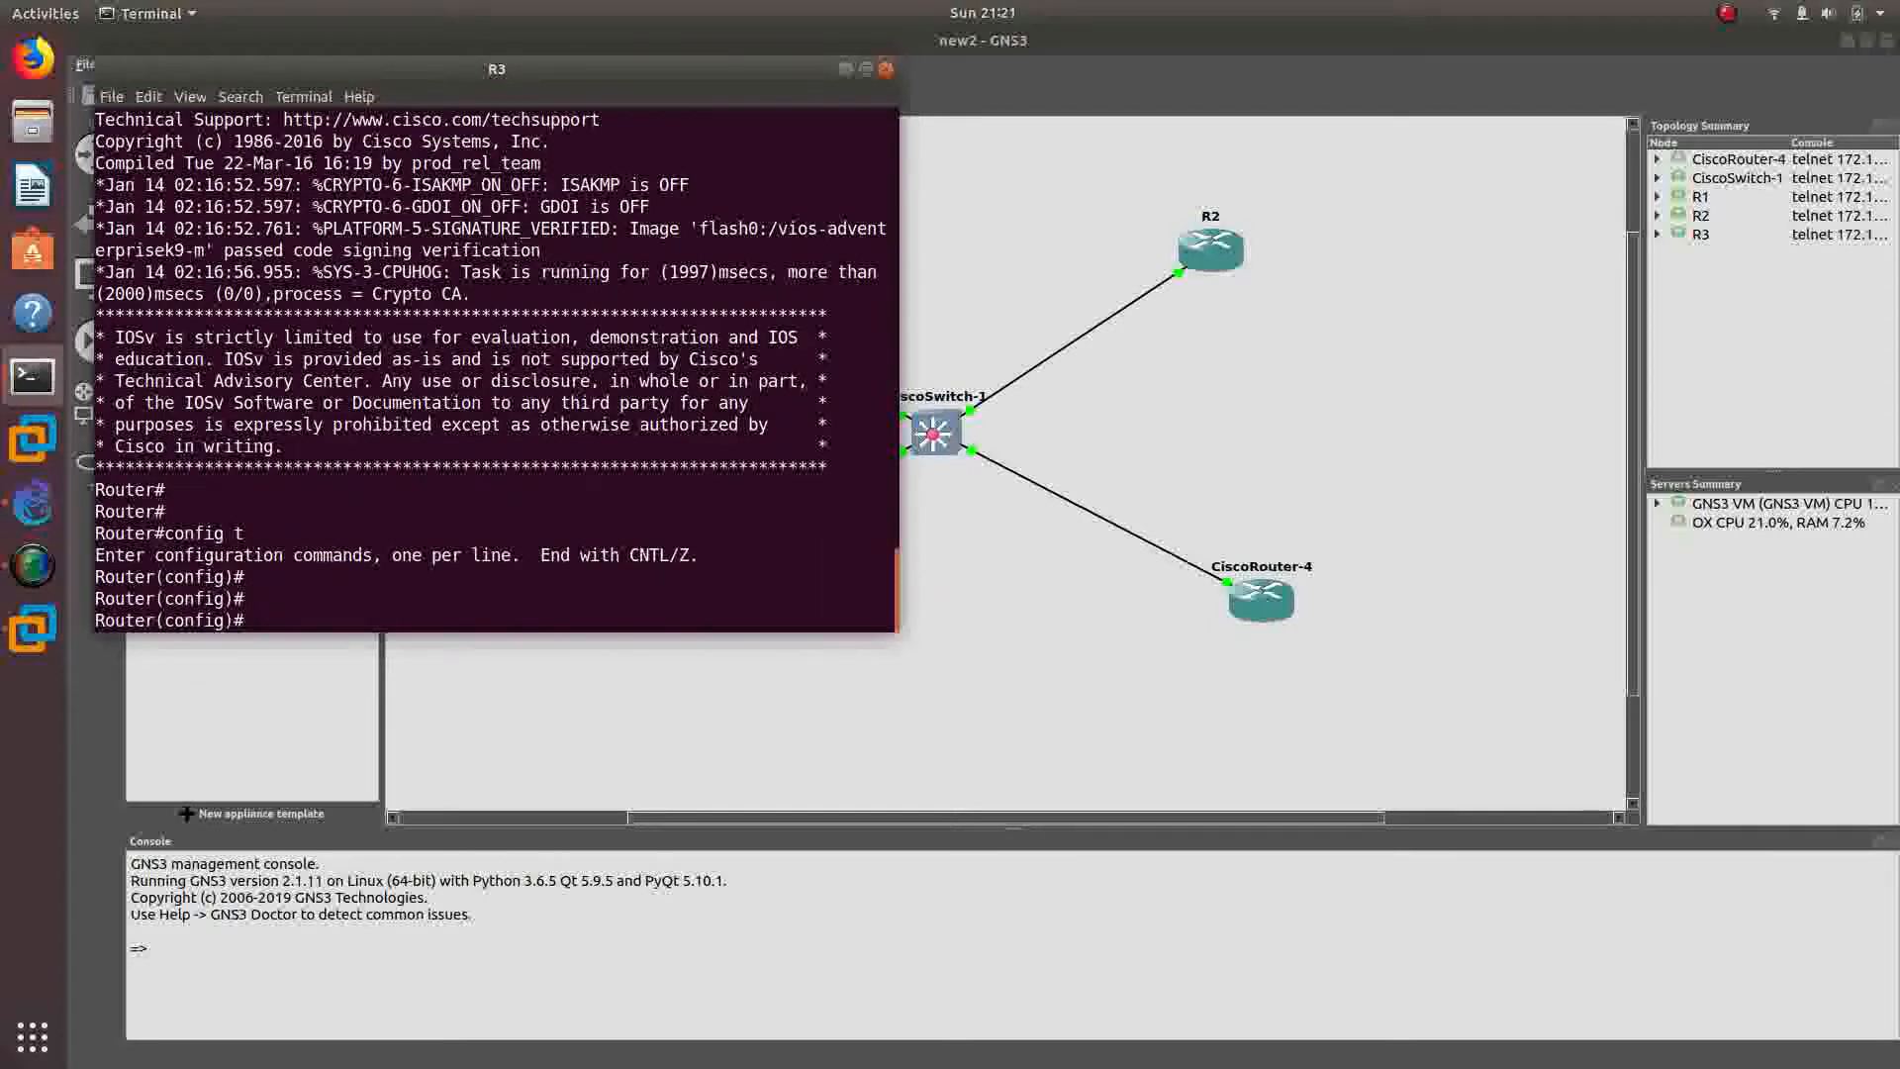
# - Set the router's hostname to R3 in global configuration mode
pyautogui.write('hhis')
pyautogui.press('BackSpace')
pyautogui.press('BackSpace')
pyautogui.press('BackSpace')
pyautogui.write('o')
pyautogui.press('Tab')
pyautogui.write('R3')
pyautogui.press('Return')
pyautogui.press('Return')
pyautogui.press('Return')
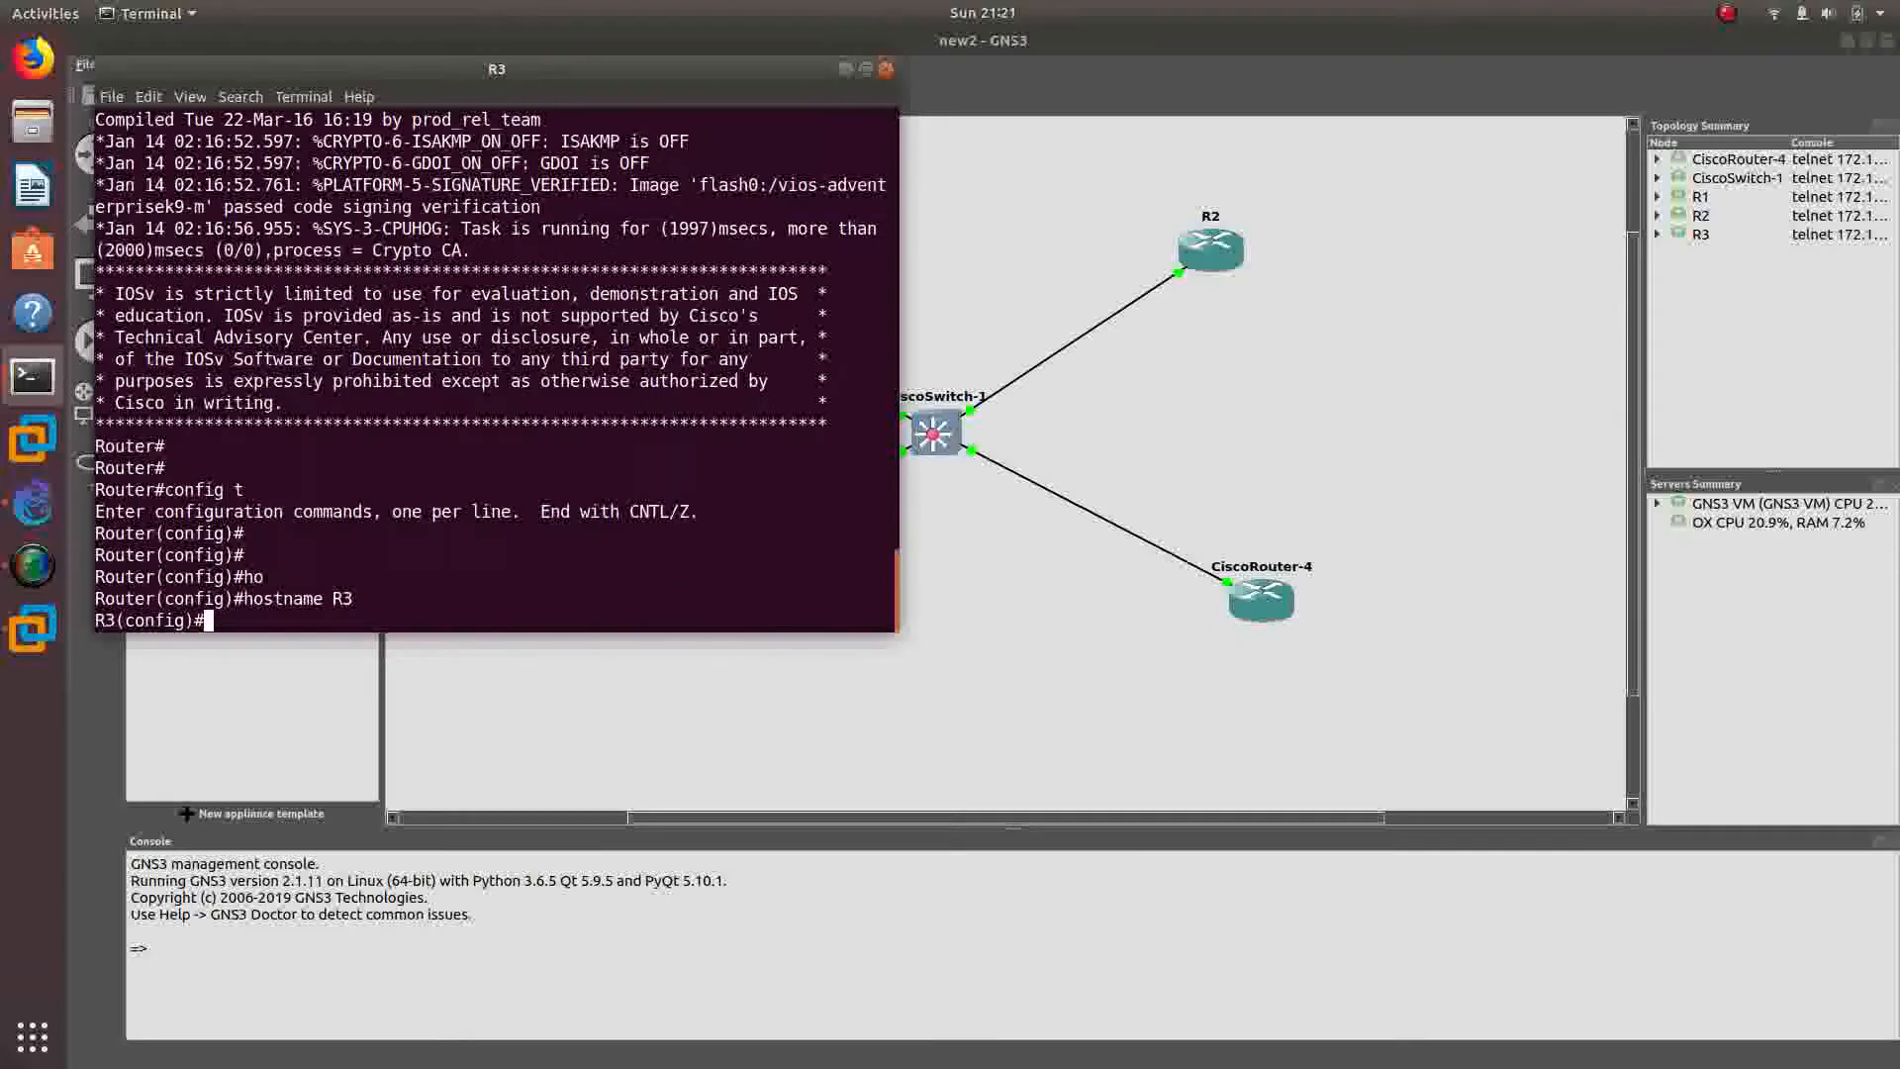
# - Enter interface g0/0 on R3 and assign it the IP address 192.168.10.3 with mask 255.255.255.0
pyautogui.write('in')
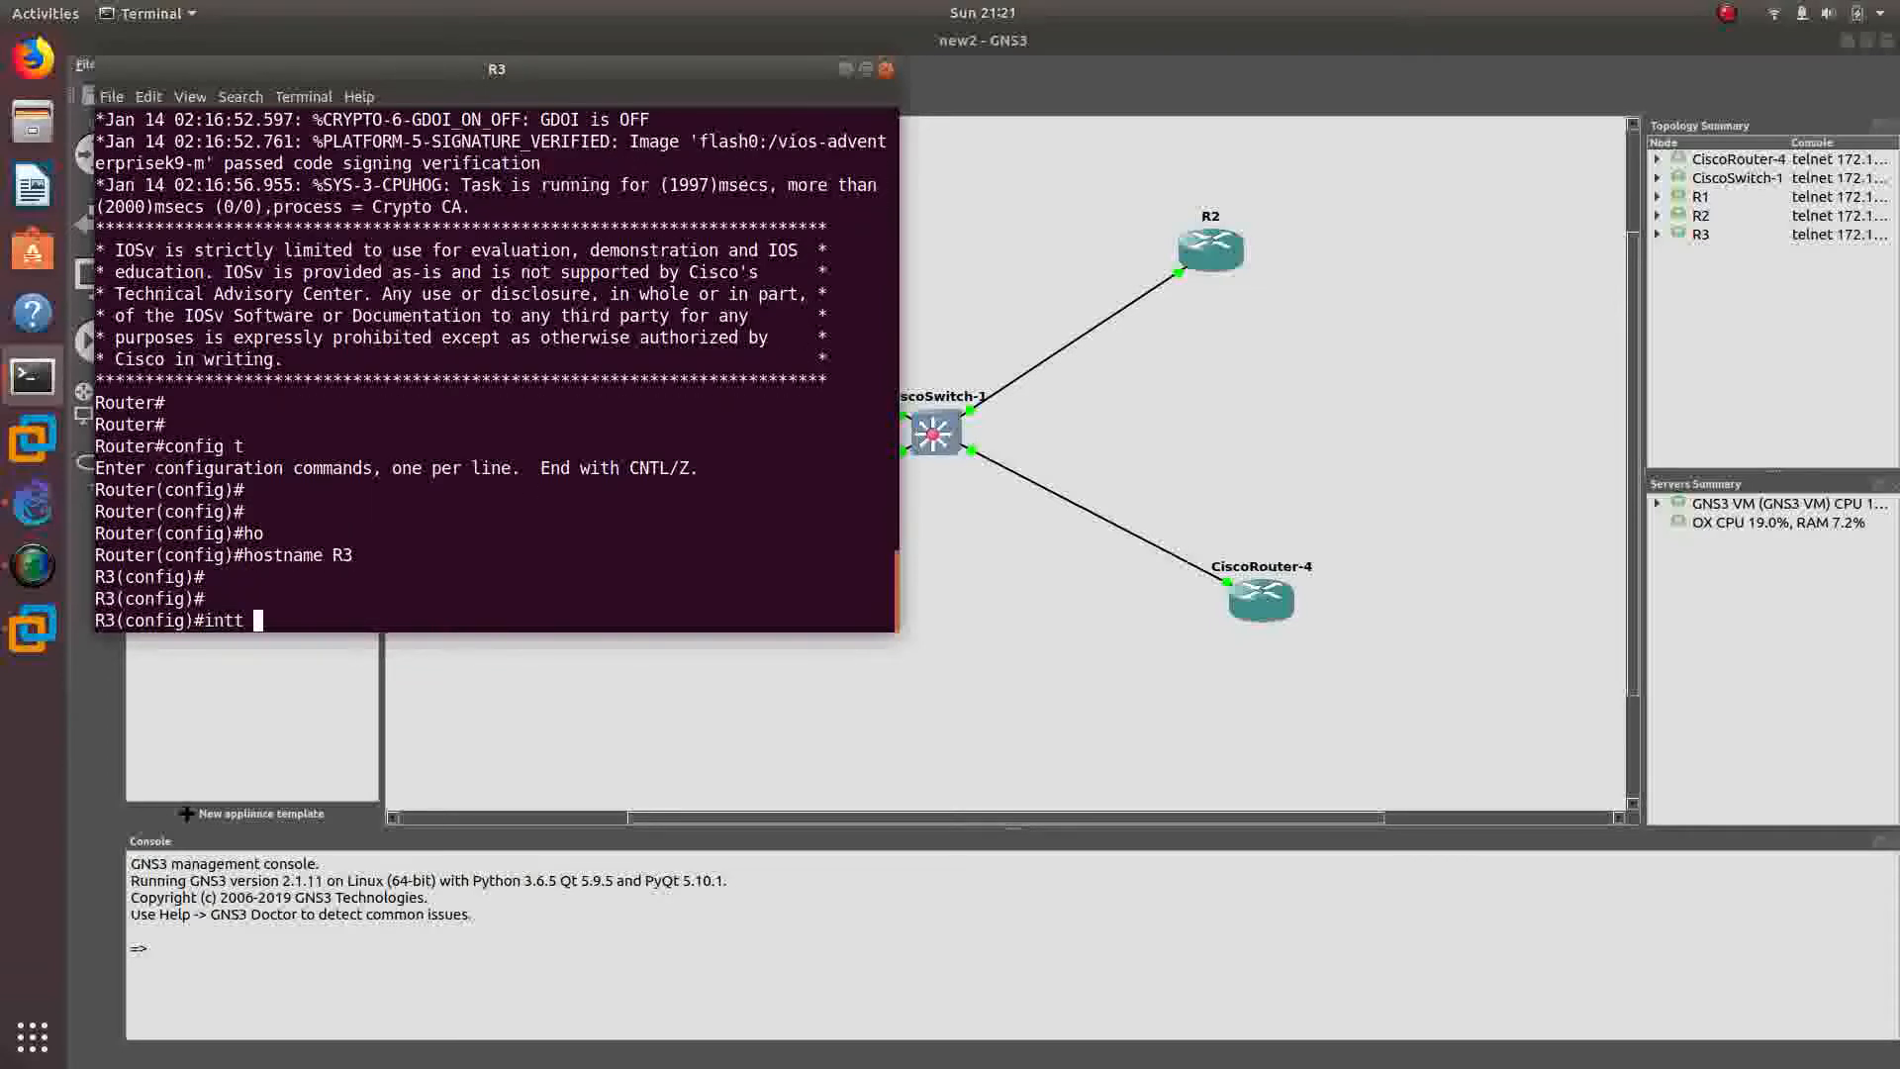
pyautogui.write('t g0/0')
pyautogui.press('Return')
pyautogui.press('Return')
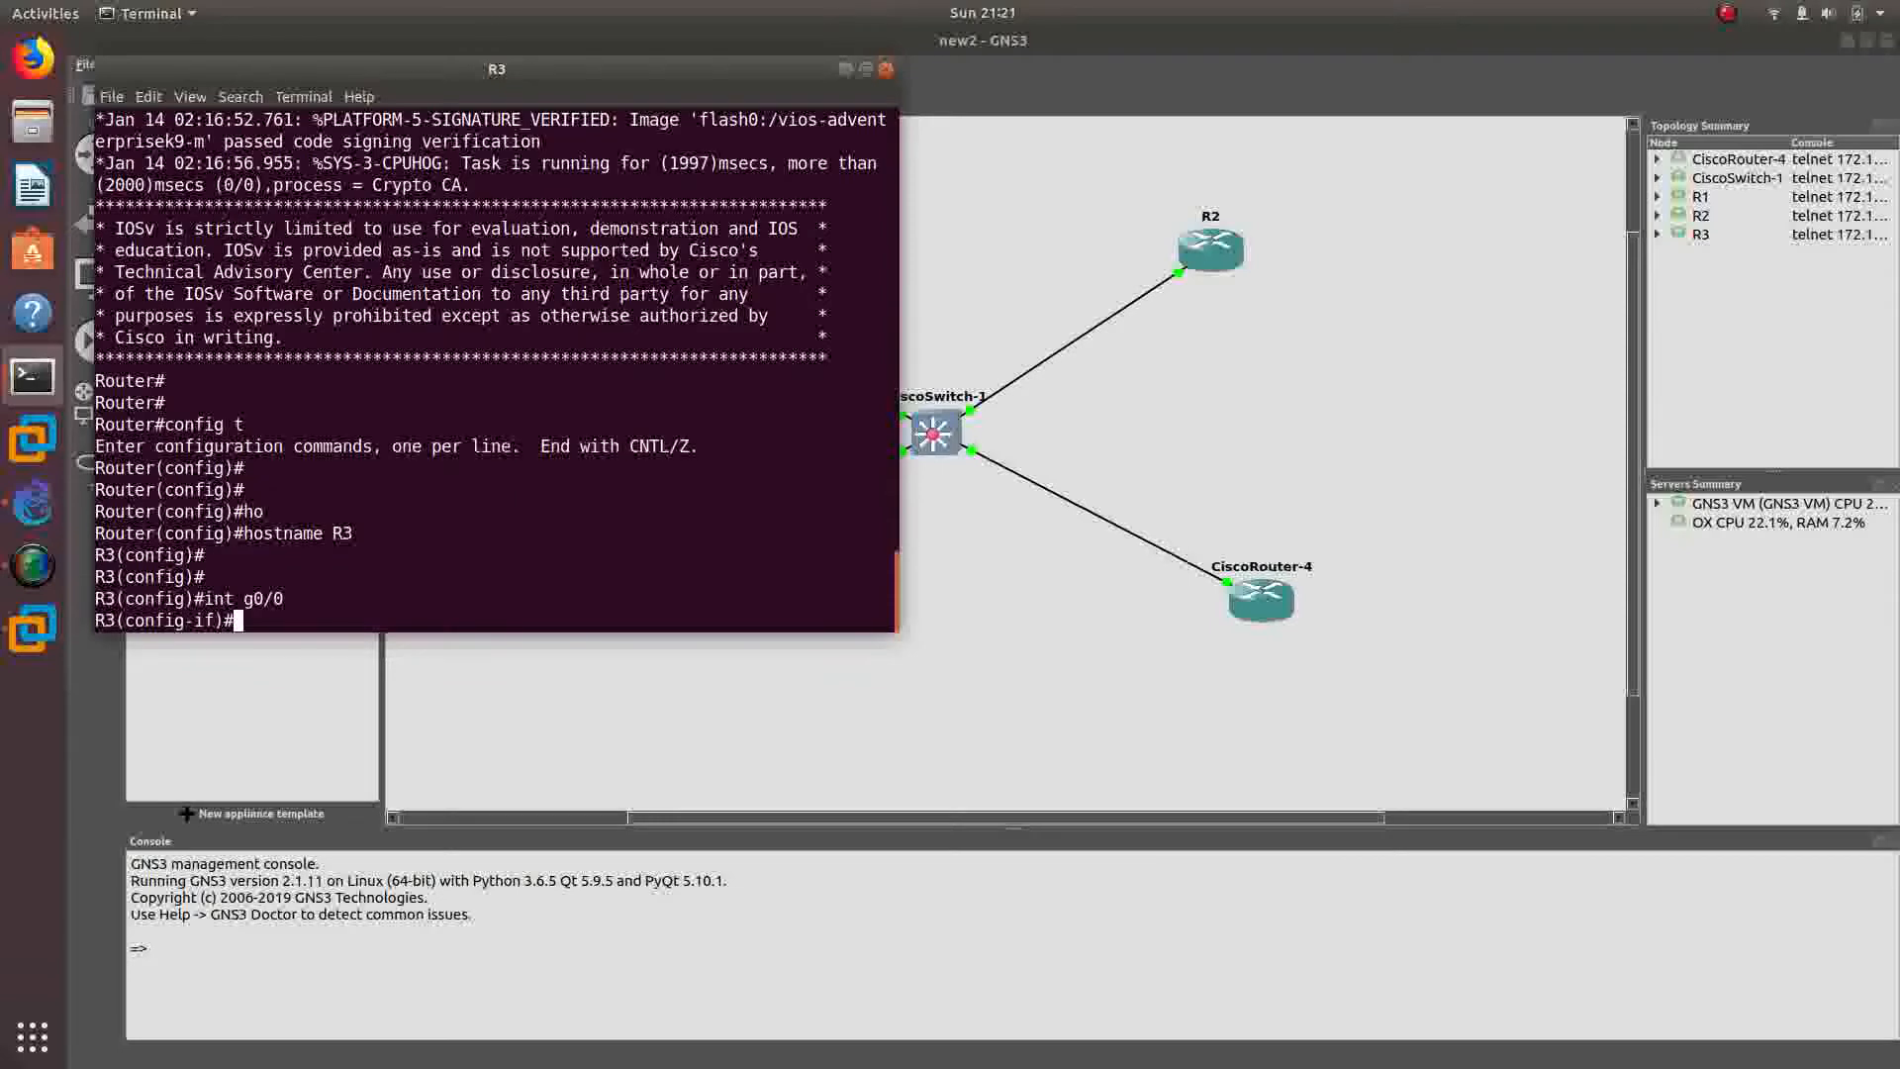
pyautogui.write('ip ad')
pyautogui.press('Tab')
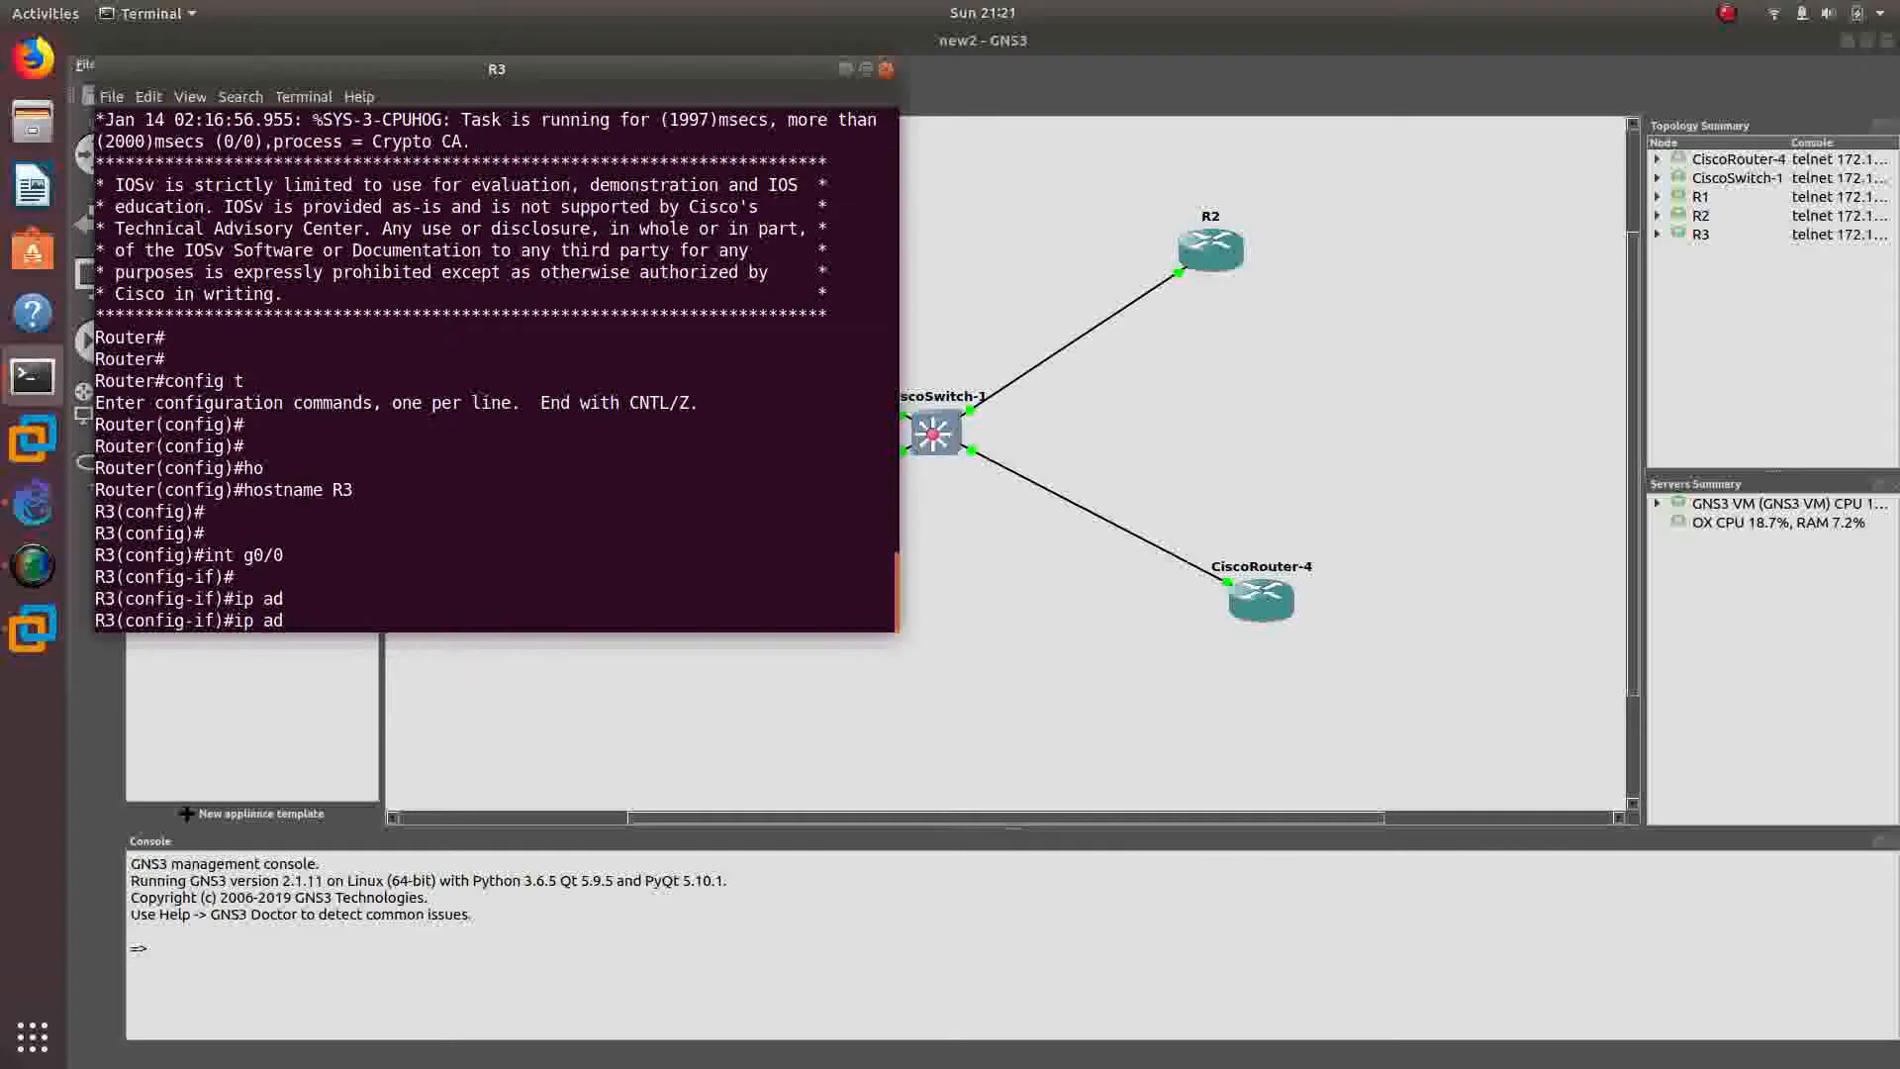
pyautogui.write('d')
pyautogui.press('Tab')
pyautogui.write('192.')
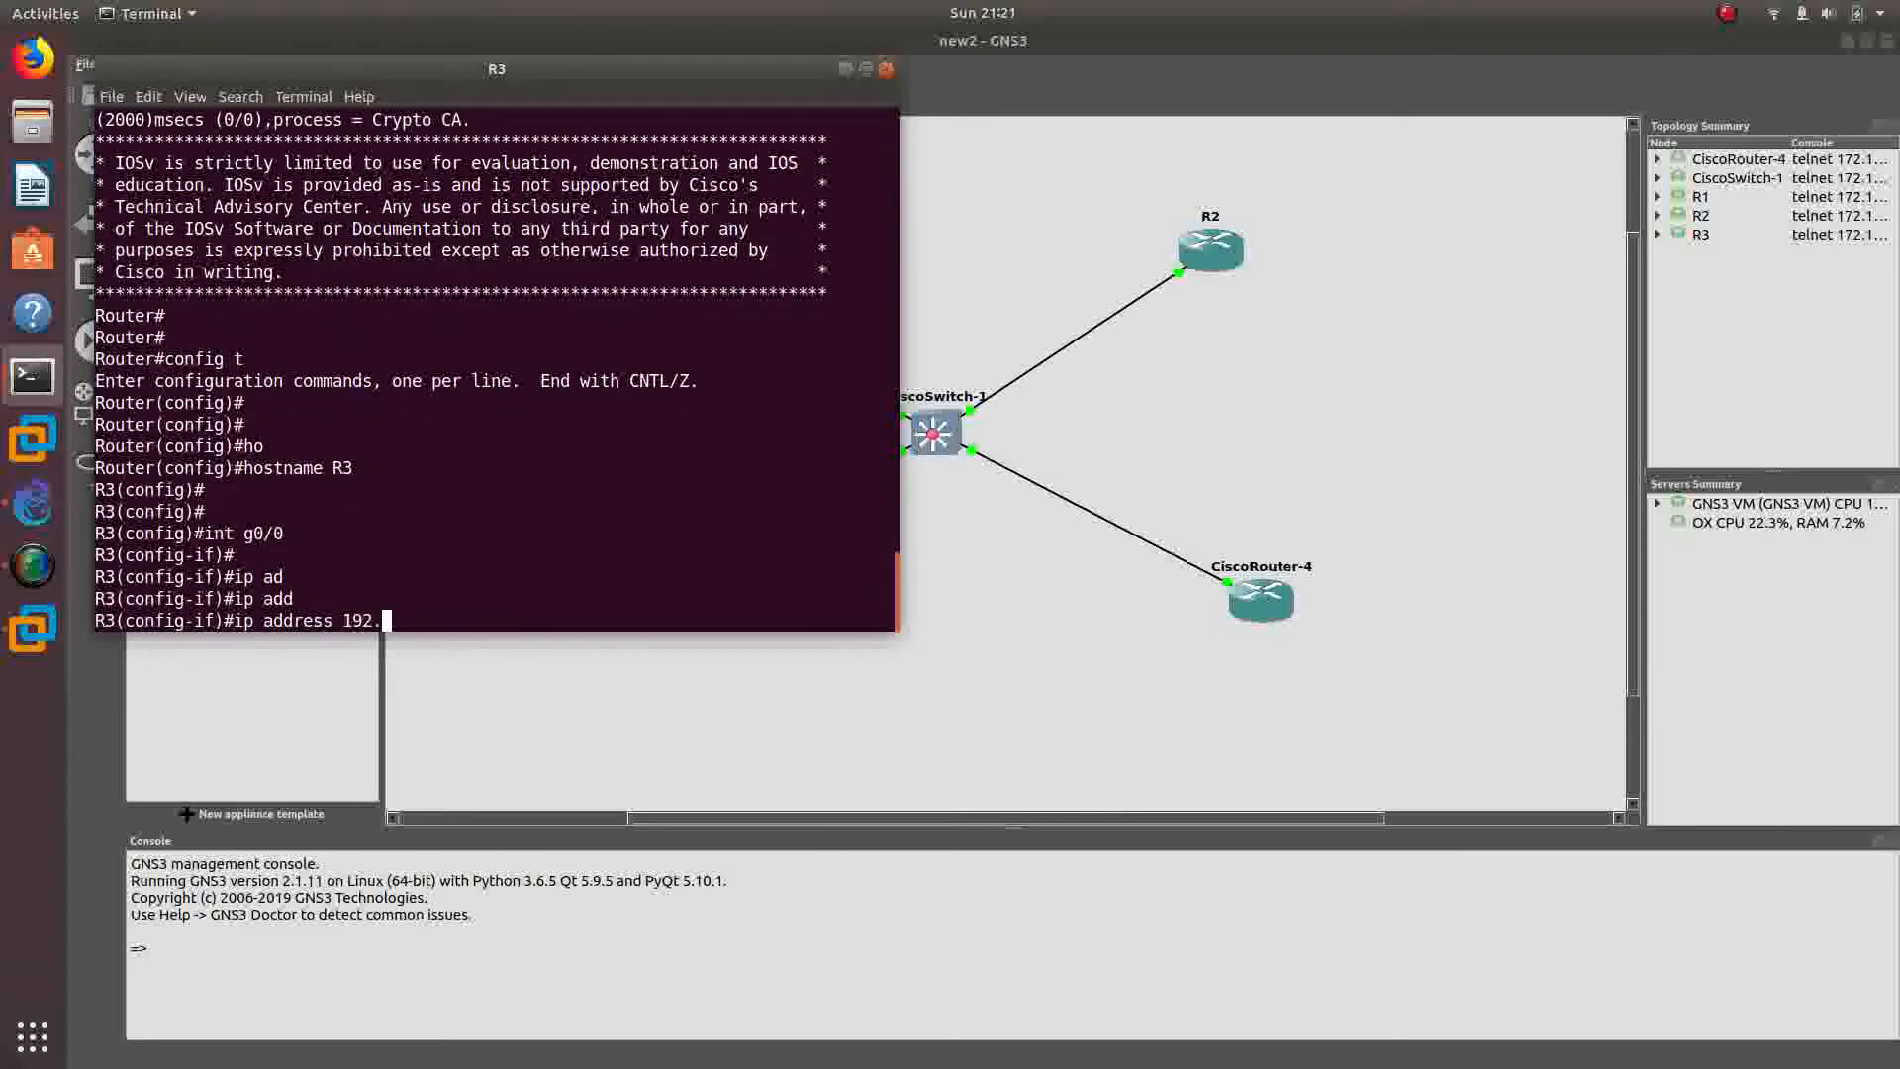
pyautogui.write('168.10.3 255.255.255')
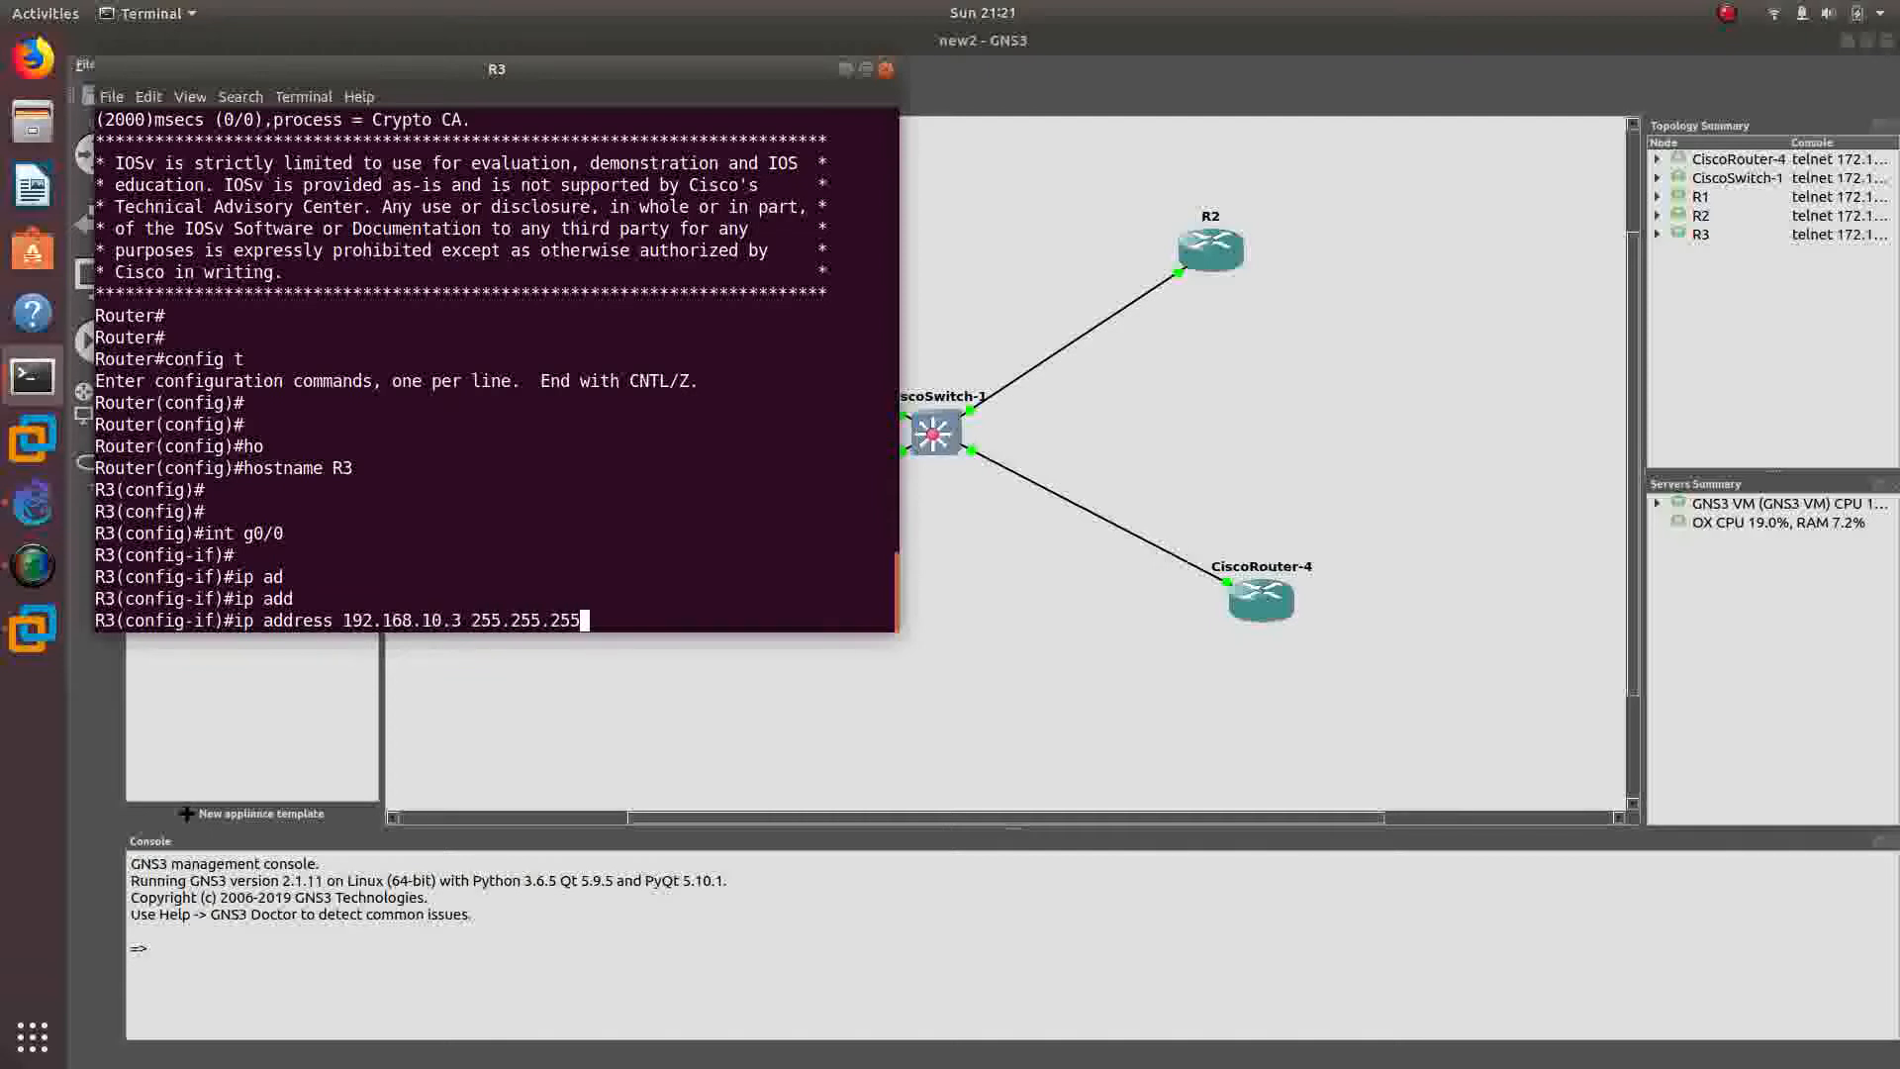
pyautogui.write('.0')
pyautogui.press('Return')
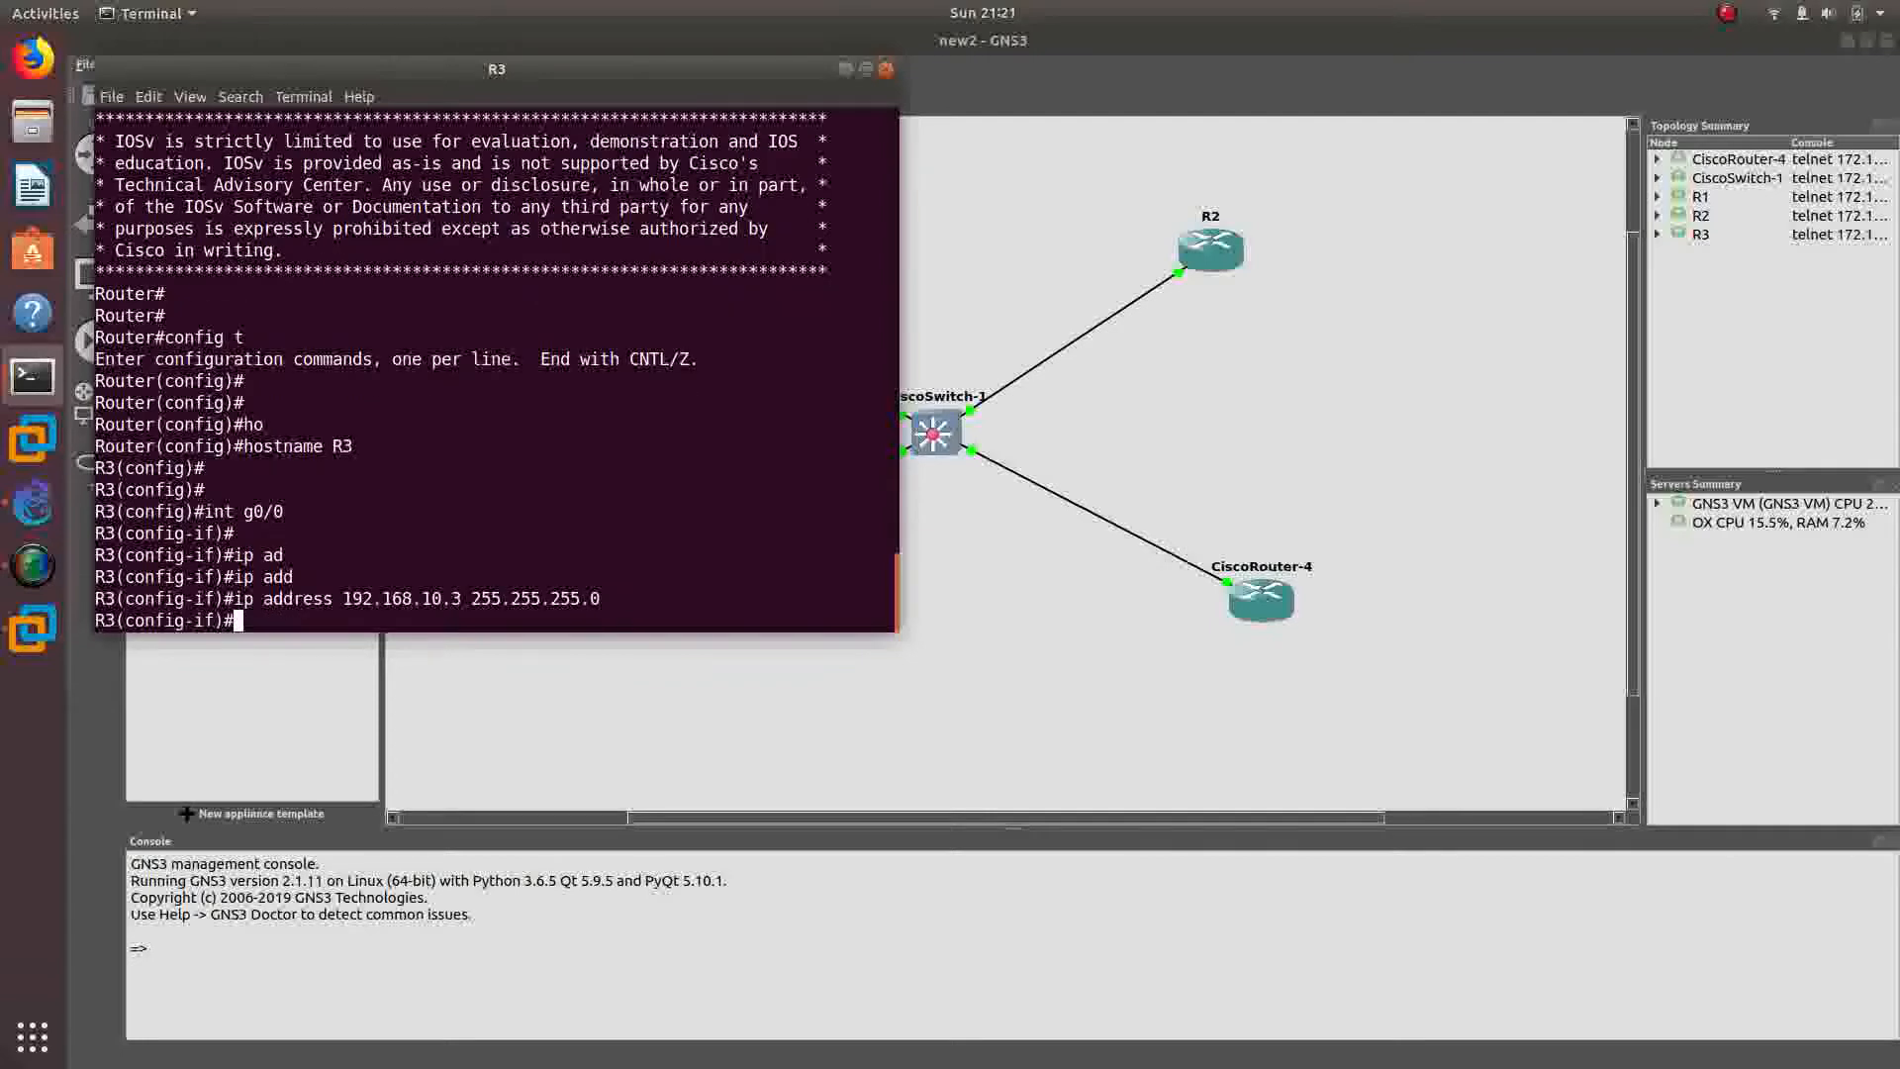
# - Enable R3's g0/0 interface with "no shutdown" and exit back to global configuration mode
pyautogui.write('no shu')
pyautogui.press('Tab')
pyautogui.press('Return')
pyautogui.press('Return')
pyautogui.press('Return')
pyautogui.press('Return')
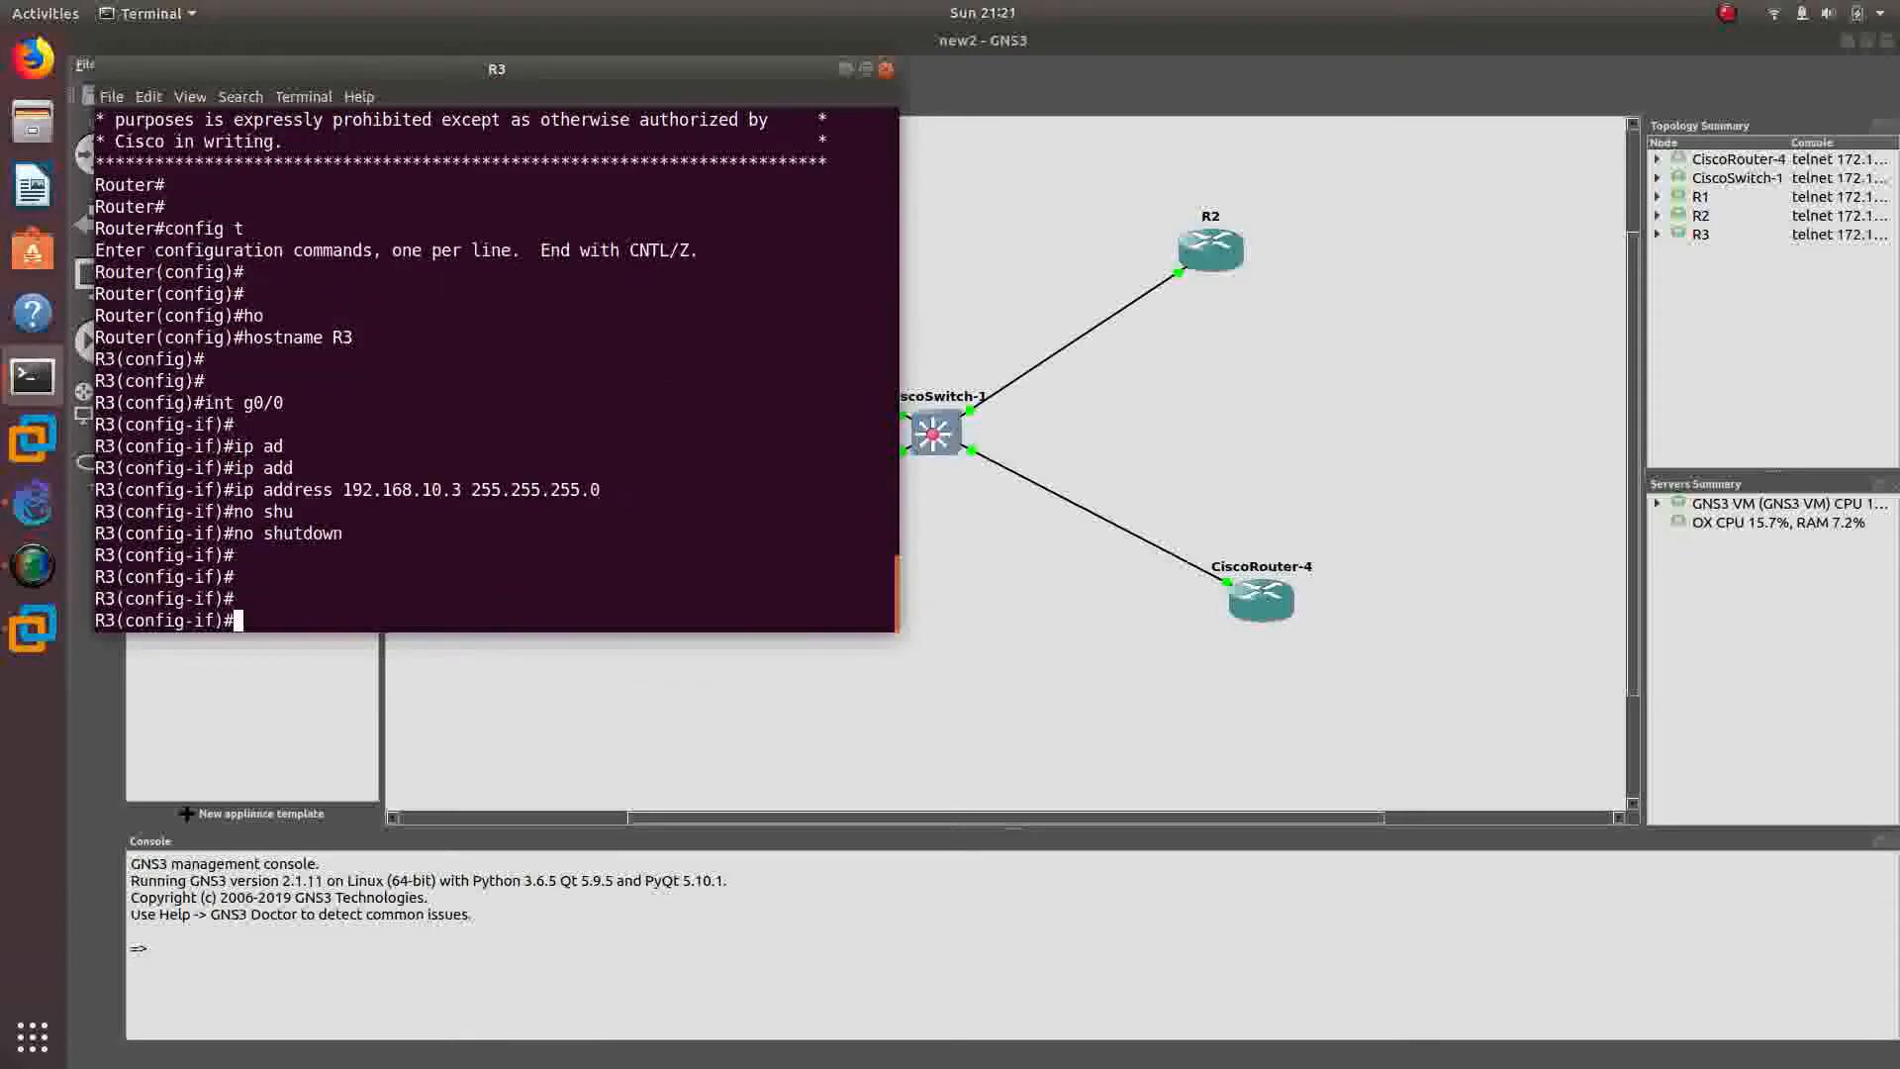
pyautogui.write('exit')
pyautogui.press('Return')
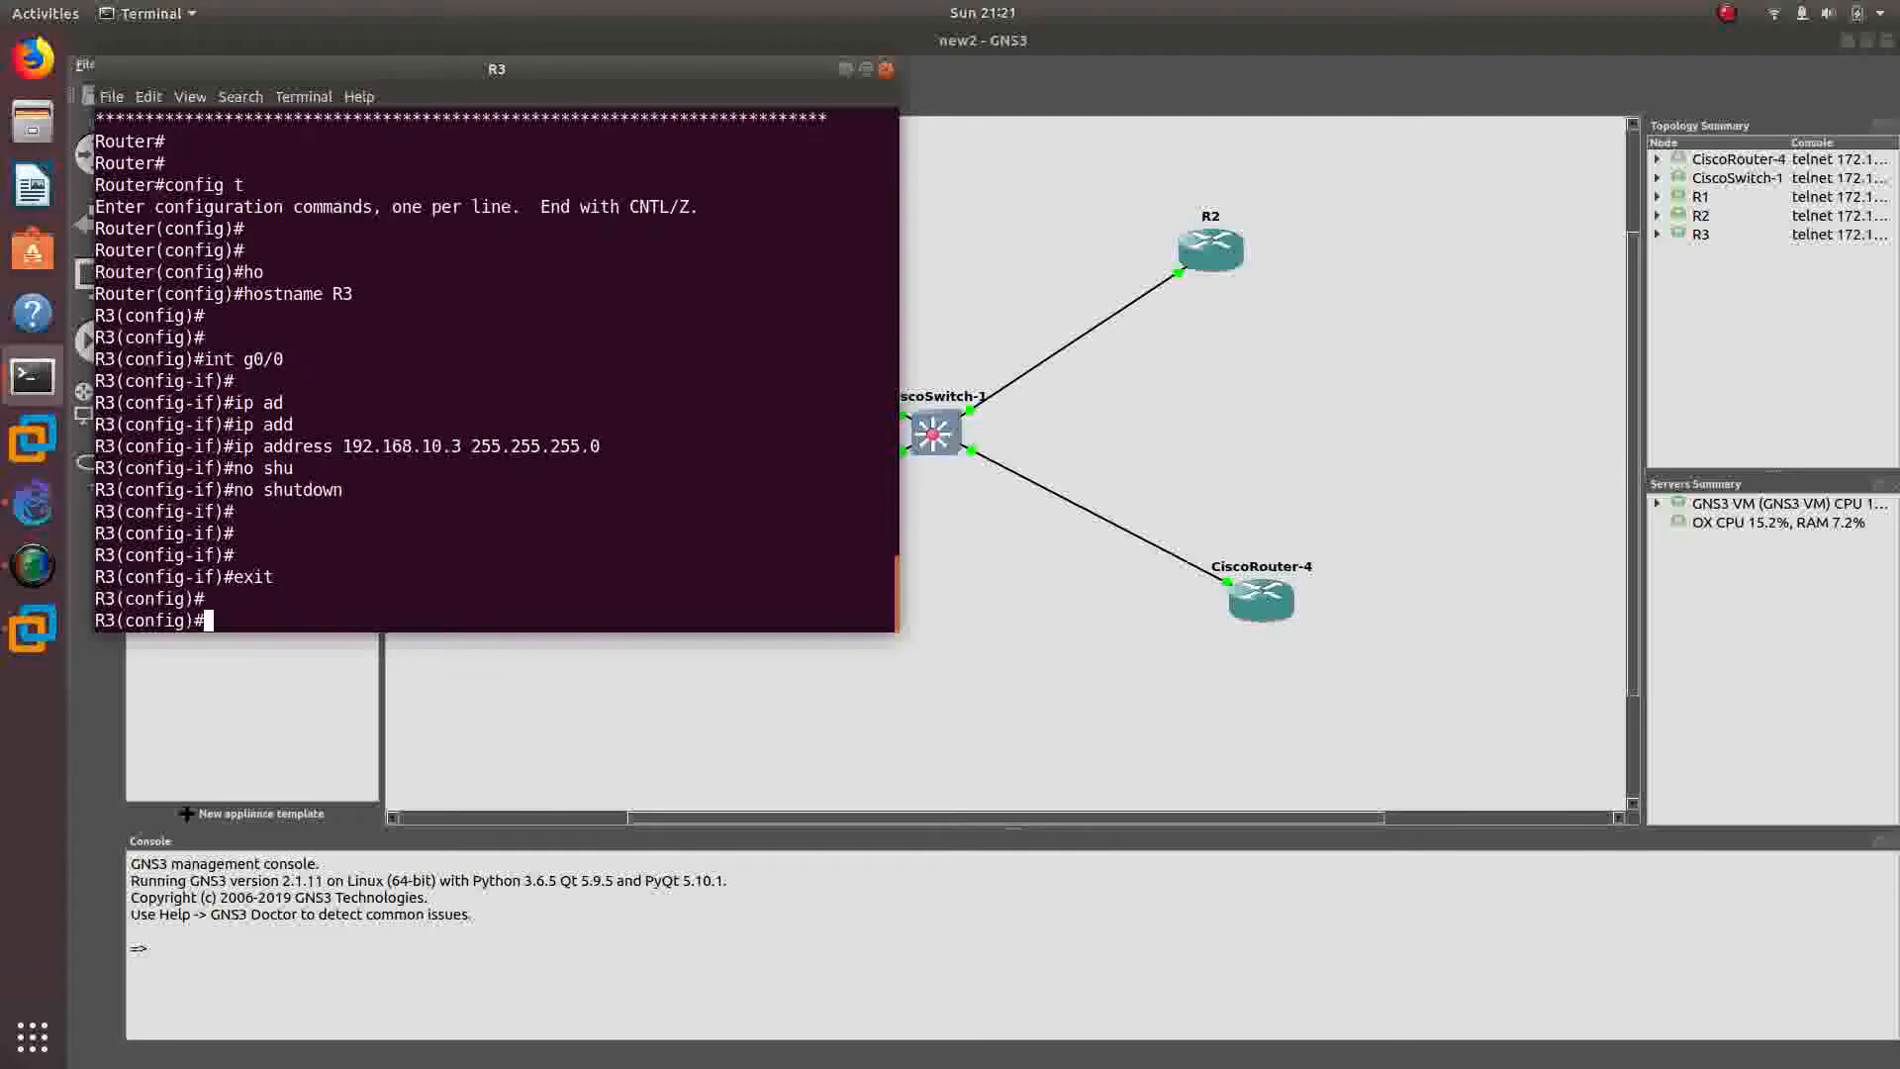
pyautogui.press('Return')
# - Start OSPF process 1 on R3 with "router ospf 1"
pyautogui.write('router')
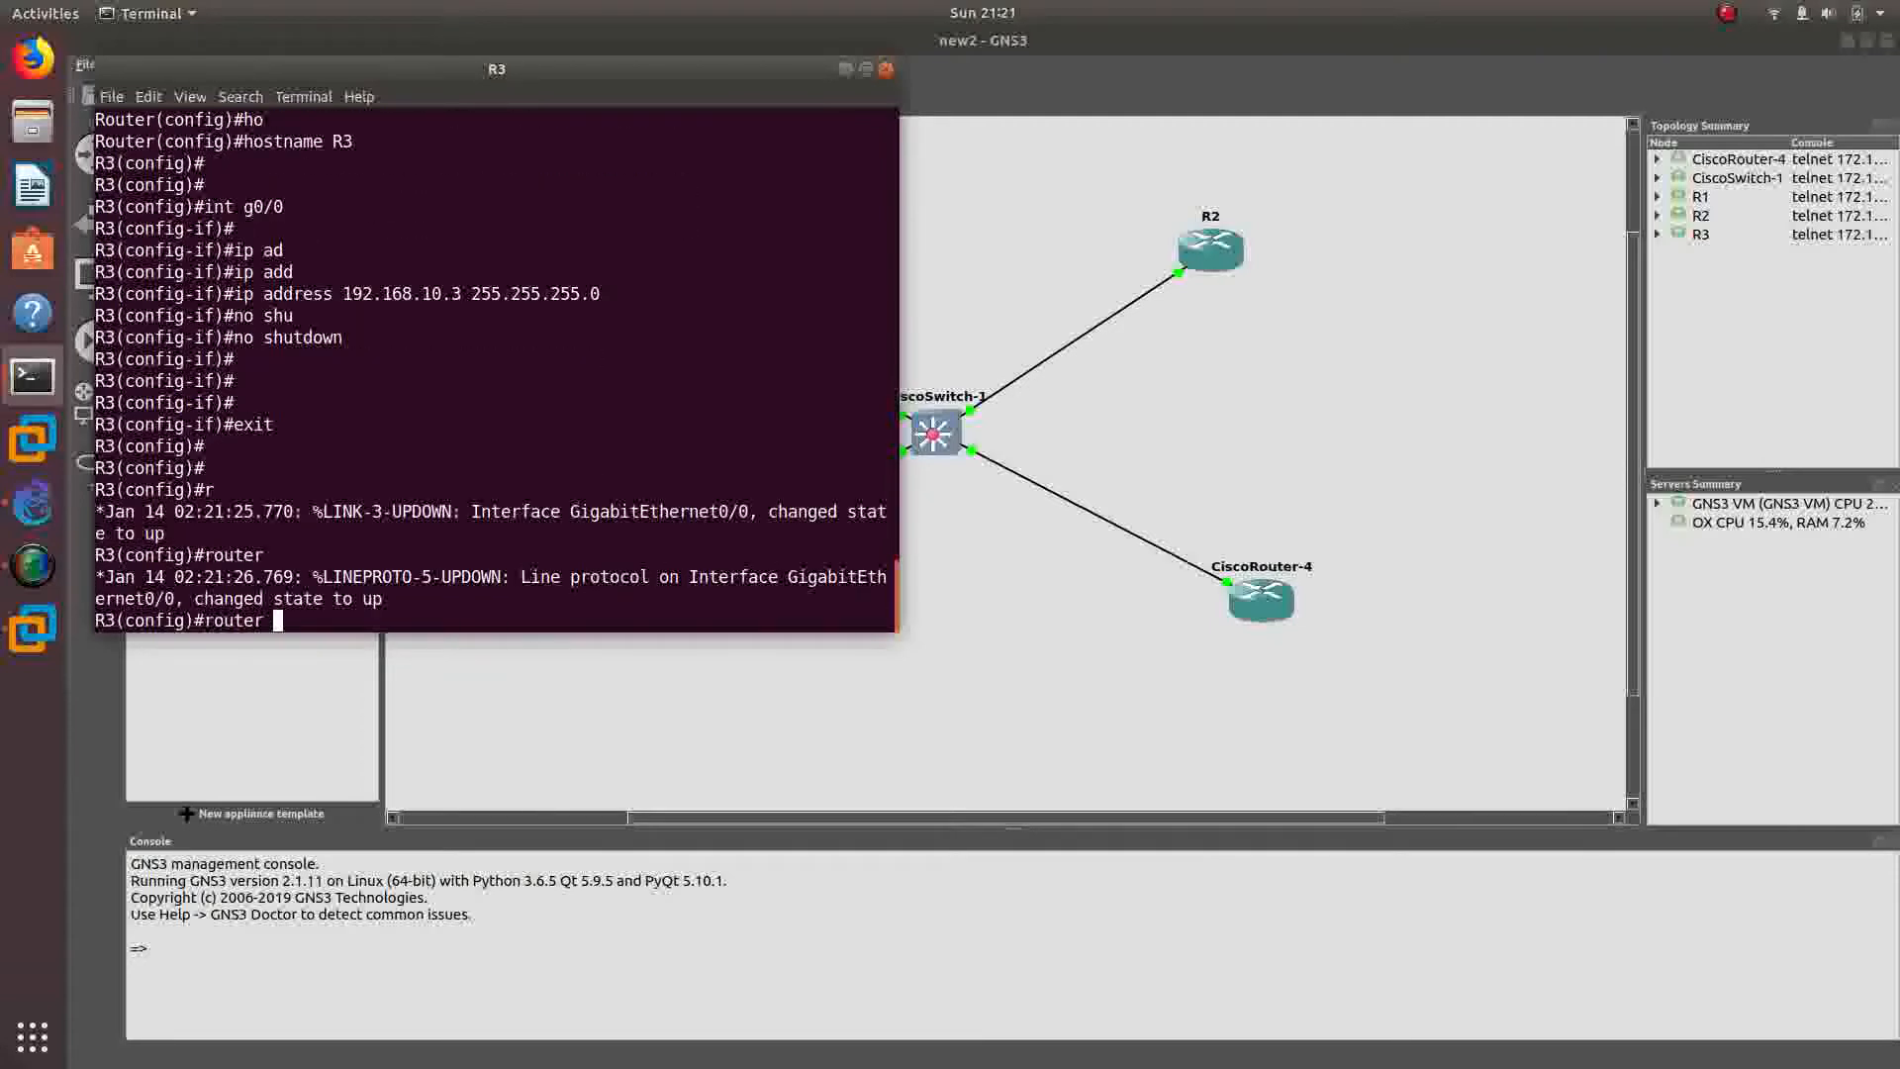
pyautogui.write(' os')
pyautogui.press('Tab')
pyautogui.write('1')
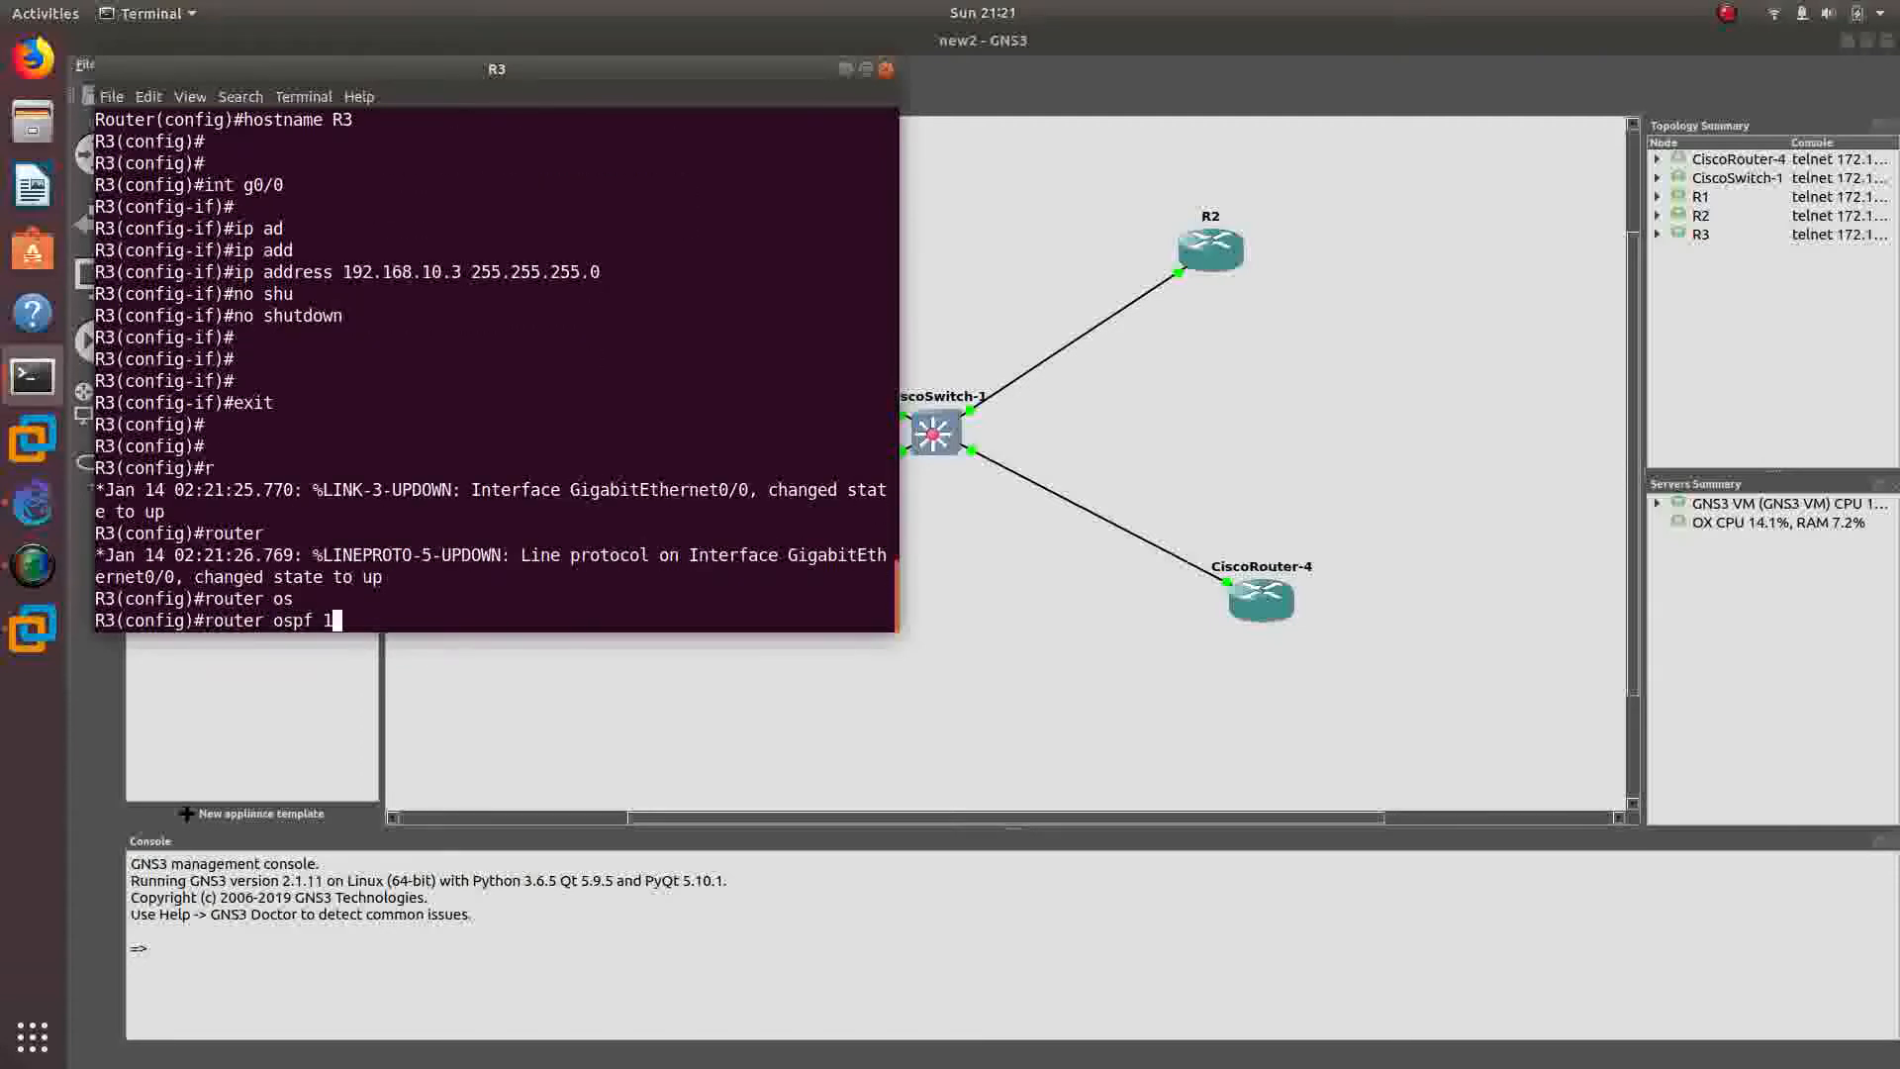
pyautogui.press('Return')
pyautogui.press('Return')
pyautogui.press('Return')
# - Advertise network 192.168.10.0 with wildcard mask 0.0.0.255 in OSPF area 0 on R3
pyautogui.write('net')
pyautogui.press('Tab')
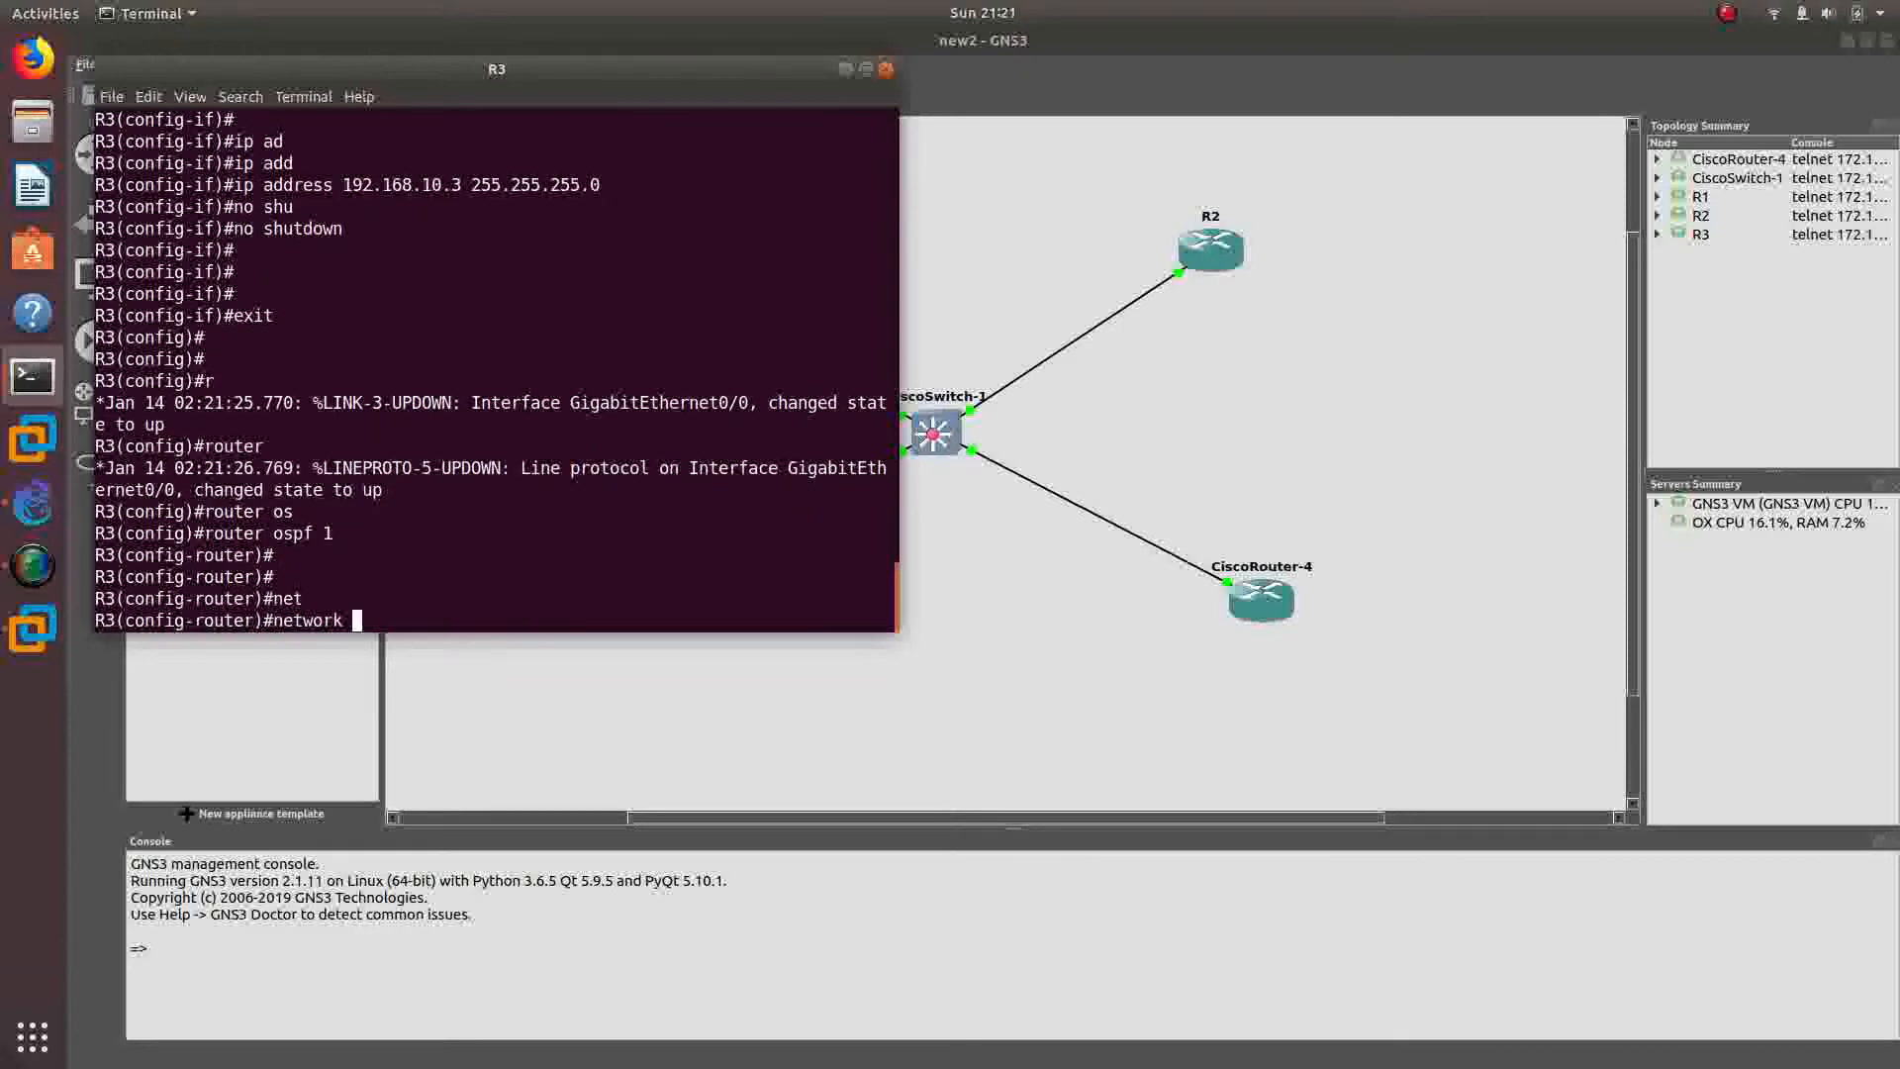
pyautogui.write('192.168.10.0 0.0.0')
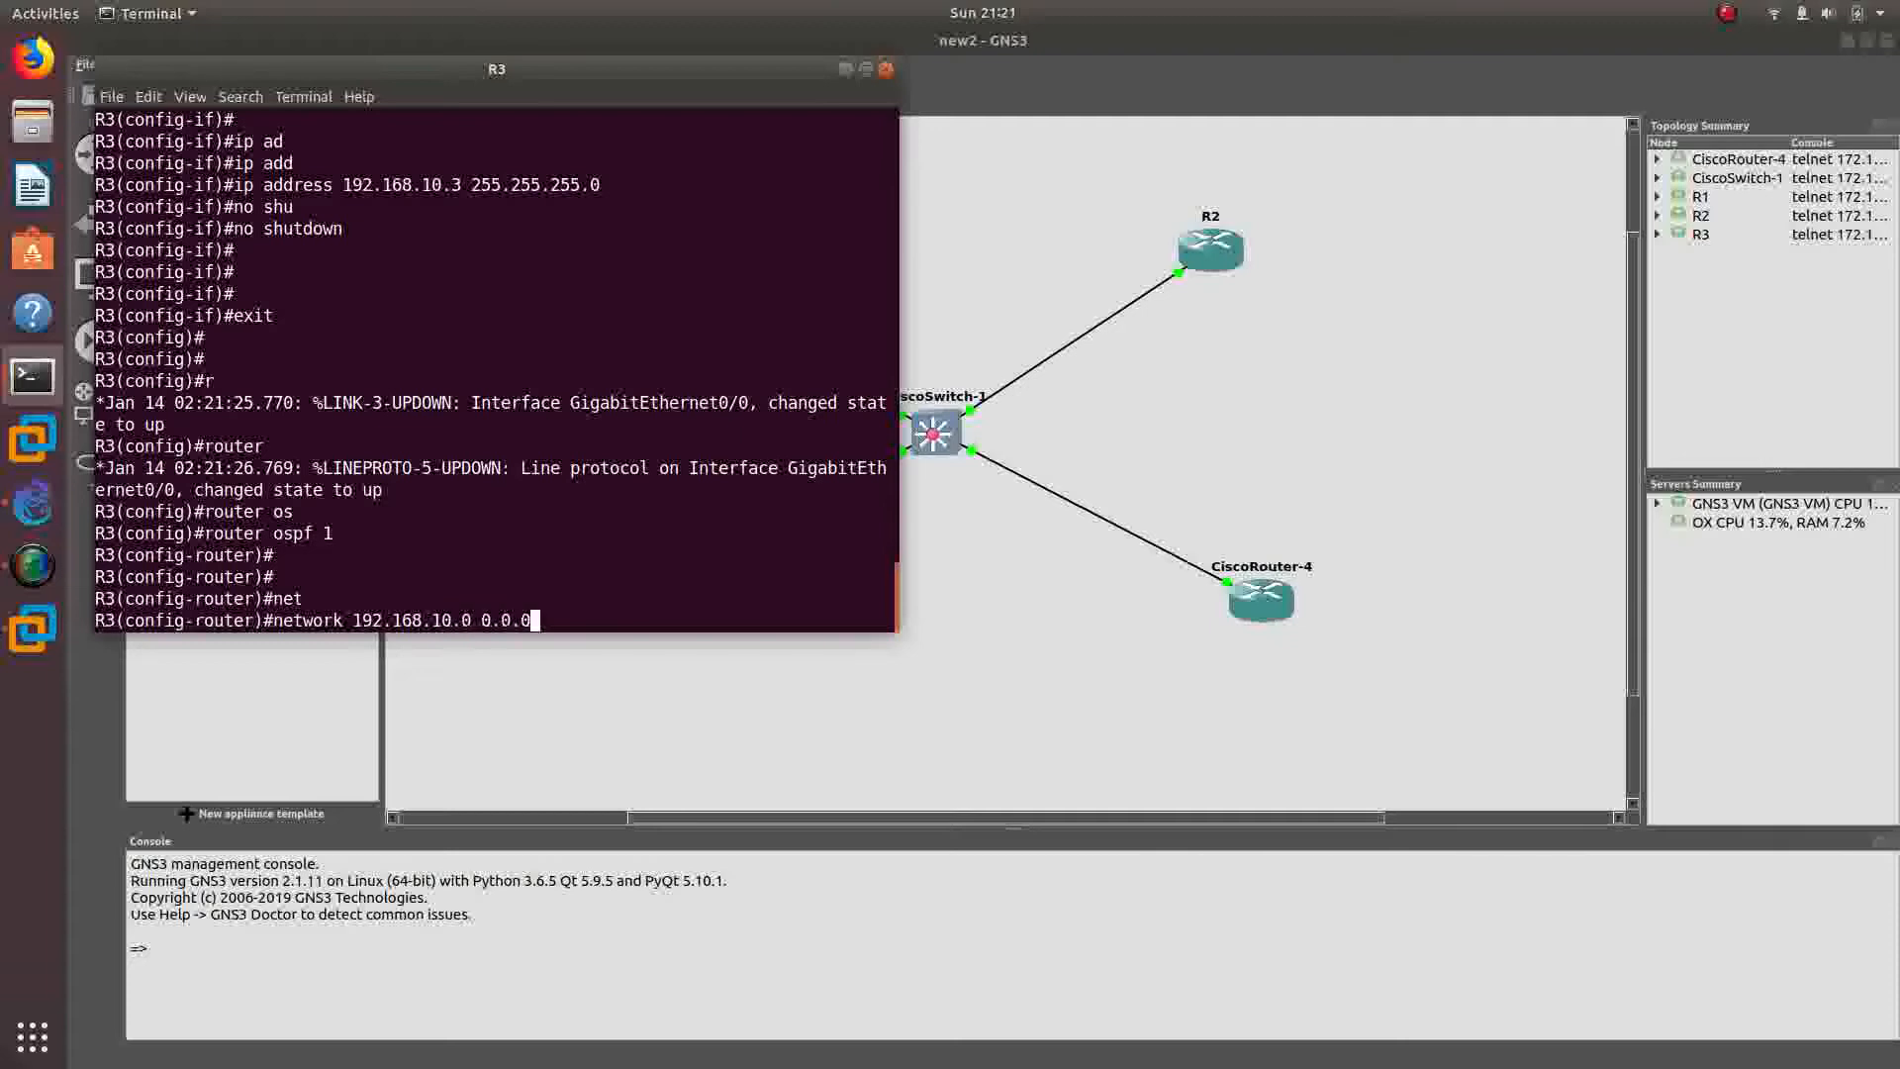
pyautogui.write('.255 ar')
pyautogui.press('Tab')
pyautogui.write('0')
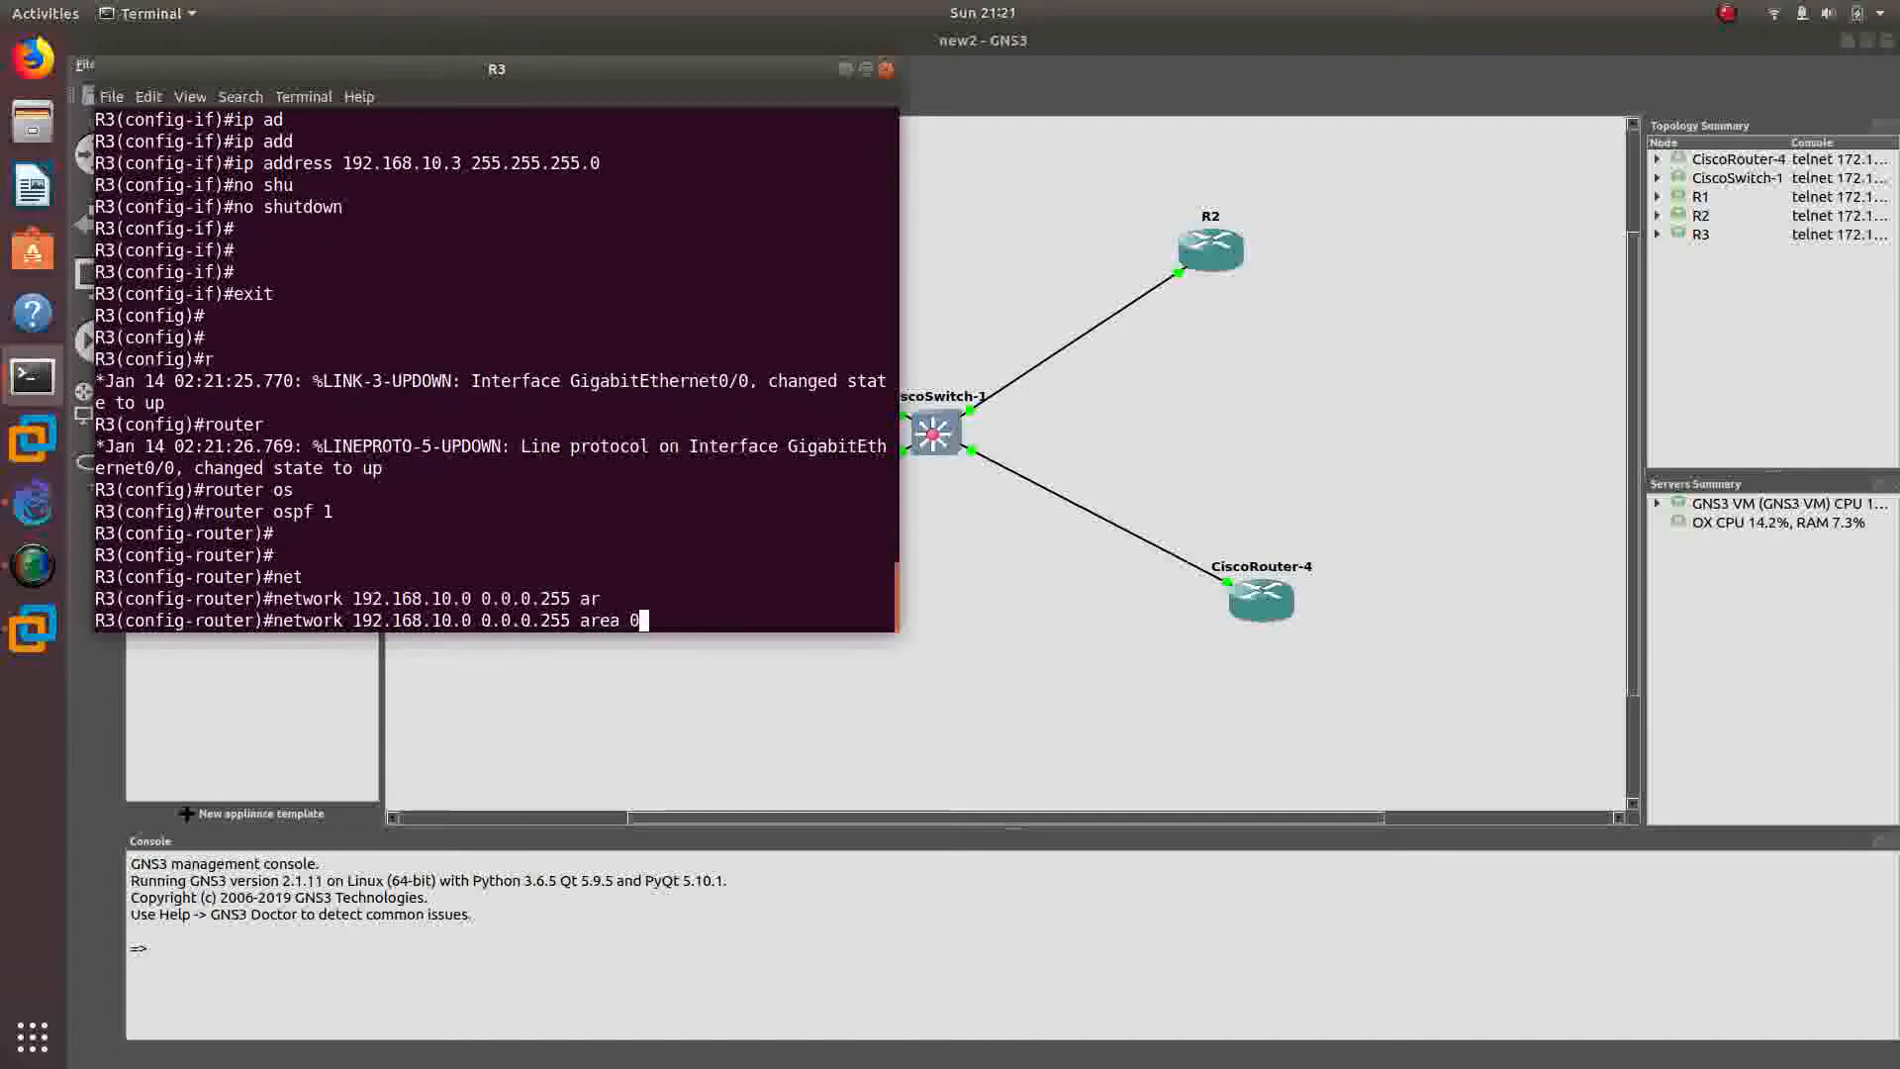
pyautogui.press('Return')
pyautogui.press('Return')
pyautogui.press('Return')
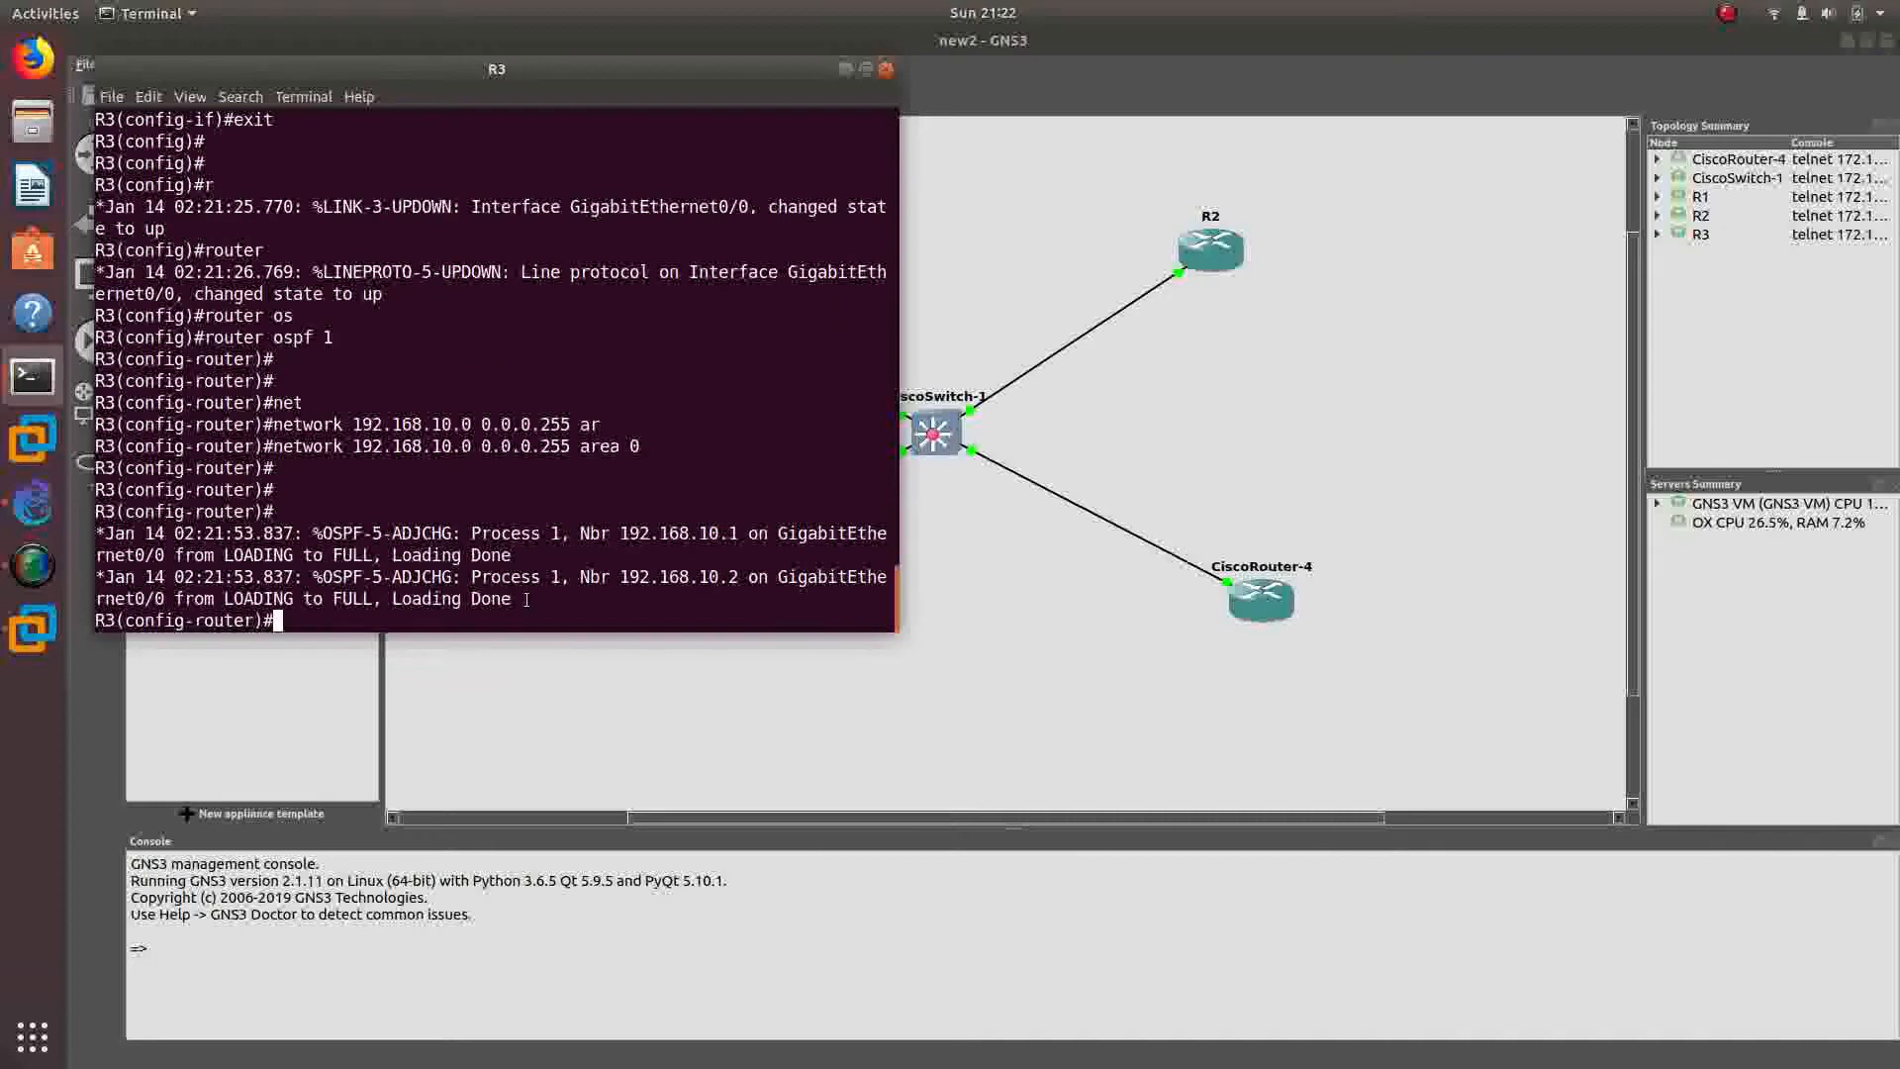
# - Highlight the OSPF adjacency messages in R3's console and the neighbor address in each one
pyautogui.moveTo(507, 598); pyautogui.dragTo(105, 535)
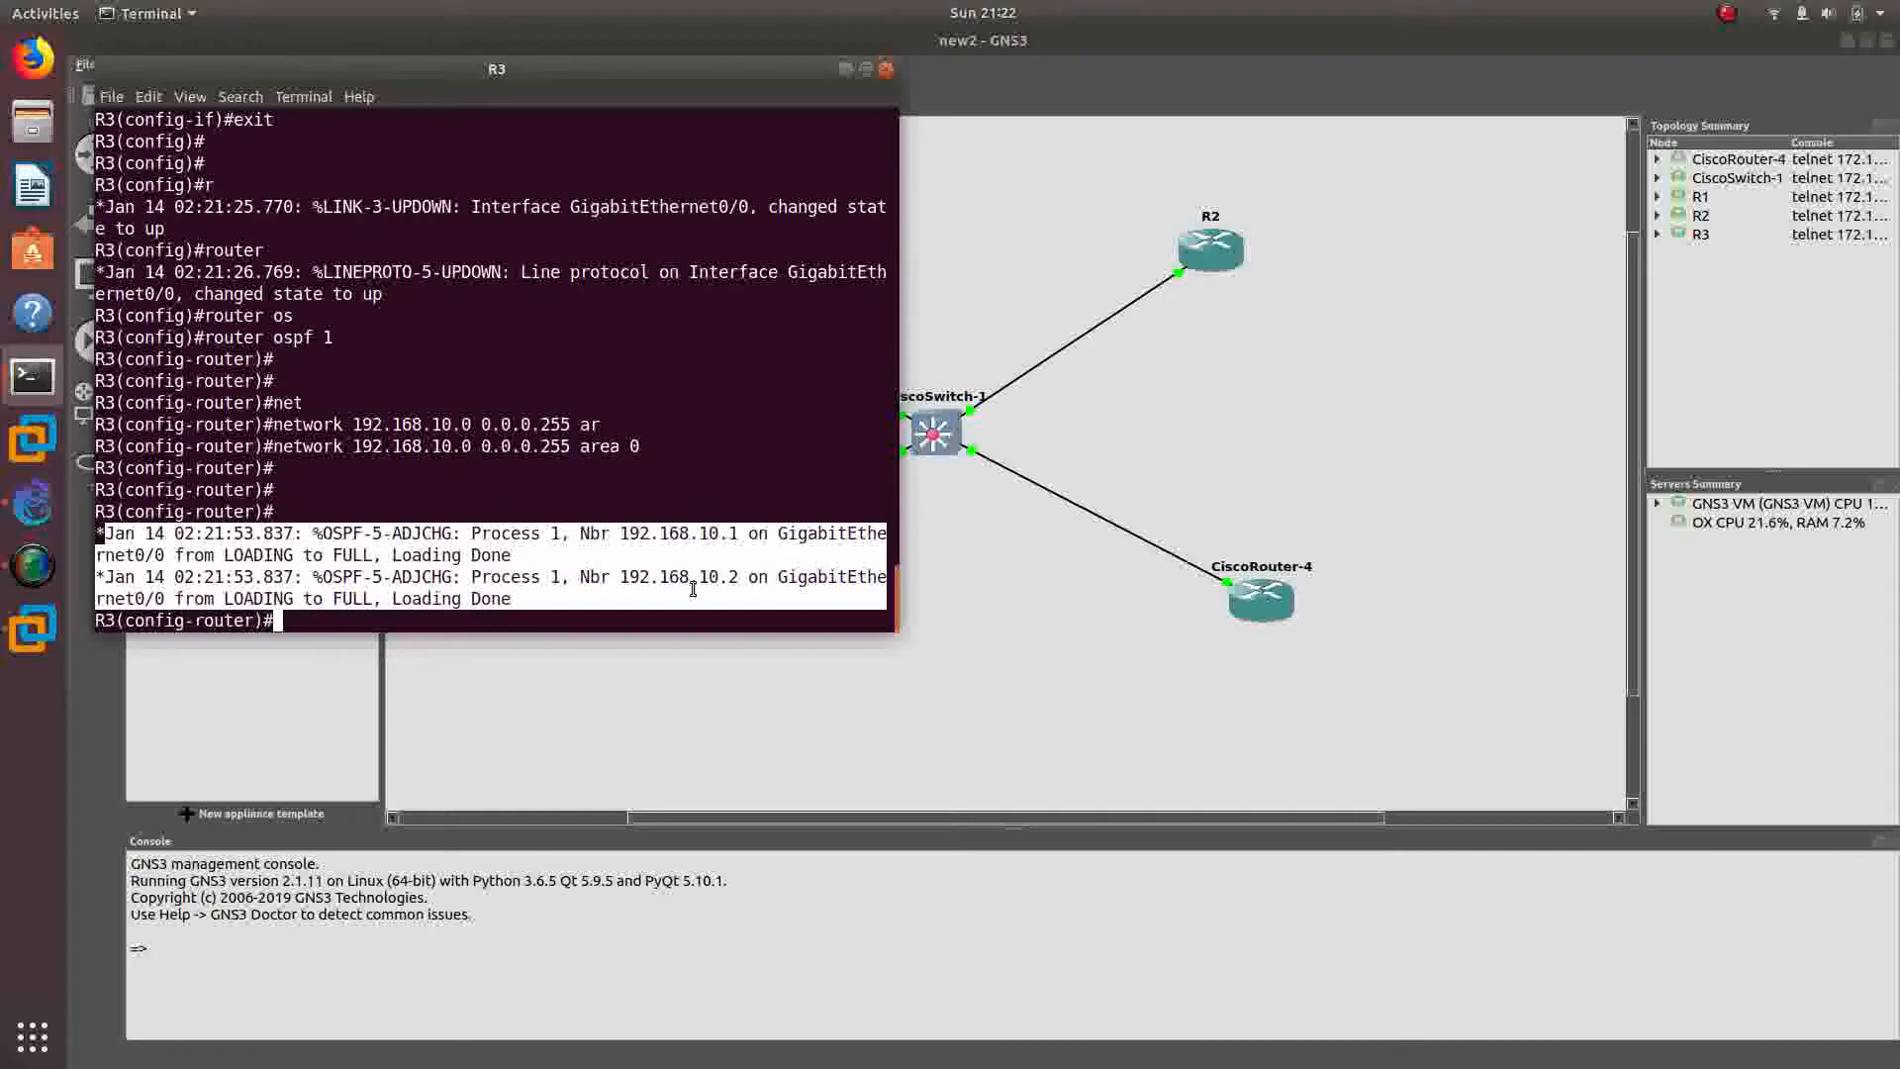
pyautogui.moveTo(619, 533); pyautogui.dragTo(737, 534)
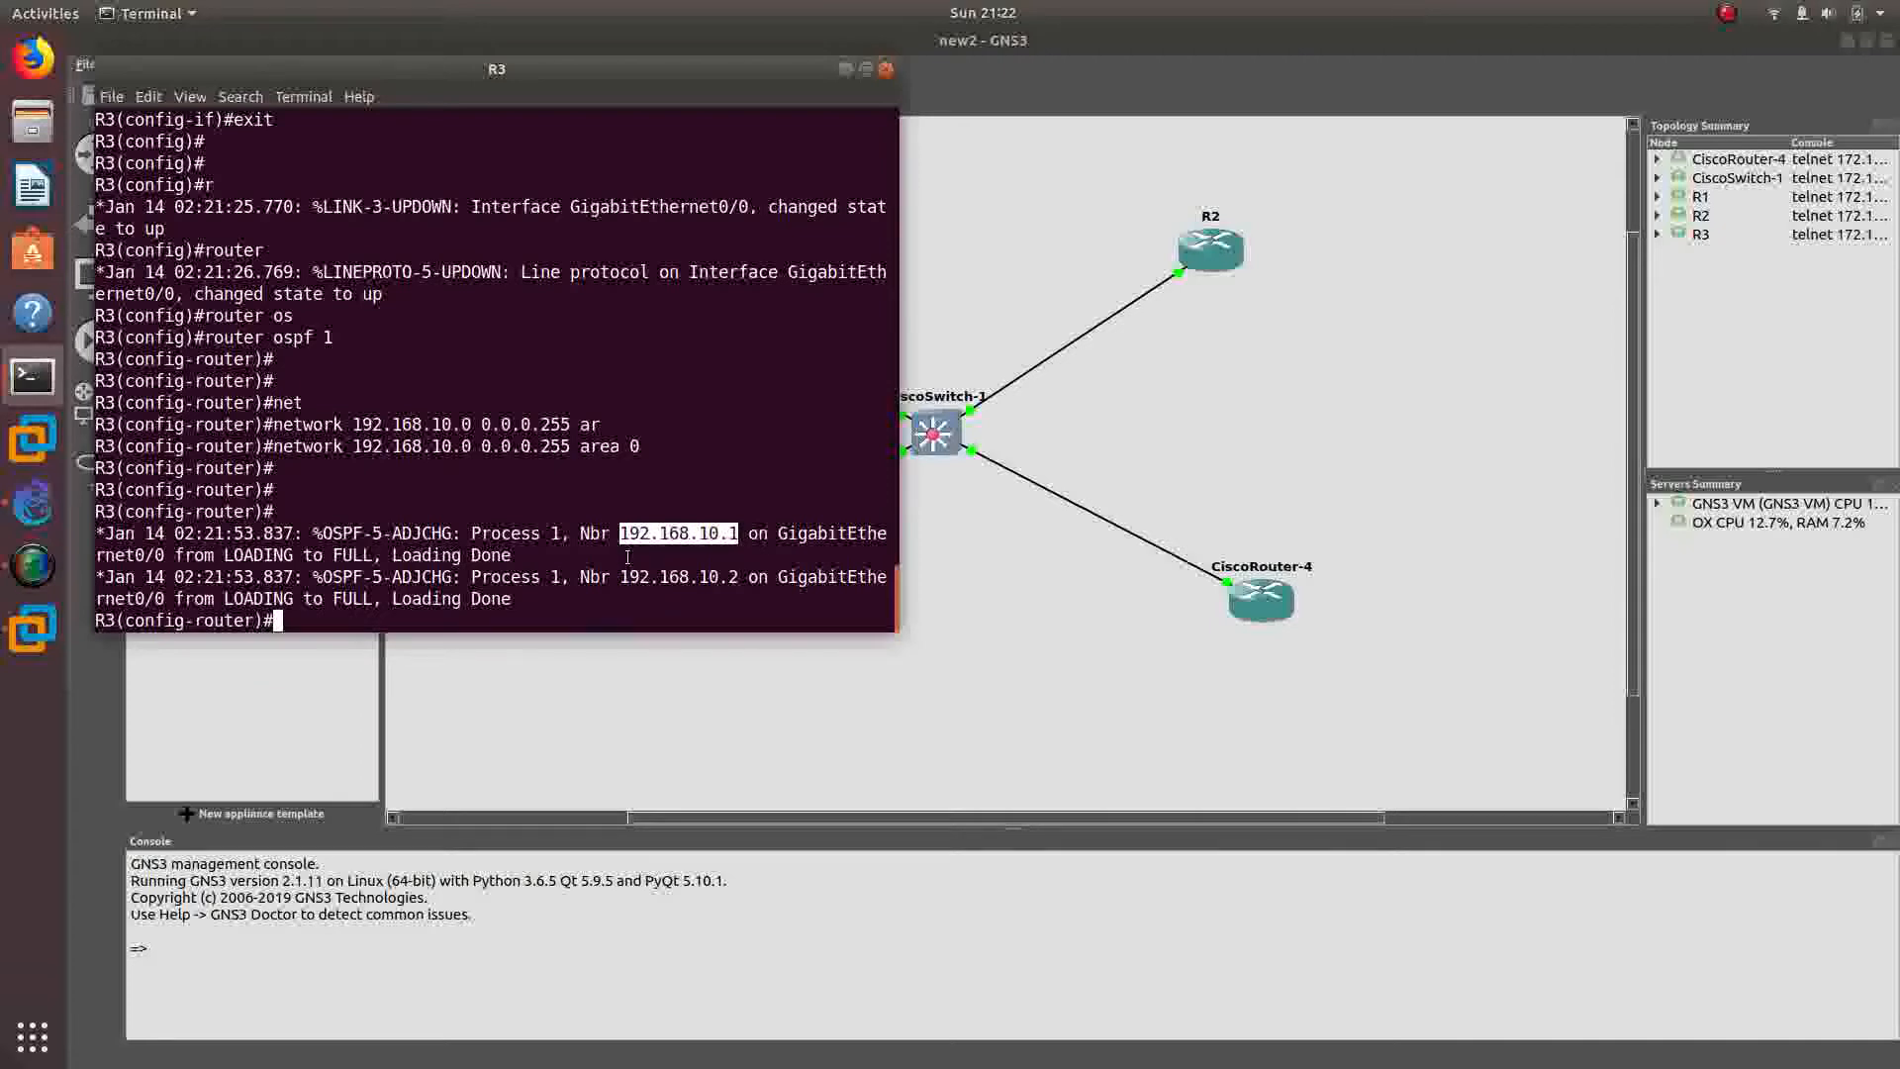
pyautogui.moveTo(621, 576); pyautogui.dragTo(737, 577)
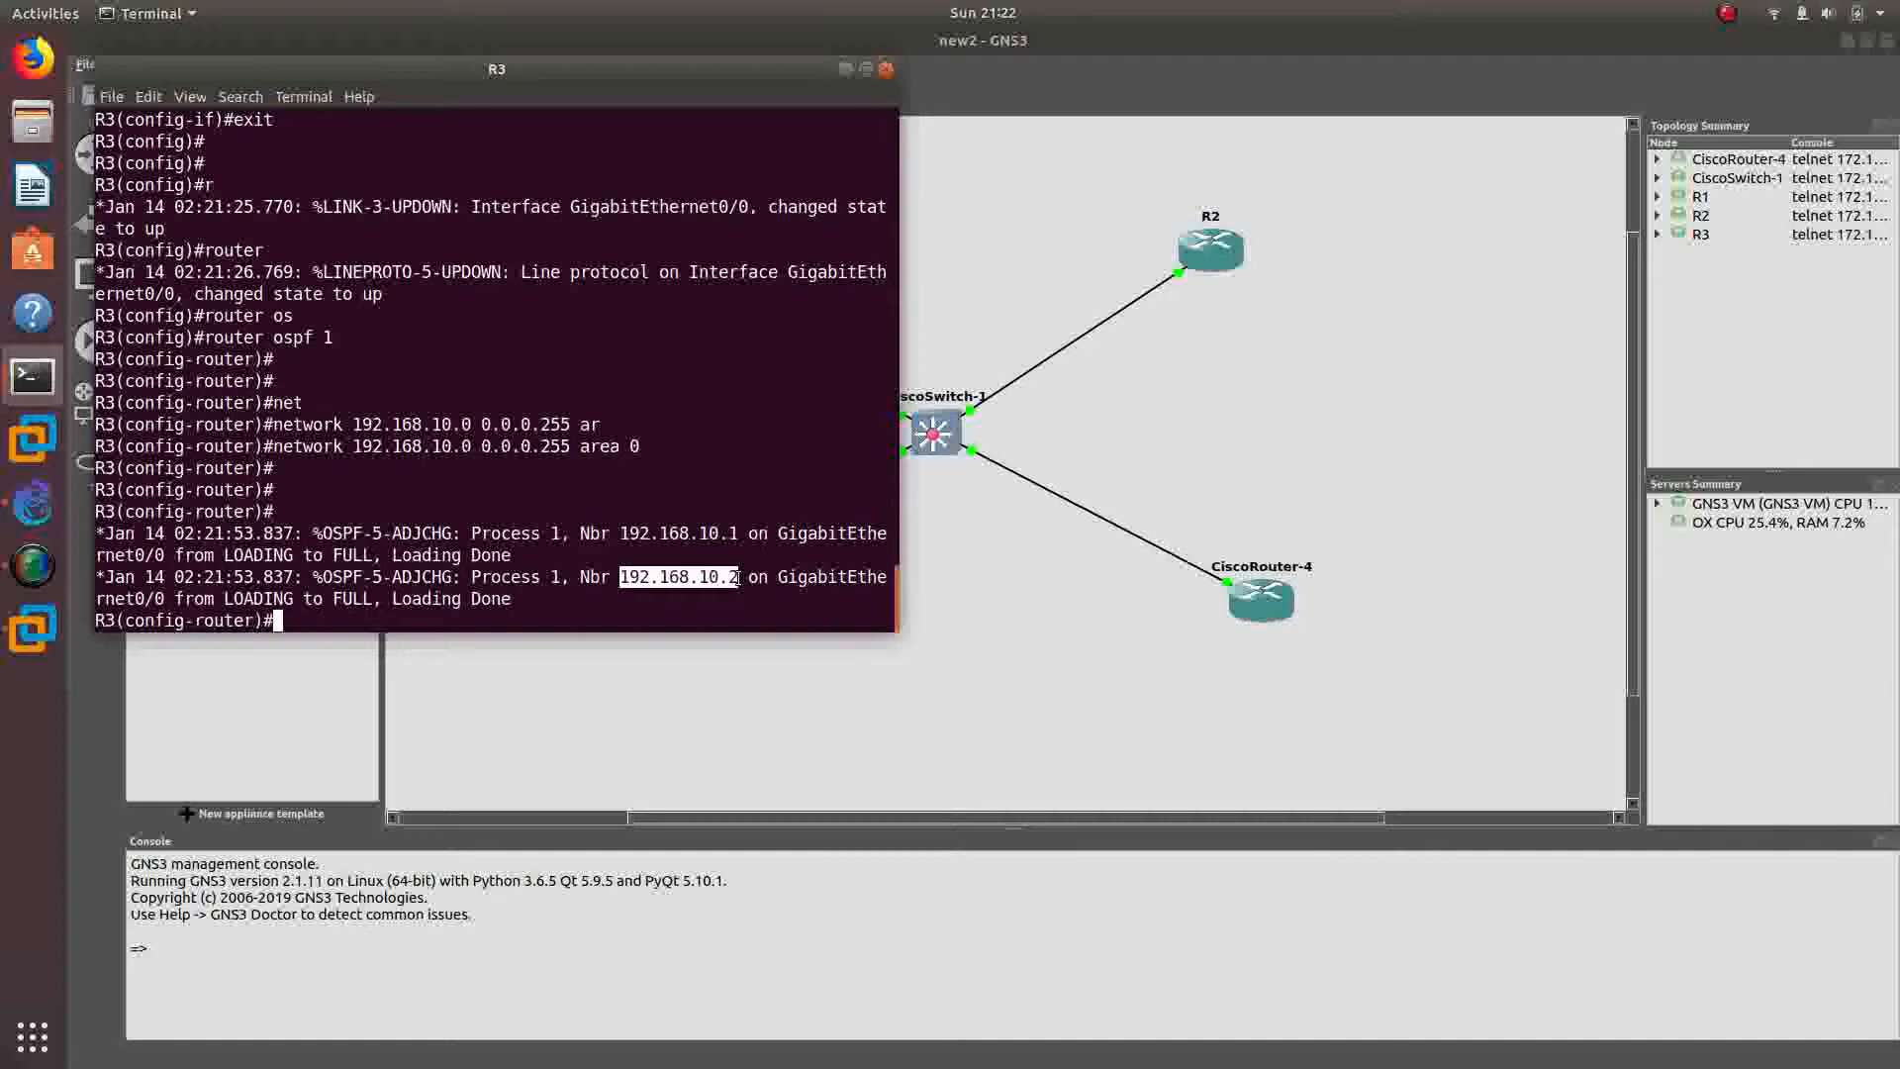
# - List R3's OSPF neighbors with "do show ip ospf nei" and highlight the first neighbor's ID and the neighbors' DR and BDR states
pyautogui.write('do show ip ospf nei')
pyautogui.press('Return')
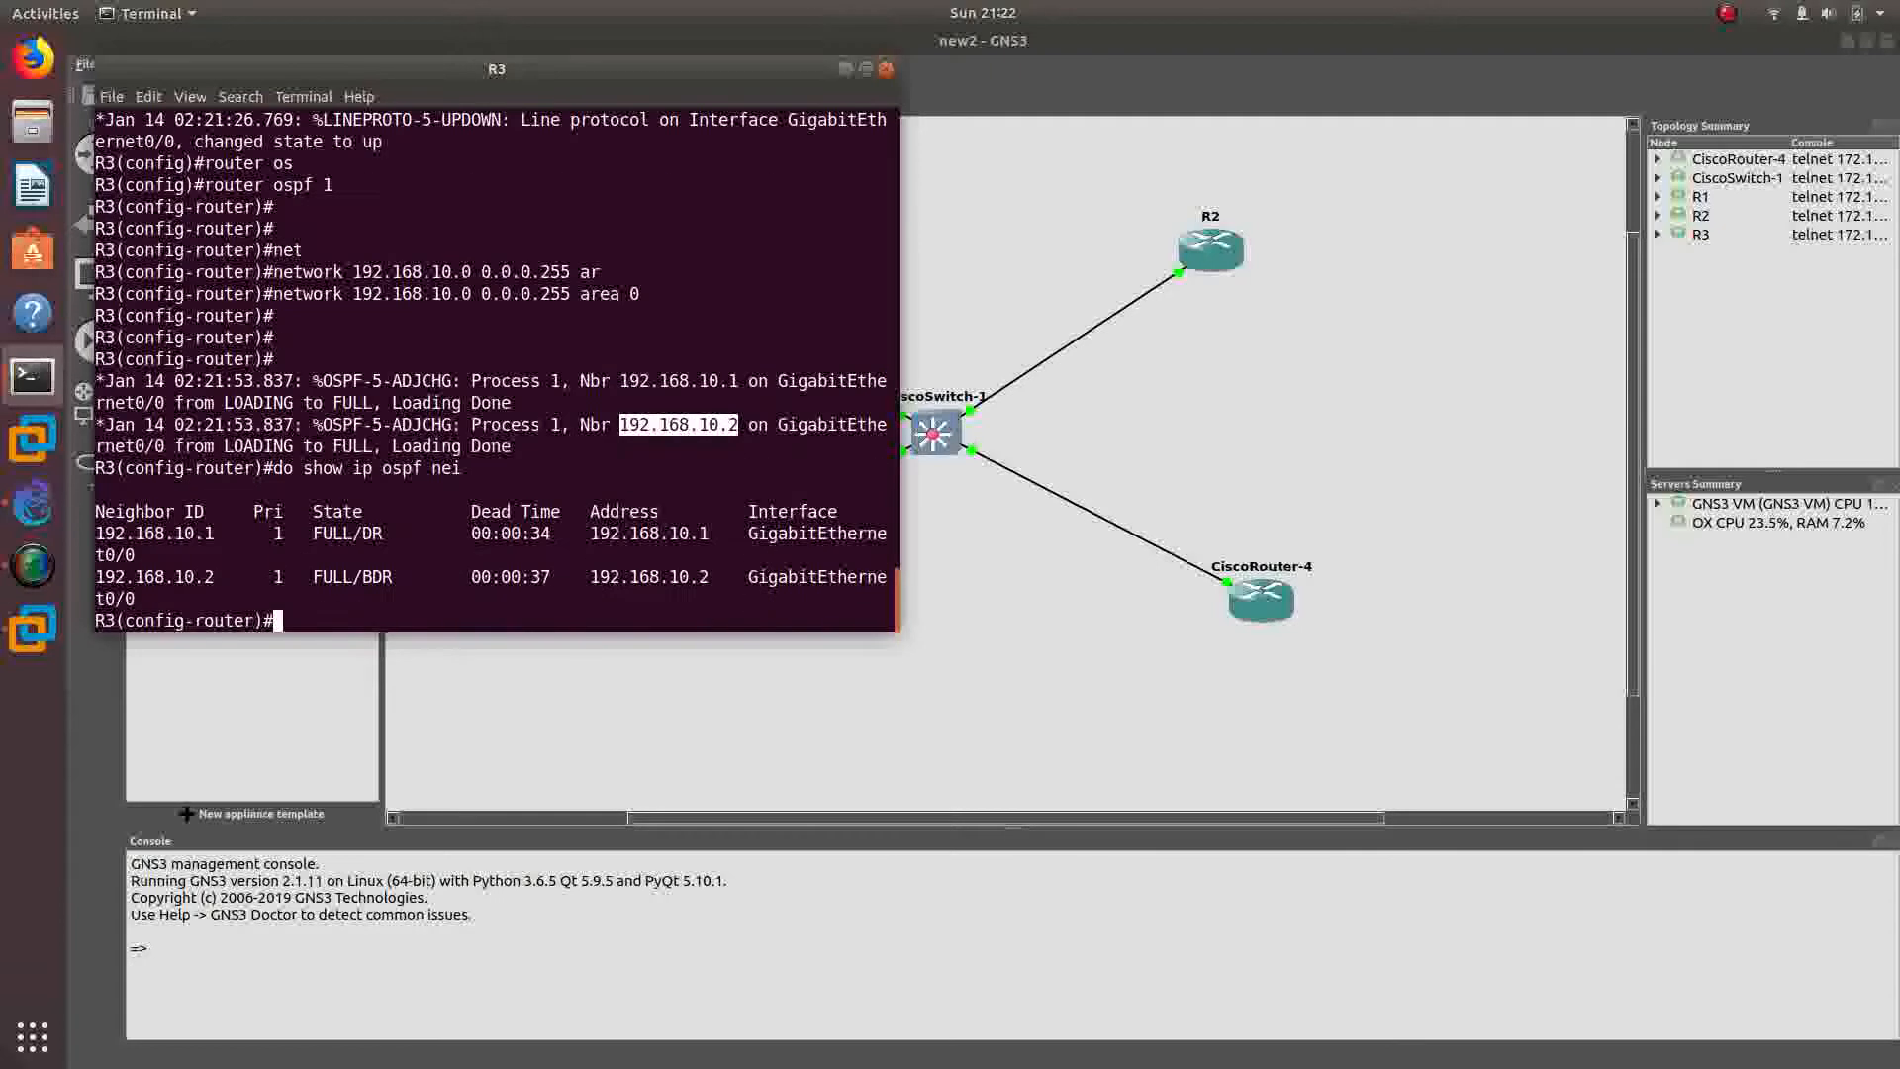
pyautogui.moveTo(174, 577); pyautogui.dragTo(356, 523)
pyautogui.doubleClick(356, 530)
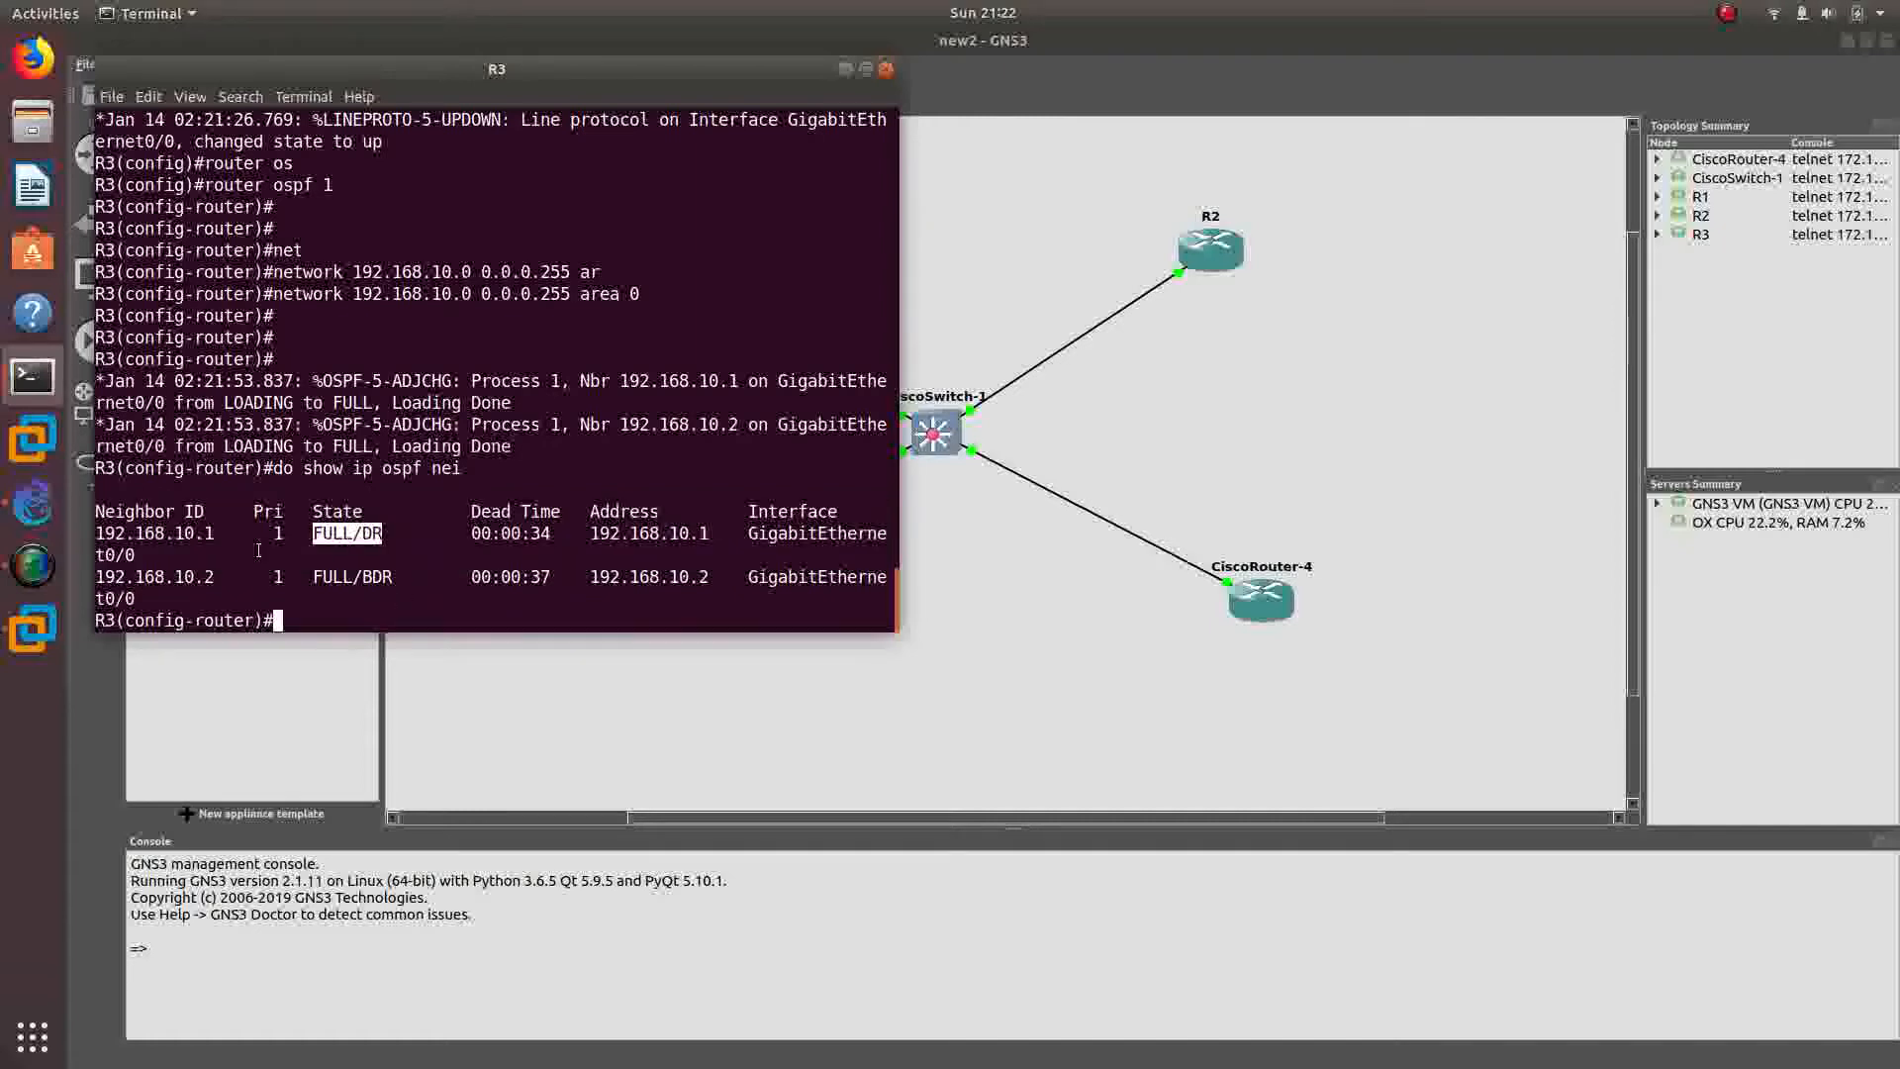
pyautogui.moveTo(212, 533); pyautogui.dragTo(92, 540)
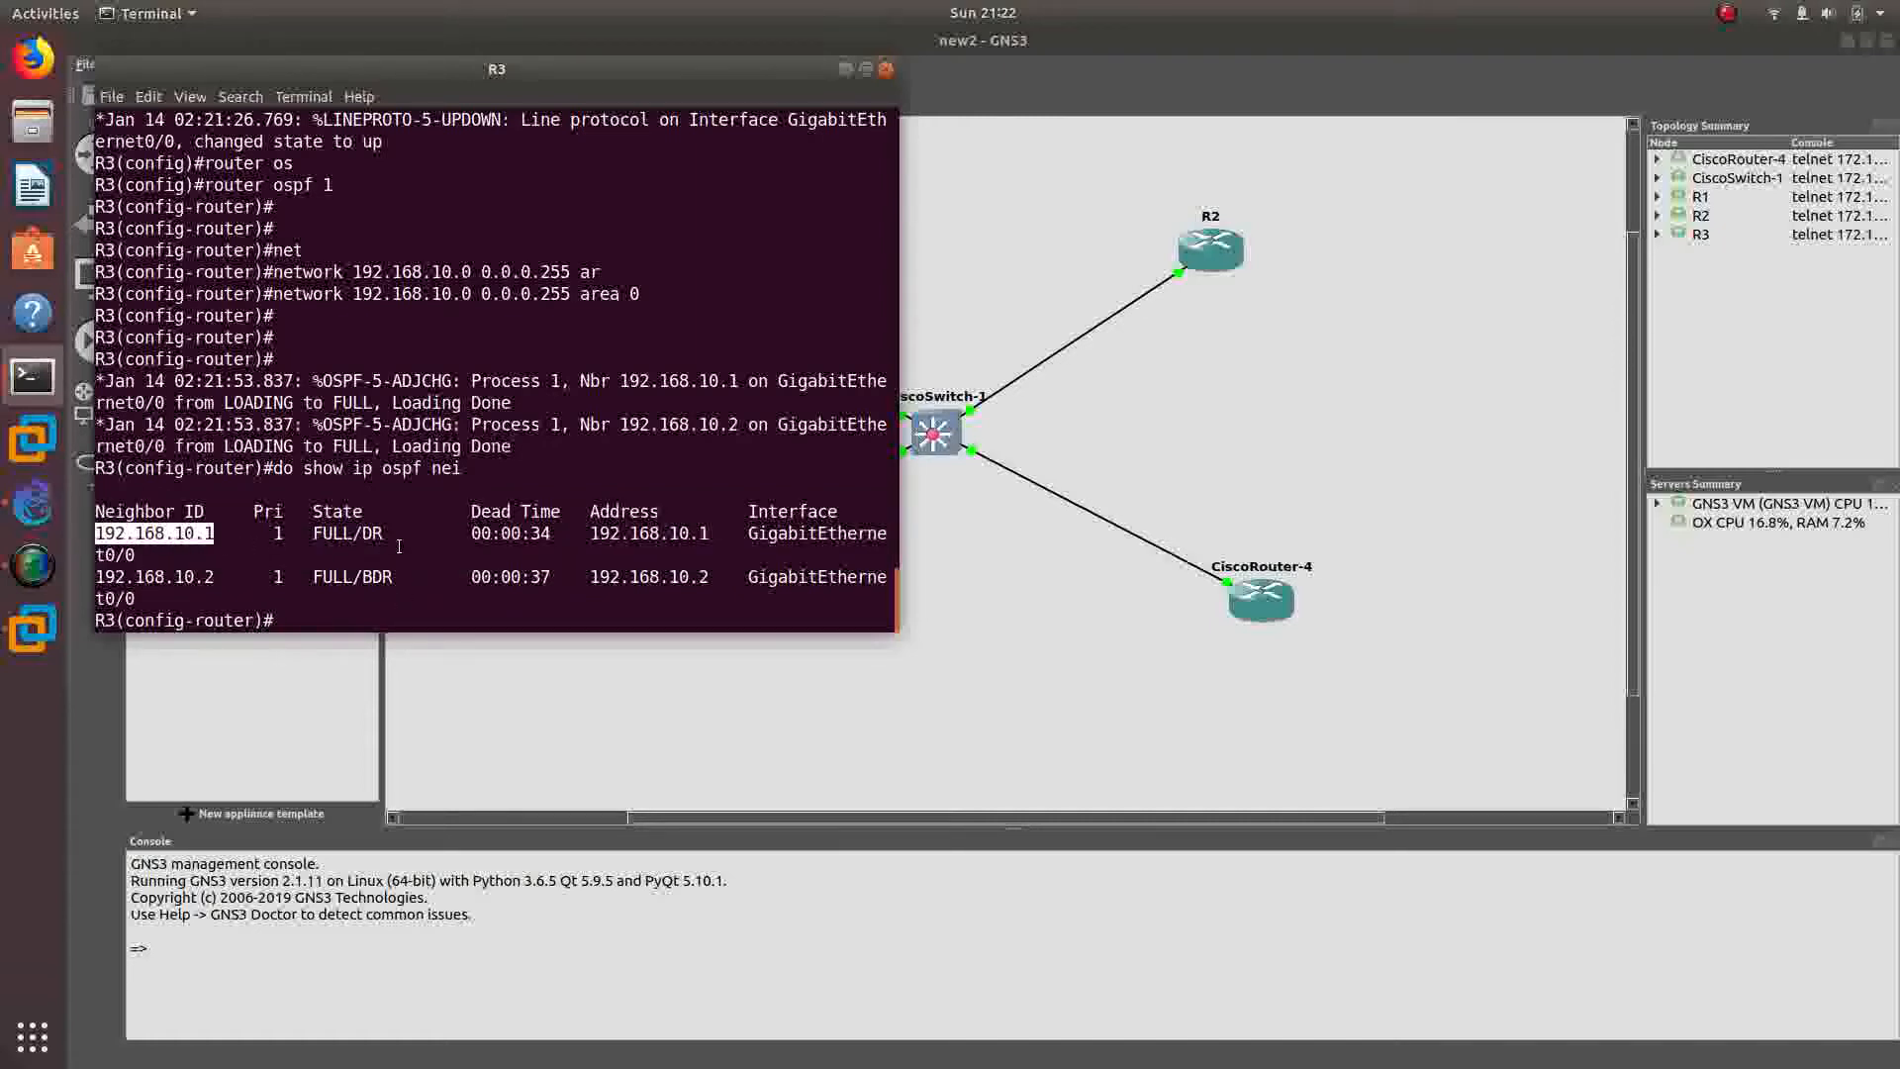
pyautogui.moveTo(389, 535); pyautogui.dragTo(379, 576)
pyautogui.click(393, 577)
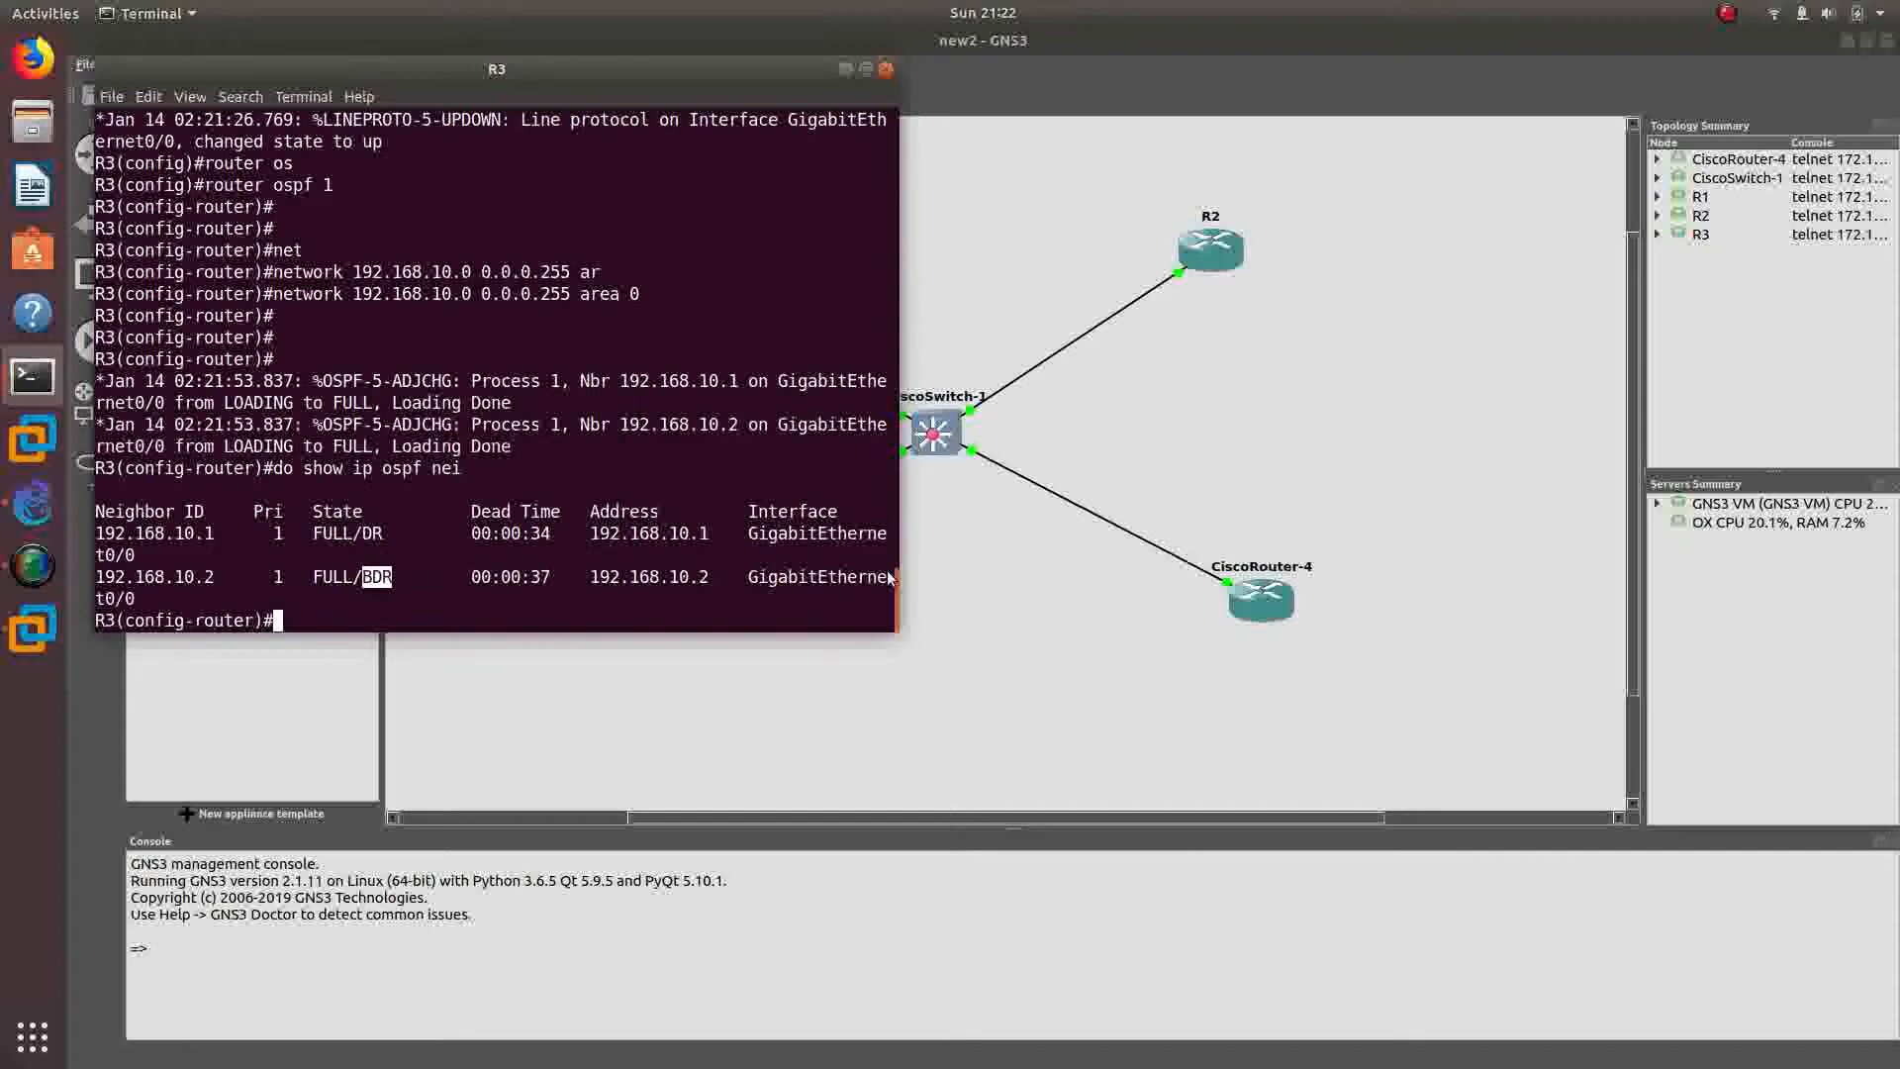
# - Return to the GNS3 topology and rename the CiscoRouter-4 node to R4
pyautogui.click(1262, 566)
pyautogui.doubleClick(1262, 567)
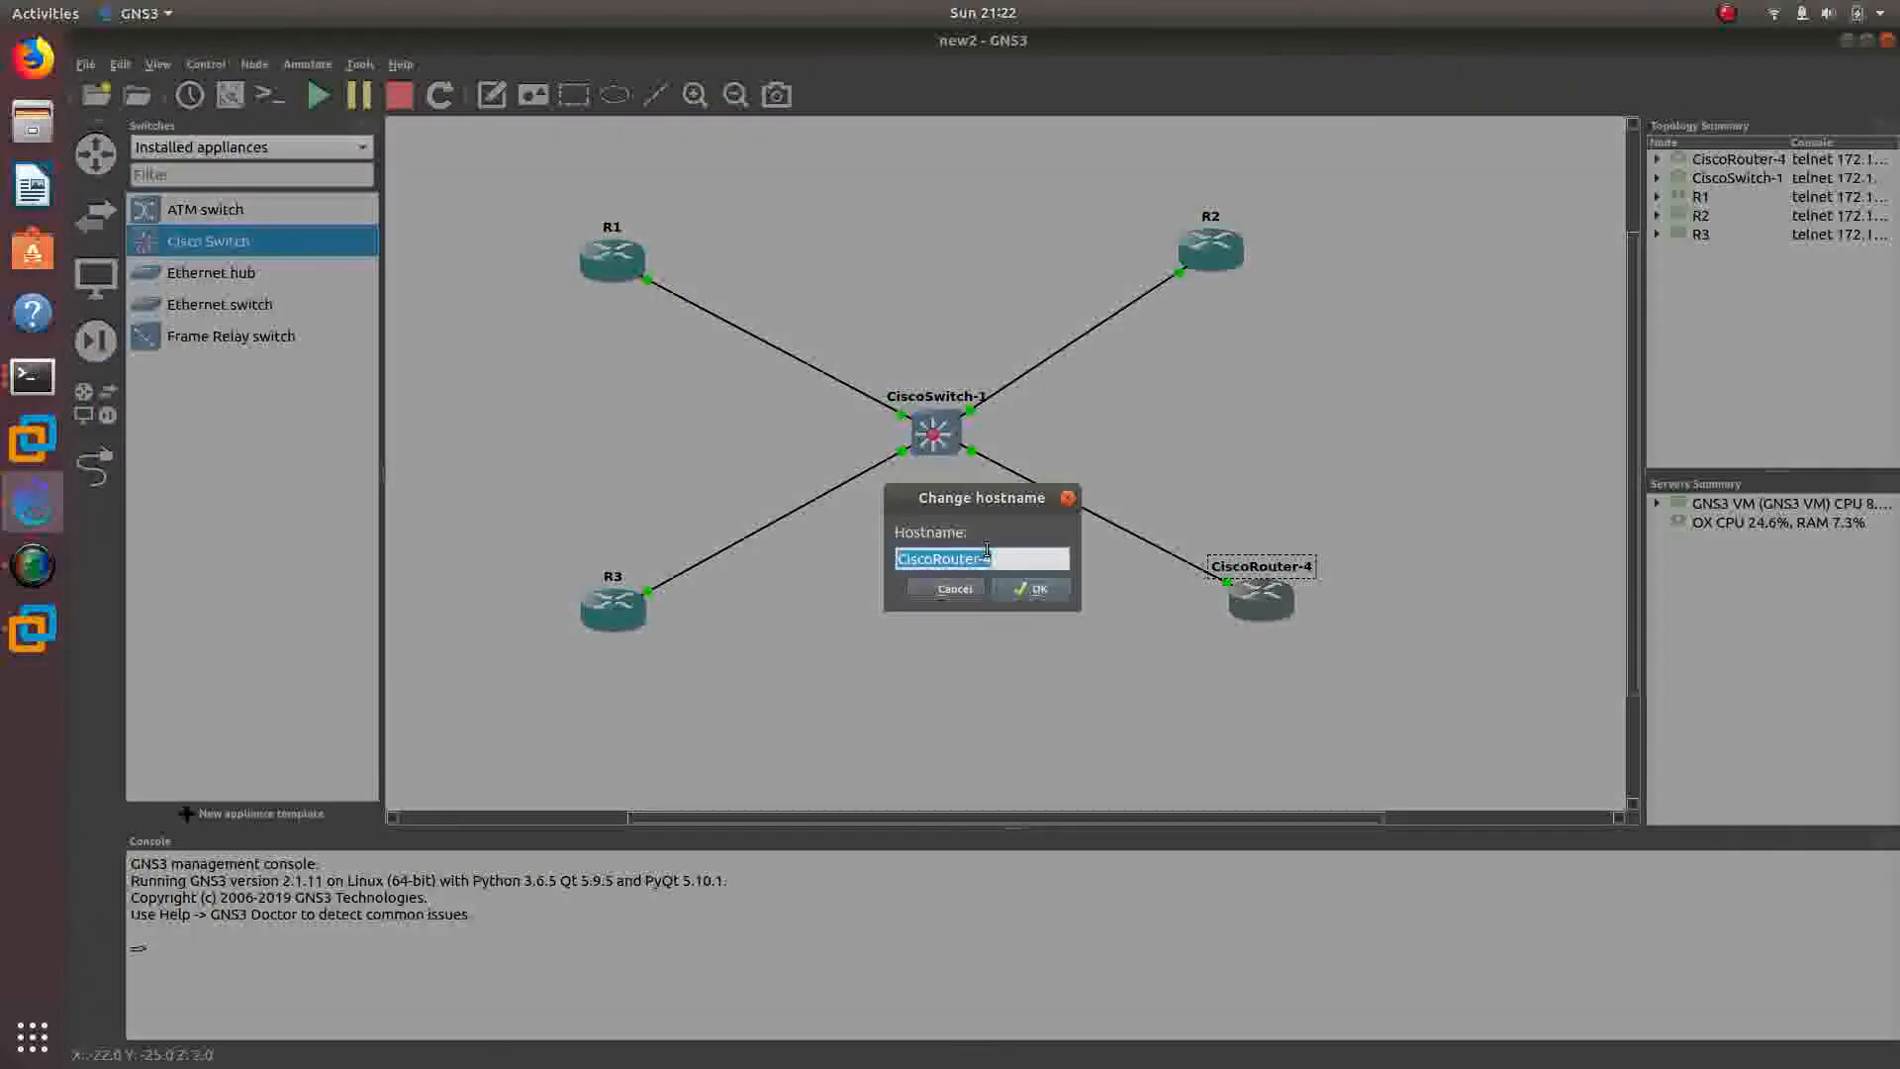
pyautogui.write('R4')
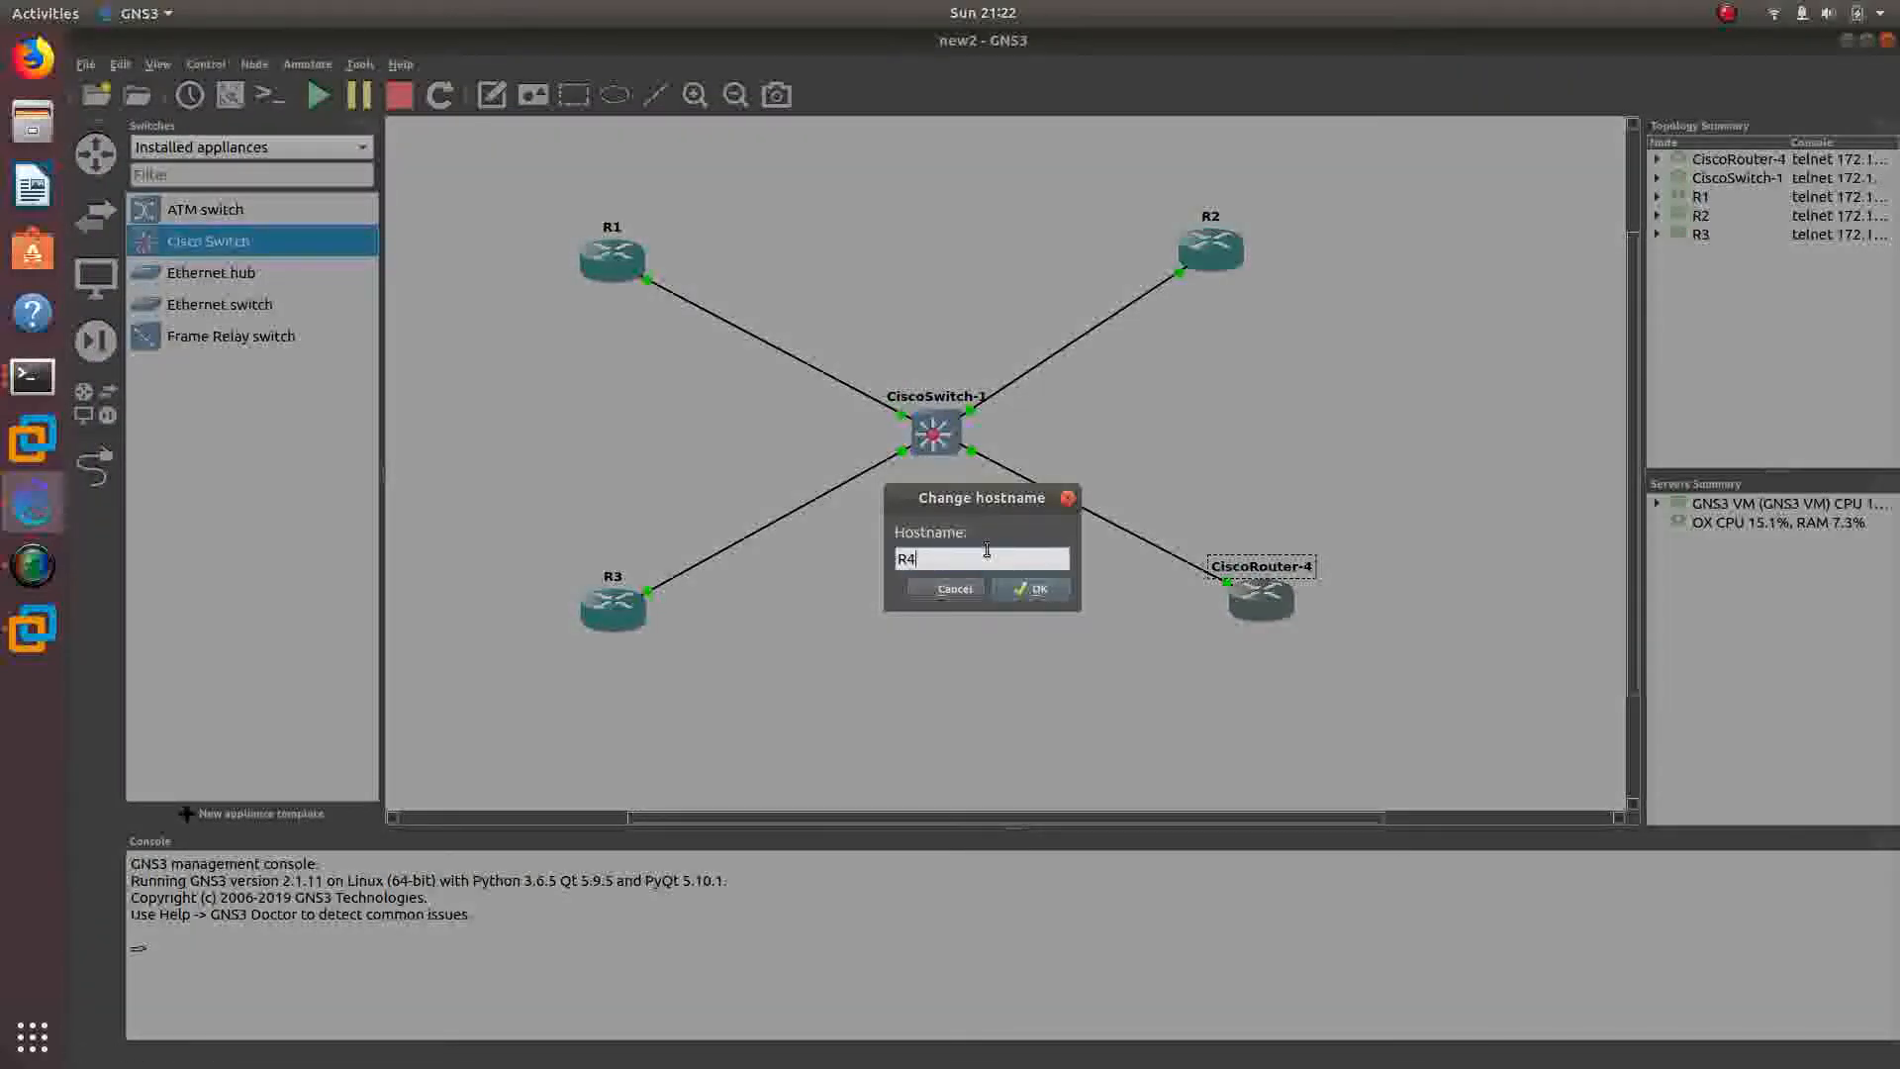
pyautogui.press('Return')
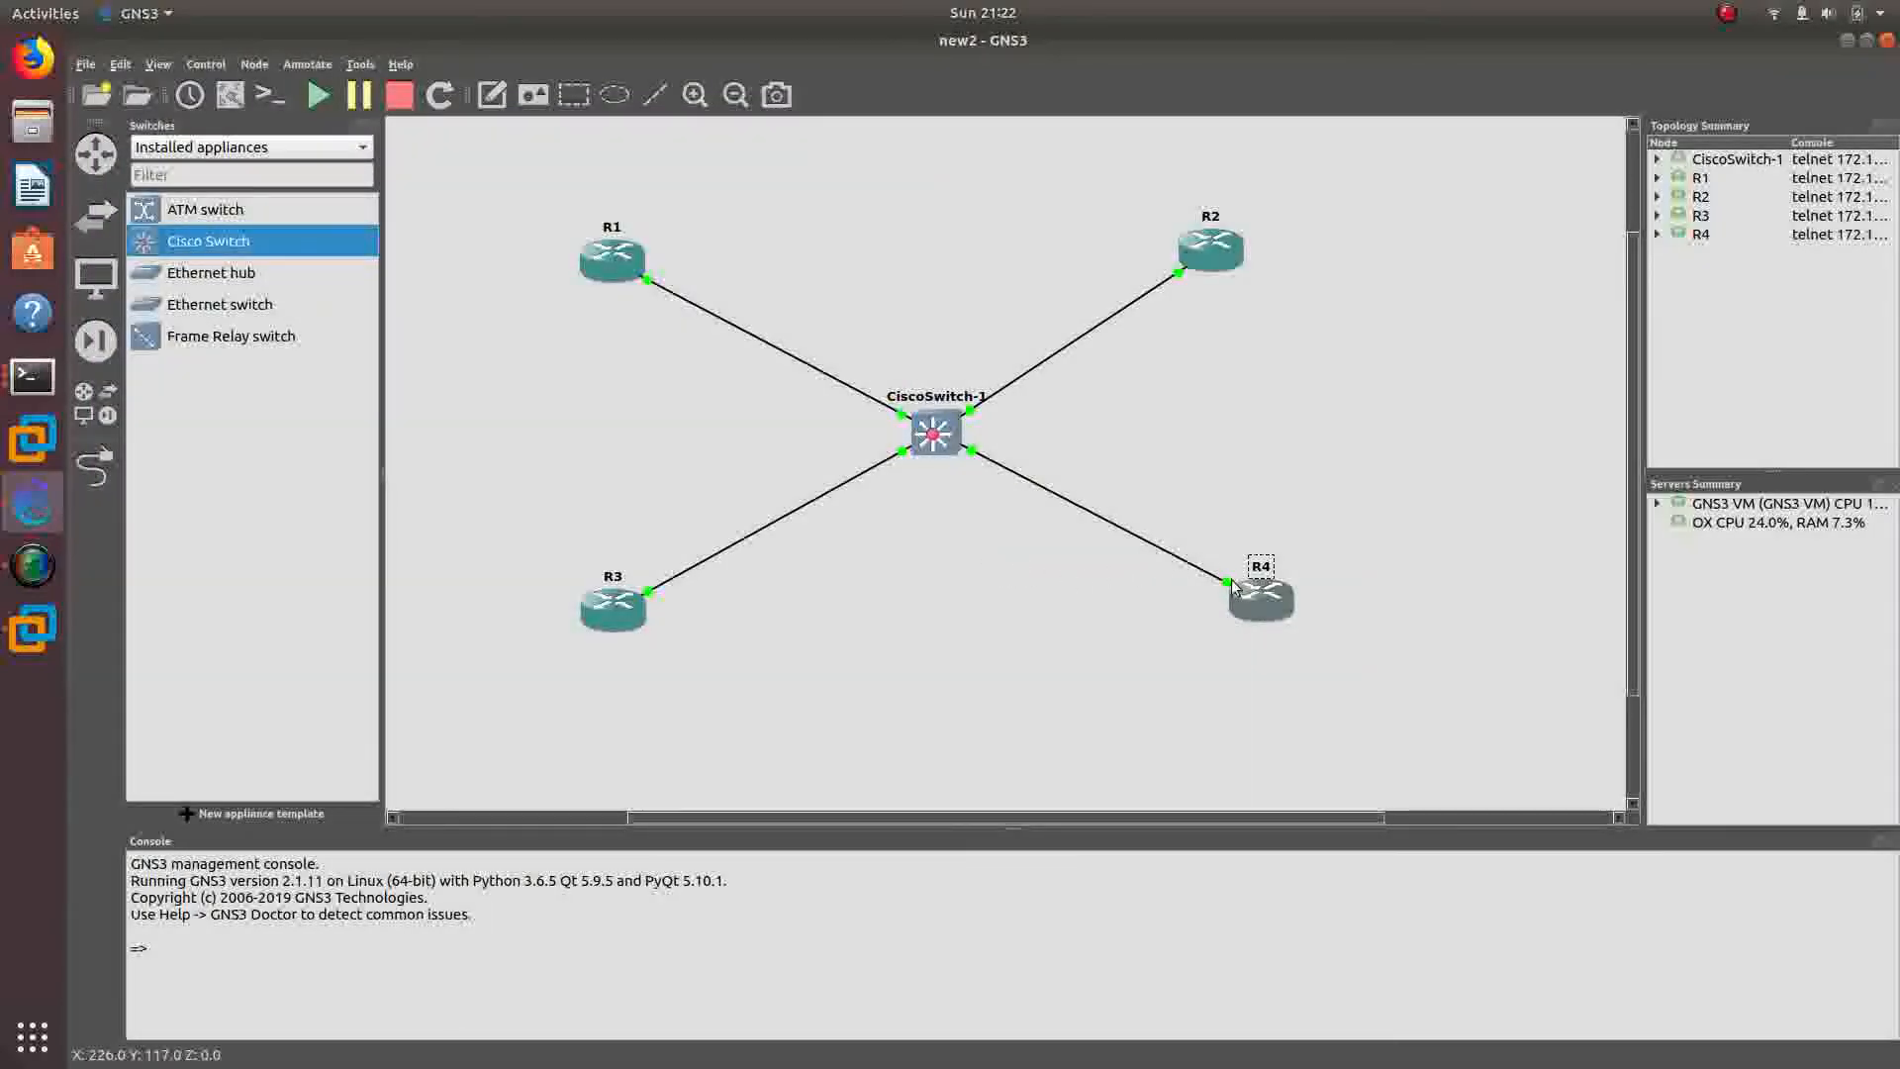
# - Open R4's console and enter global configuration mode with "config t"
pyautogui.rightClick(1276, 615)
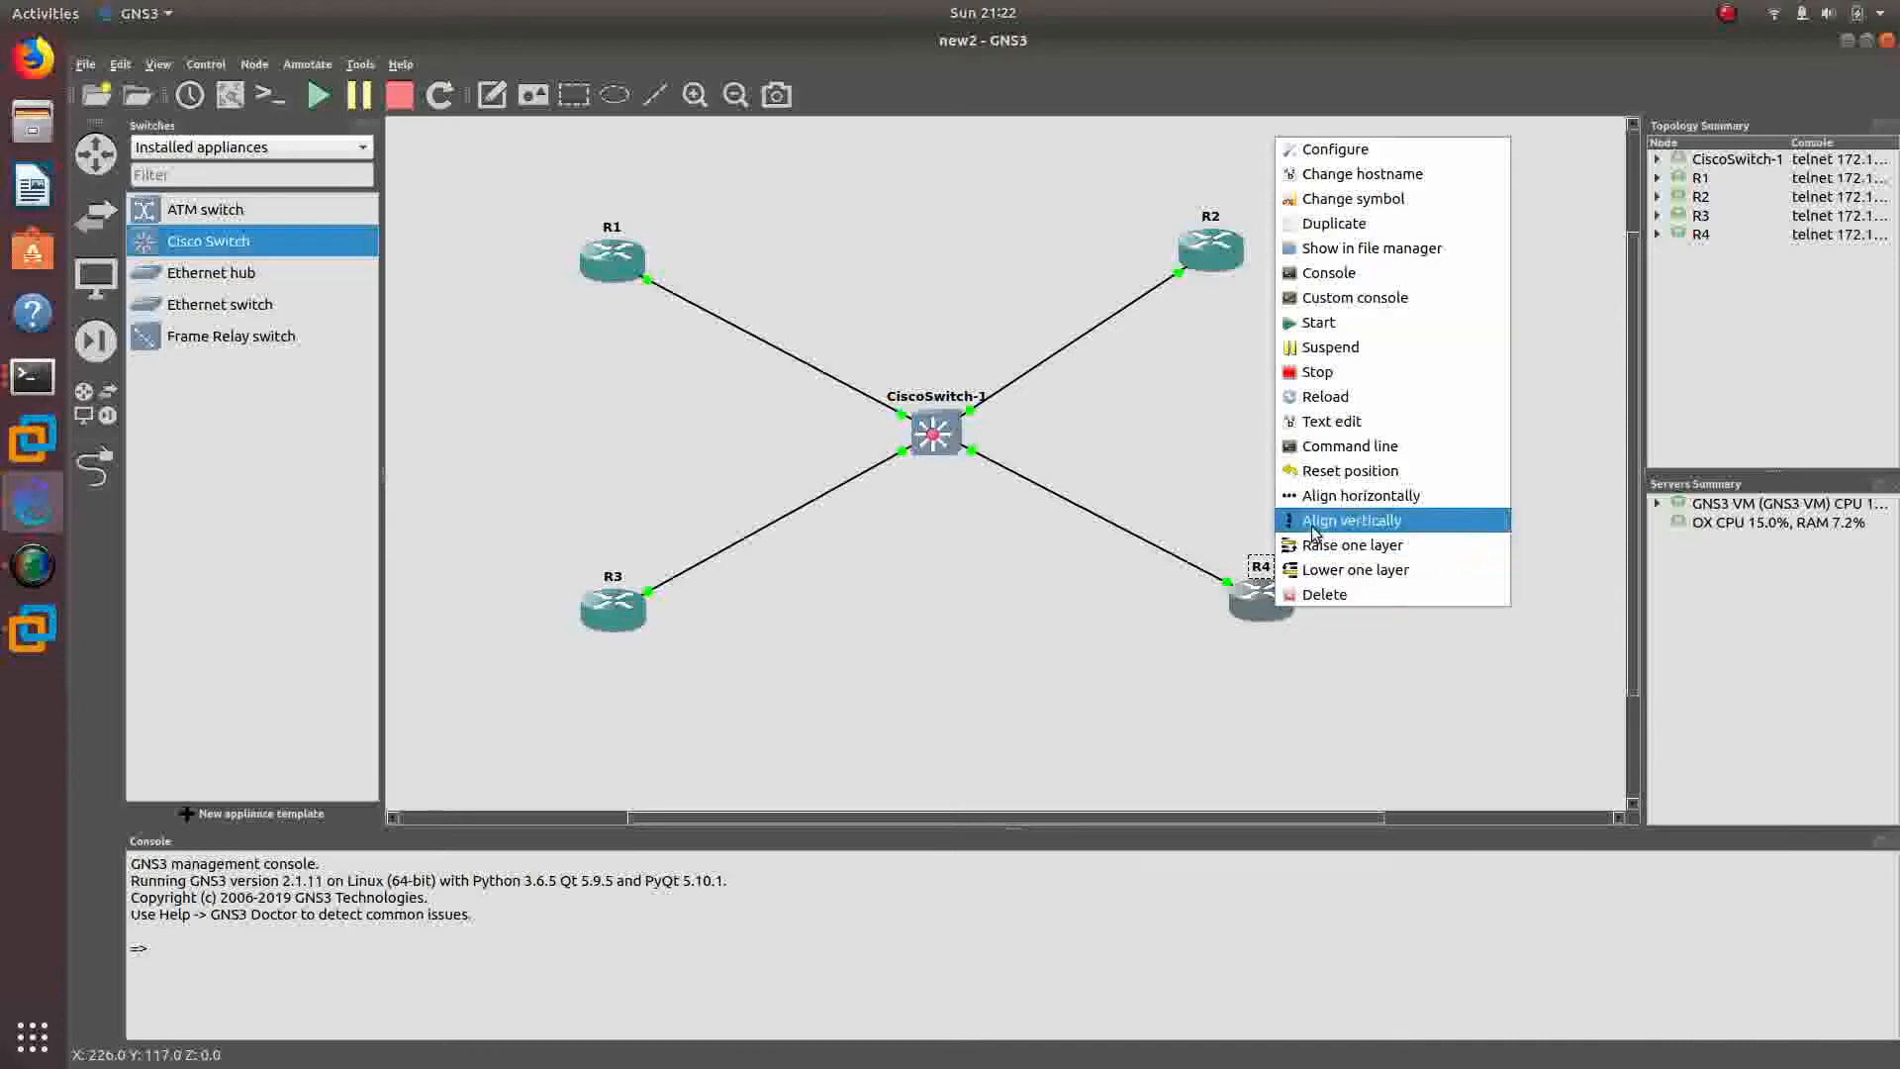
pyautogui.click(1331, 274)
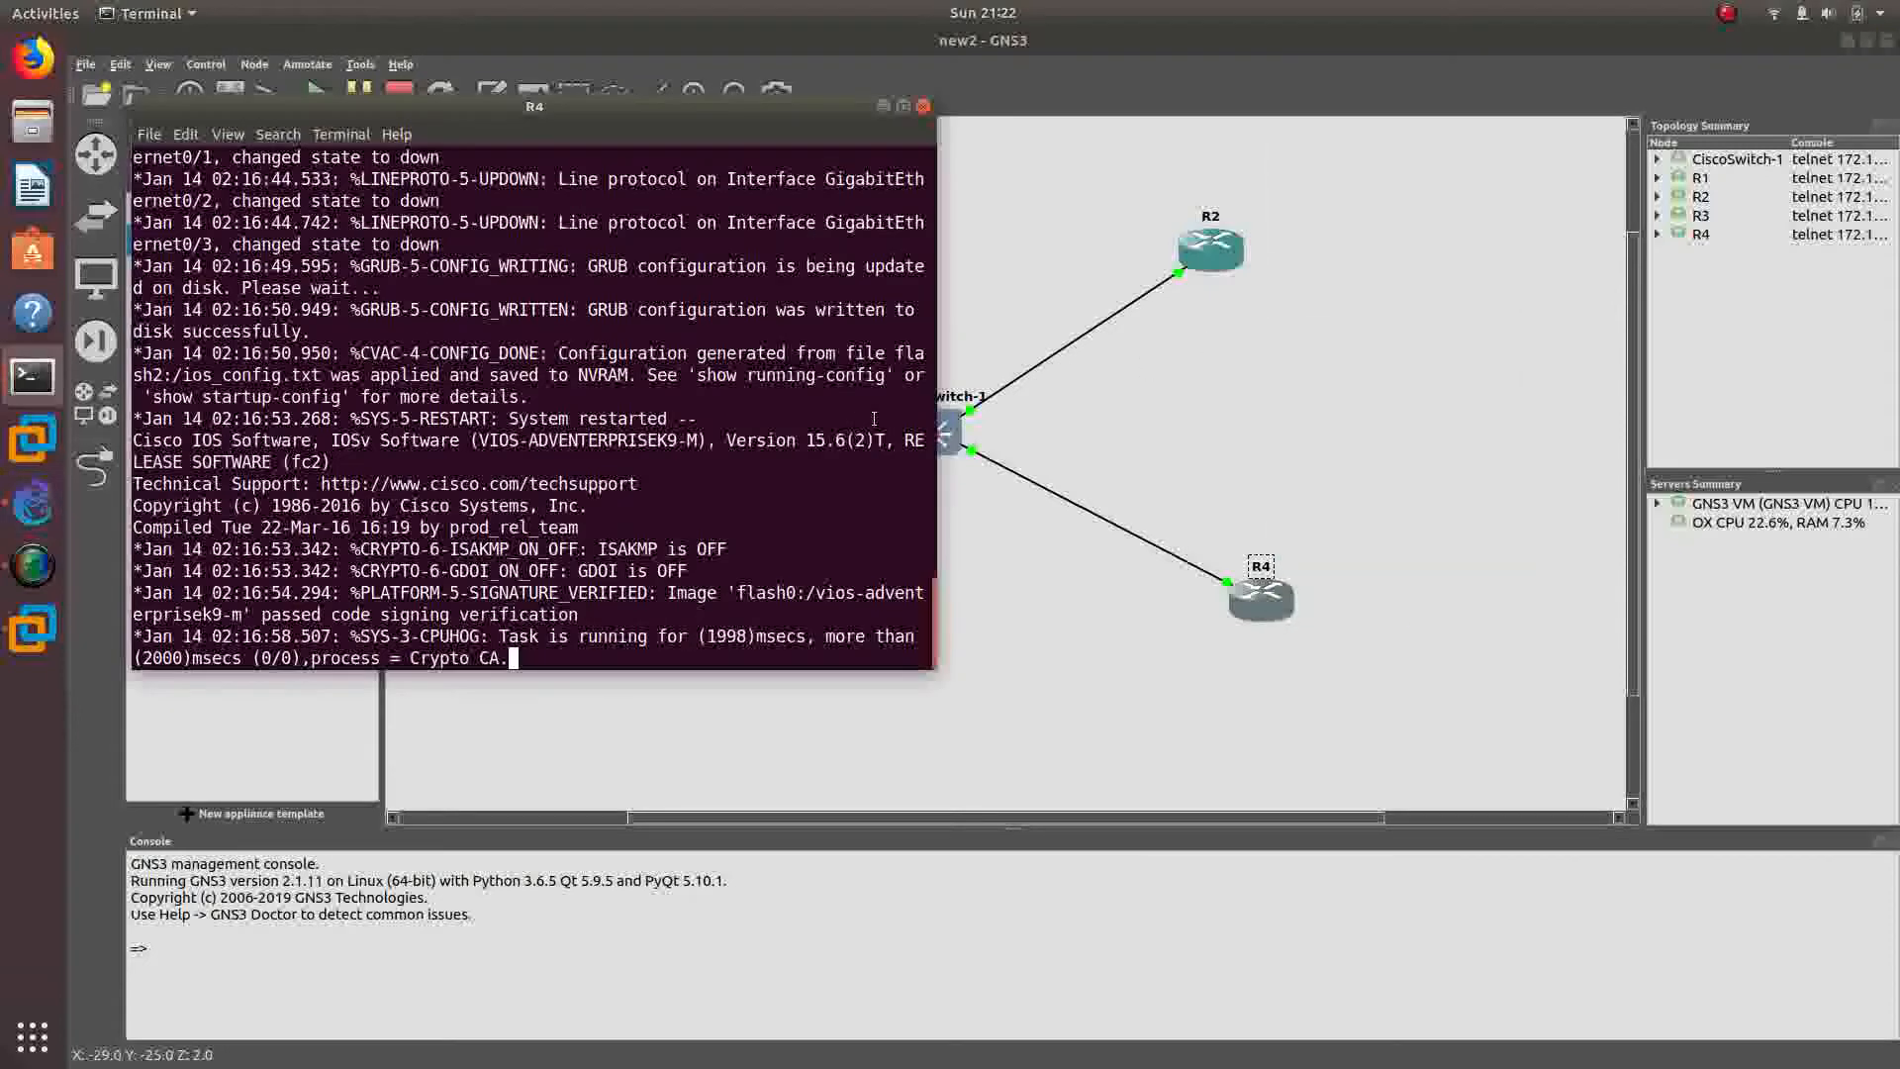
pyautogui.press('Return')
pyautogui.press('Return')
pyautogui.press('Return')
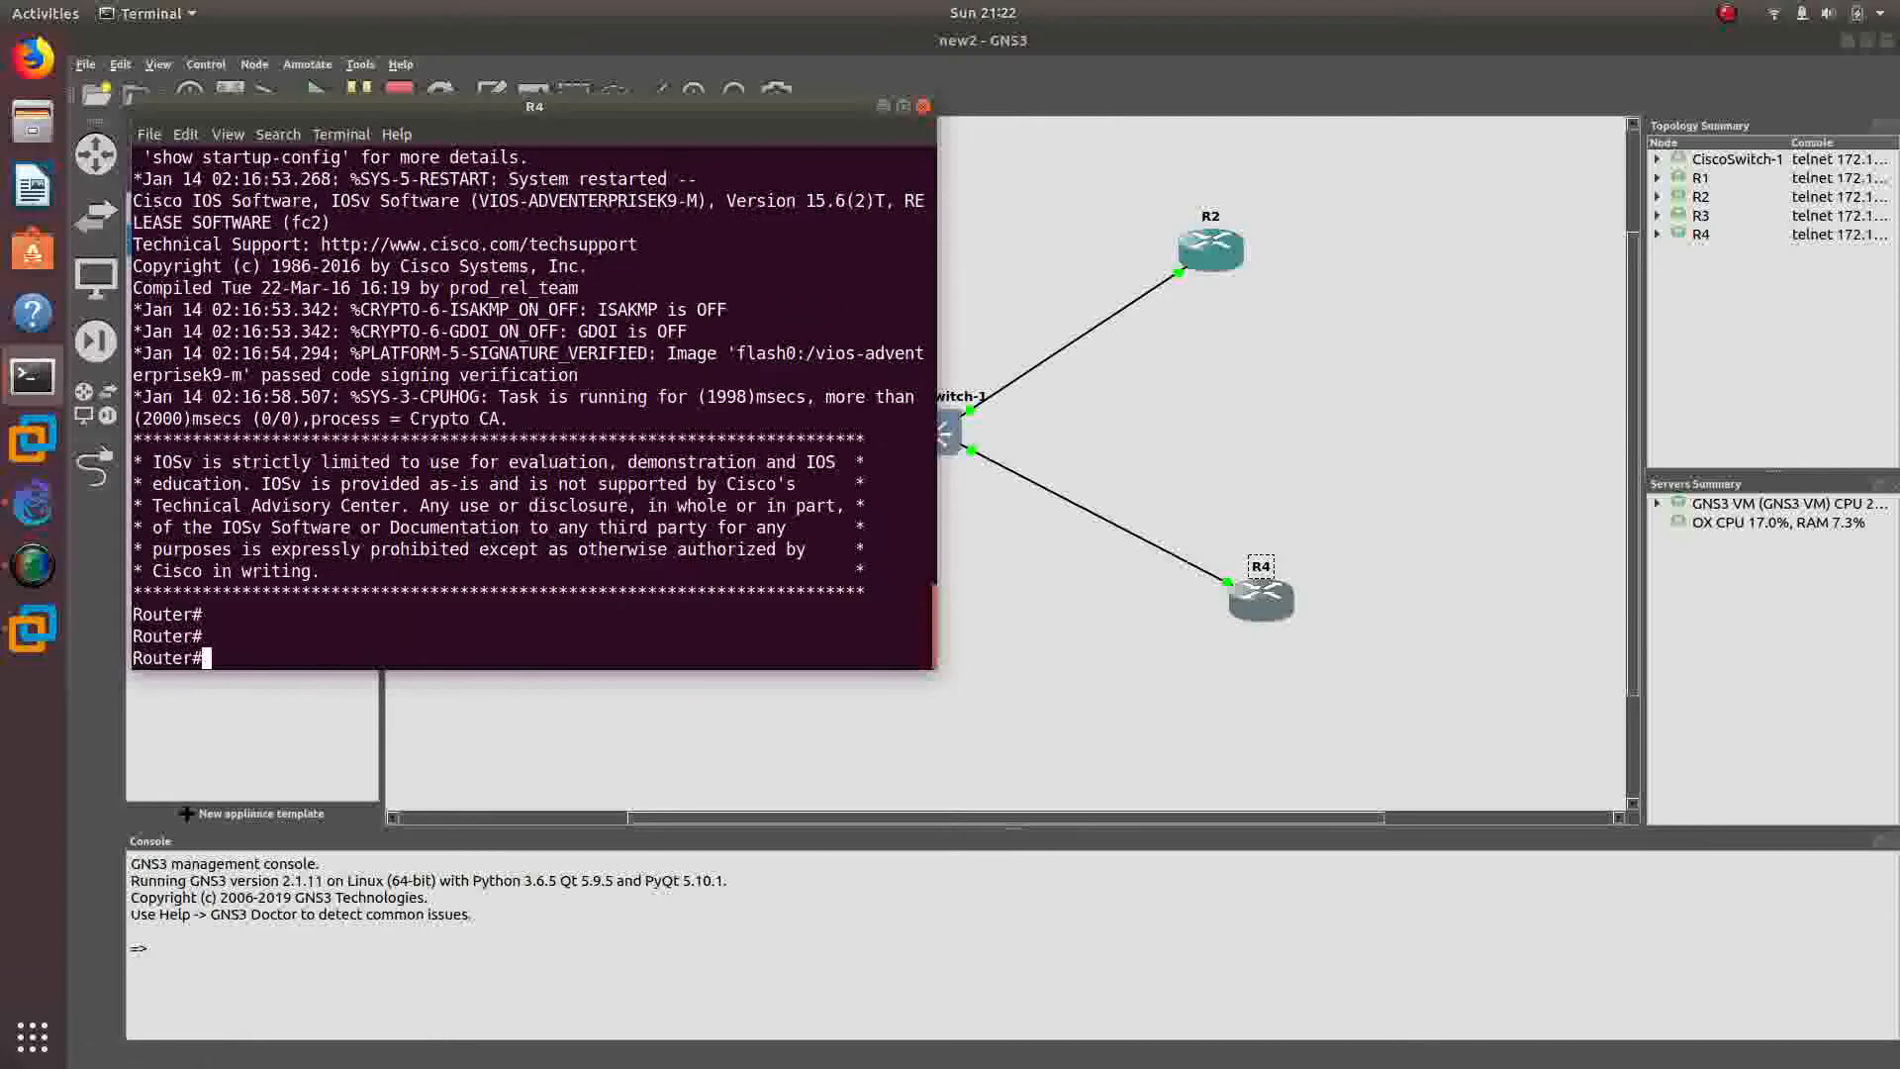
pyautogui.write('config t')
pyautogui.press('Return')
pyautogui.press('Return')
pyautogui.press('Return')
# - Enter interface g0/0 on R4 and assign it the IP address 192.168.10.4 with mask 255.255.255.0
pyautogui.write('int')
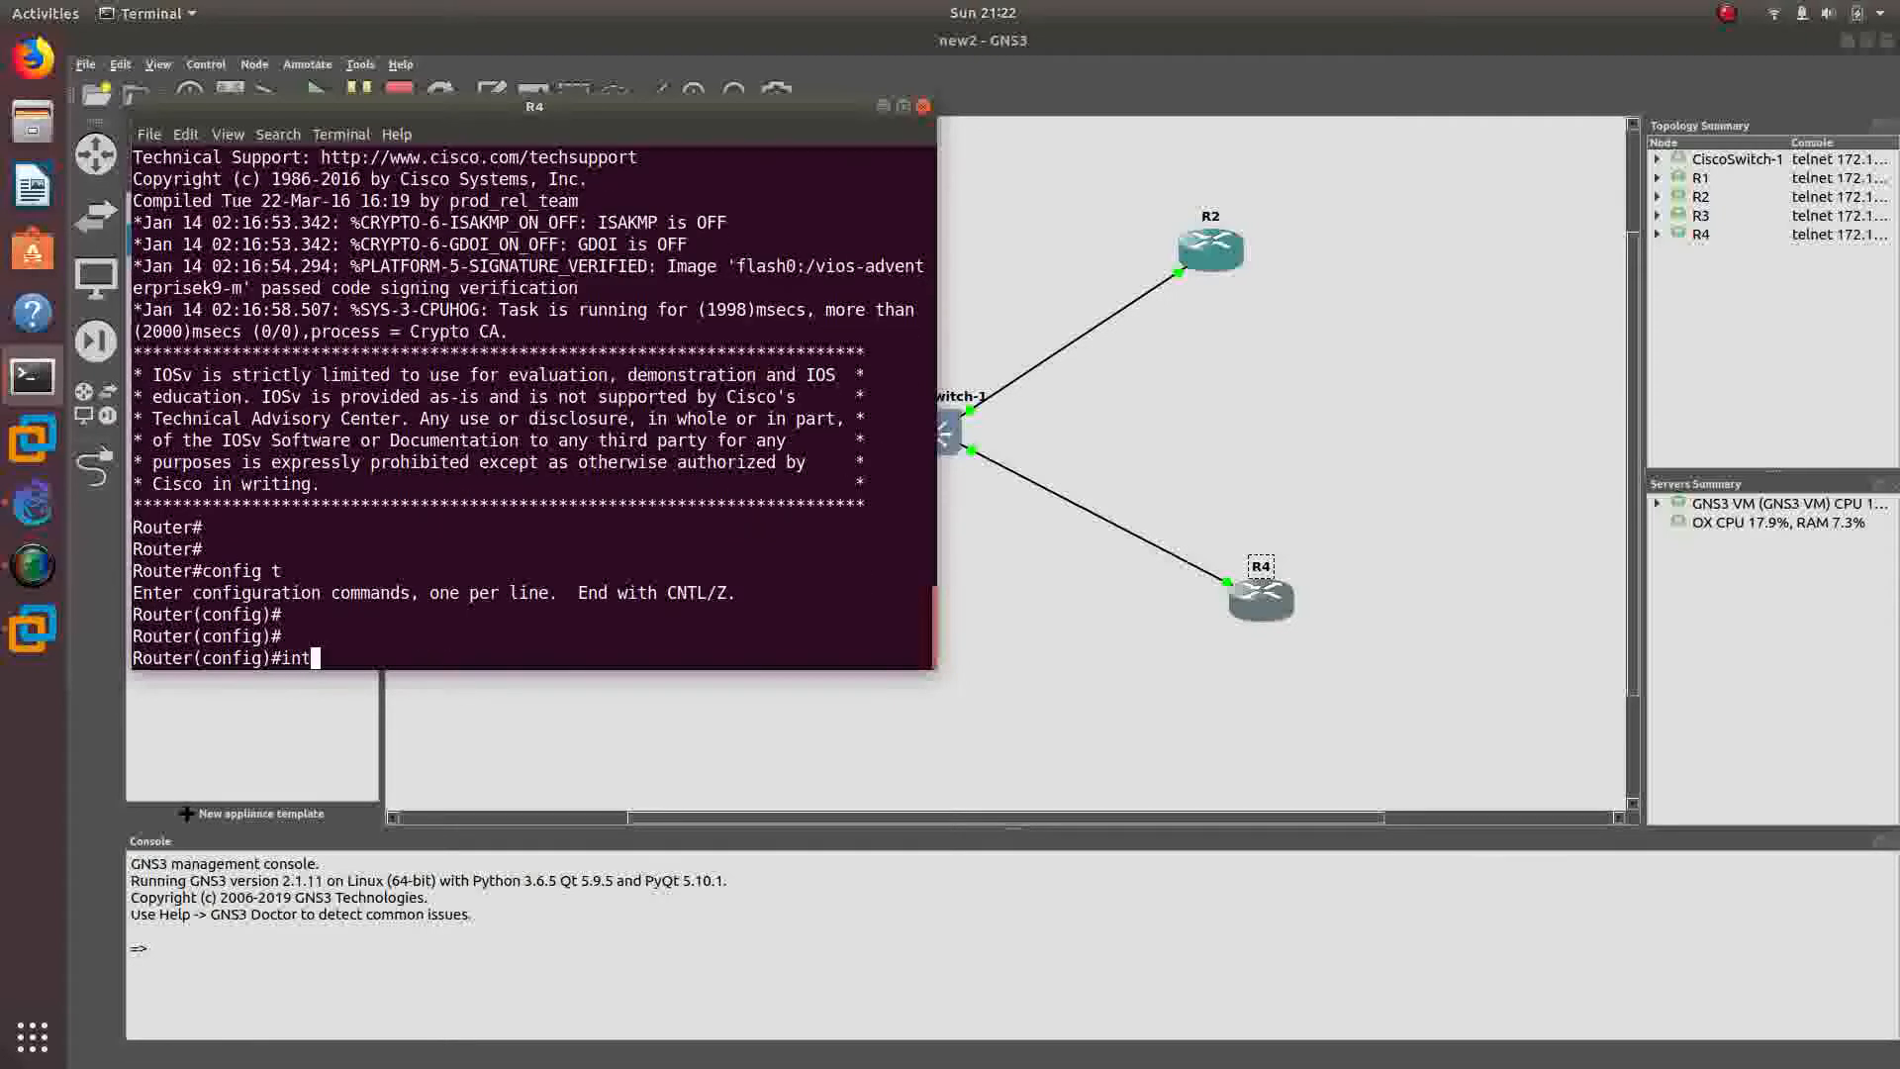
pyautogui.write(' g0/0')
pyautogui.press('Return')
pyautogui.press('Return')
pyautogui.write('ip add')
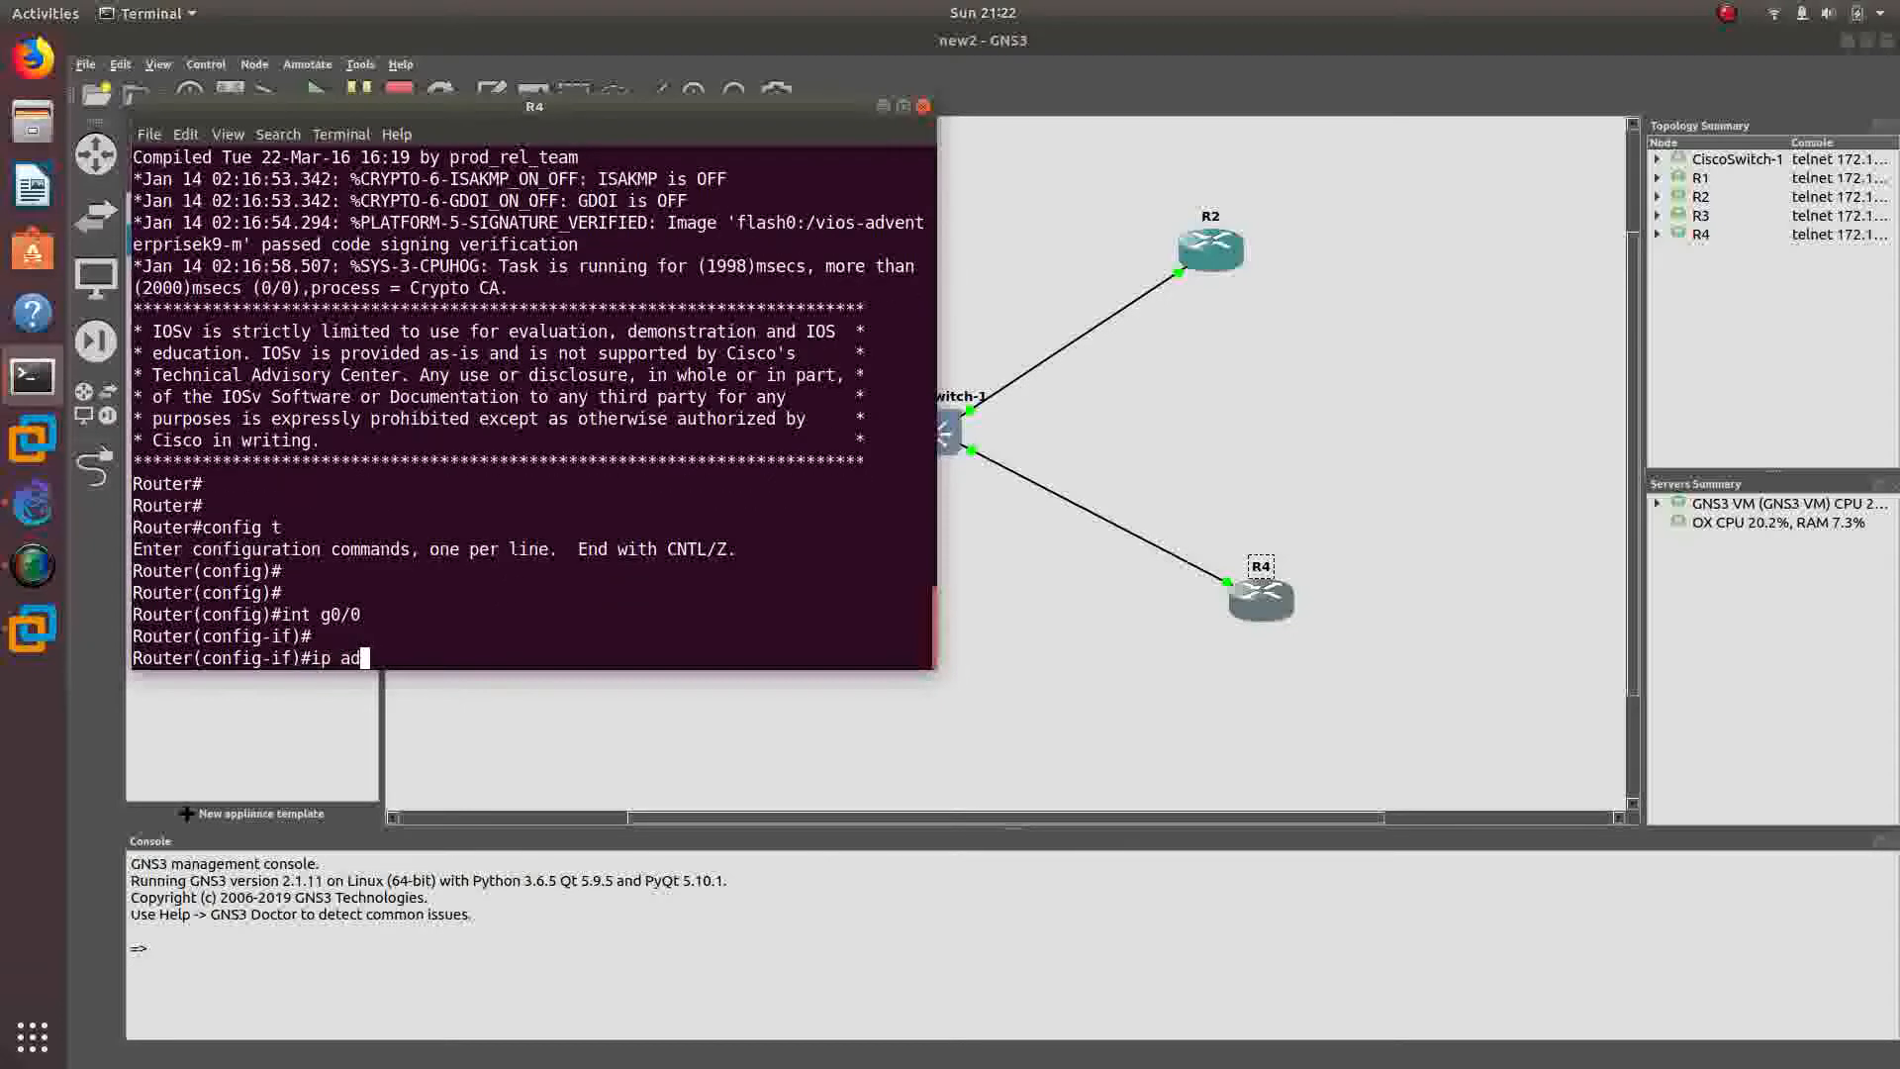
pyautogui.press('Tab')
pyautogui.write('19')
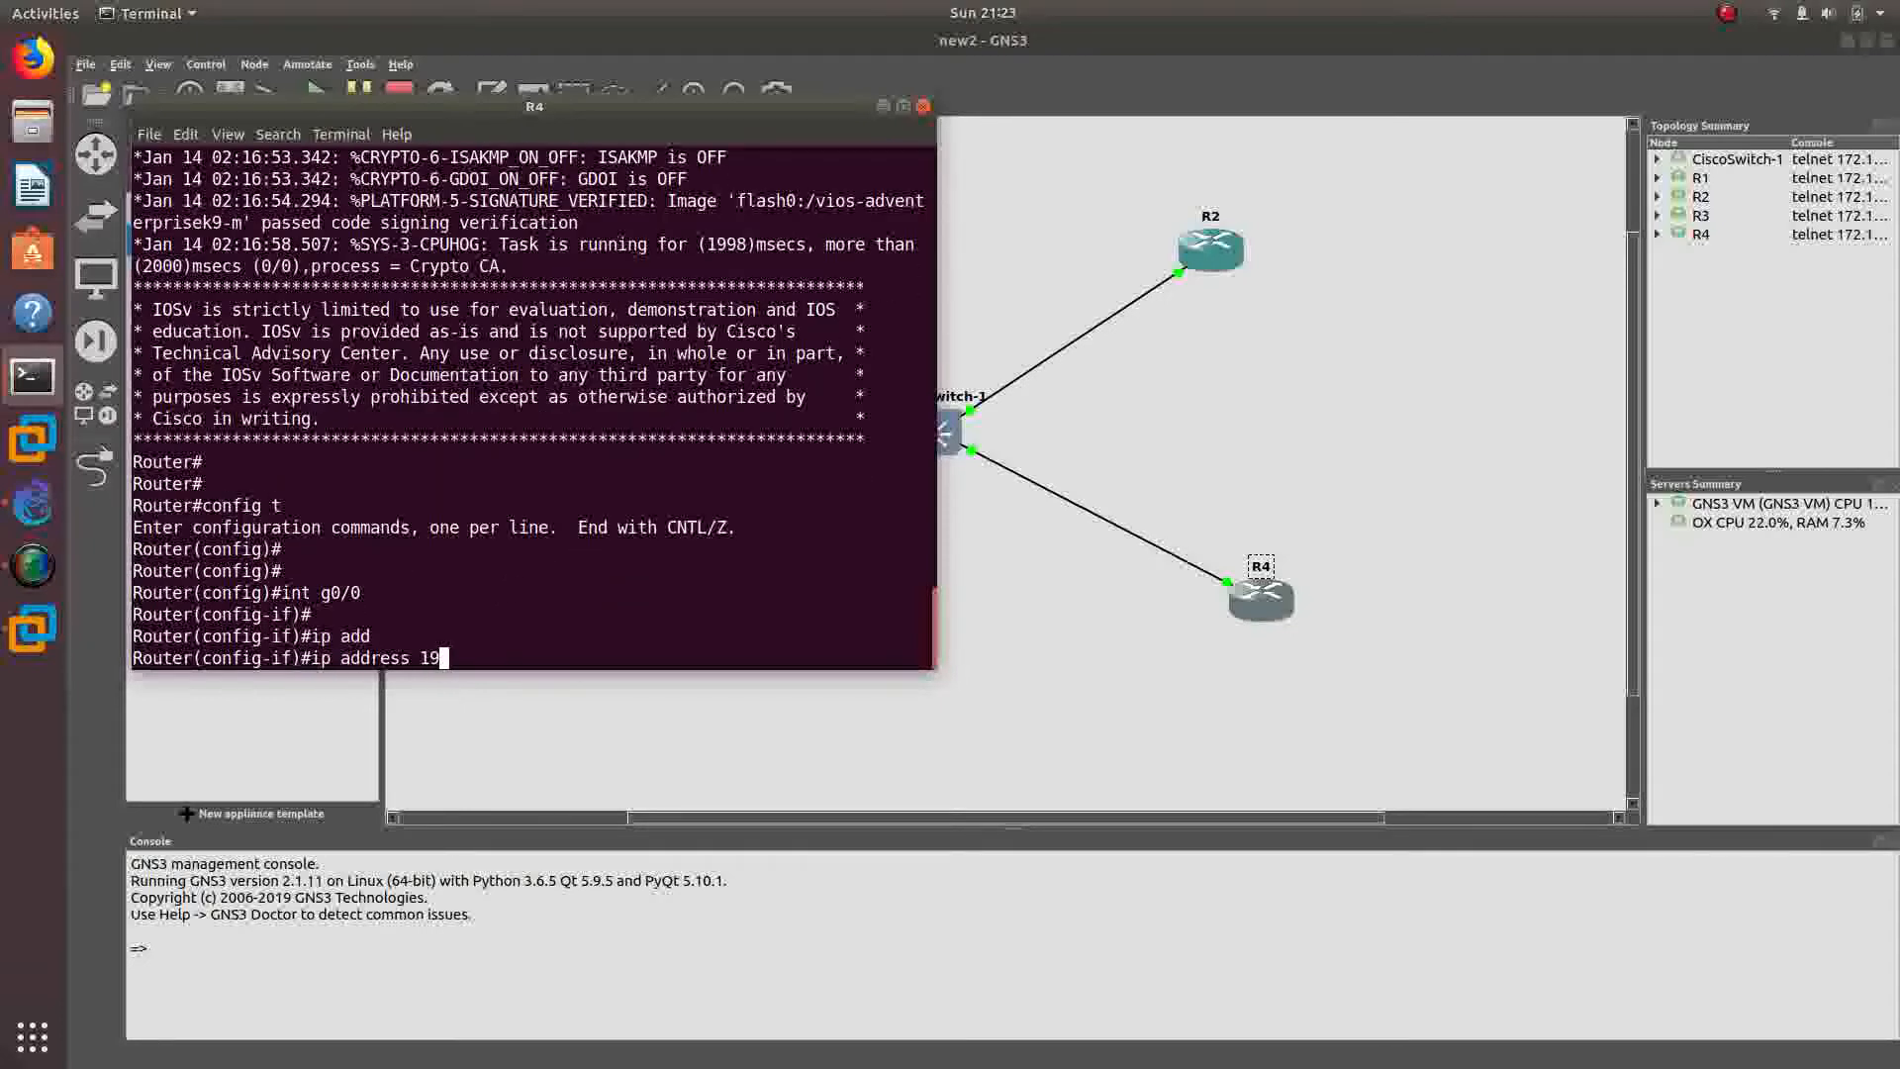
pyautogui.write('2.168.10.4 255.255.255.0')
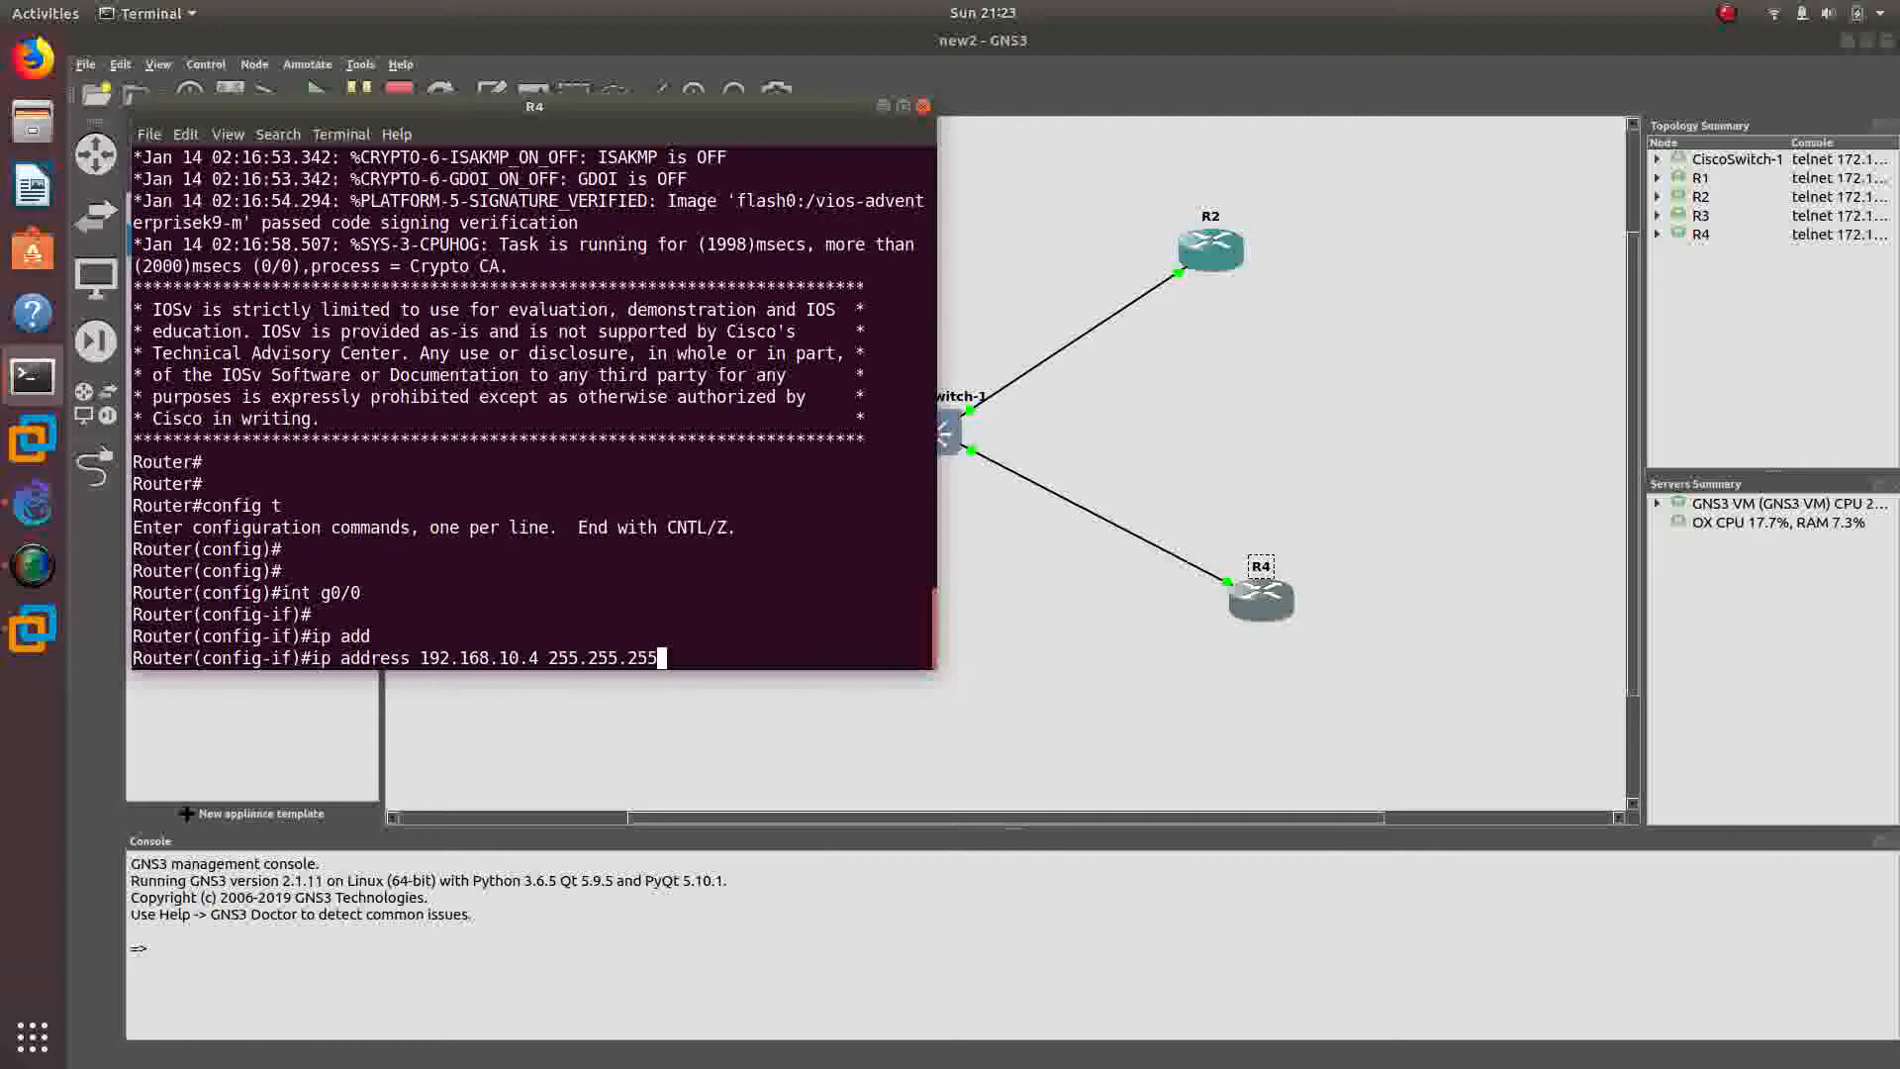
pyautogui.press('Return')
pyautogui.press('Return')
pyautogui.press('Return')
# - Enable R4's g0/0 interface with "no shutdown"
pyautogui.write('no shu')
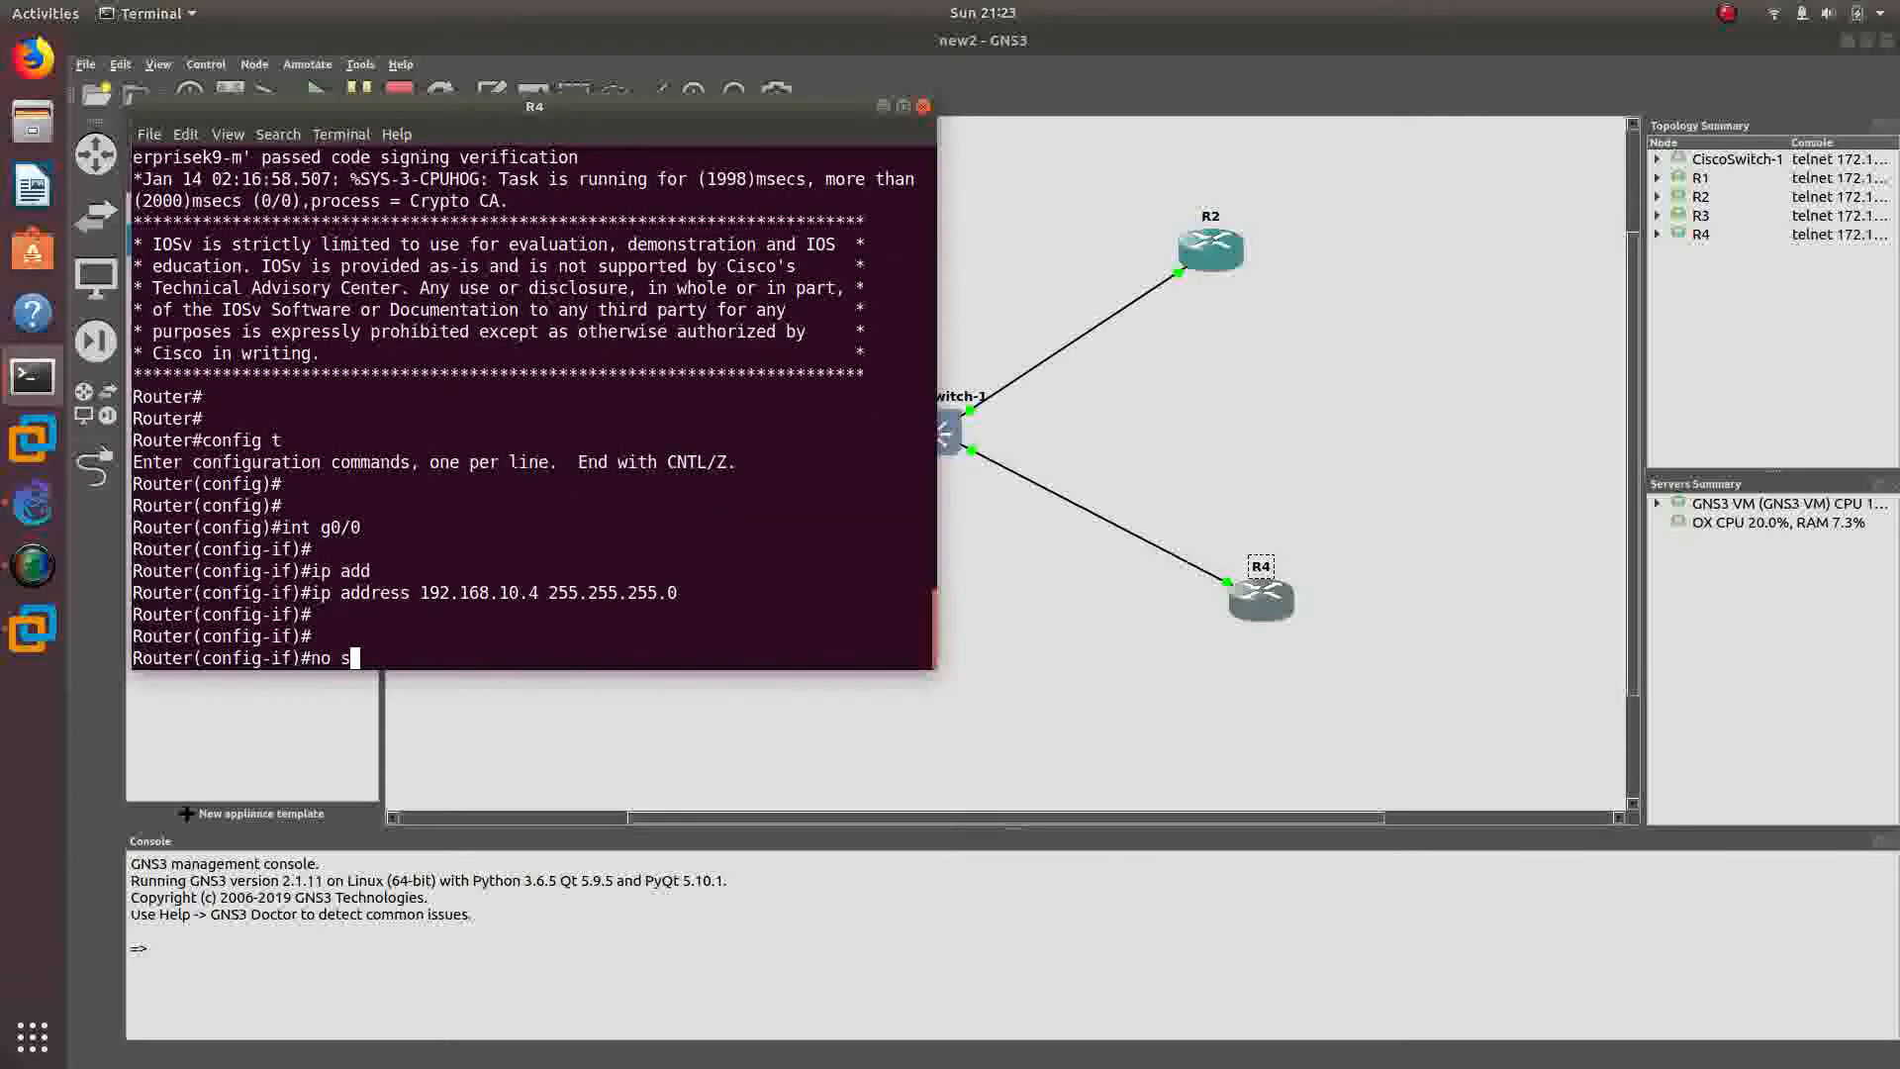
pyautogui.press('Tab')
pyautogui.press('Return')
pyautogui.press('Return')
pyautogui.press('Return')
pyautogui.press('Return')
pyautogui.press('Return')
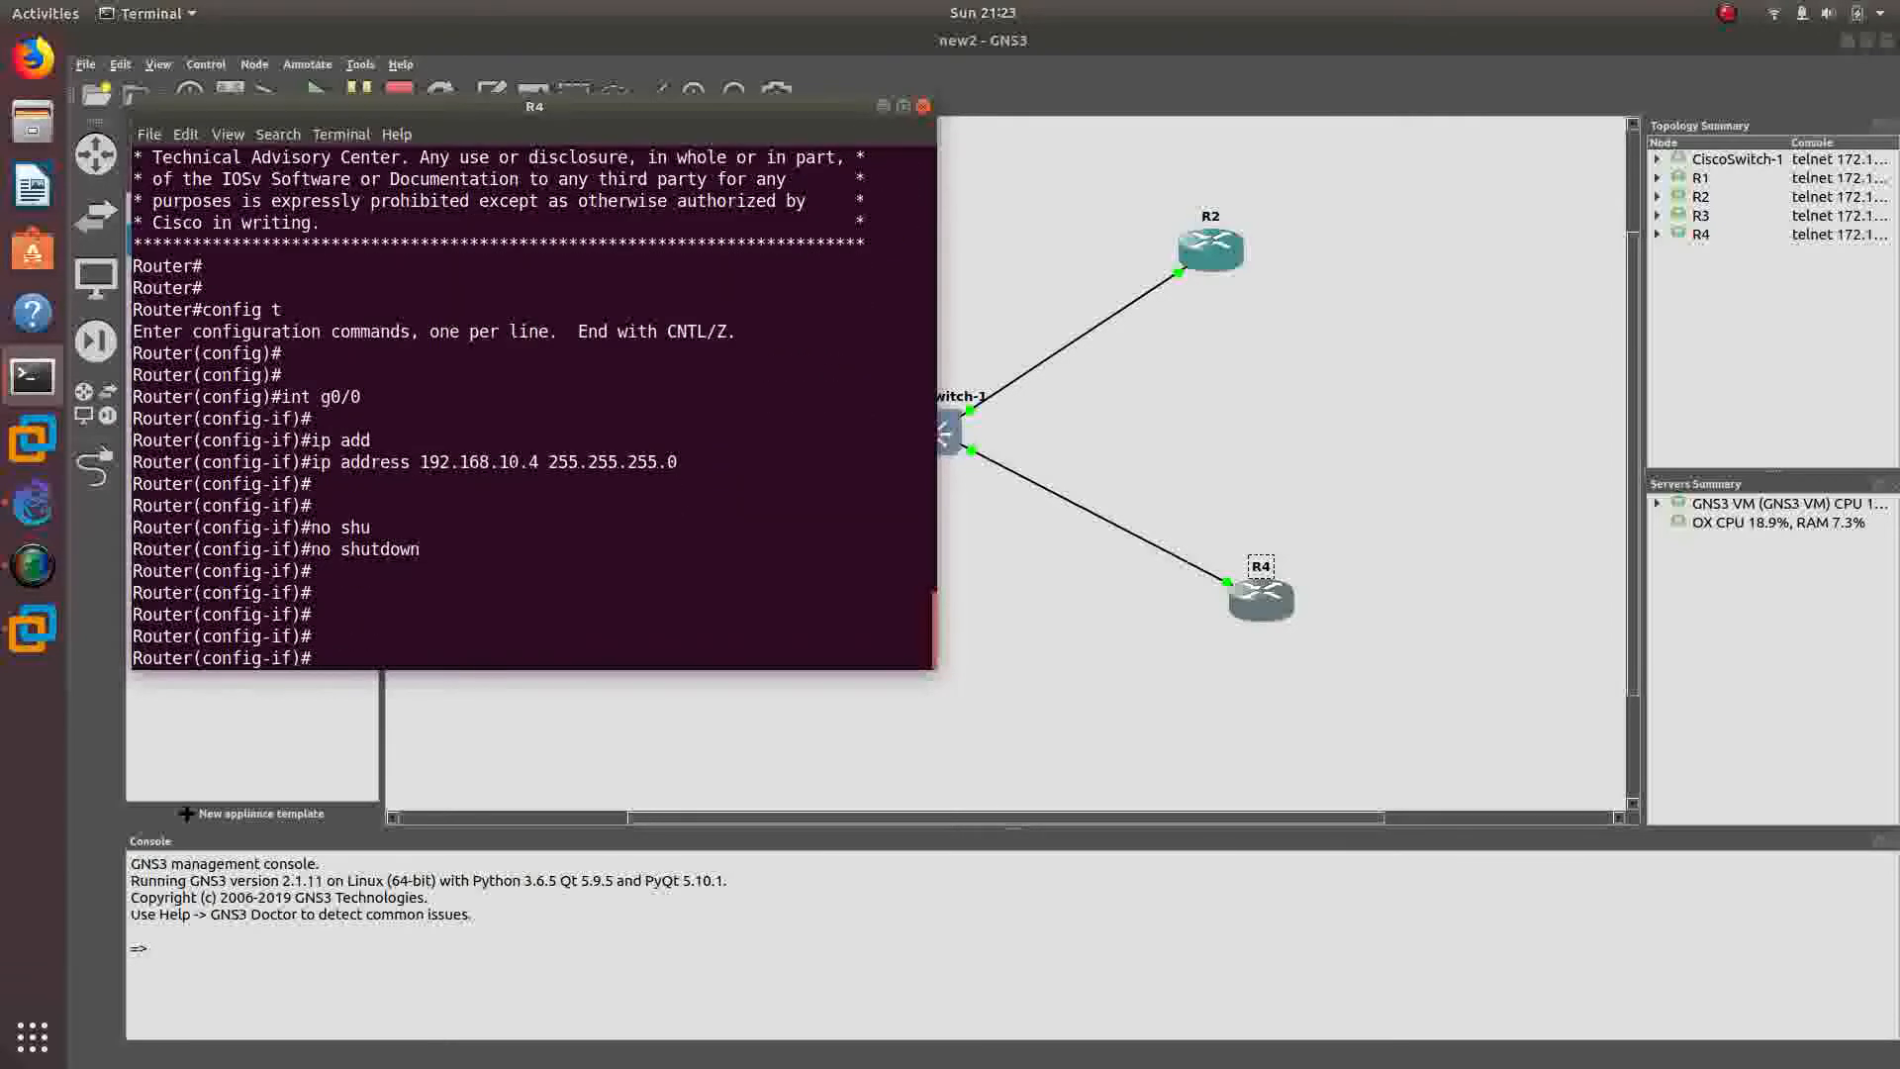
# - Leave interface configuration mode on R4 and set the router's hostname to R4
pyautogui.write('exi')
pyautogui.press('Return')
pyautogui.press('Return')
pyautogui.write('hs')
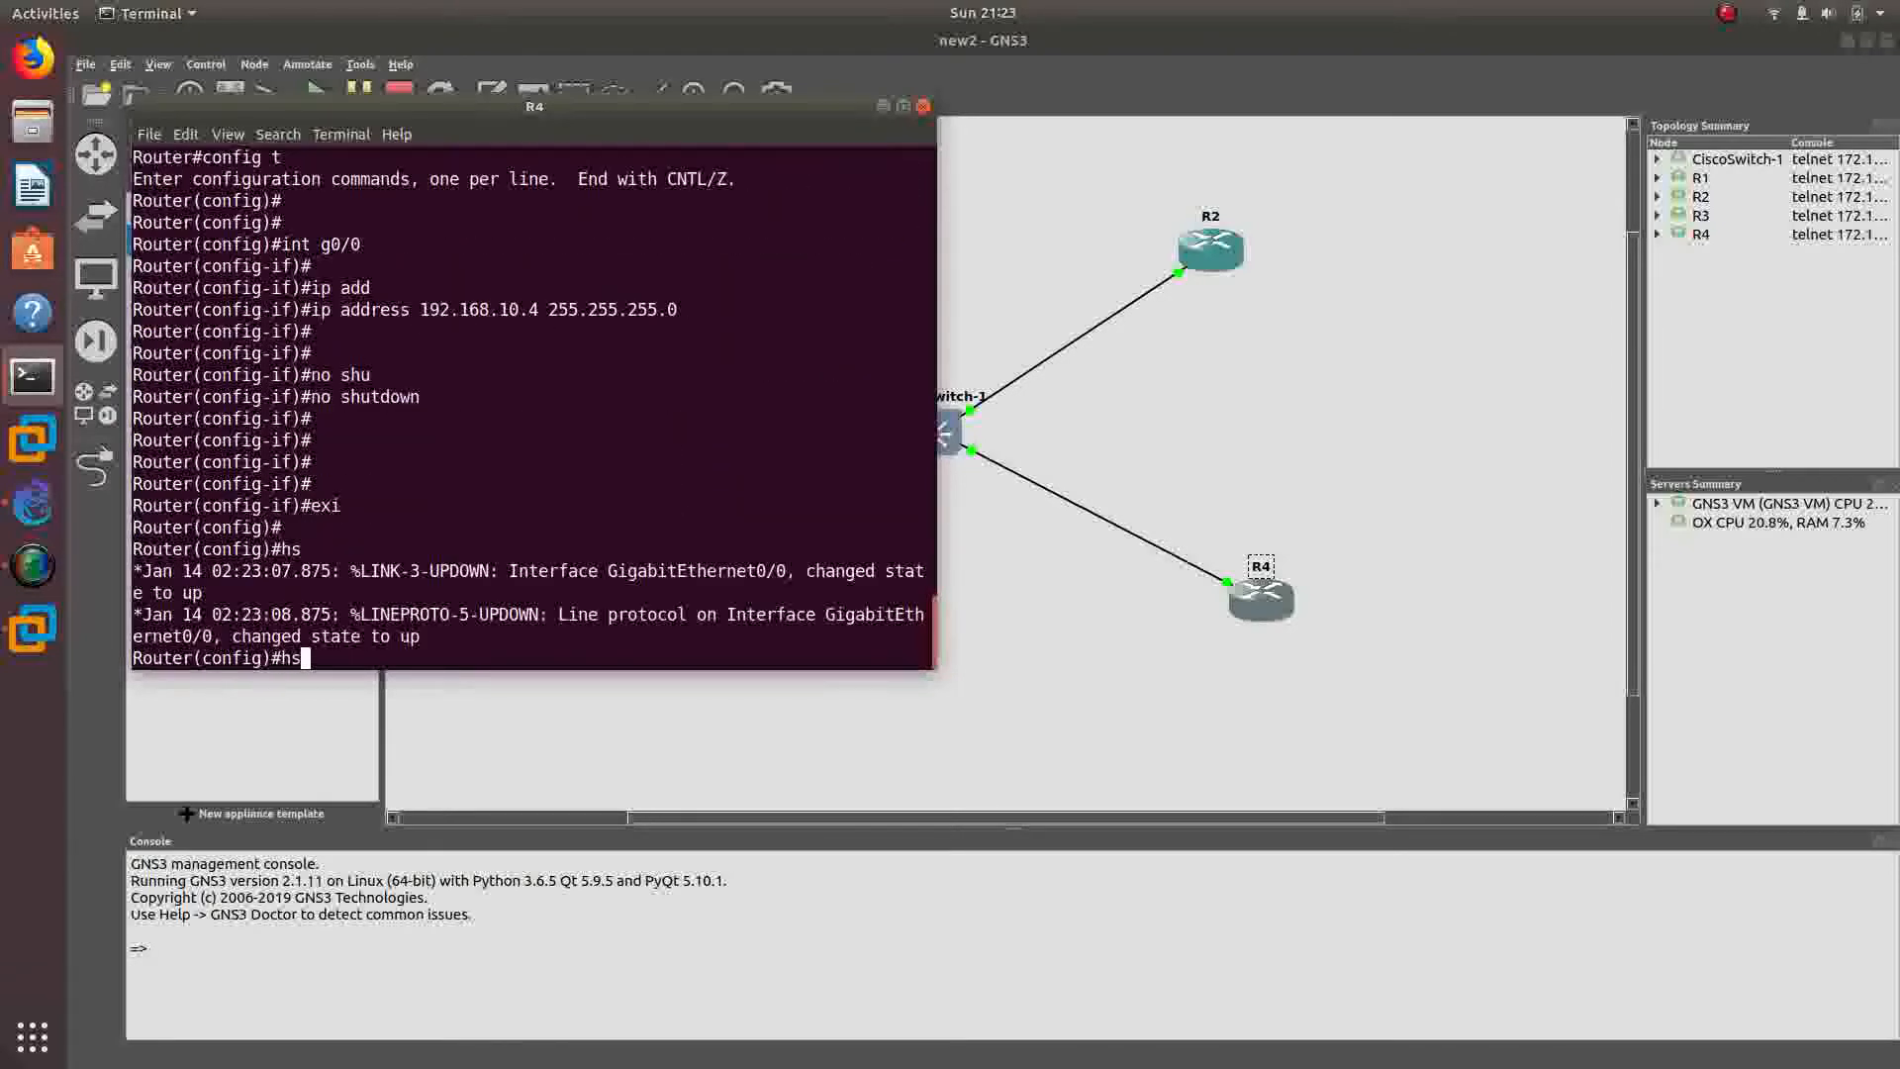
pyautogui.press('BackSpace')
pyautogui.press('BackSpace')
pyautogui.write('ho')
pyautogui.press('Tab')
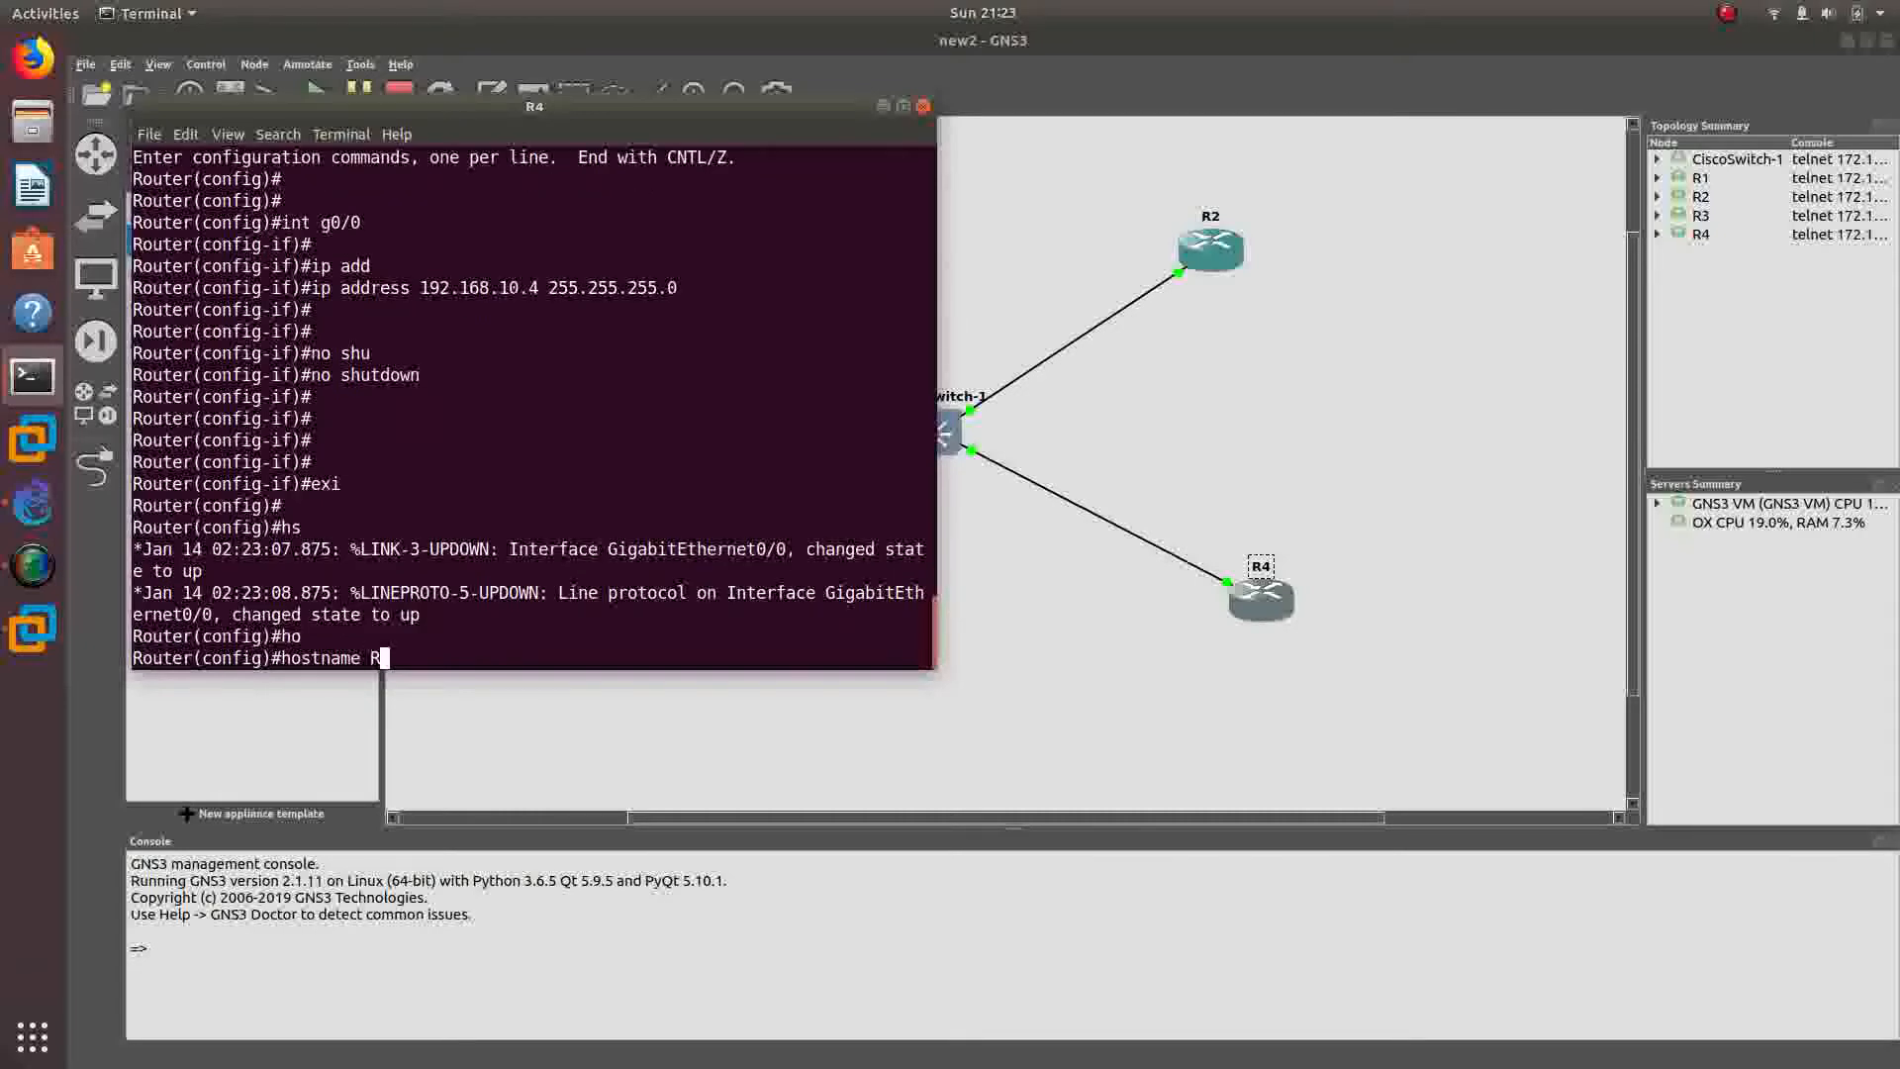
pyautogui.write('R4')
pyautogui.press('Return')
pyautogui.press('Return')
pyautogui.press('Return')
# - Start OSPF process 2 on R4 with "router ospf 2"
pyautogui.write('route riso')
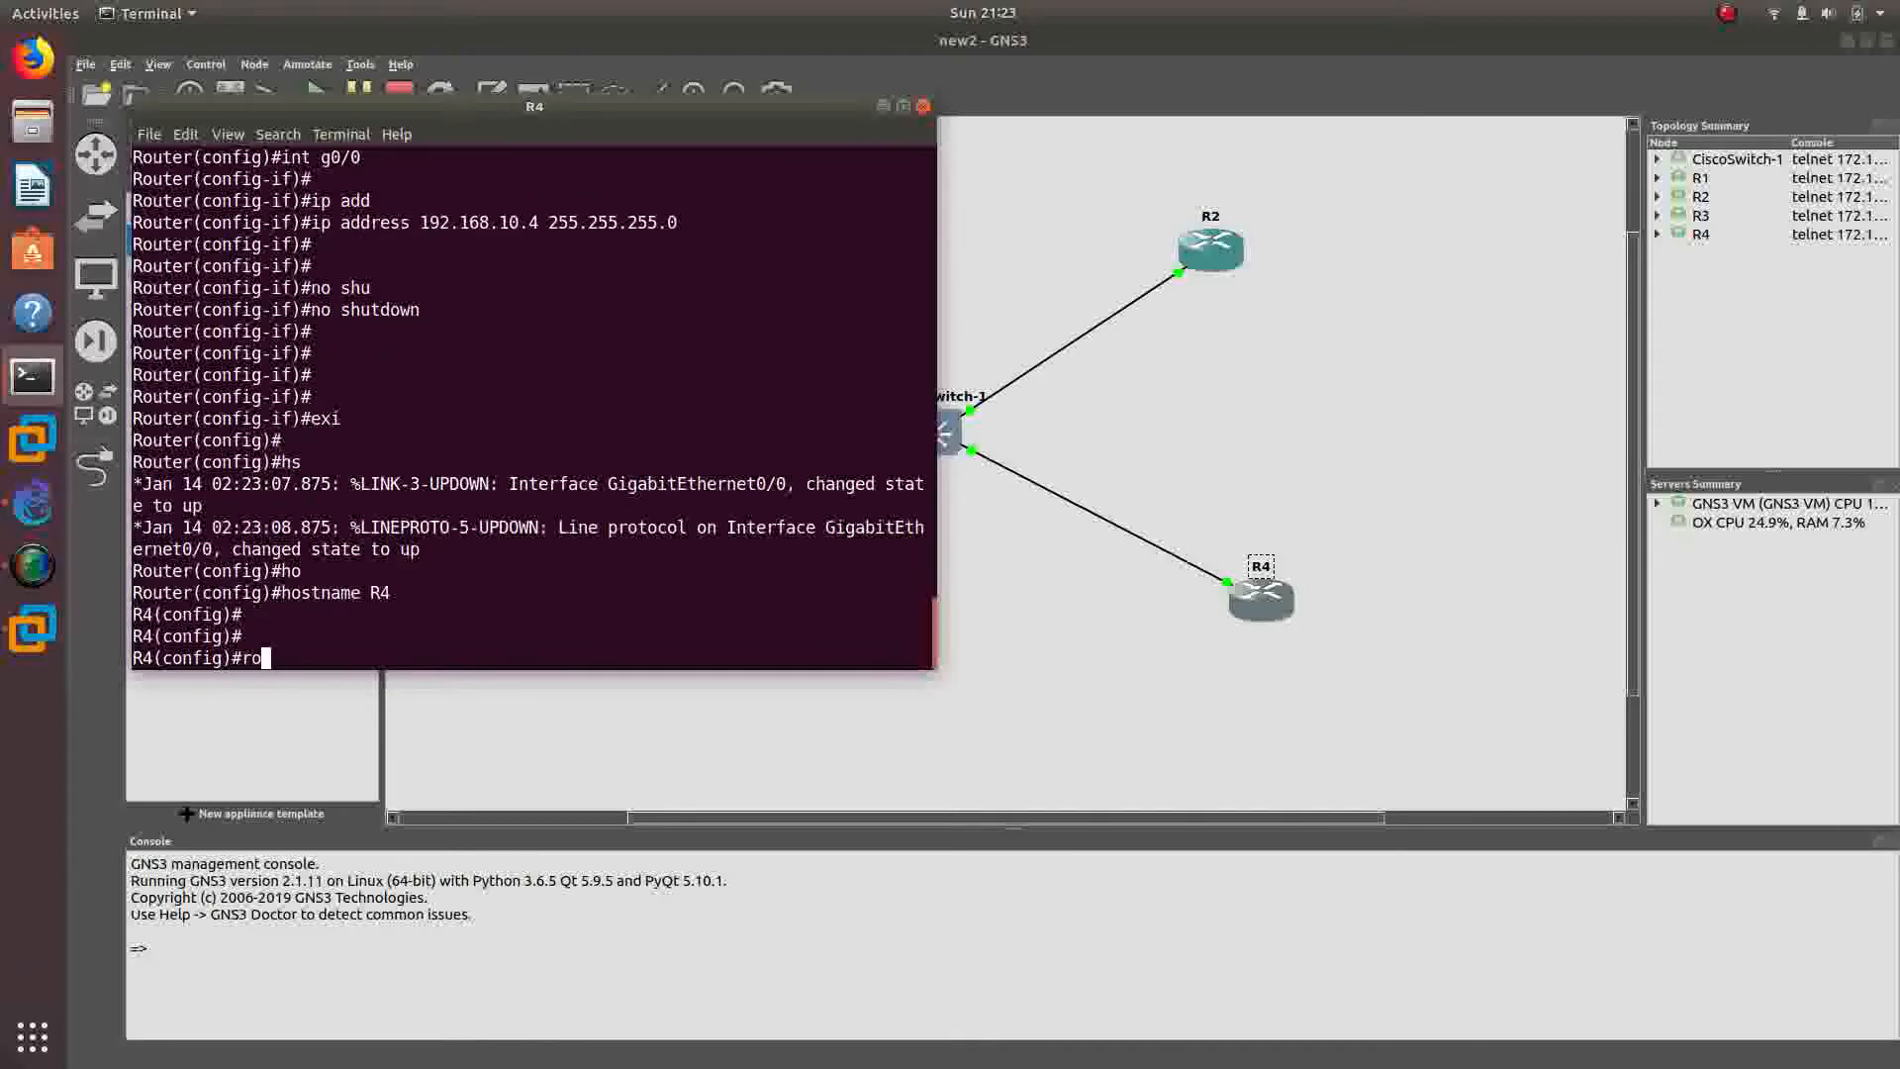
pyautogui.press('BackSpace')
pyautogui.press('BackSpace')
pyautogui.press('BackSpace')
pyautogui.press('BackSpace')
pyautogui.write('osp')
pyautogui.press('Tab')
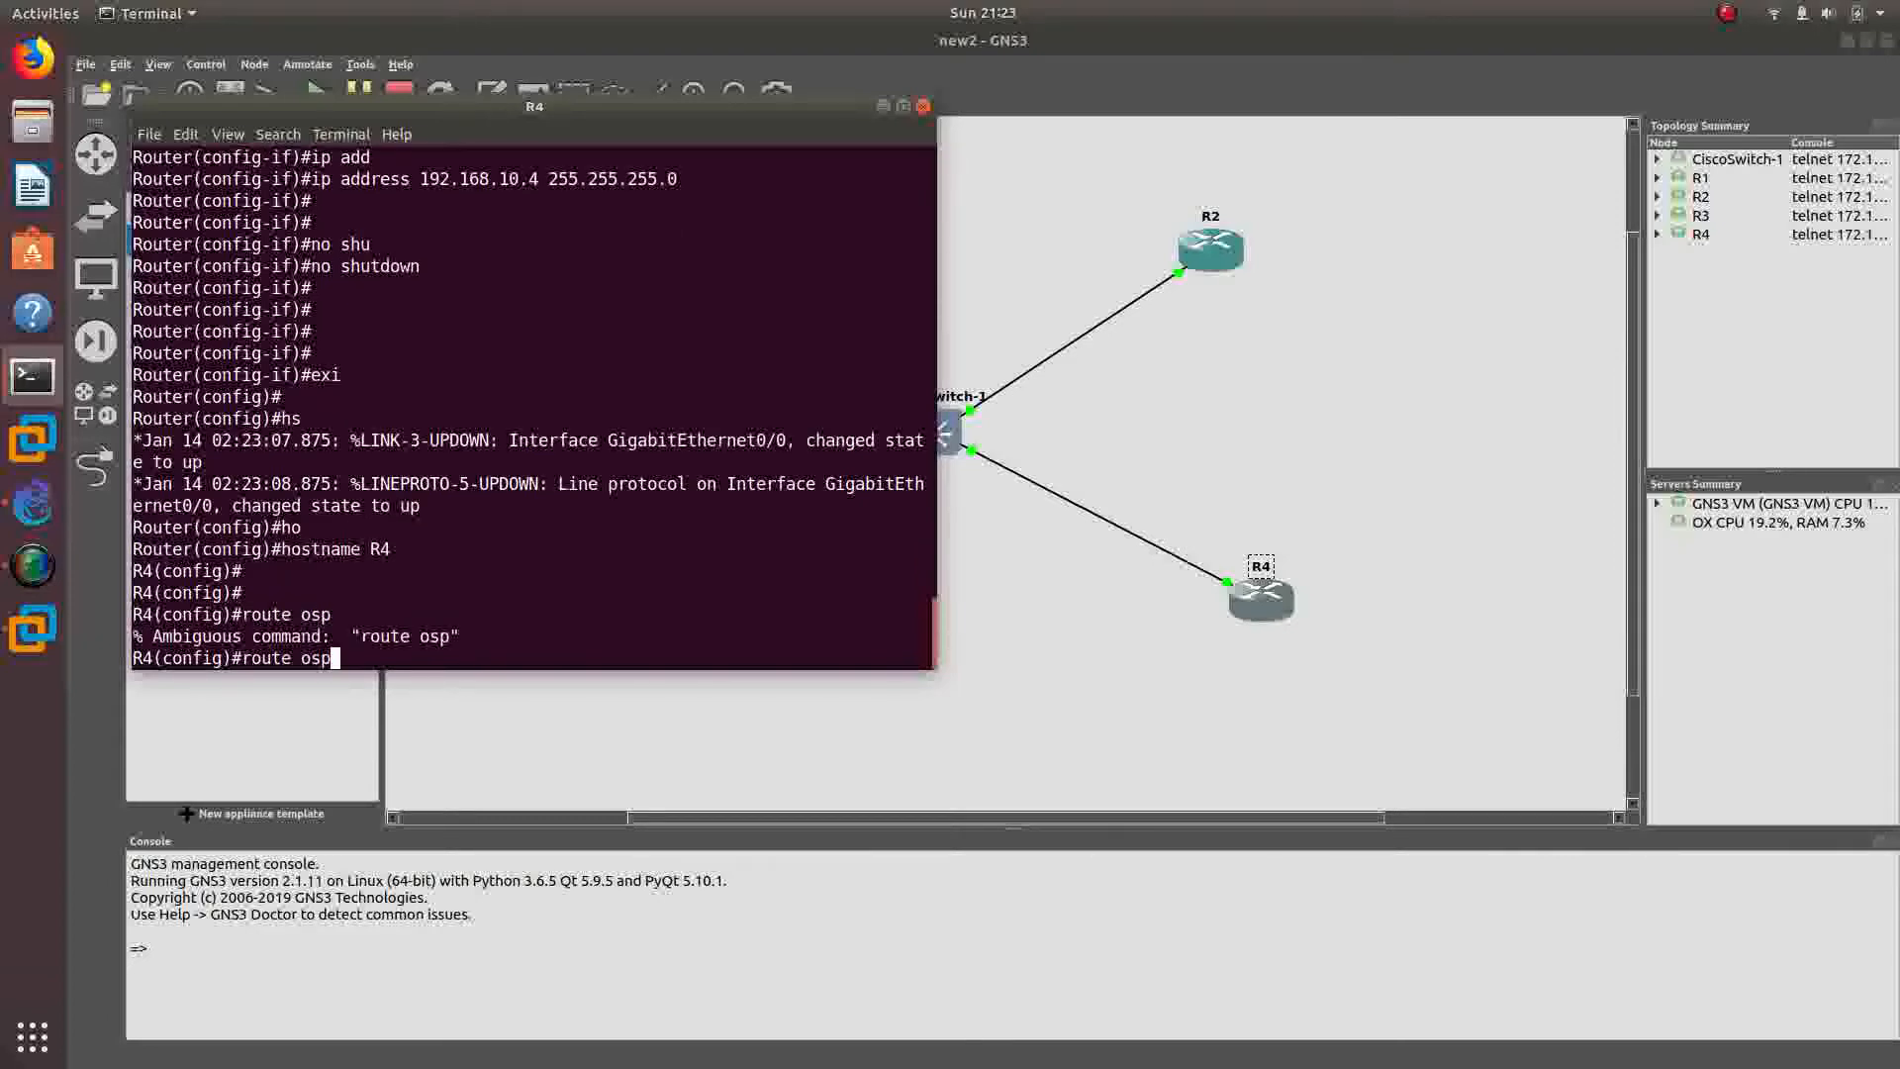
pyautogui.press('BackSpace')
pyautogui.press('BackSpace')
pyautogui.press('BackSpace')
pyautogui.press('BackSpace')
pyautogui.write('r os')
pyautogui.press('Tab')
pyautogui.write('2')
pyautogui.press('Return')
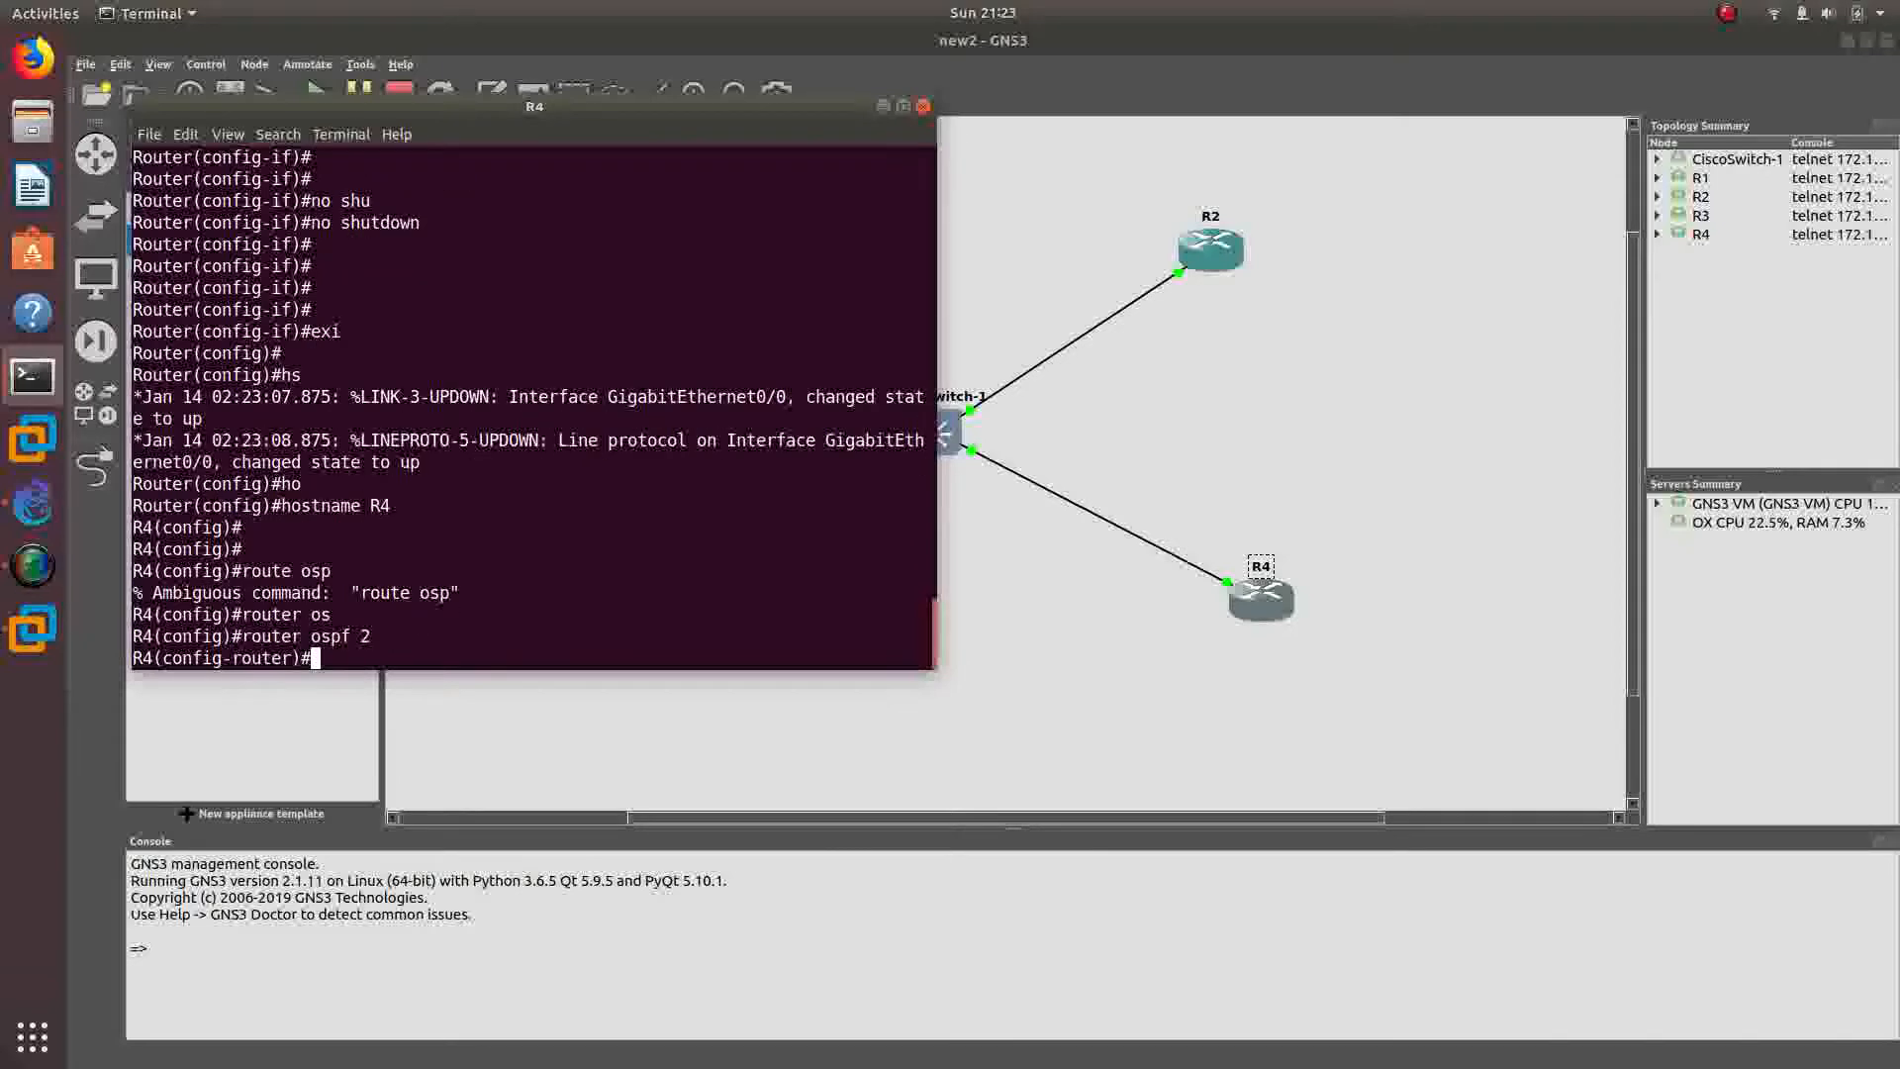
# - Advertise network 192.168.10.0 with wildcard mask 0.0.0.255 in area 0 under R4's OSPF process
pyautogui.write('network 192.168.')
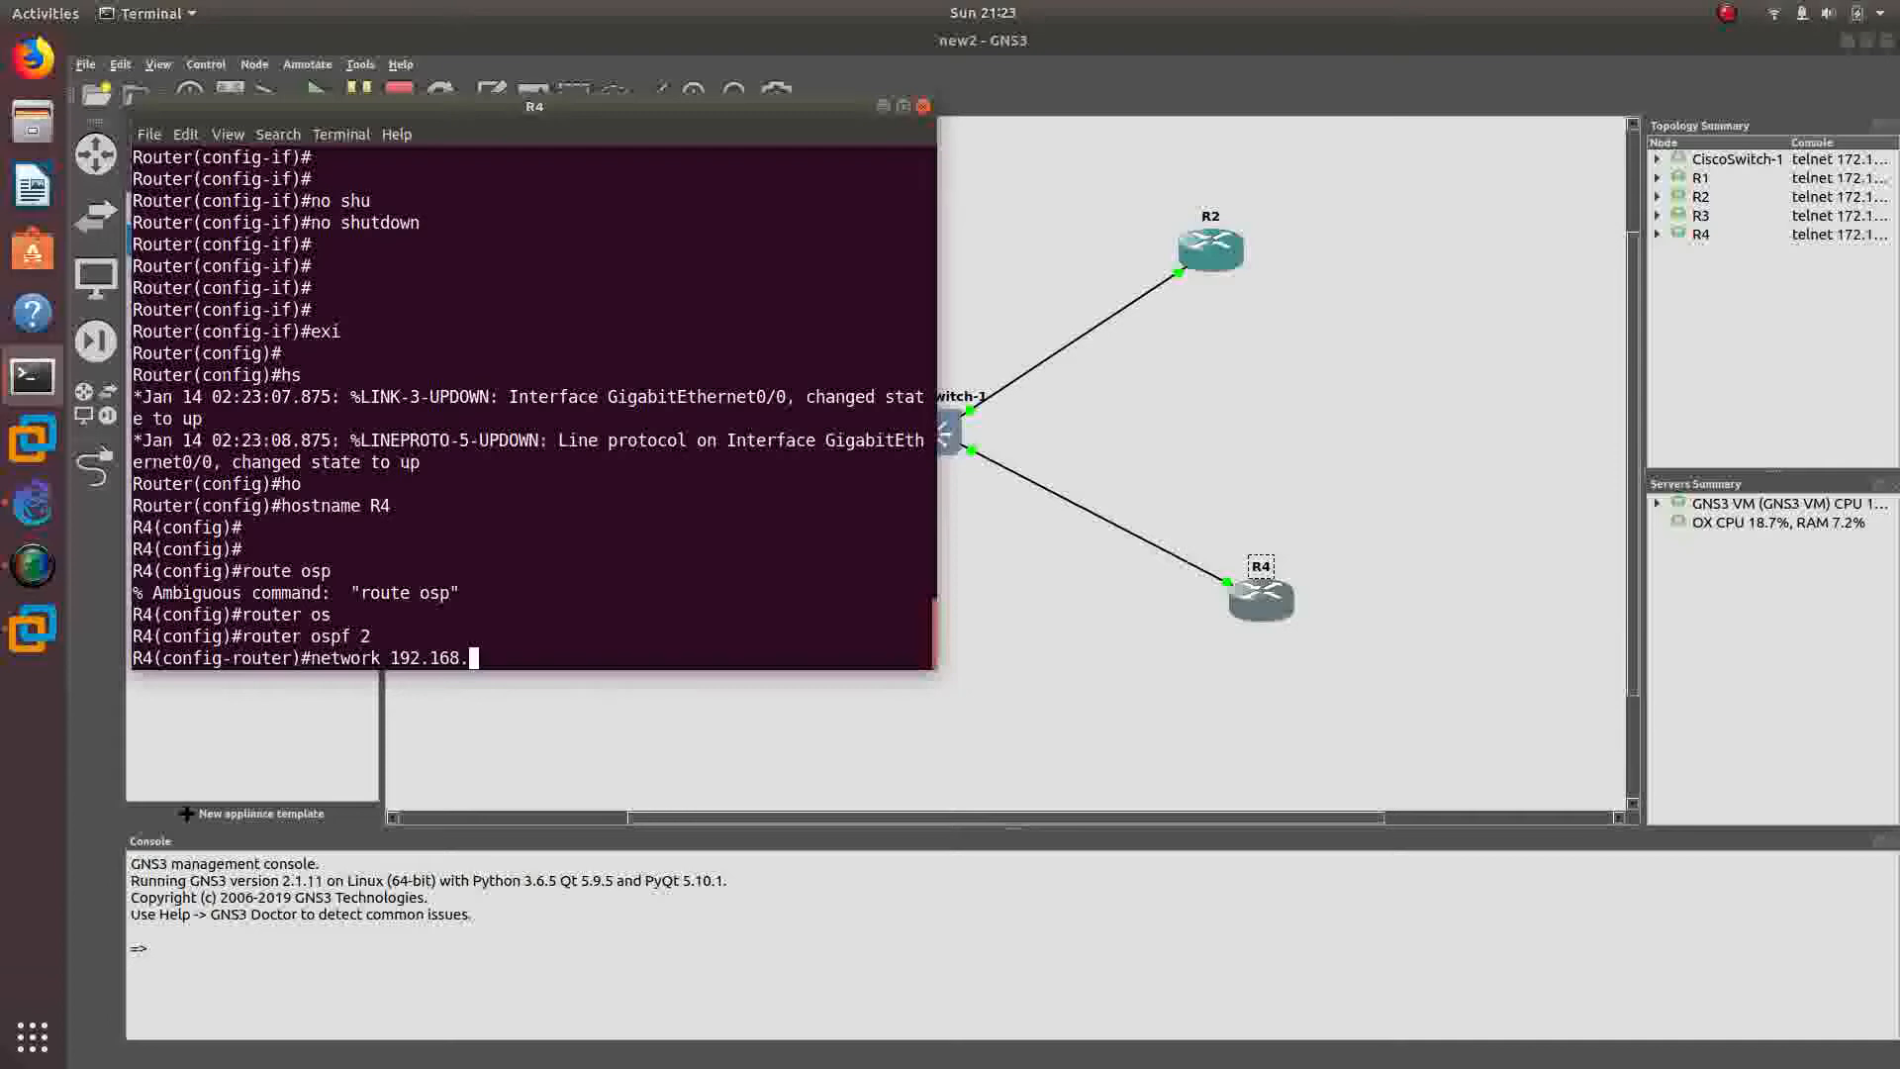
pyautogui.write('10.0 0.0.0.255 are')
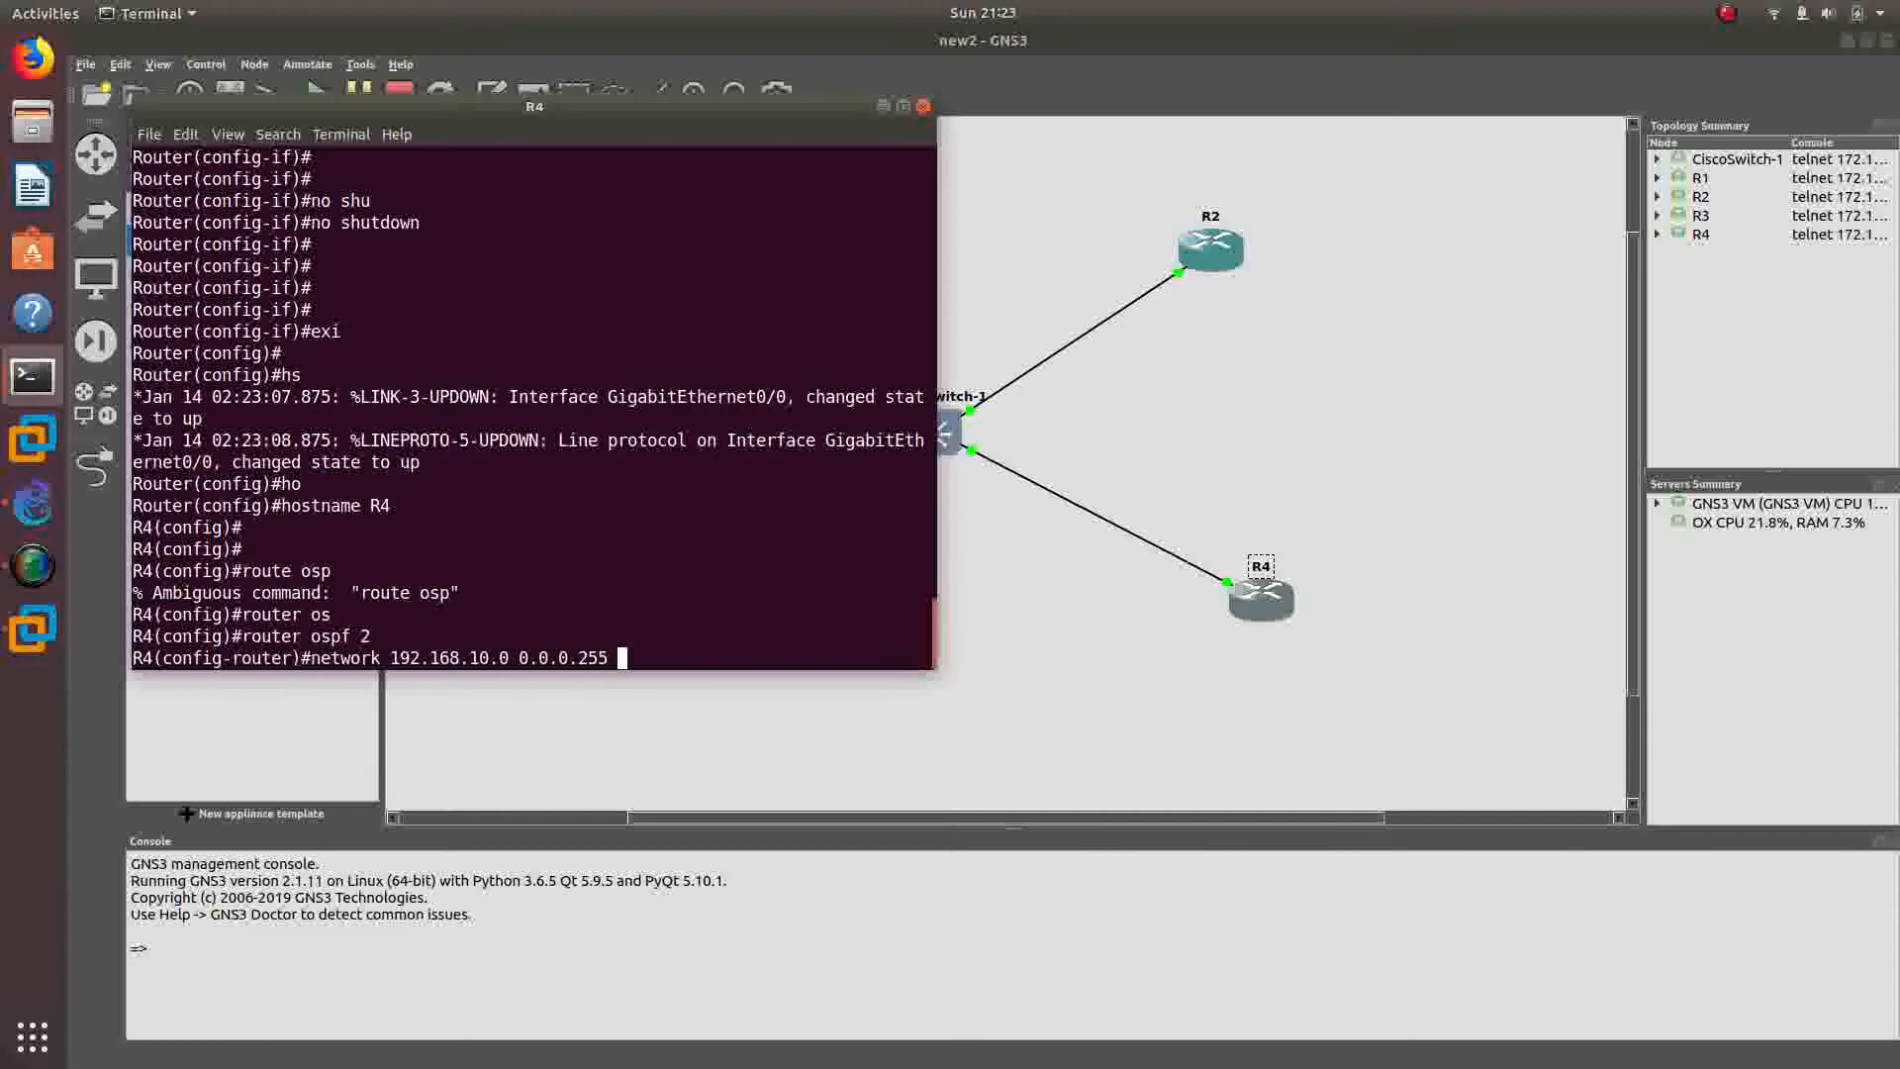
pyautogui.press('Tab')
pyautogui.write('0')
pyautogui.press('Return')
pyautogui.press('Return')
pyautogui.press('Return')
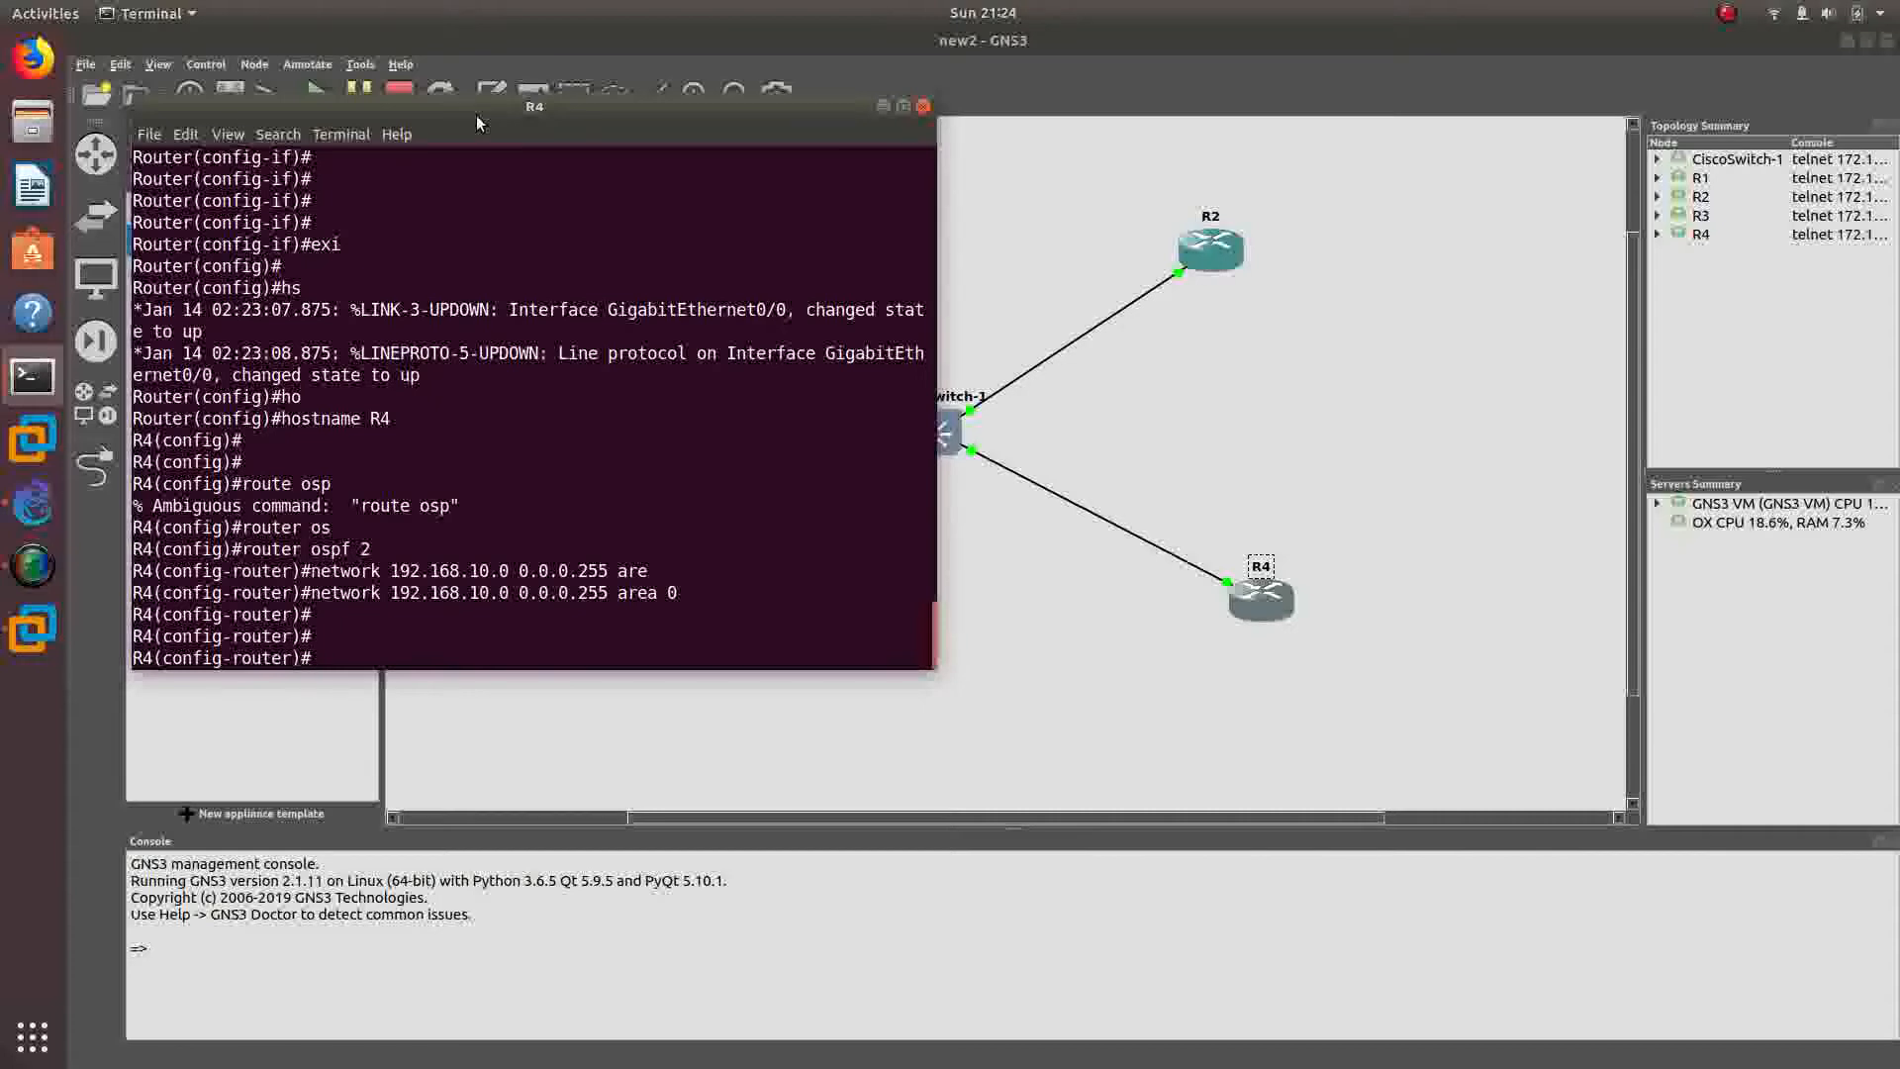
pyautogui.press('Return')
pyautogui.press('Return')
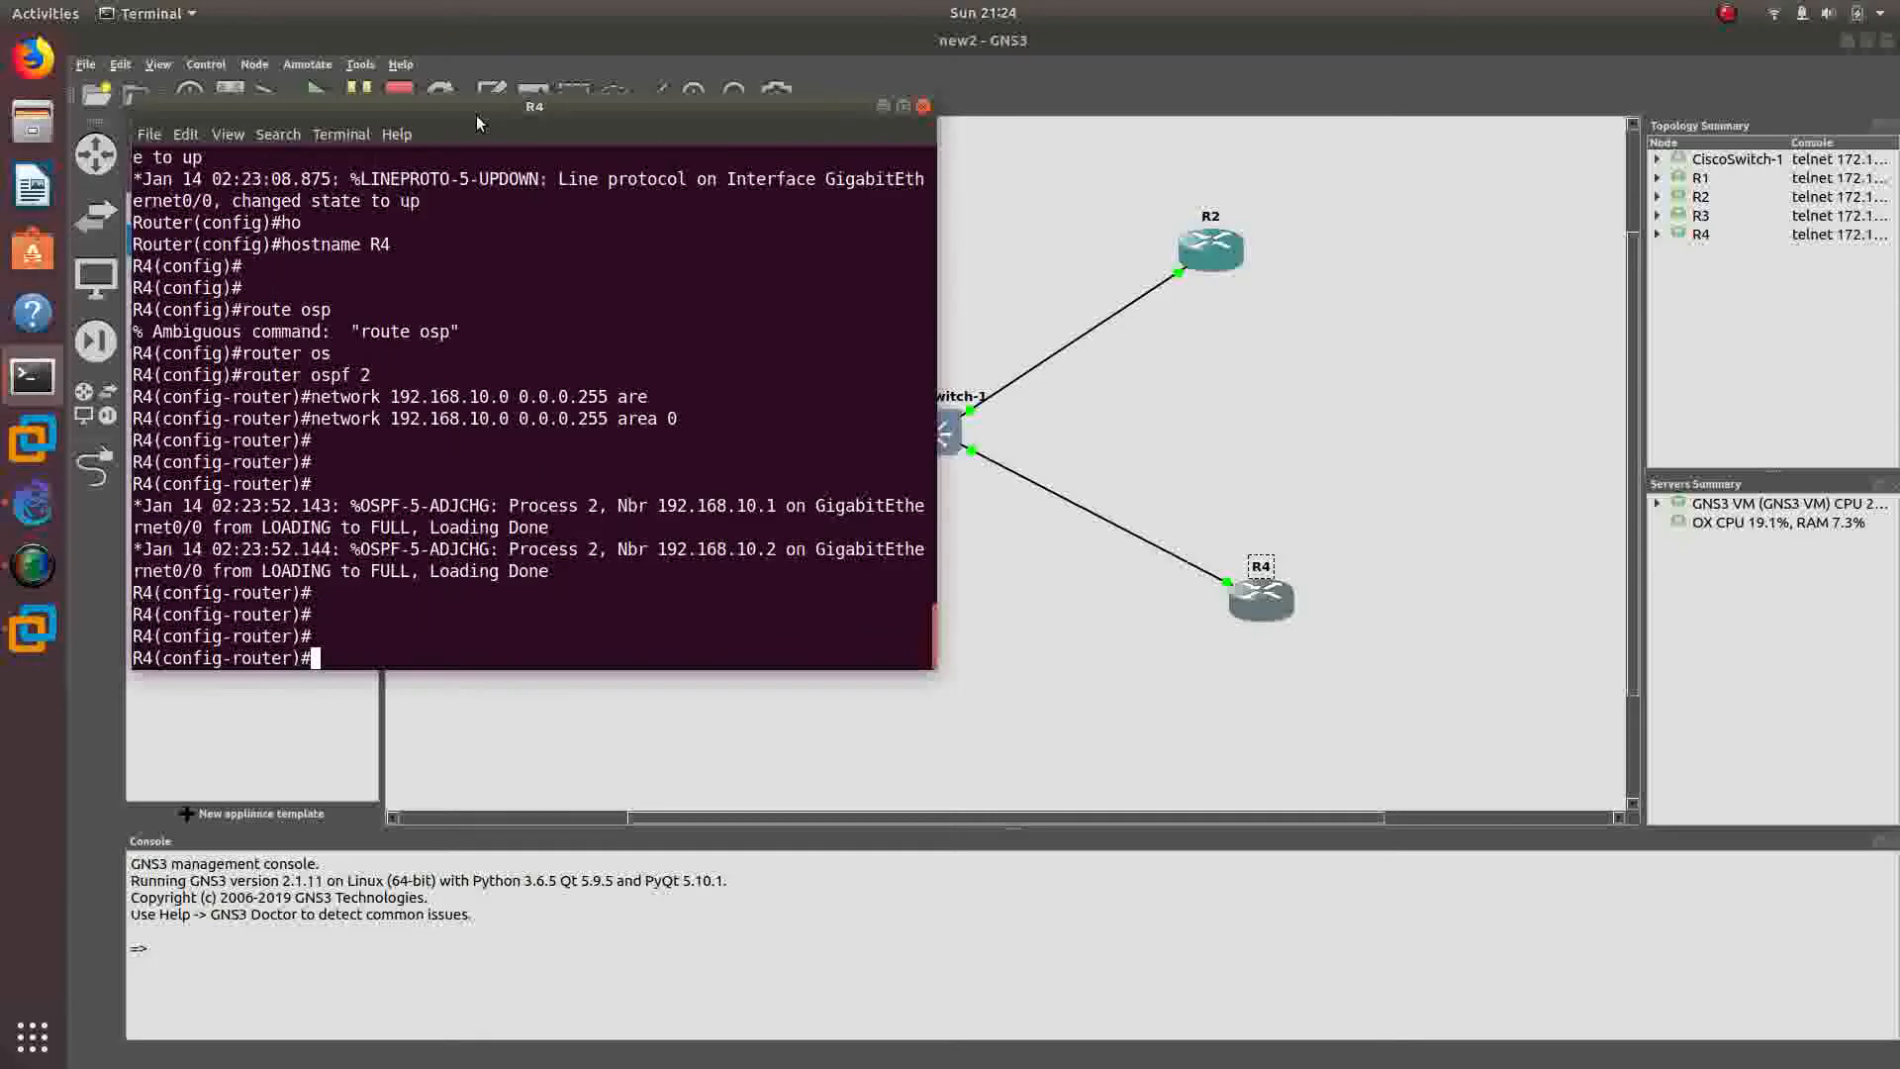
# - End configuration mode on R4 and list its OSPF neighbors with "show ip ospf neighbor"
pyautogui.write('end')
pyautogui.press('Return')
pyautogui.press('Return')
pyautogui.press('Return')
pyautogui.write('show ip o')
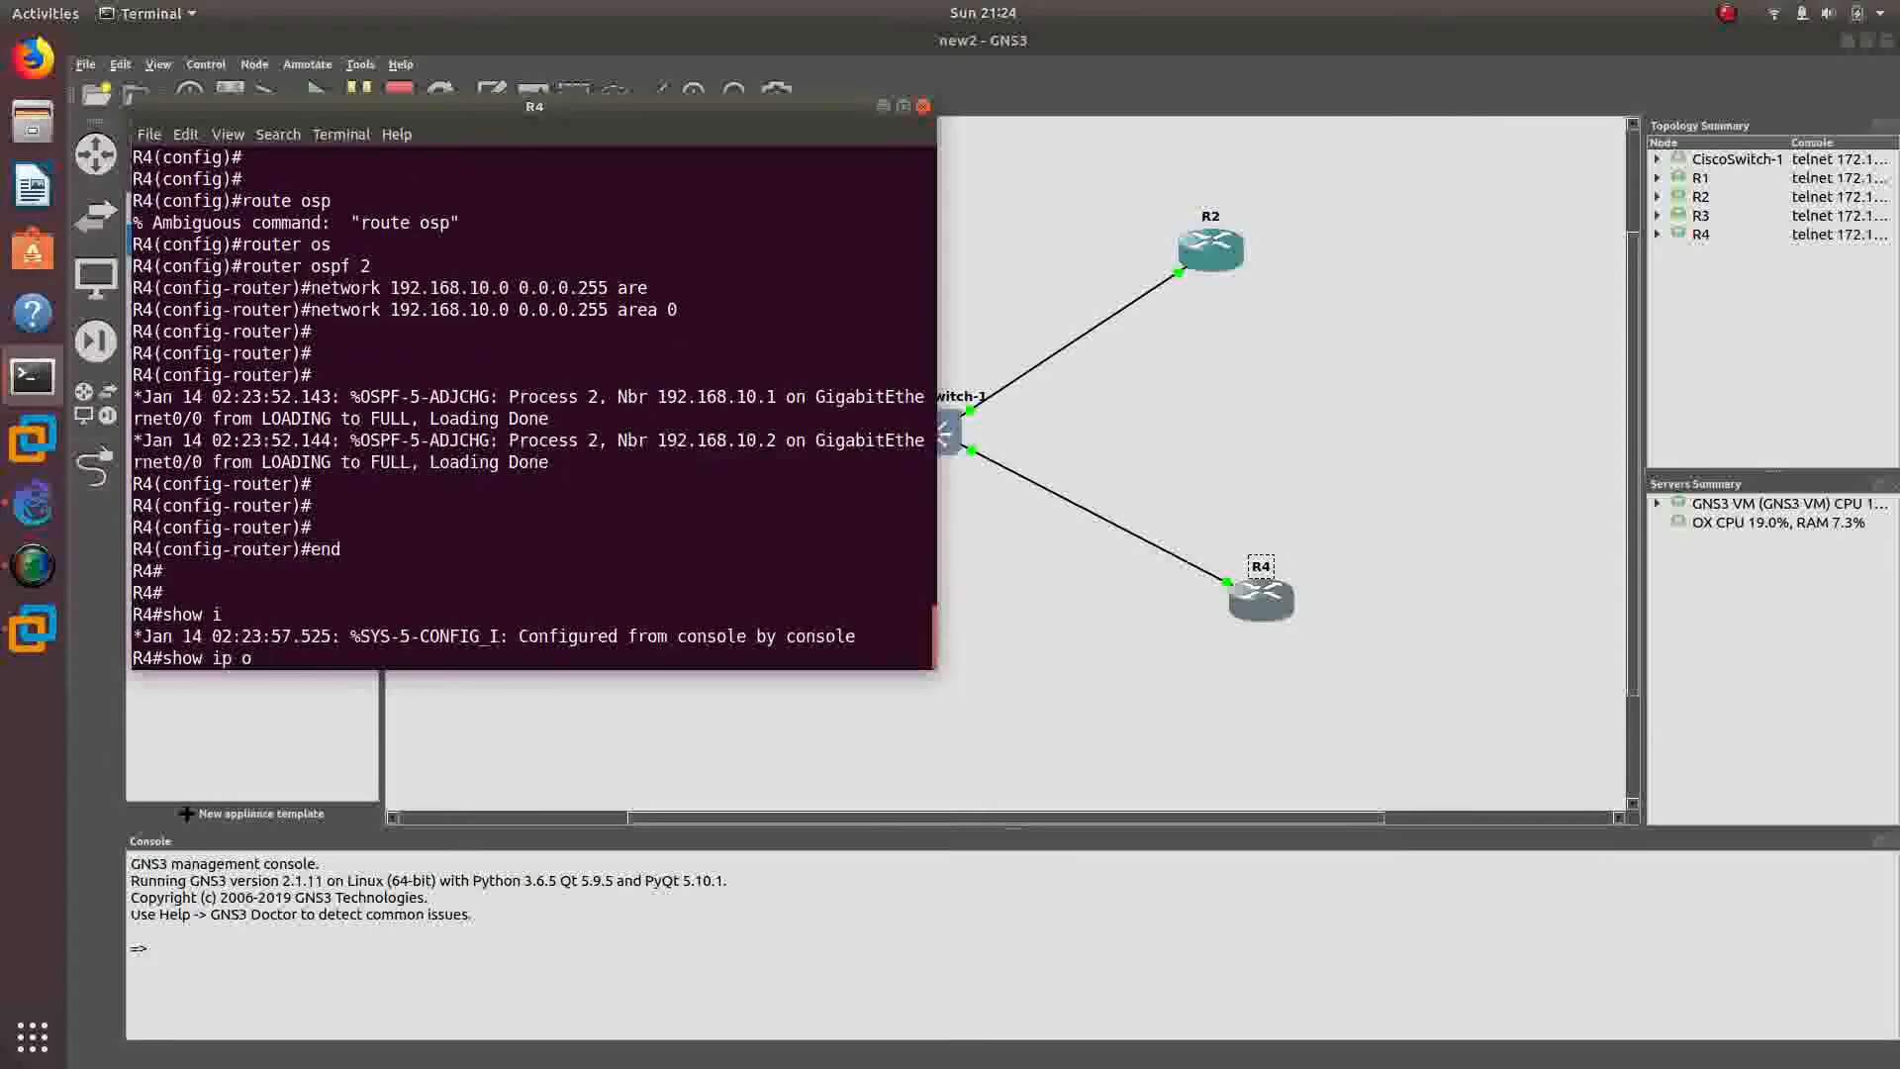
pyautogui.press('Tab')
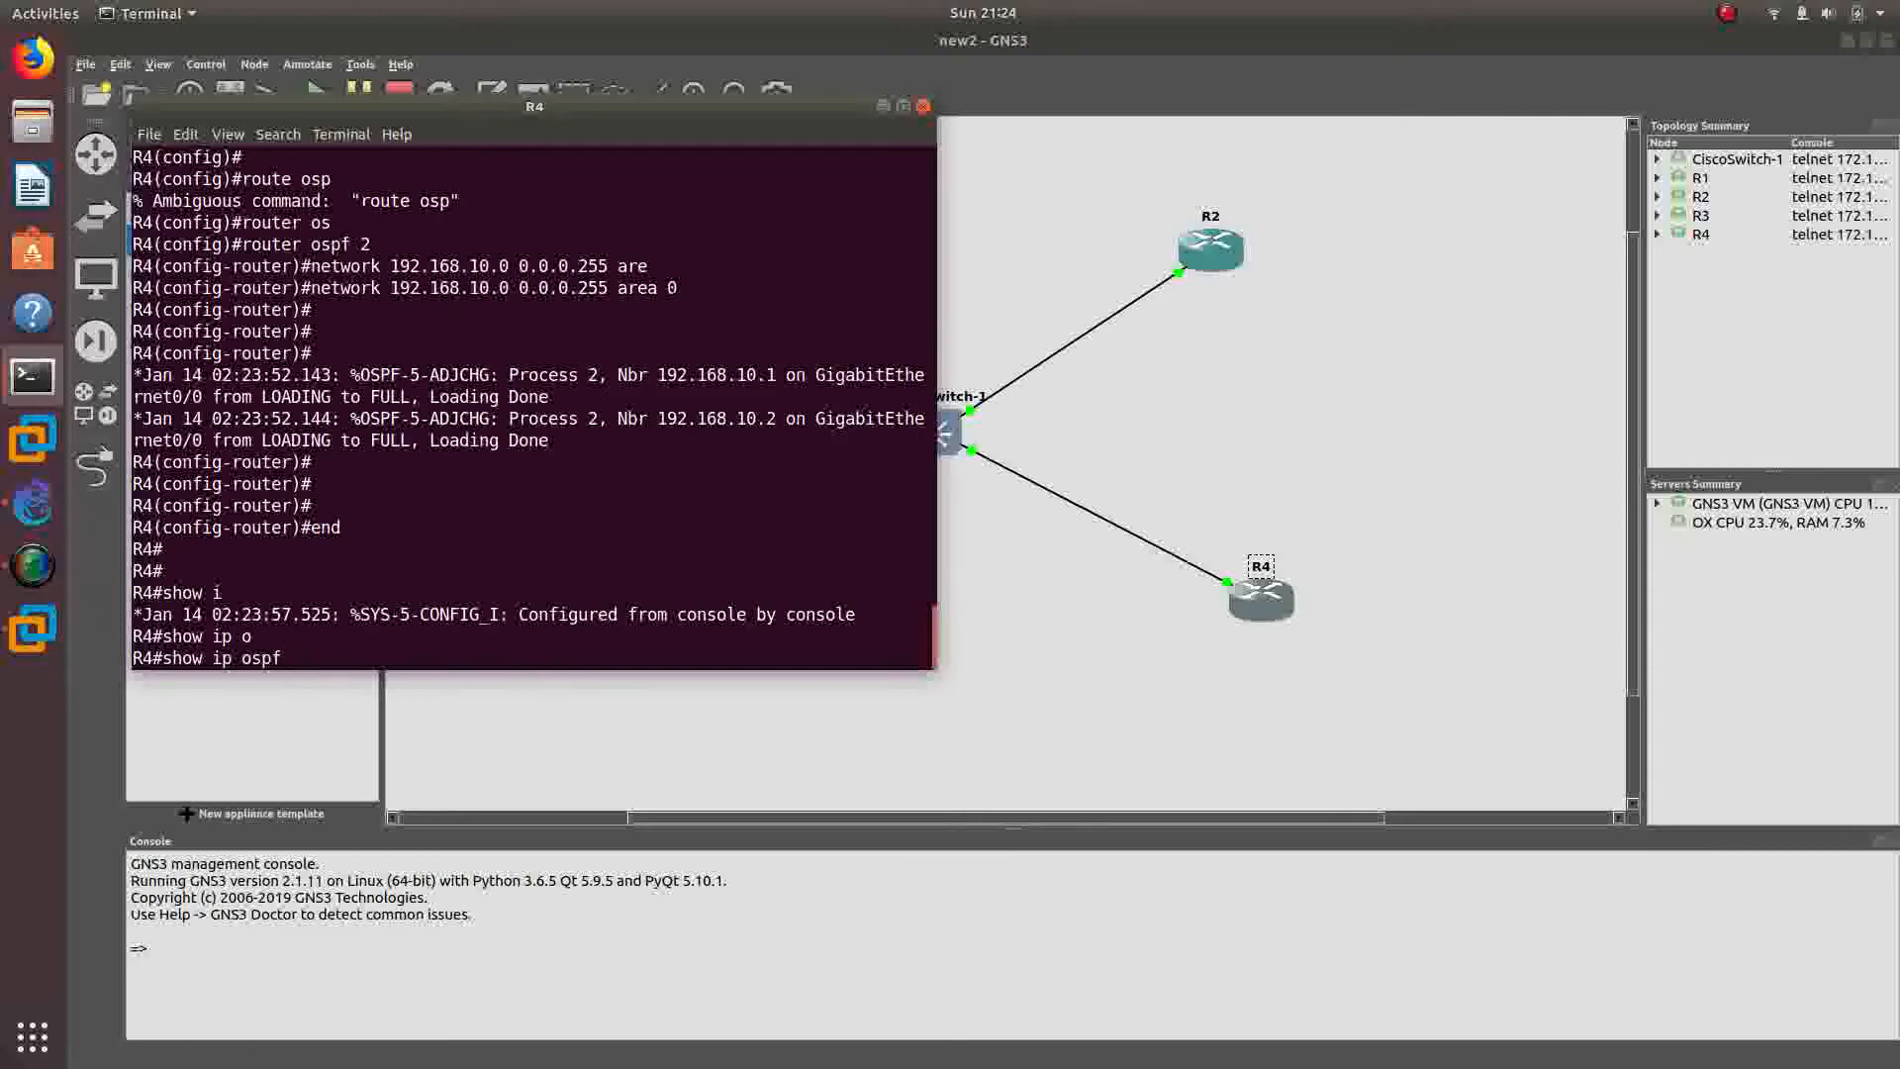
pyautogui.write('ne')
pyautogui.press('Tab')
pyautogui.press('Return')
pyautogui.press('Return')
pyautogui.press('Return')
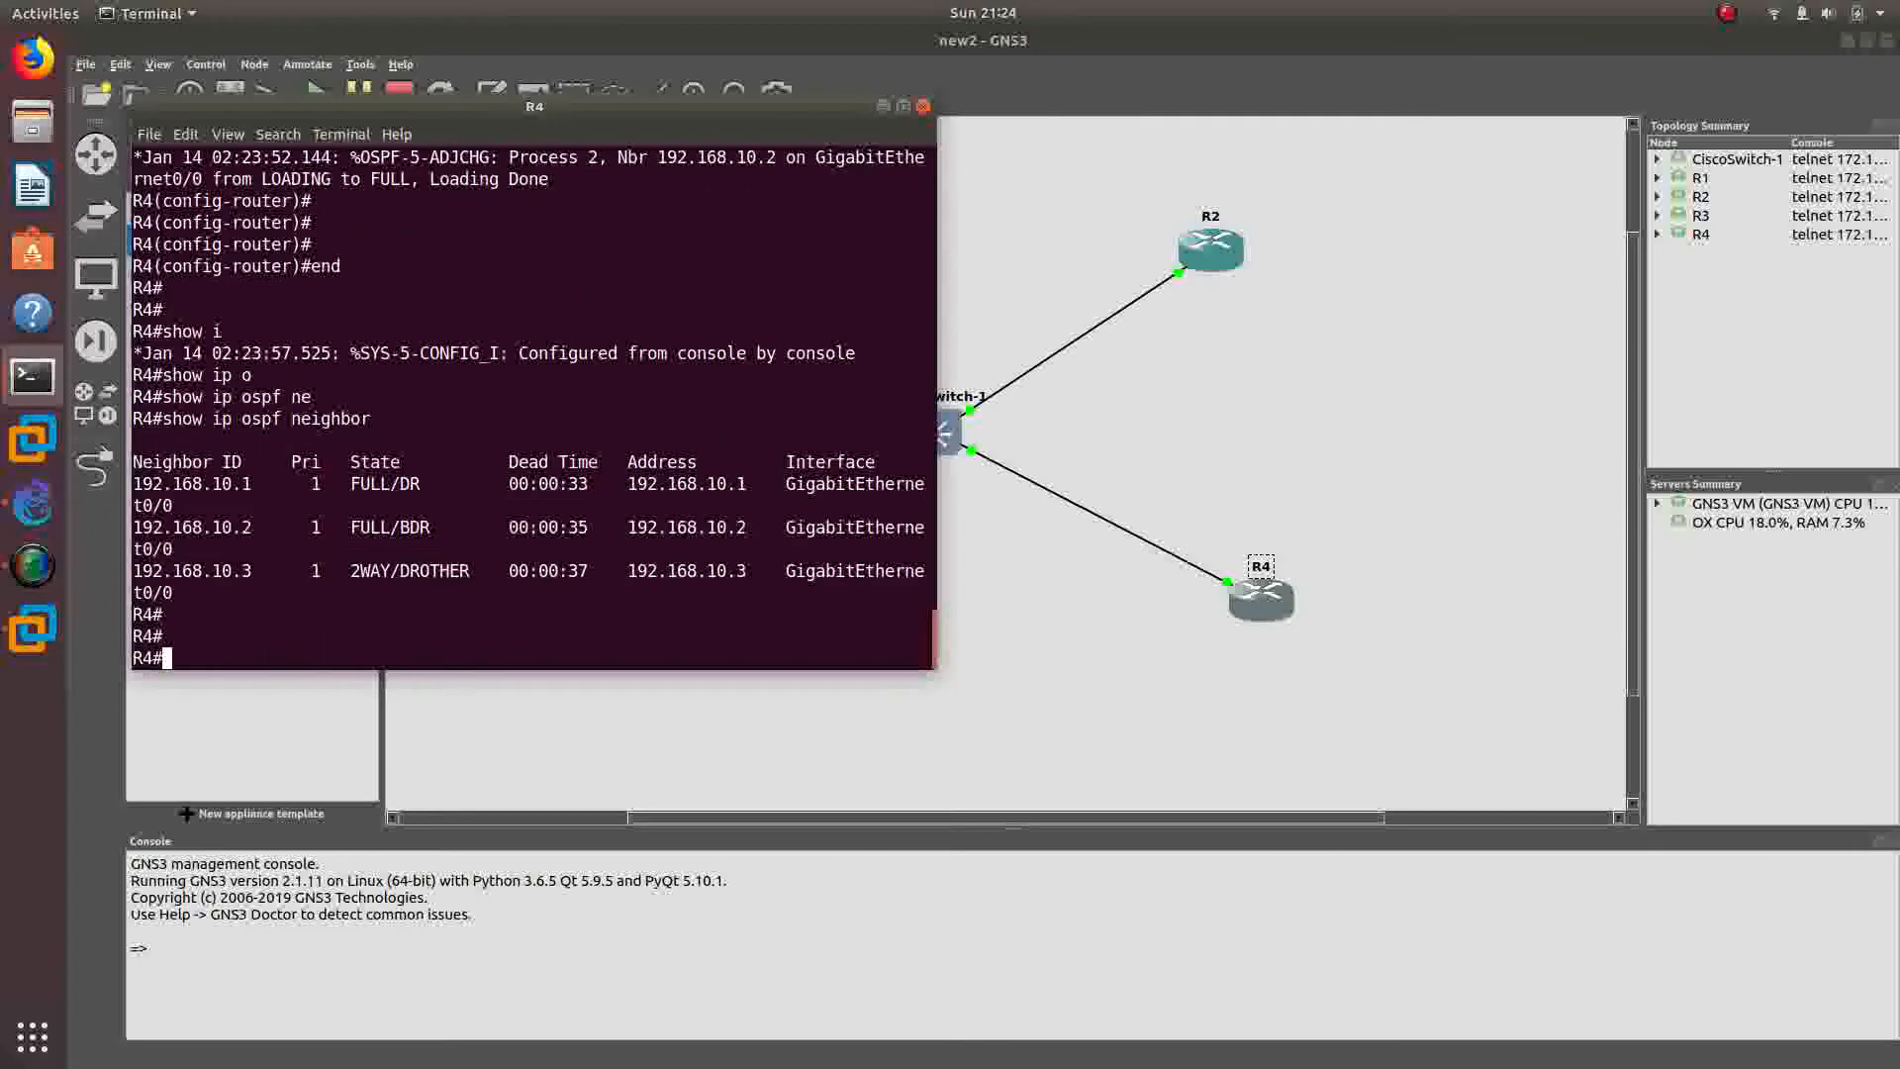
# - Enlarge R4's console window and examine the ID and state of each listed OSPF neighbor
pyautogui.moveTo(926, 664); pyautogui.dragTo(1326, 757)
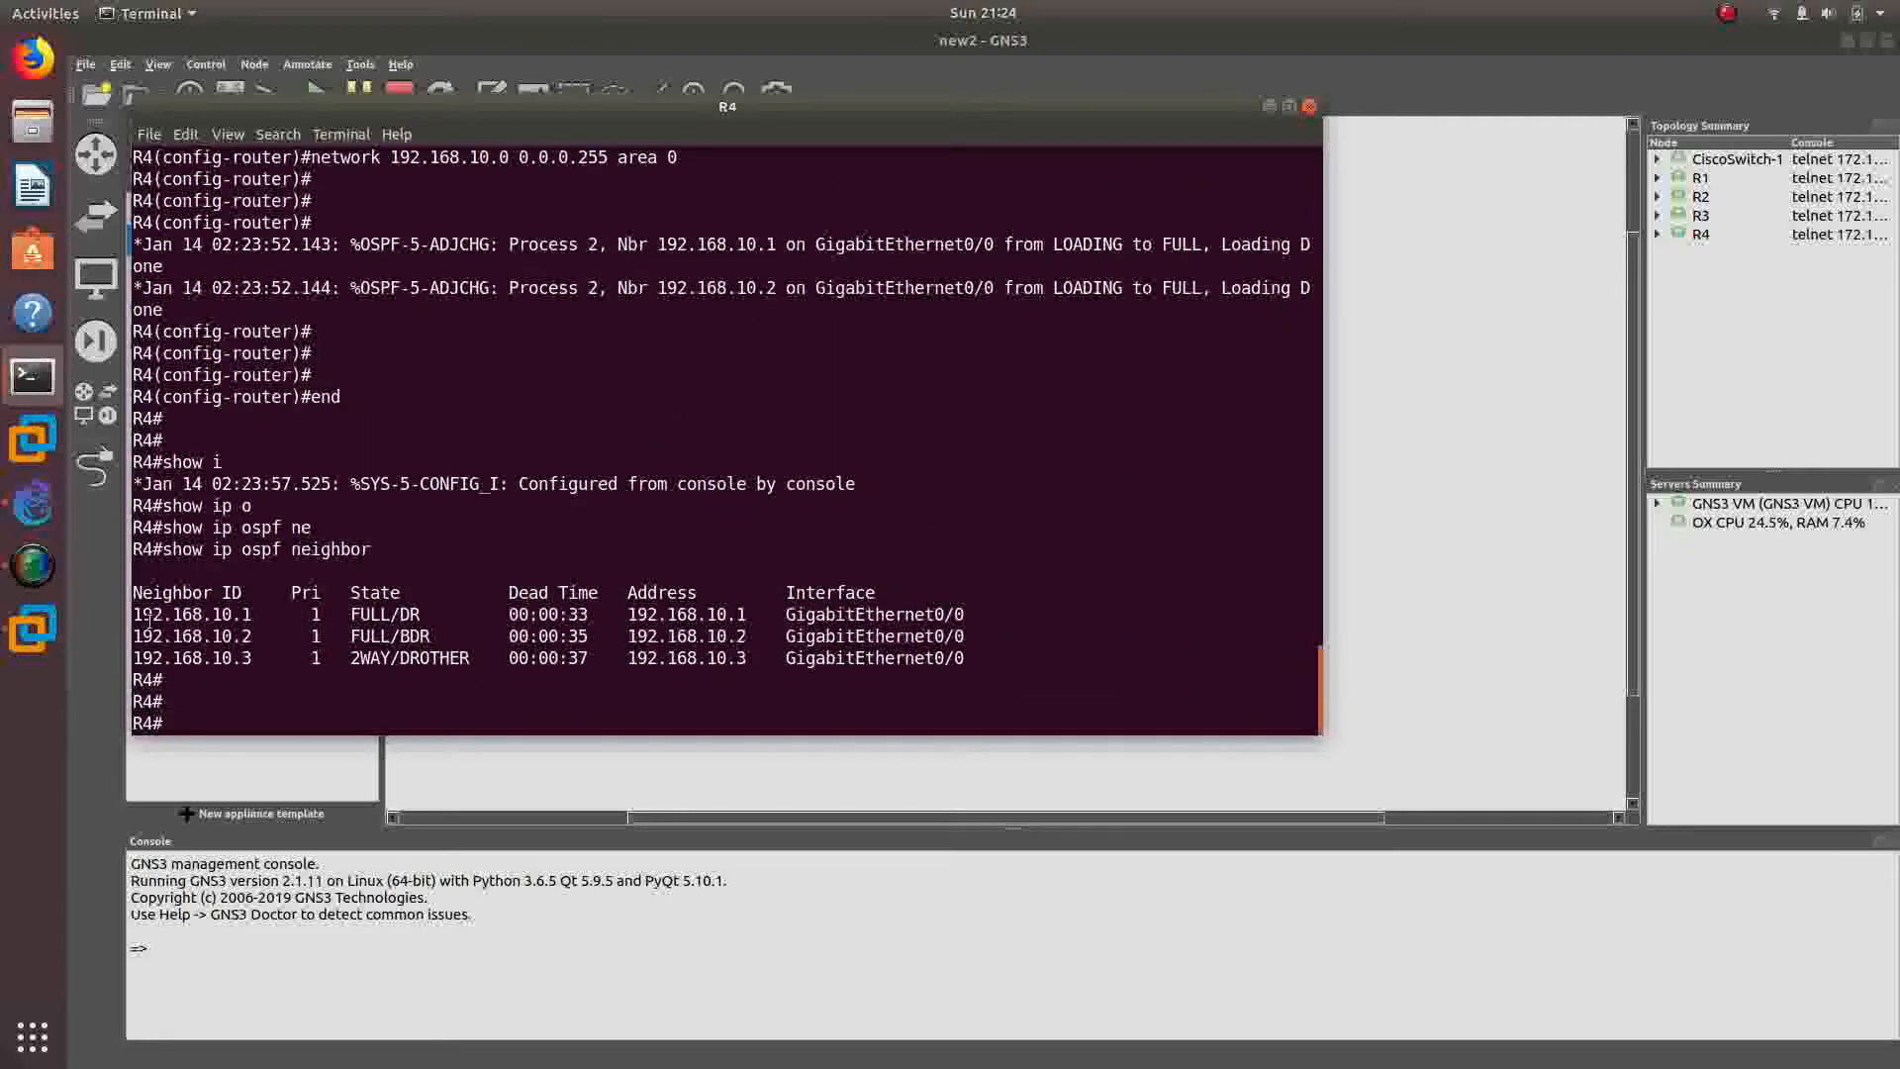
pyautogui.moveTo(132, 615); pyautogui.dragTo(261, 613)
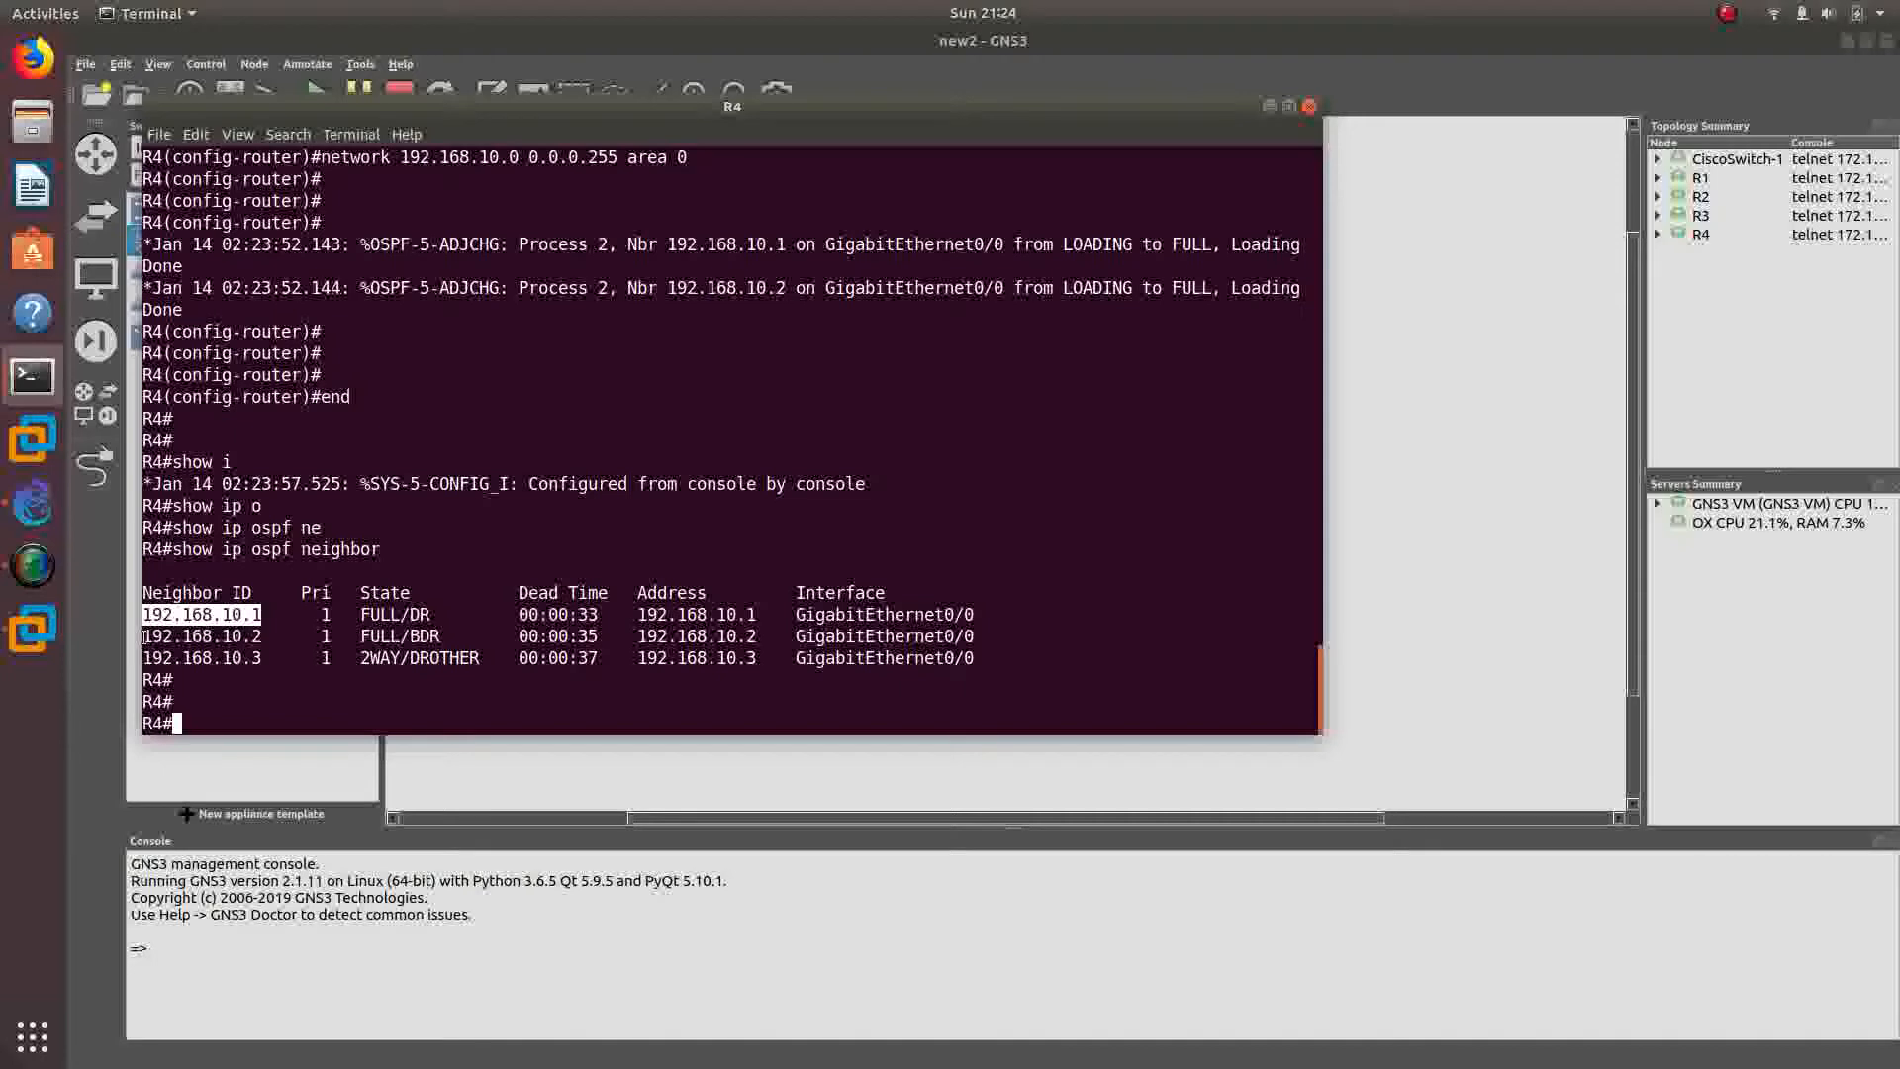
pyautogui.moveTo(144, 637); pyautogui.dragTo(446, 638)
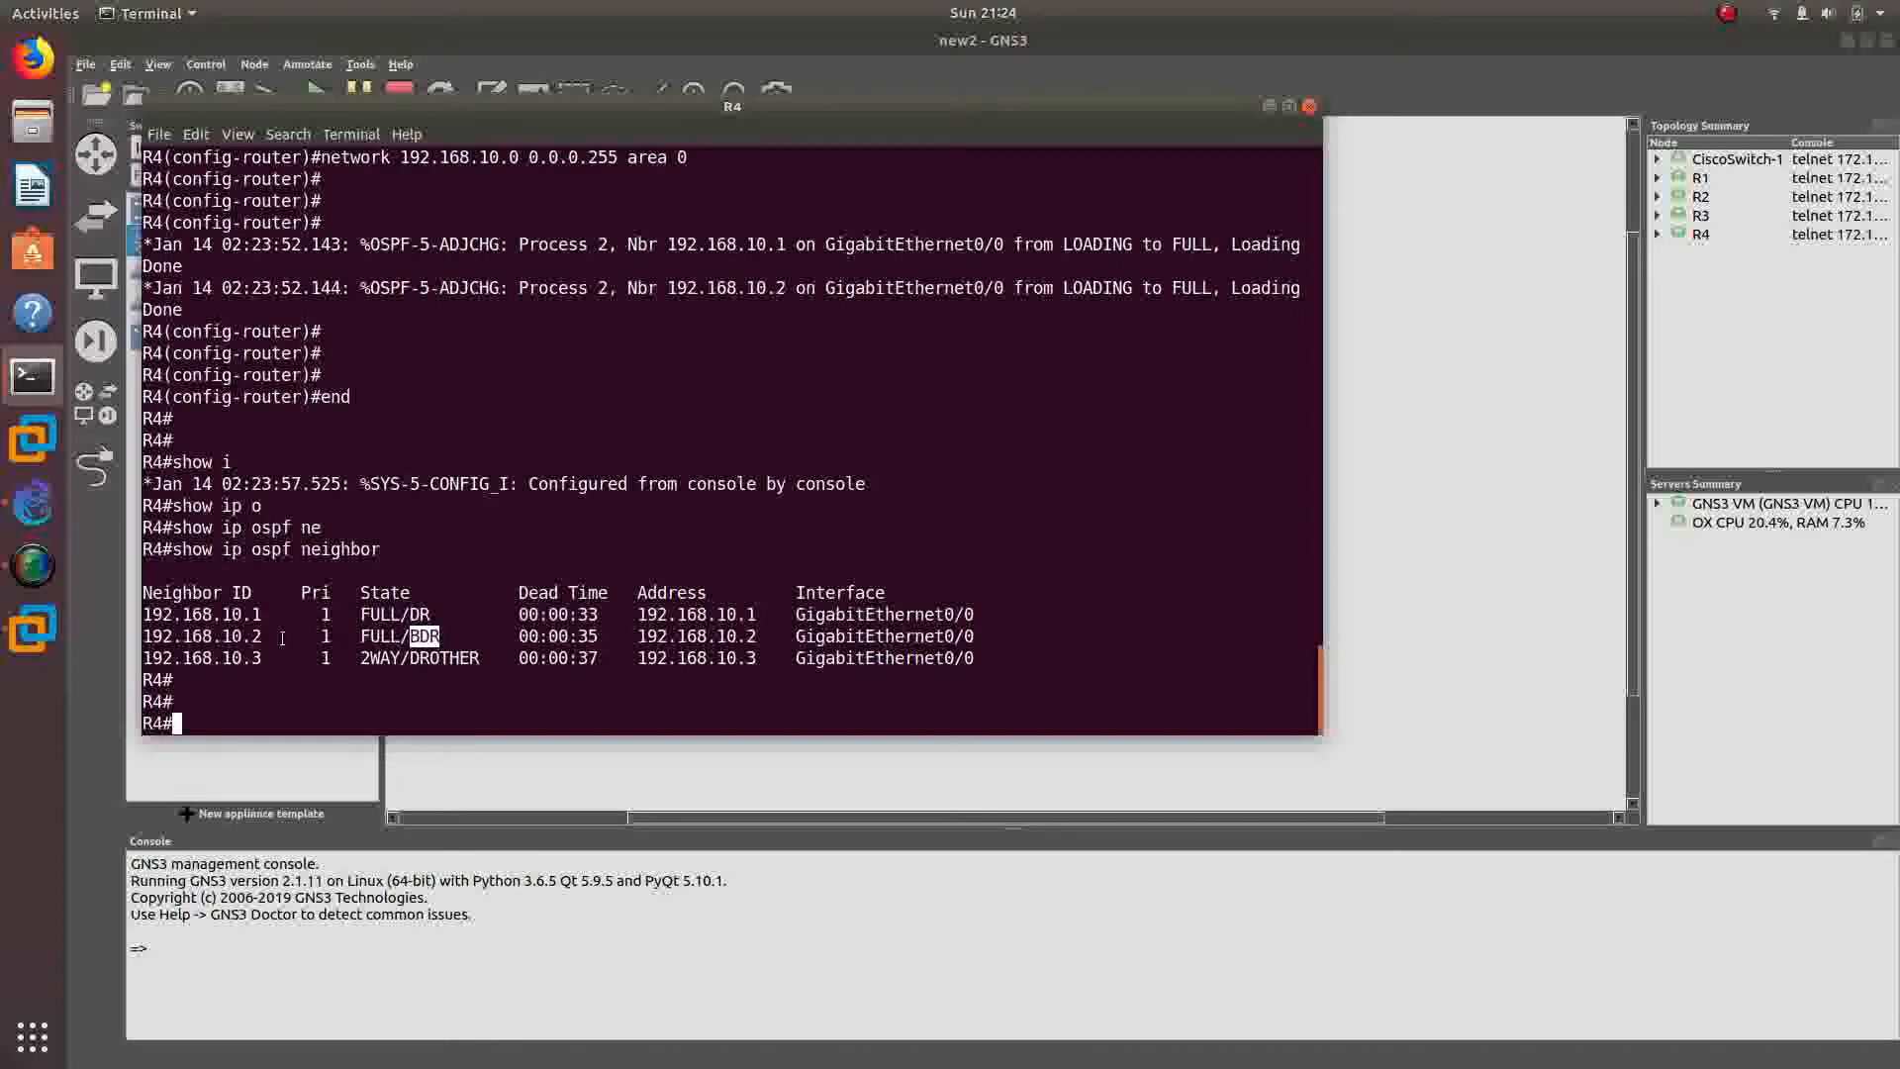
pyautogui.moveTo(282, 639); pyautogui.dragTo(136, 645)
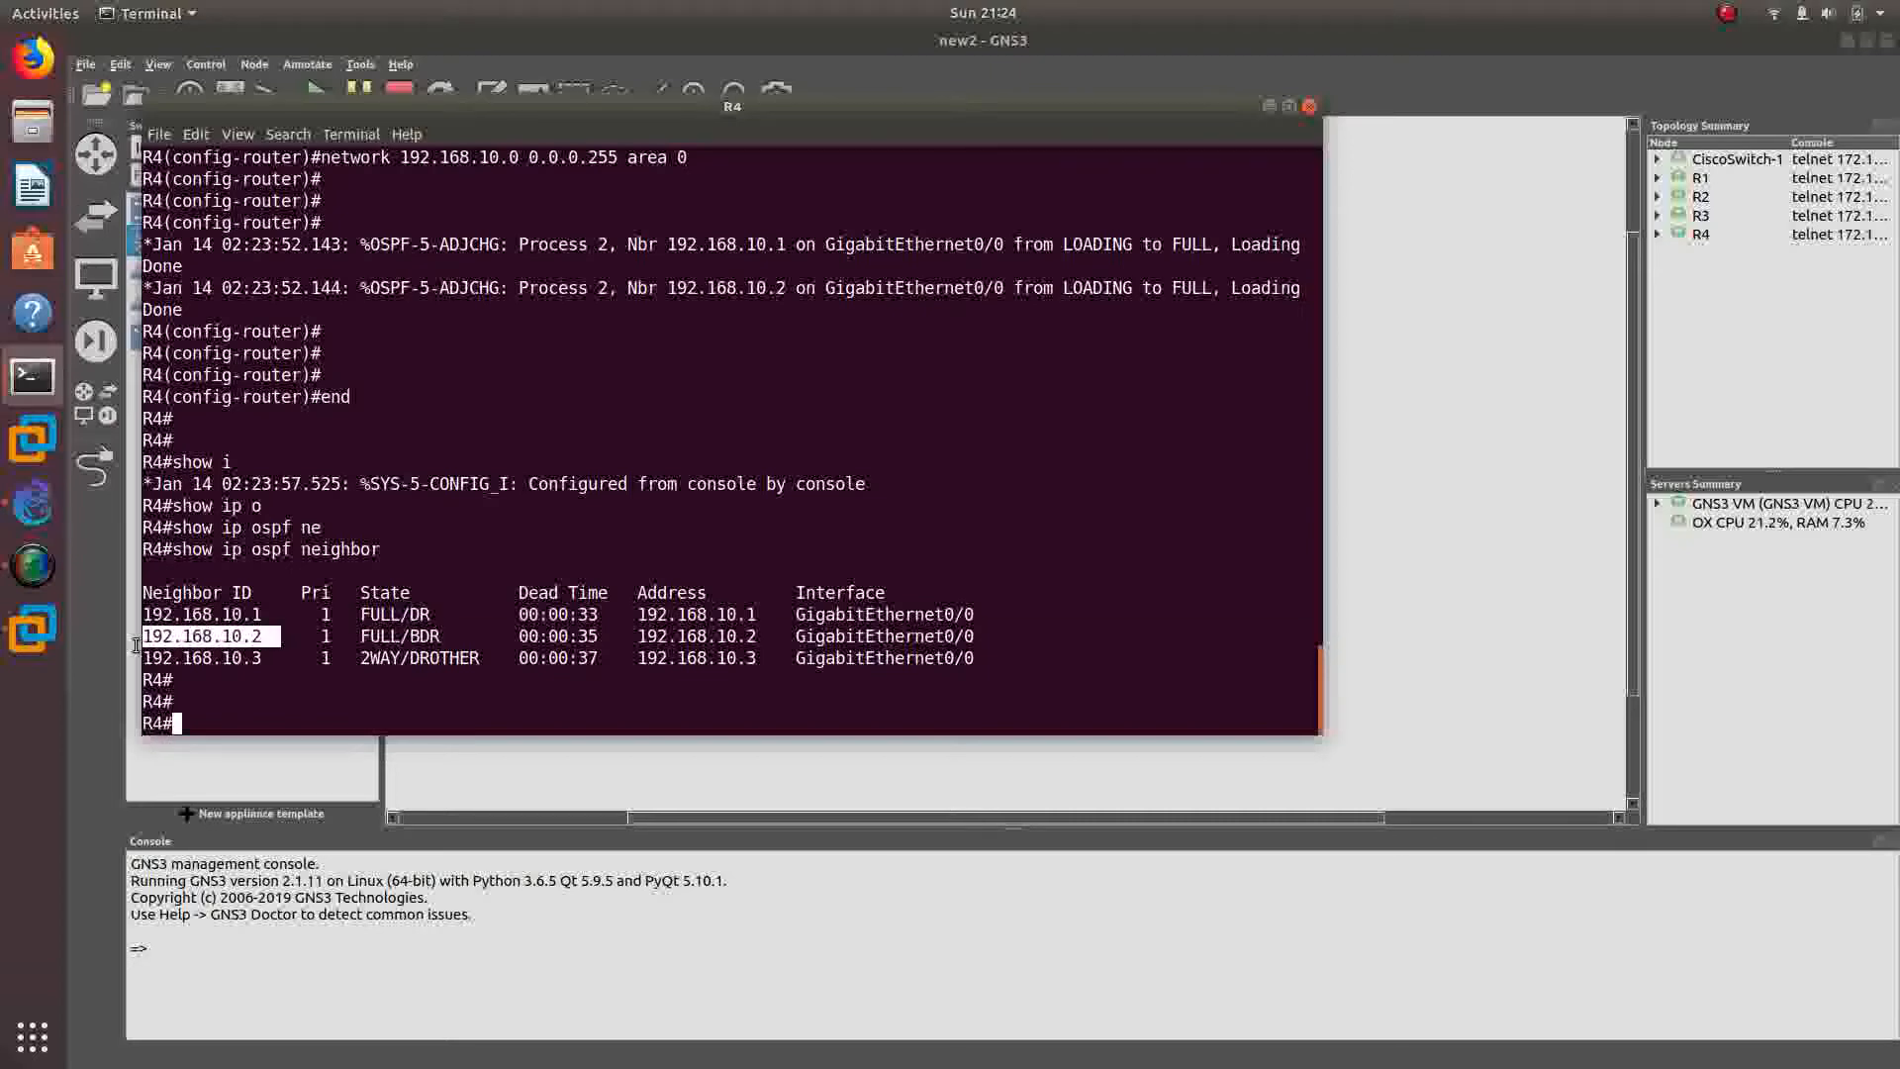
pyautogui.moveTo(262, 659); pyautogui.dragTo(165, 662)
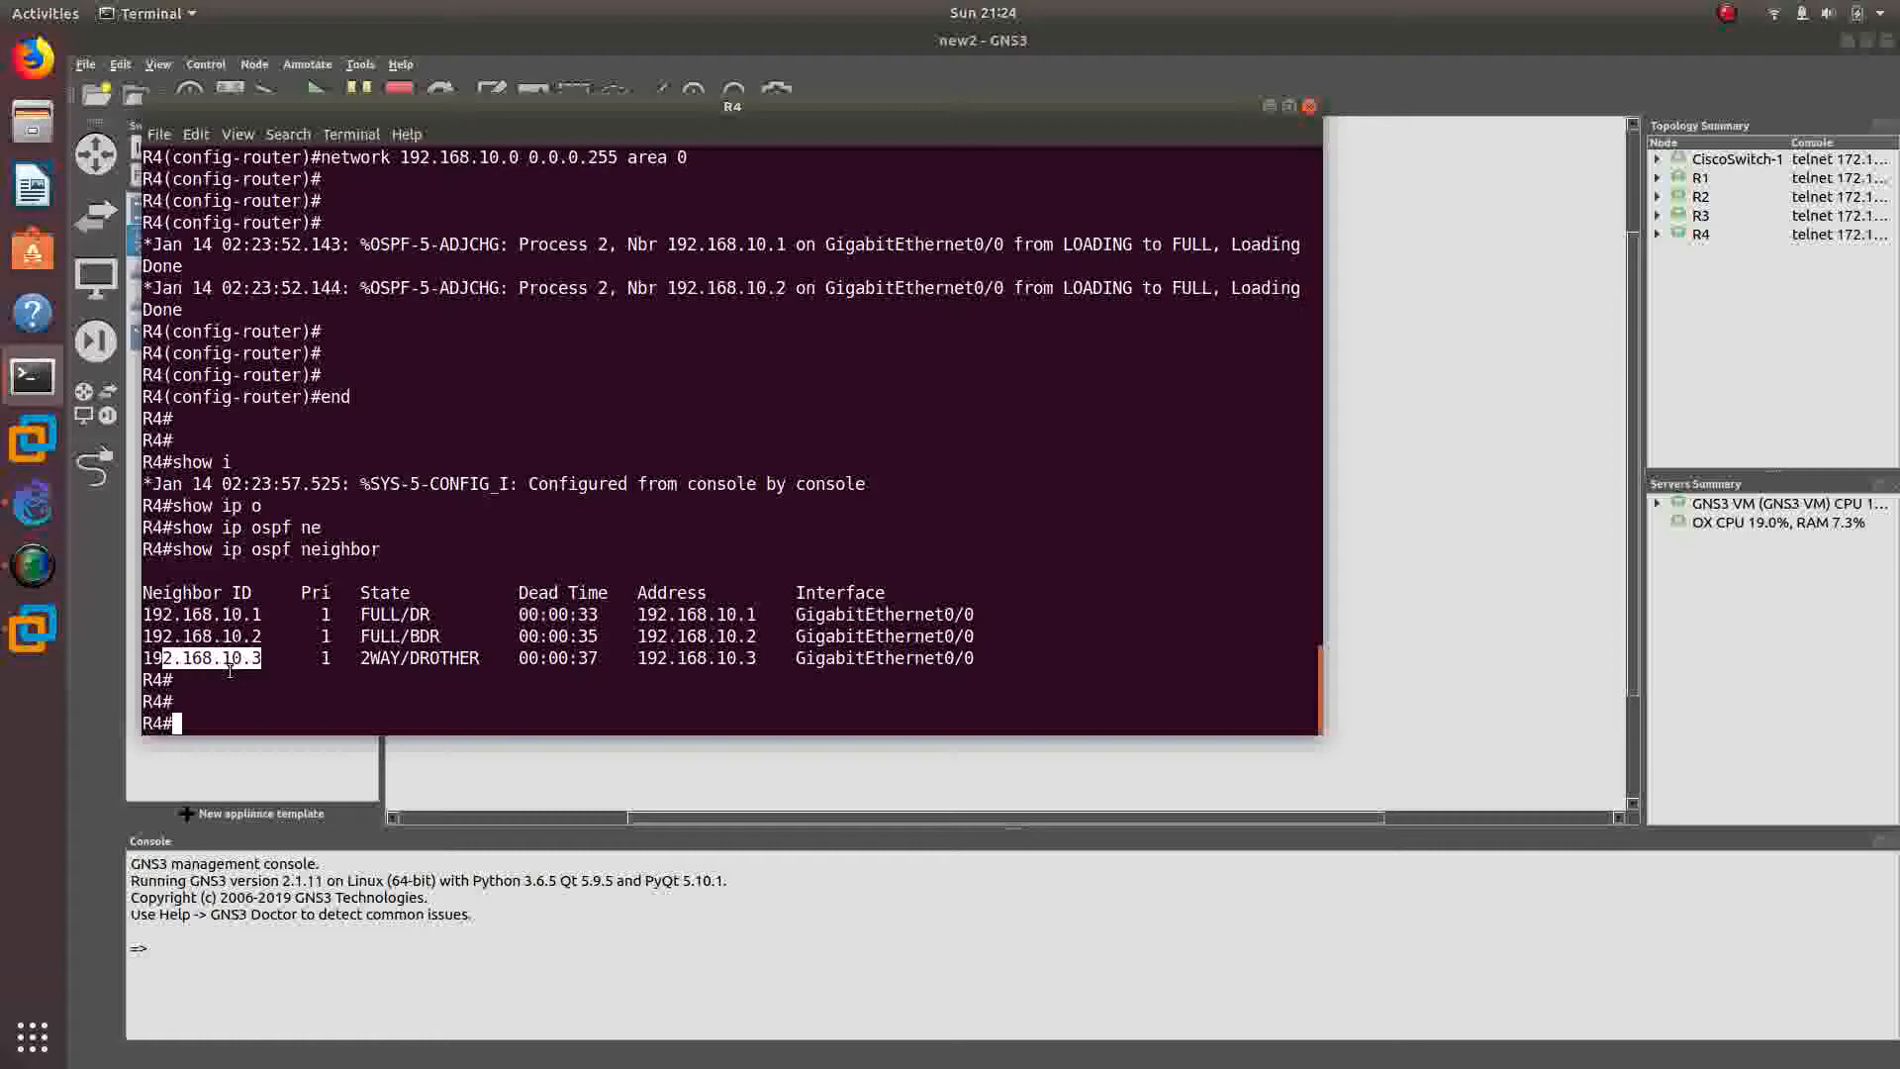
pyautogui.moveTo(636, 115); pyautogui.dragTo(703, 197)
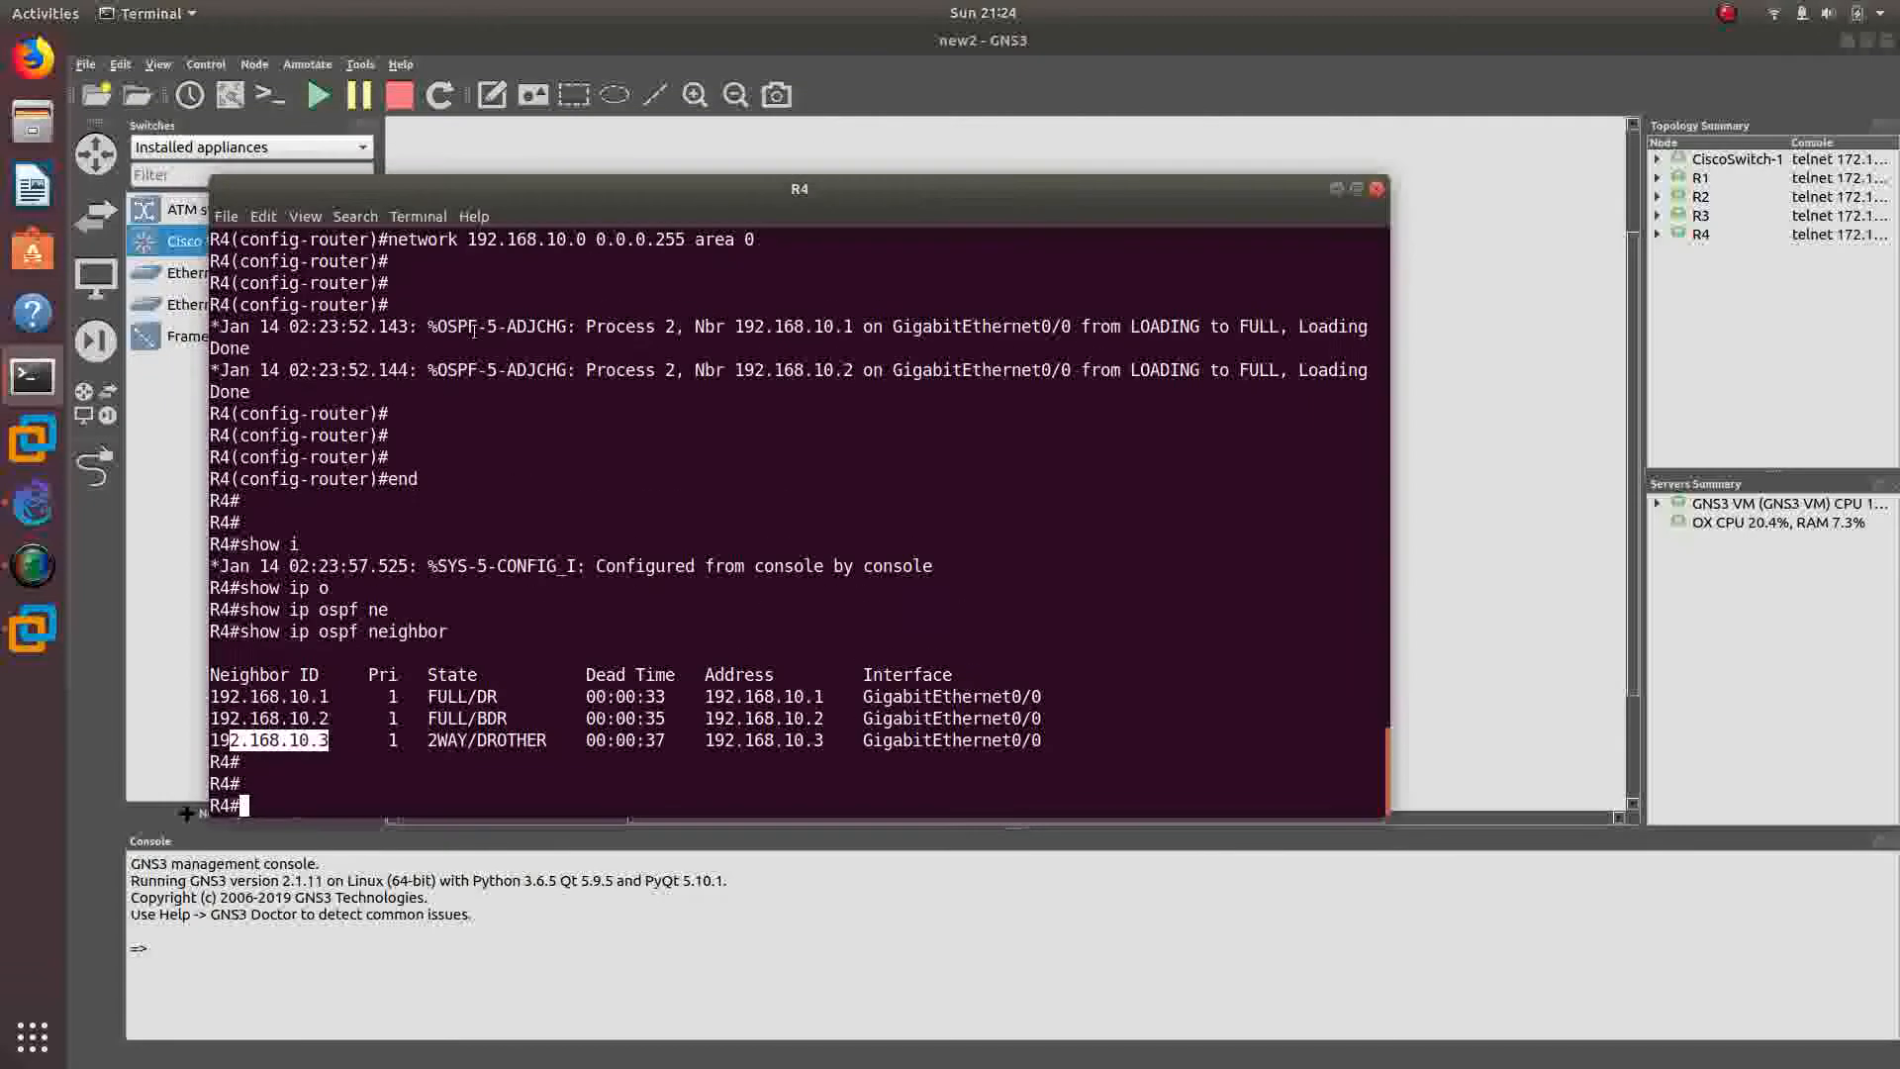
# - Display R4's OSPF interface details with "show ip ospf interface"
pyautogui.write('show ip o')
pyautogui.press('Tab')
pyautogui.write('in')
pyautogui.press('Tab')
pyautogui.press('Return')
pyautogui.press('Return')
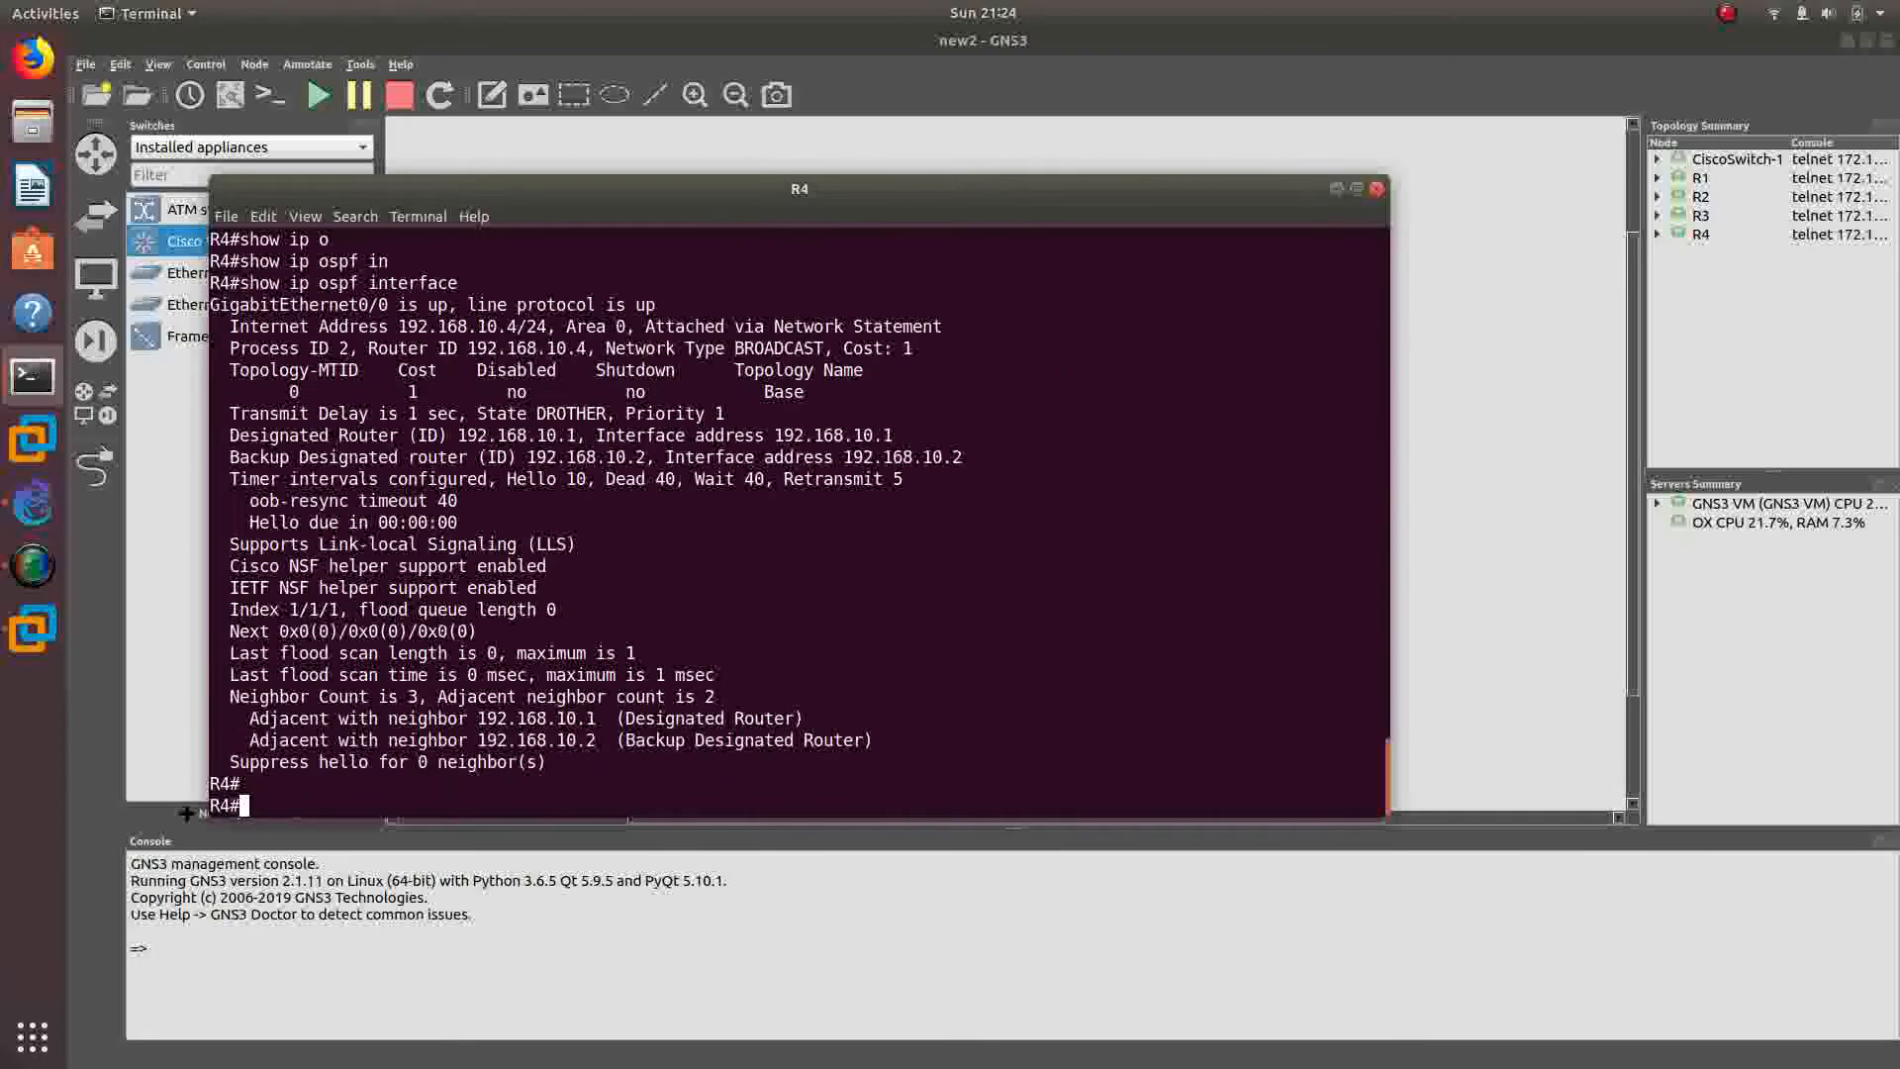
pyautogui.press('Return')
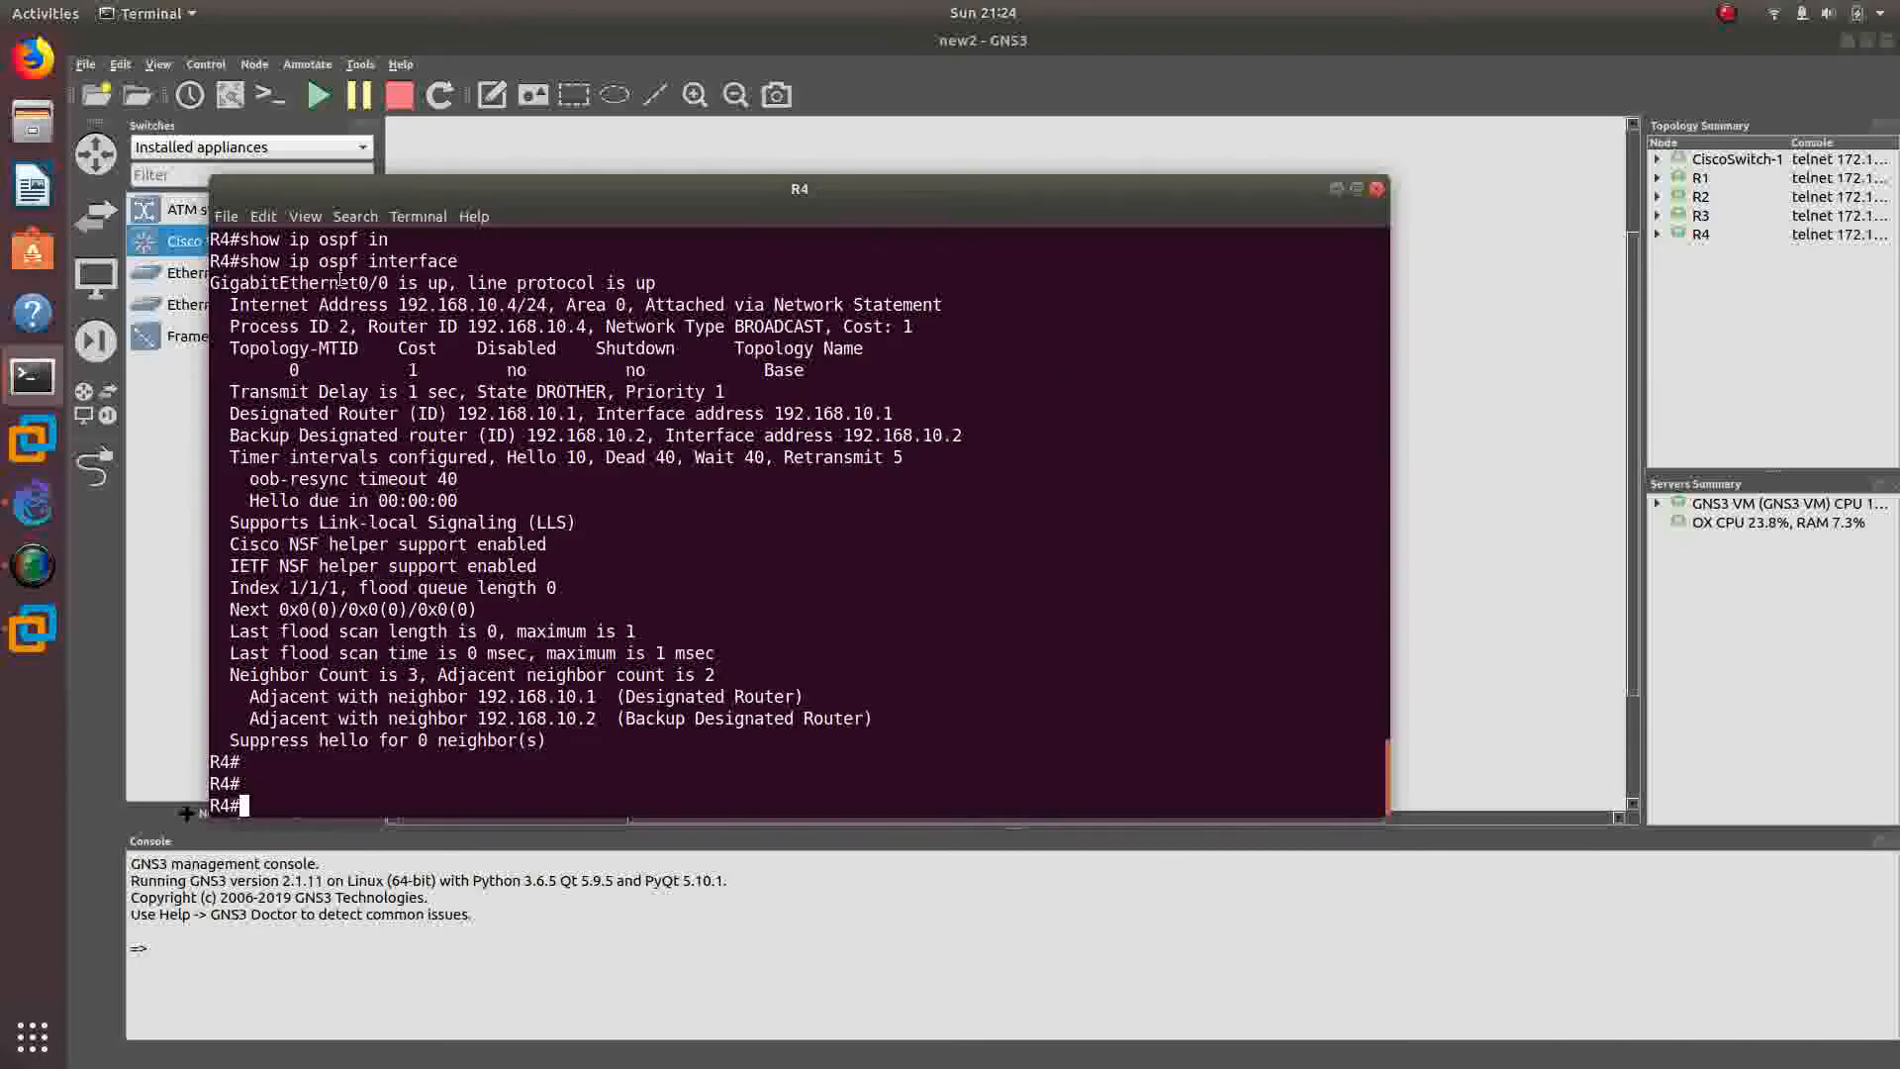
# - Examine the designated routers, timer intervals and state in R4's OSPF interface output, and close its console
pyautogui.moveTo(357, 284); pyautogui.dragTo(394, 285)
pyautogui.moveTo(459, 414); pyautogui.dragTo(526, 436)
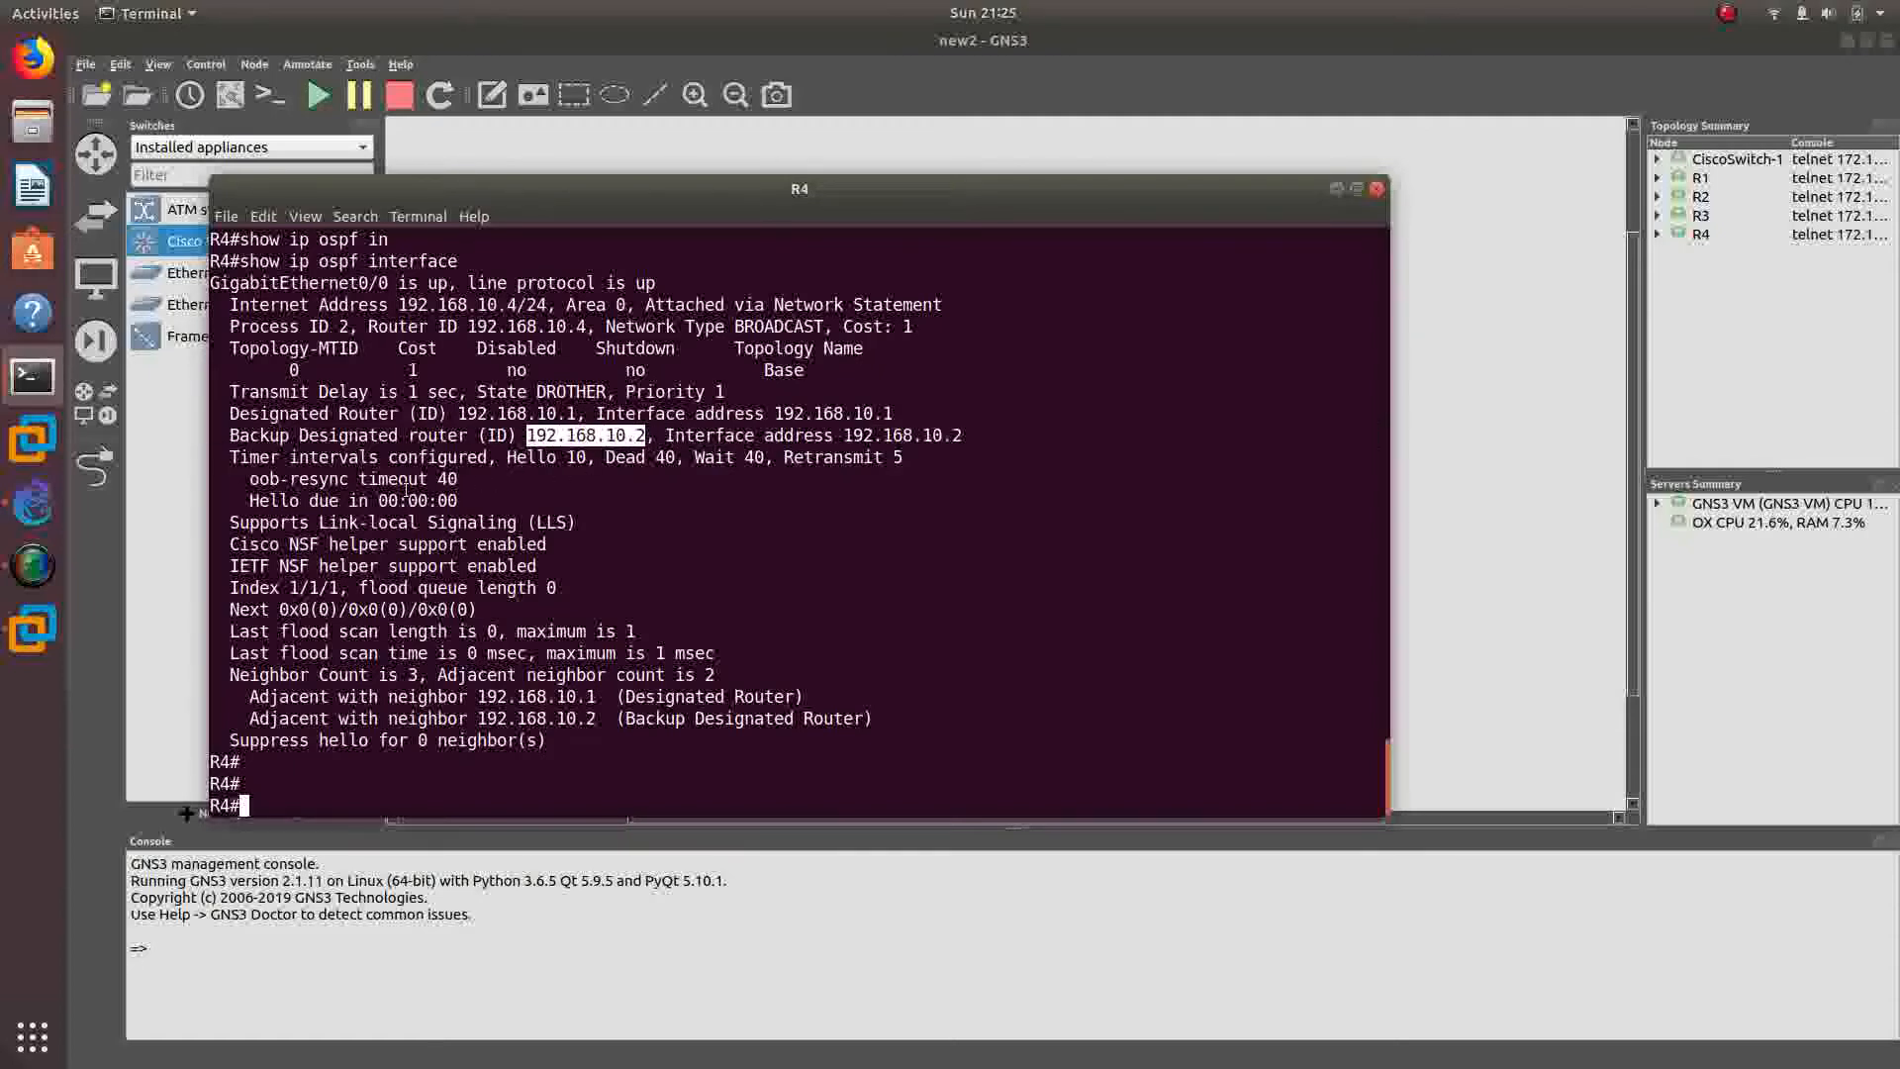
pyautogui.click(551, 456)
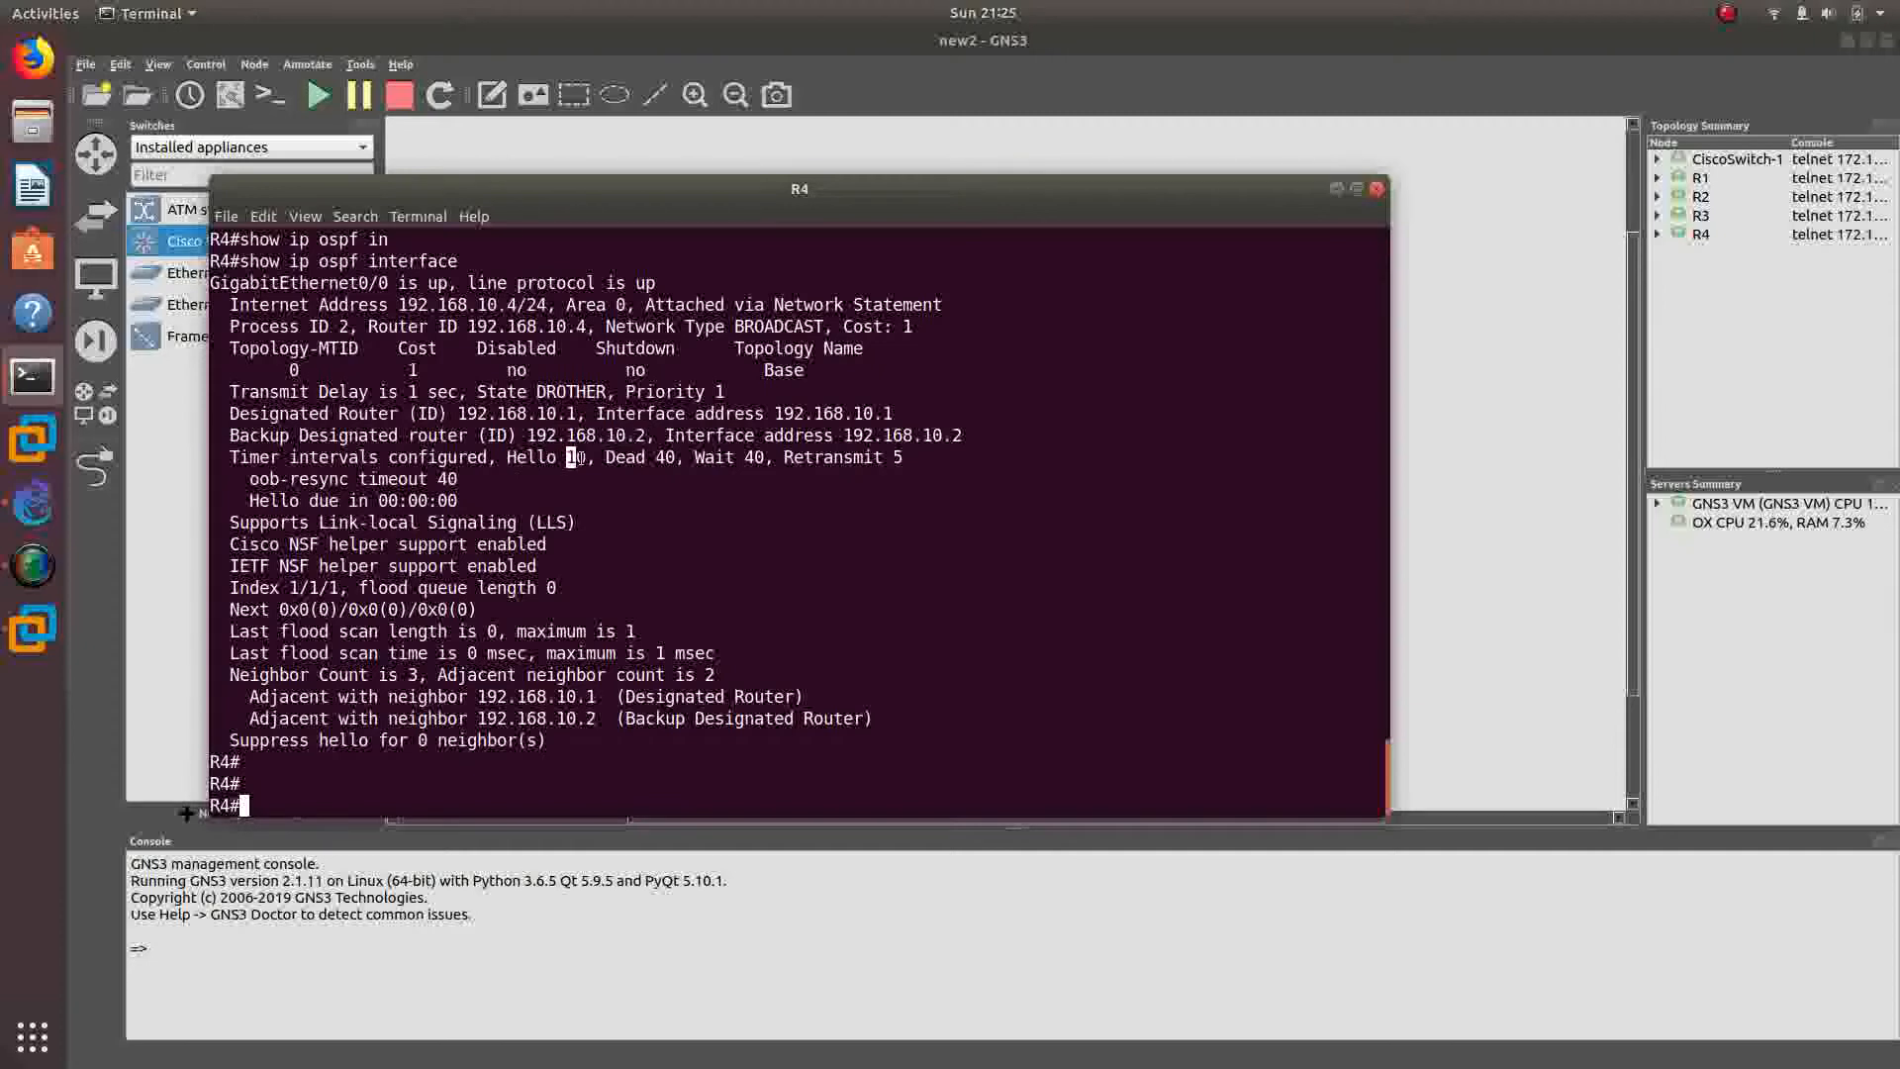
pyautogui.doubleClick(665, 458)
pyautogui.moveTo(773, 458); pyautogui.dragTo(734, 457)
pyautogui.click(494, 397)
pyautogui.doubleClick(492, 395)
pyautogui.click(481, 392)
pyautogui.moveTo(486, 393); pyautogui.dragTo(602, 389)
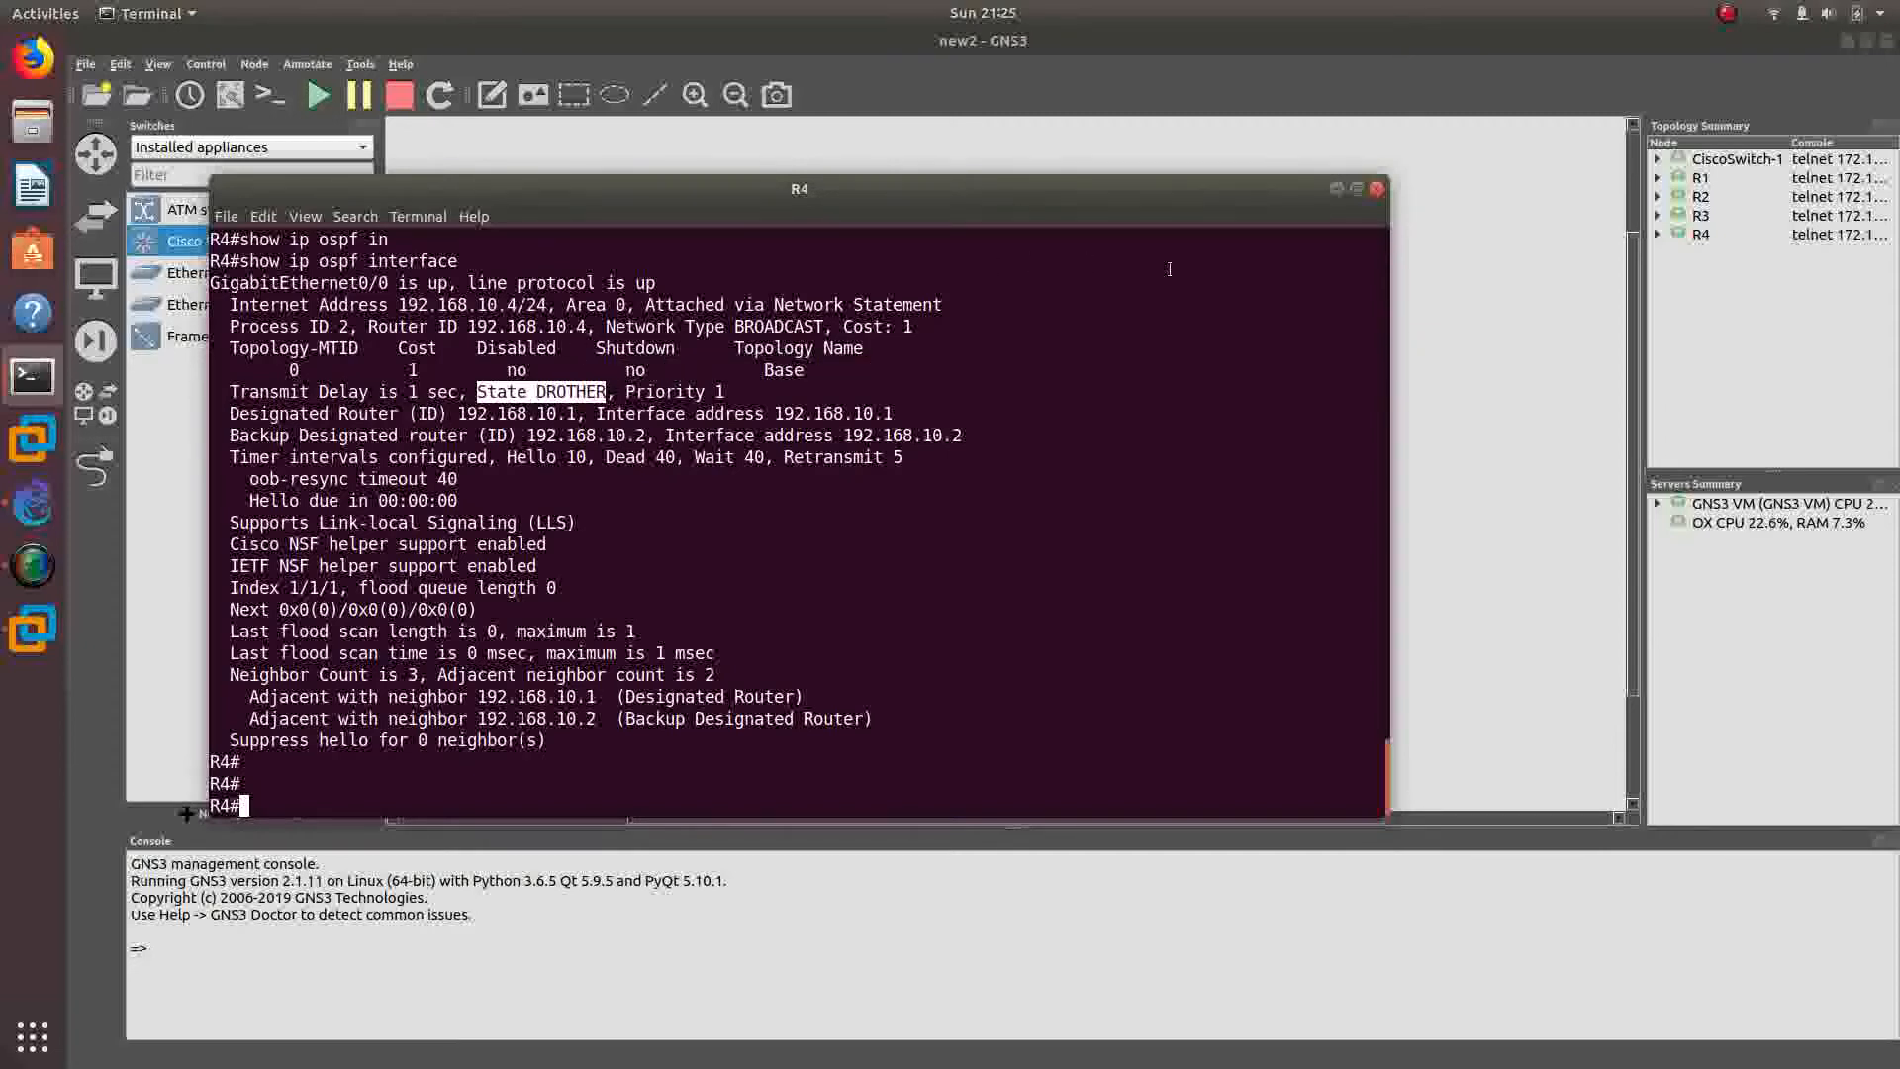
pyautogui.click(1376, 191)
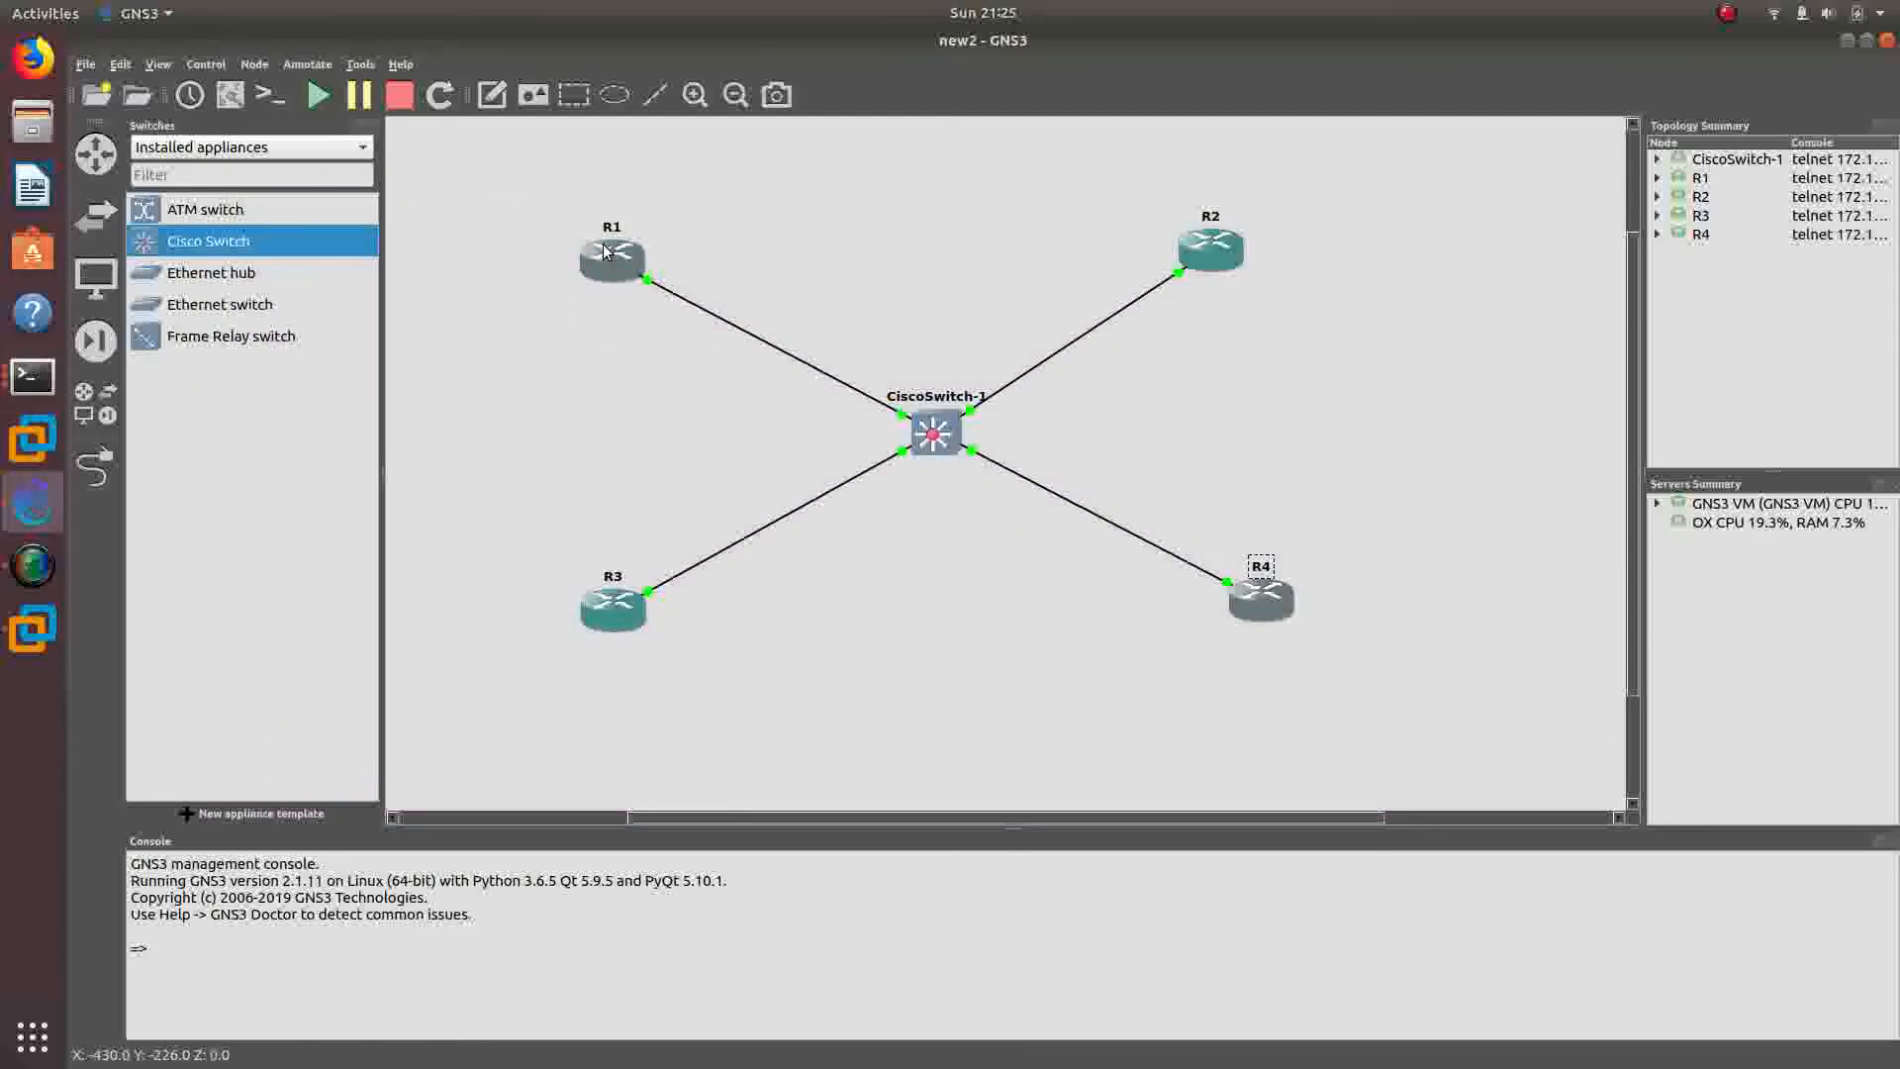
# - Bring up R1's already open console and exit its configuration modes back to the R1# prompt
pyautogui.click(43, 386)
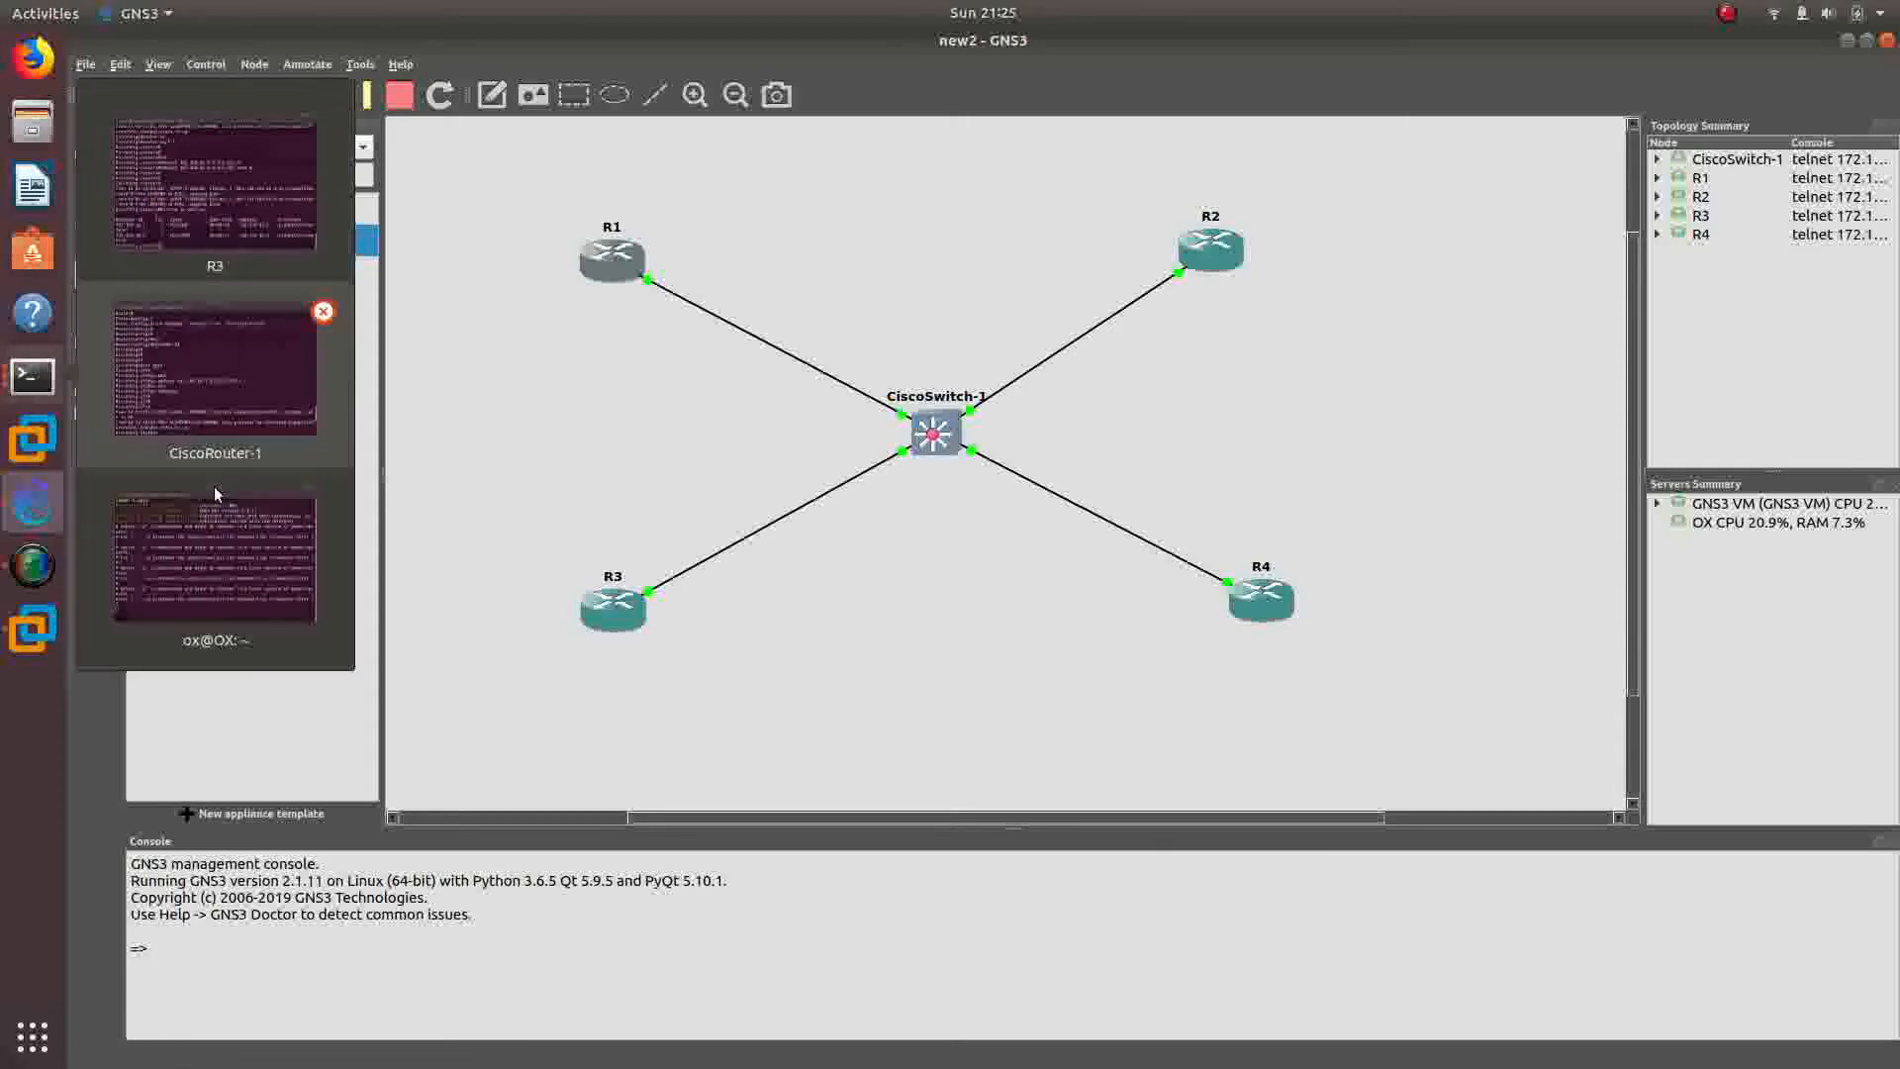
pyautogui.click(312, 403)
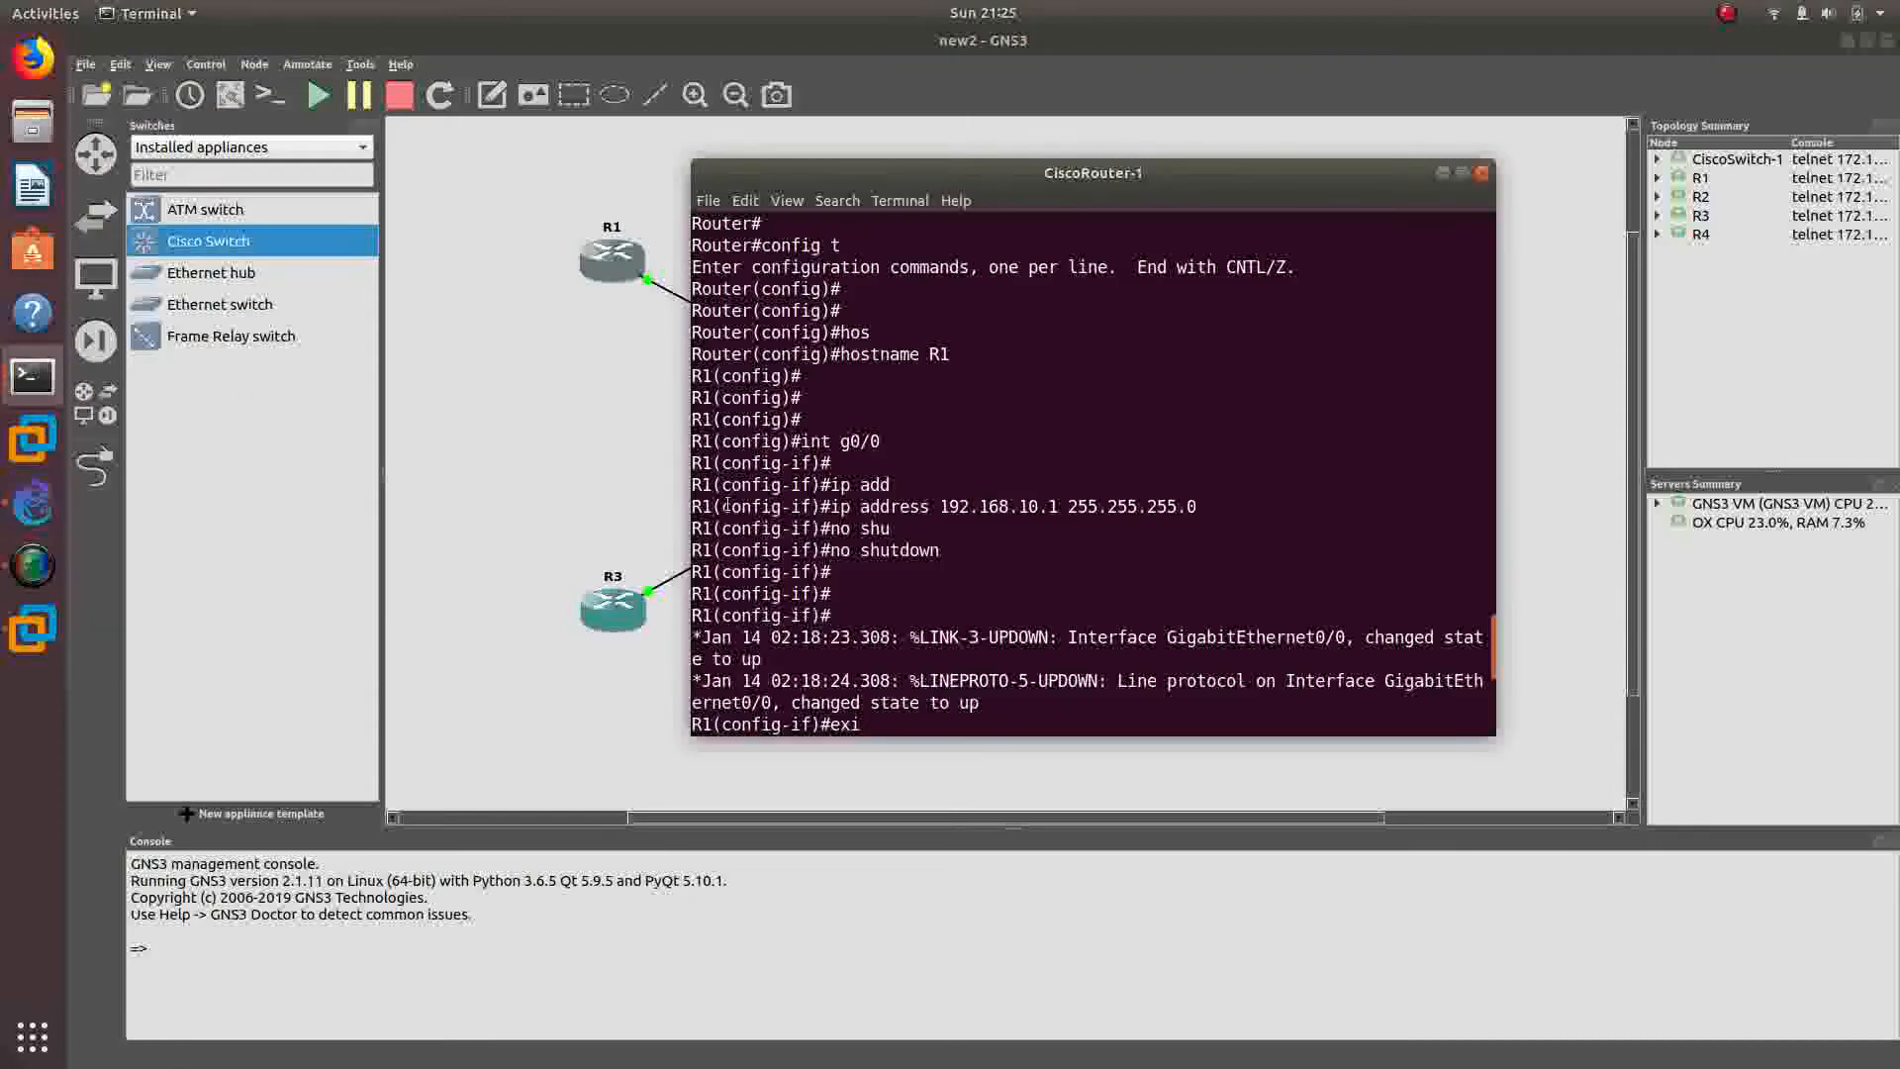
pyautogui.scroll(-7, 727, 506)
pyautogui.press('Return')
pyautogui.write('exi')
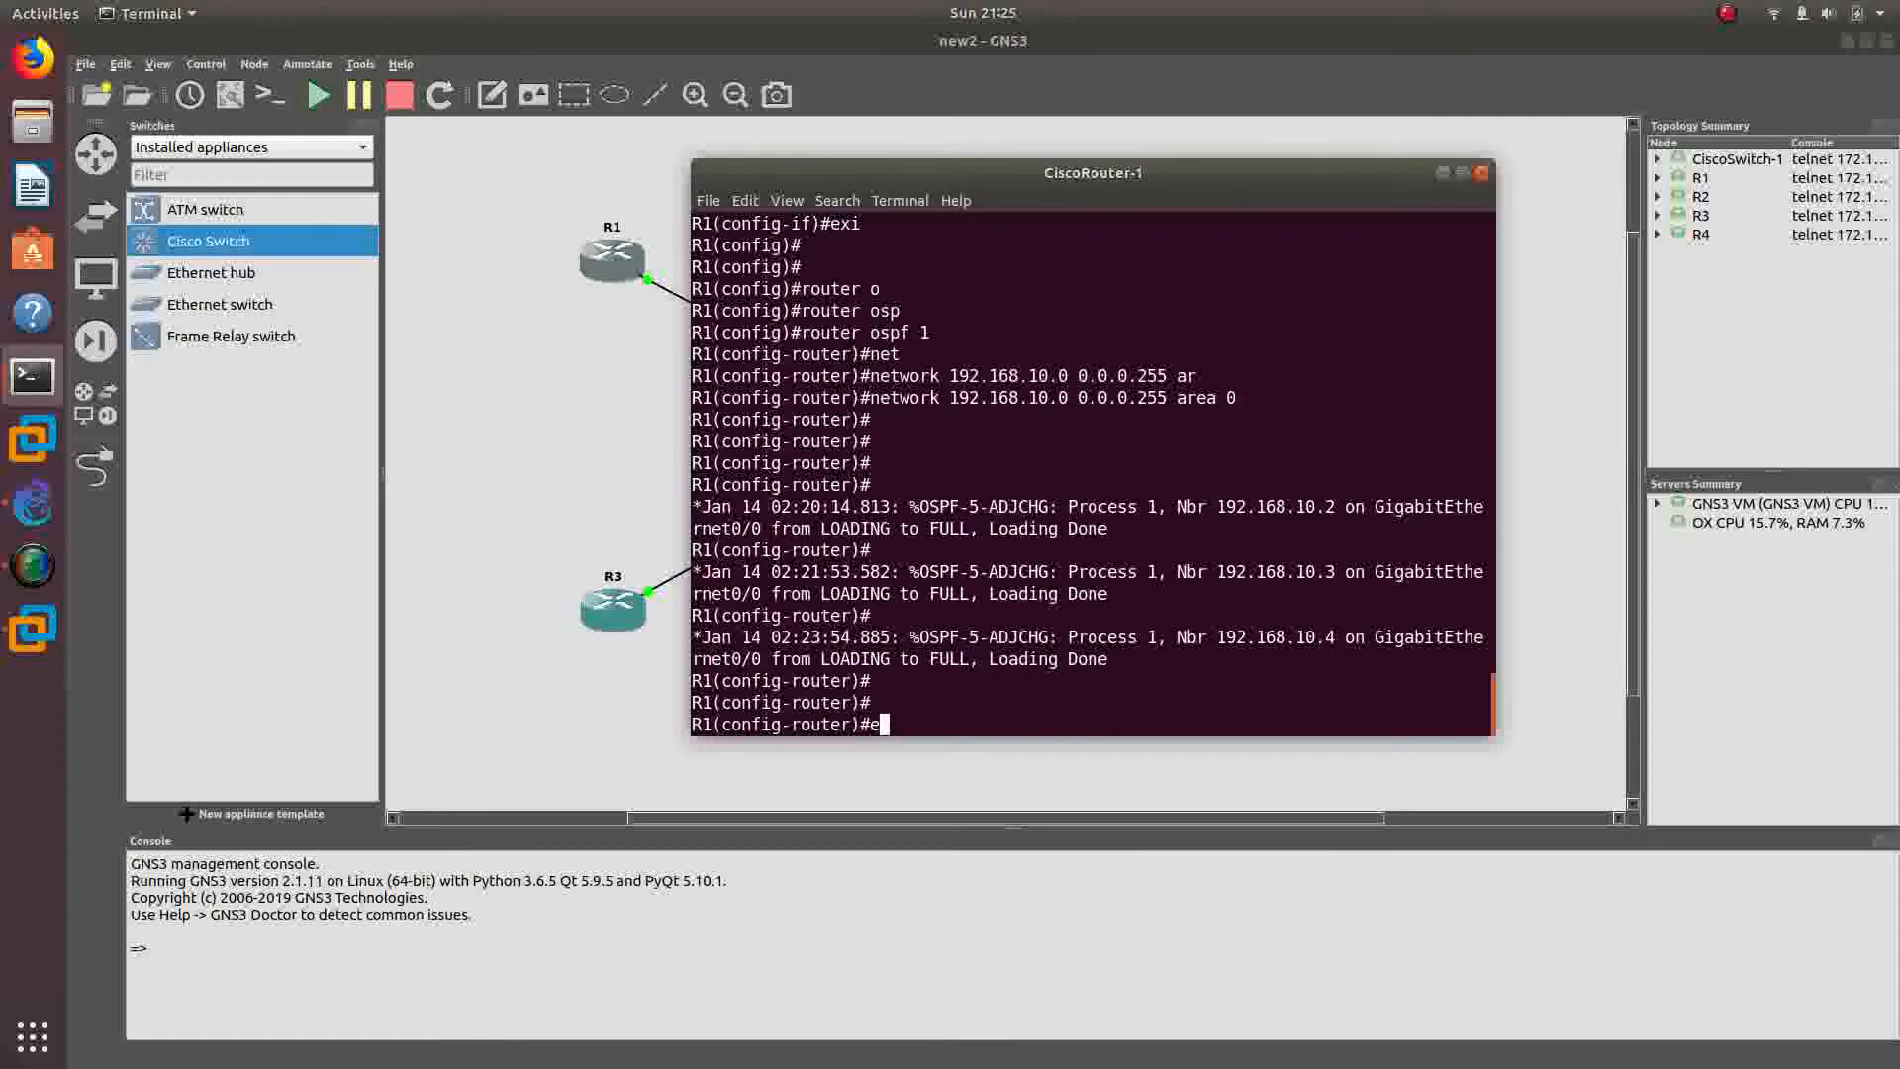
pyautogui.press('Return')
pyautogui.press('Return')
pyautogui.write('exi')
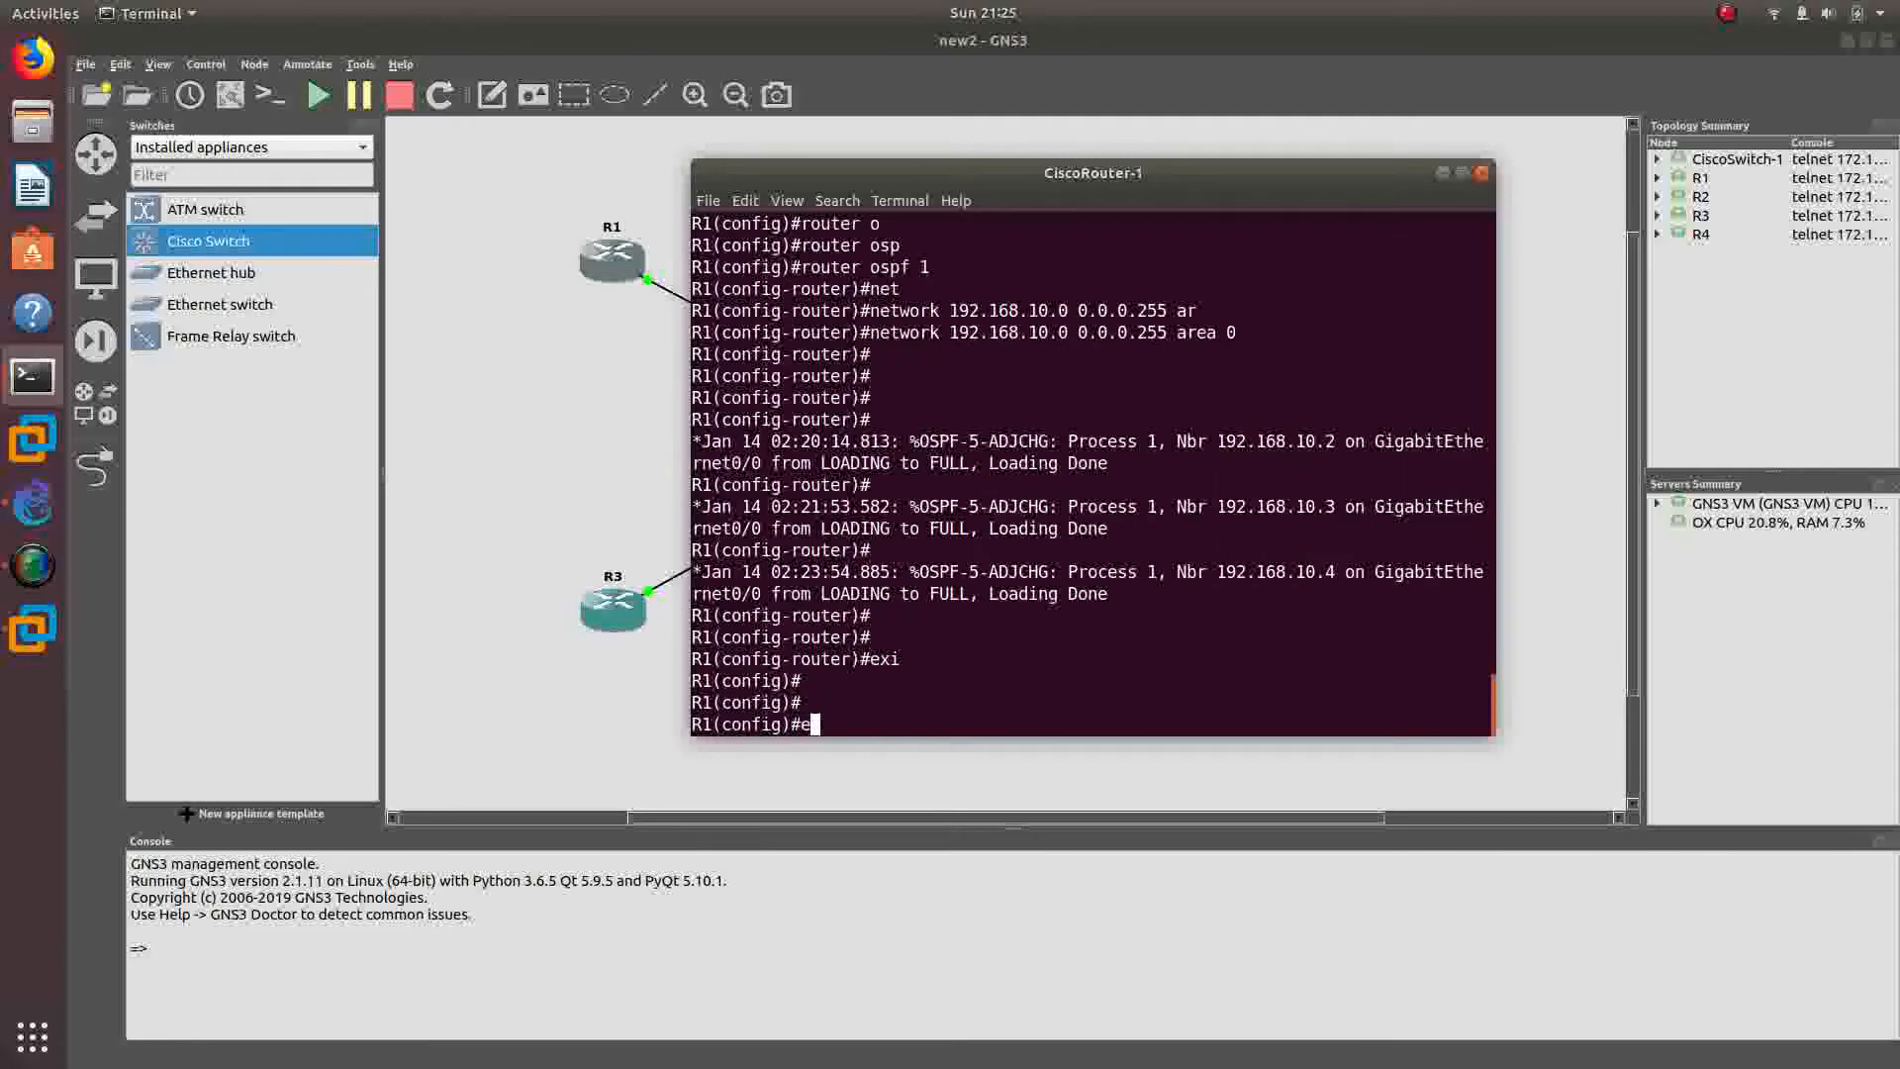
pyautogui.press('Return')
pyautogui.press('Return')
pyautogui.press('Return')
# - Display R1's OSPF interface details with "show ip ospf interface"
pyautogui.write('shw')
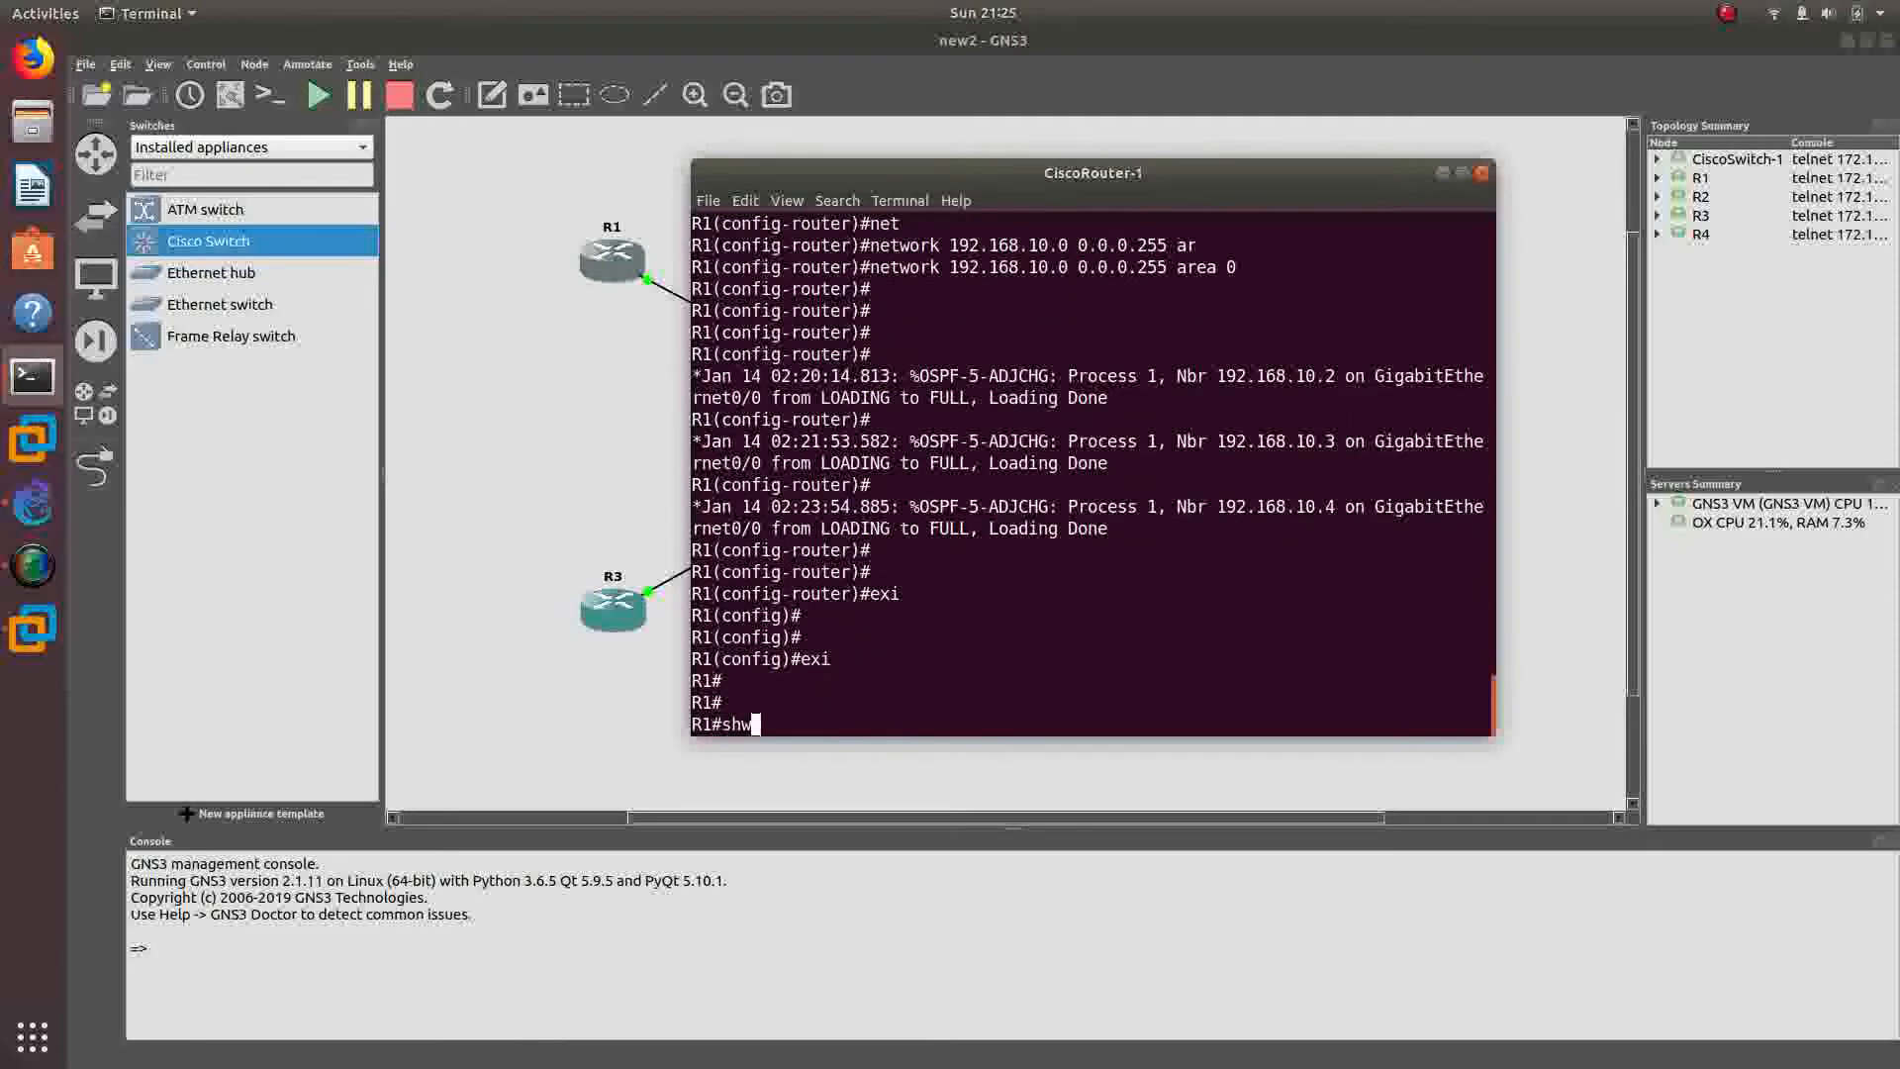
pyautogui.press('BackSpace')
pyautogui.press('BackSpace')
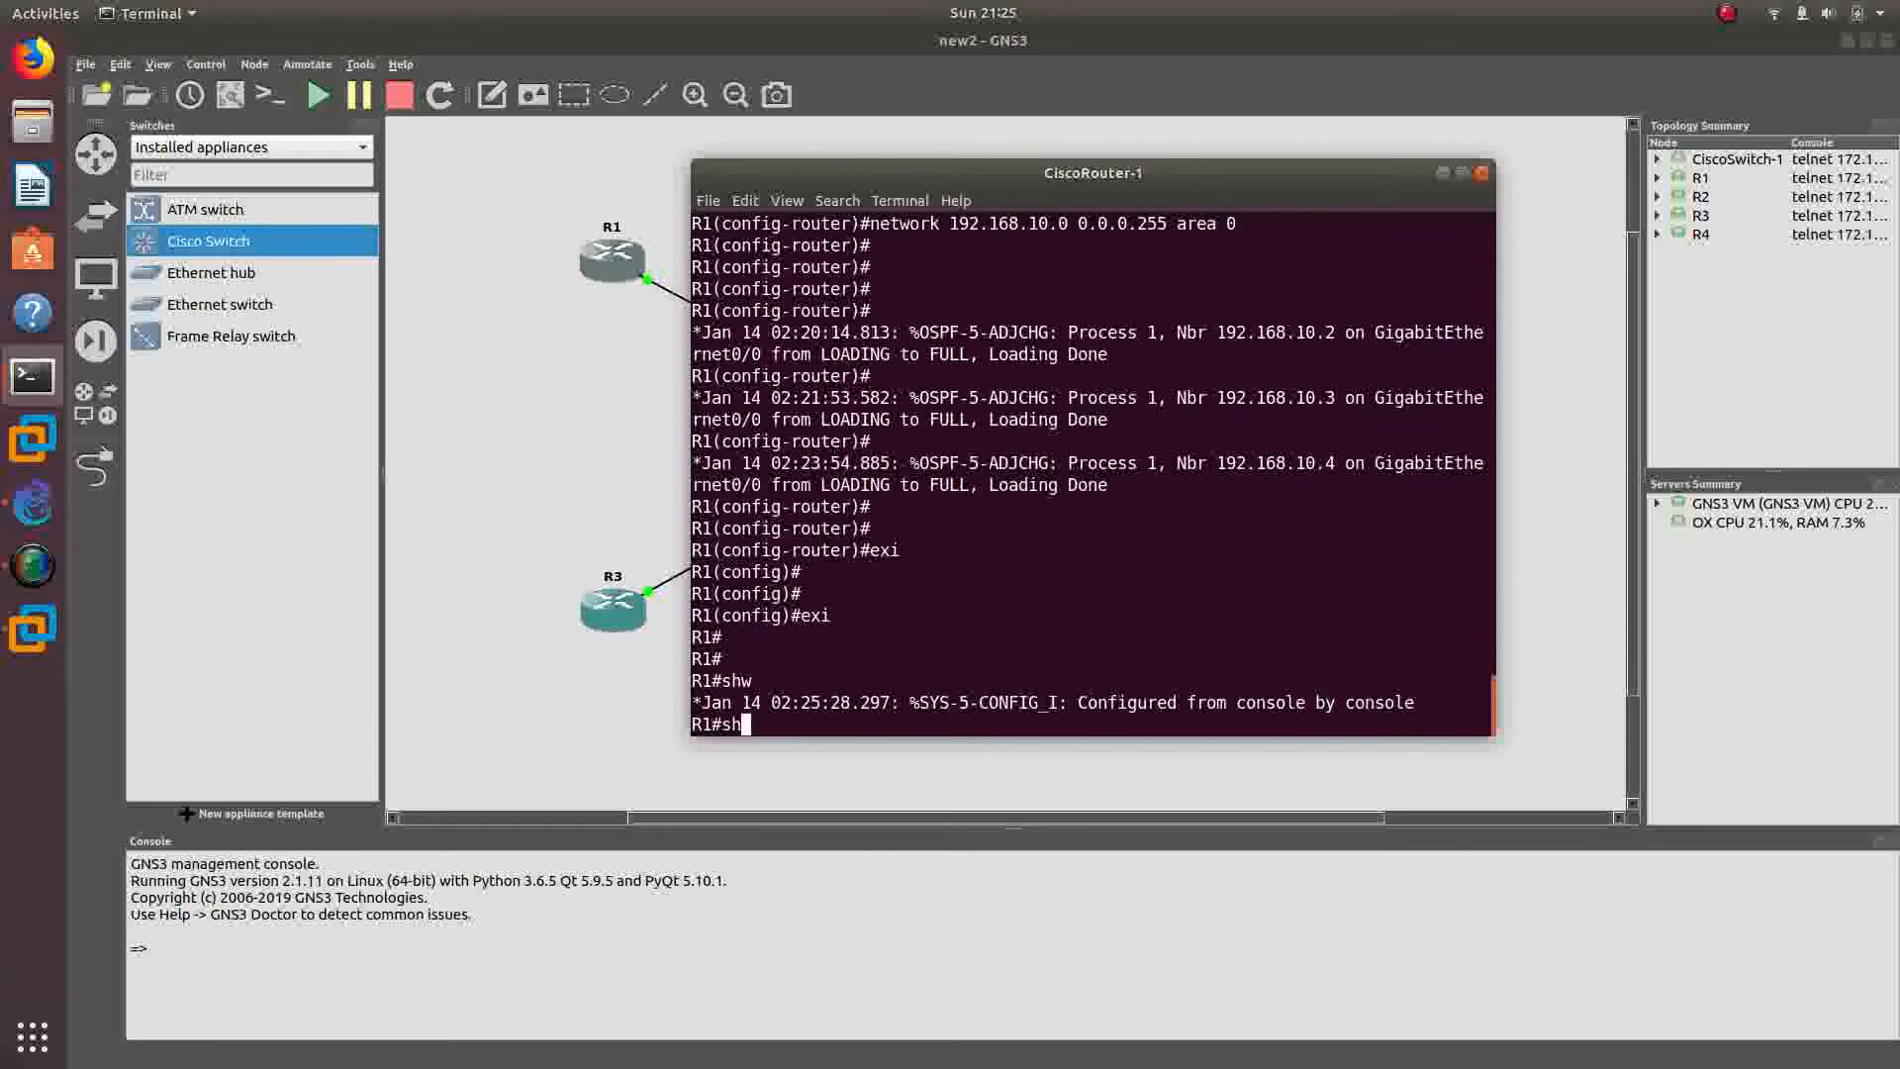
pyautogui.write('ow ip o')
pyautogui.press('Tab')
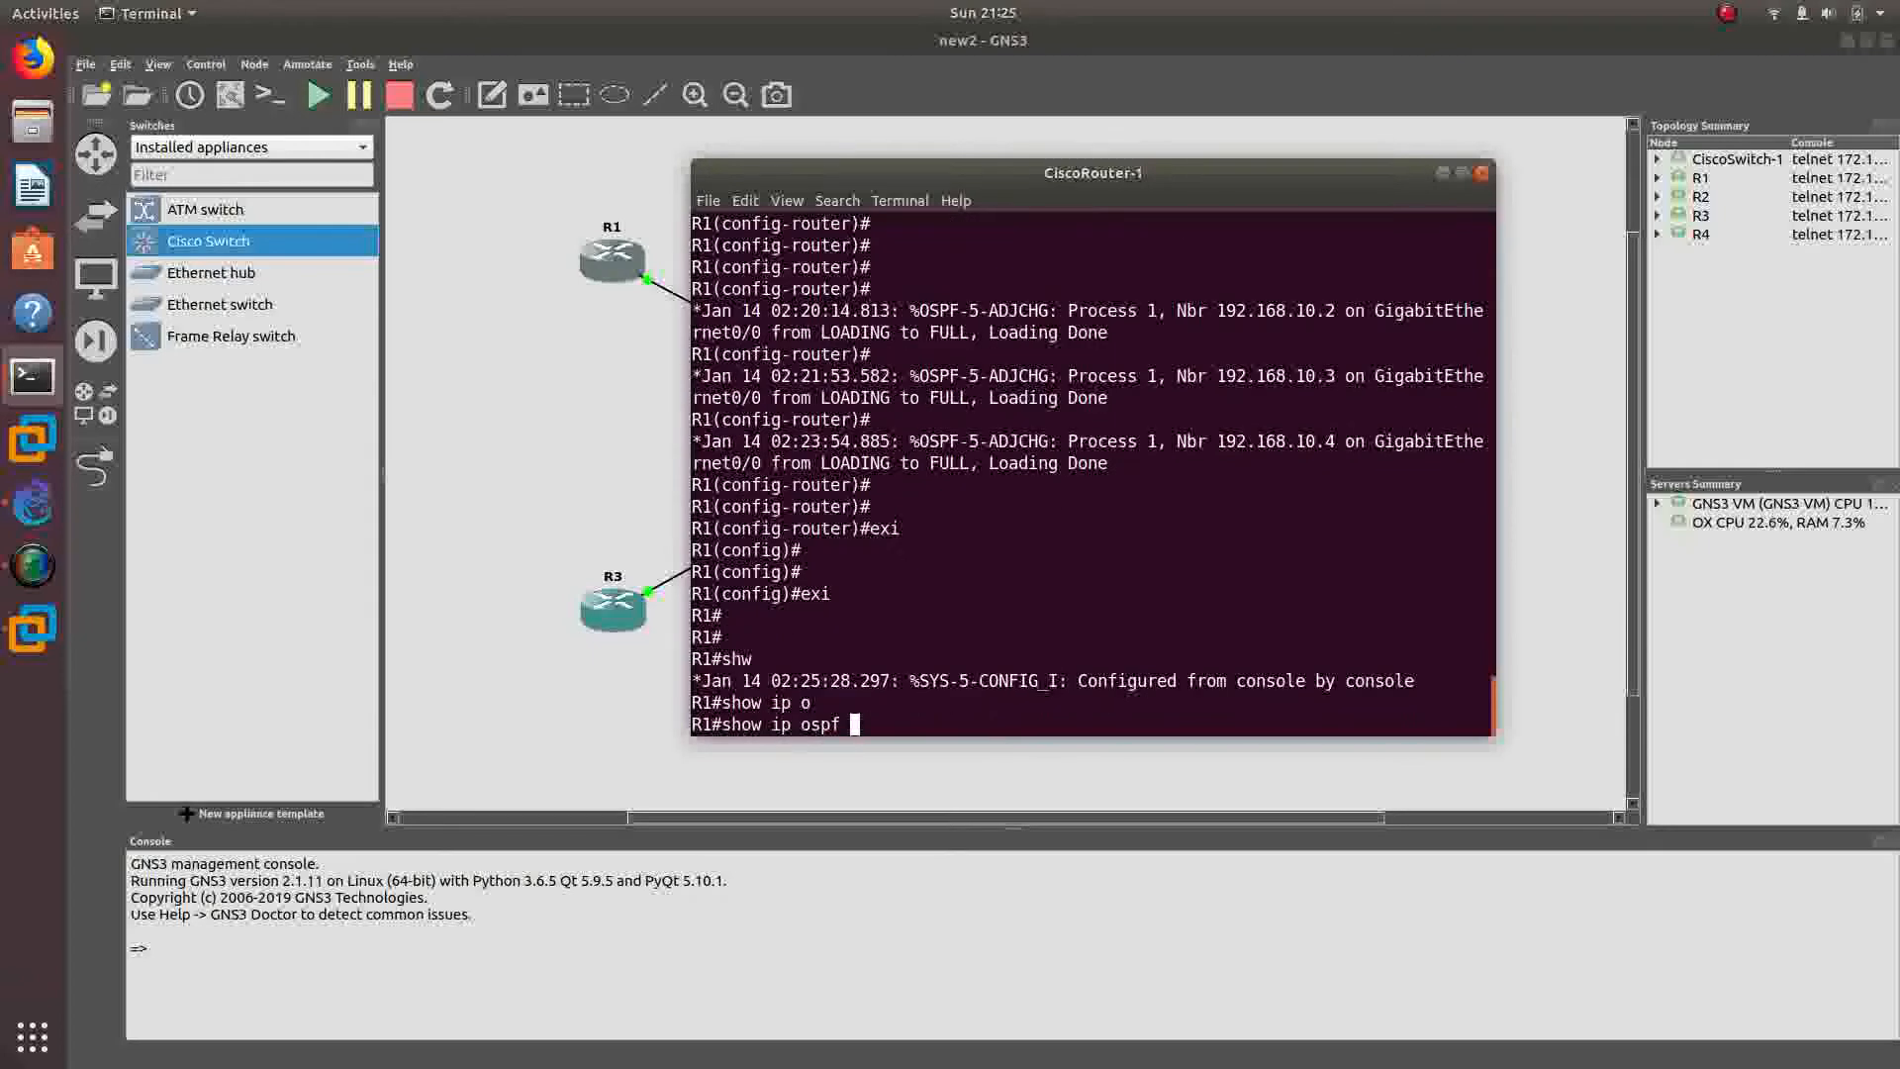
pyautogui.write('in')
pyautogui.press('Tab')
pyautogui.press('Return')
pyautogui.press('Return')
pyautogui.press('Return')
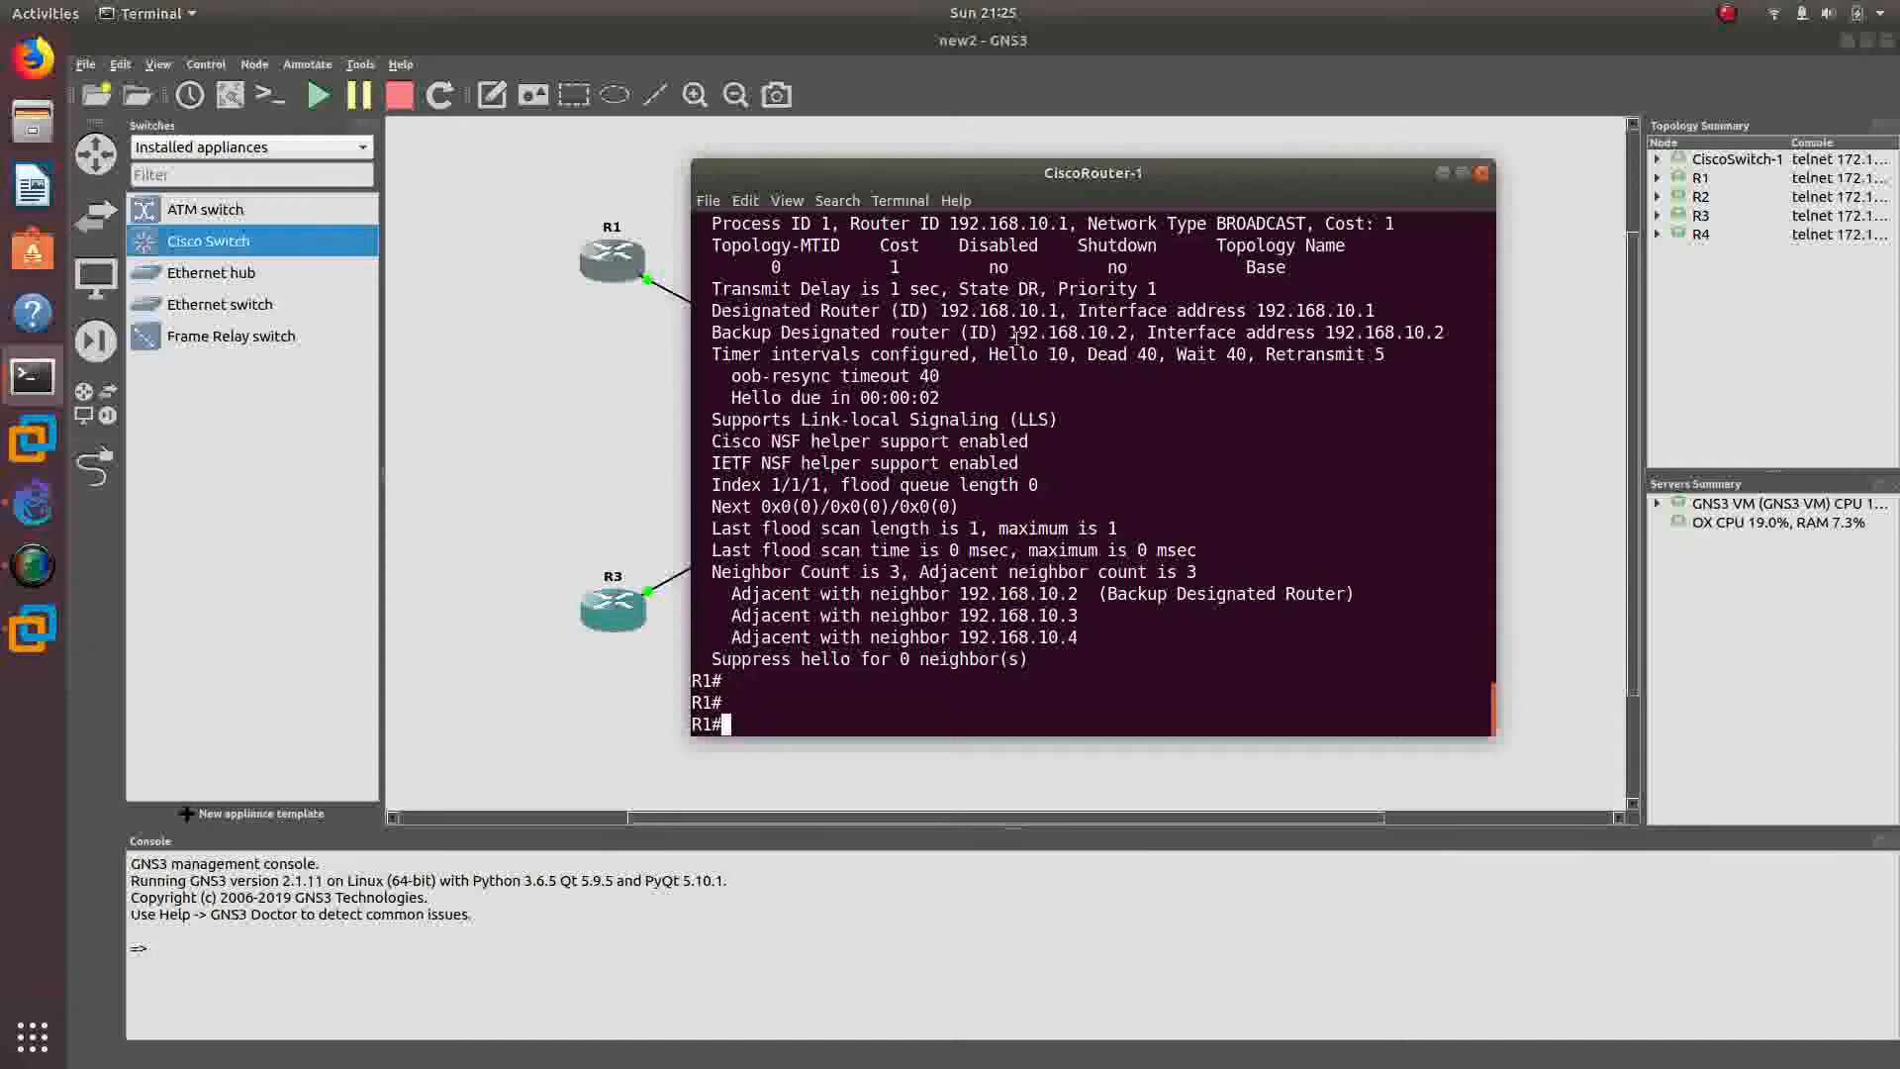
# - Examine the state and priority in R1's OSPF interface output, and return to the GNS3 topology
pyautogui.doubleClick(983, 289)
pyautogui.doubleClick(1029, 289)
pyautogui.moveTo(1059, 289); pyautogui.dragTo(1165, 286)
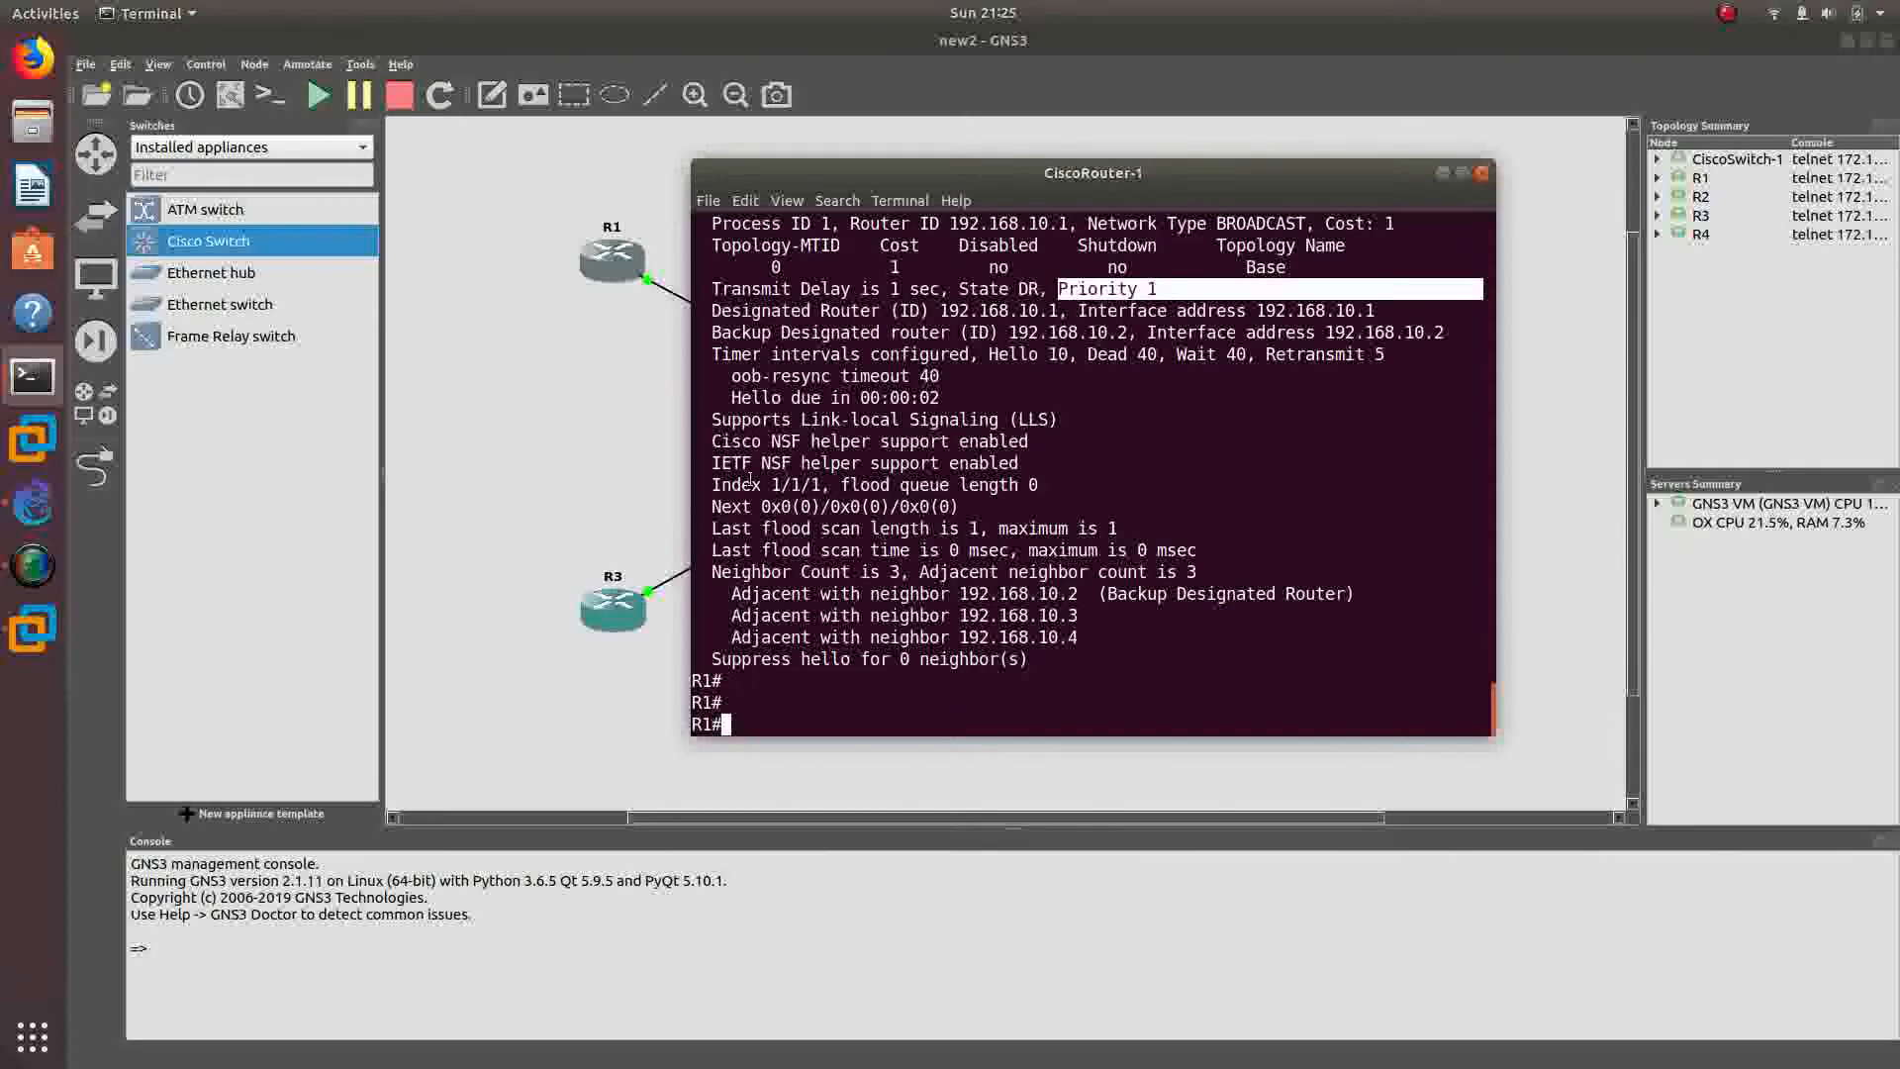
pyautogui.click(616, 456)
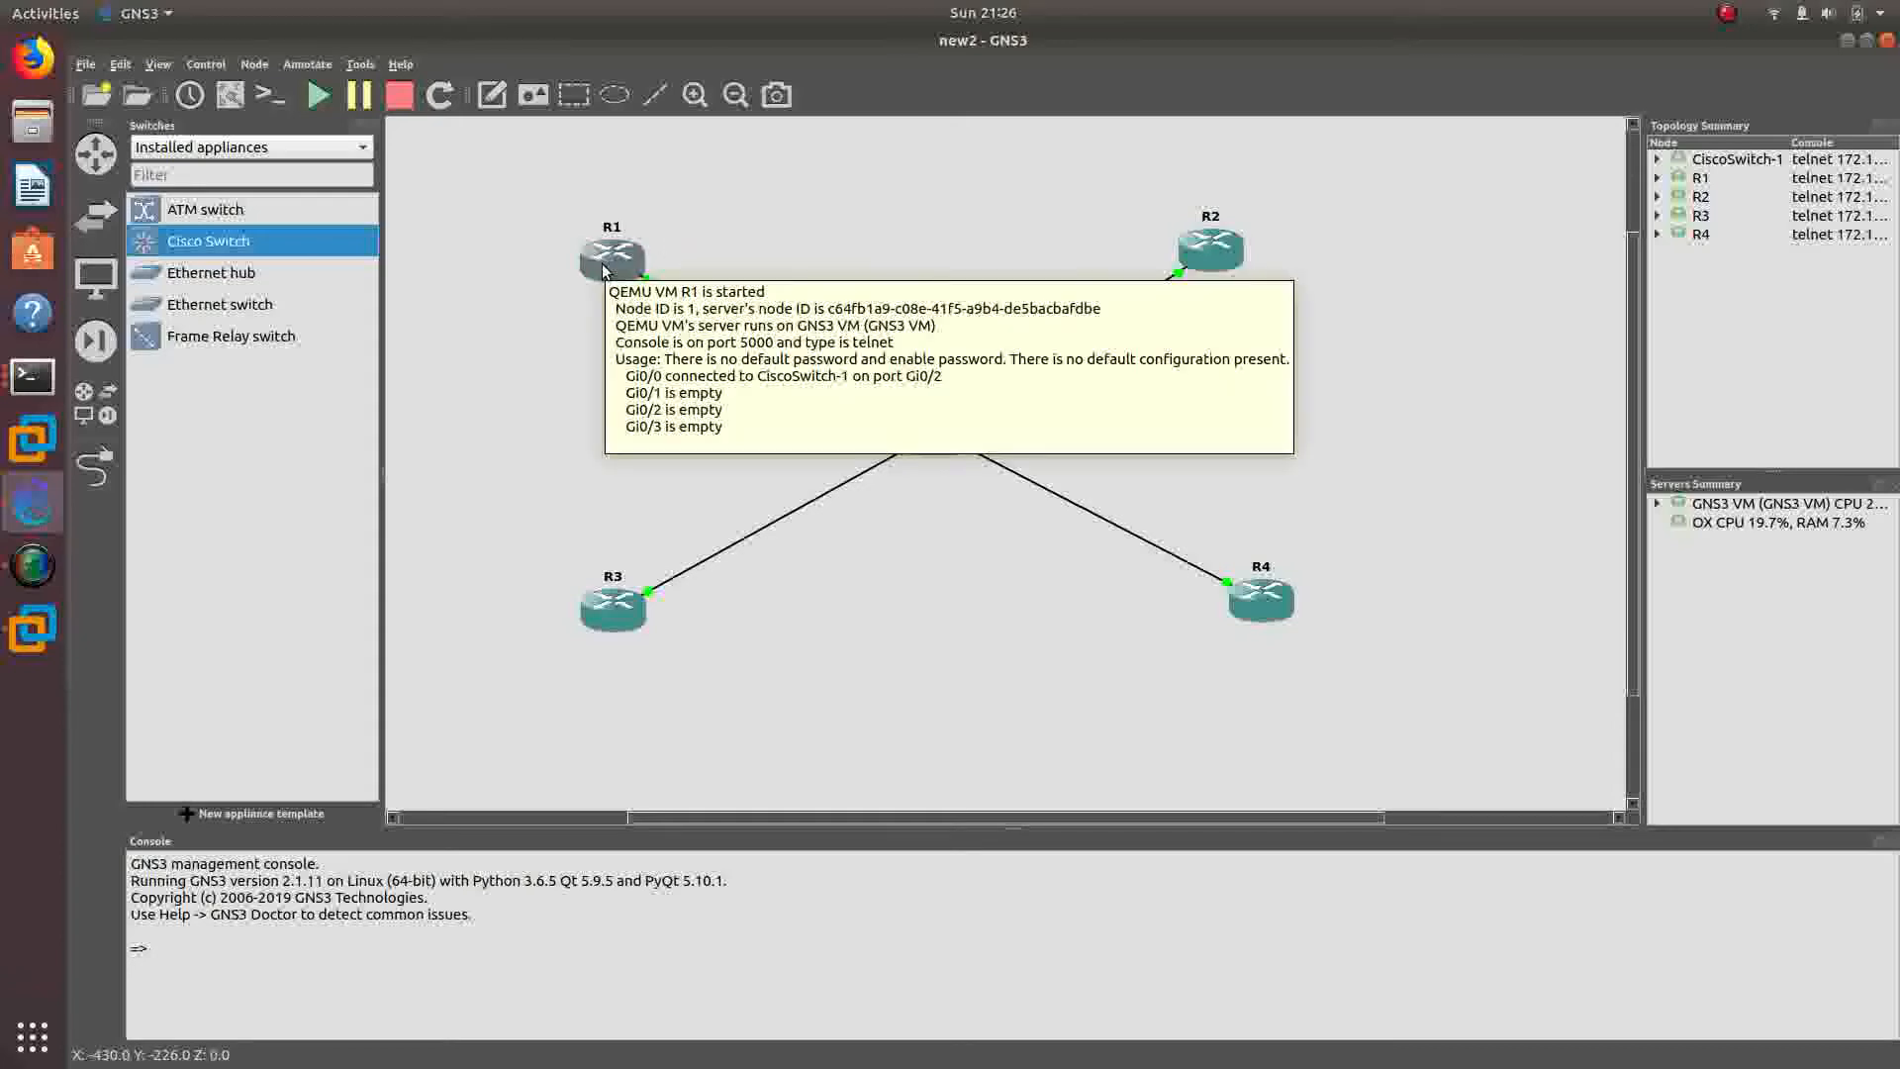
pyautogui.moveTo(1226, 263)
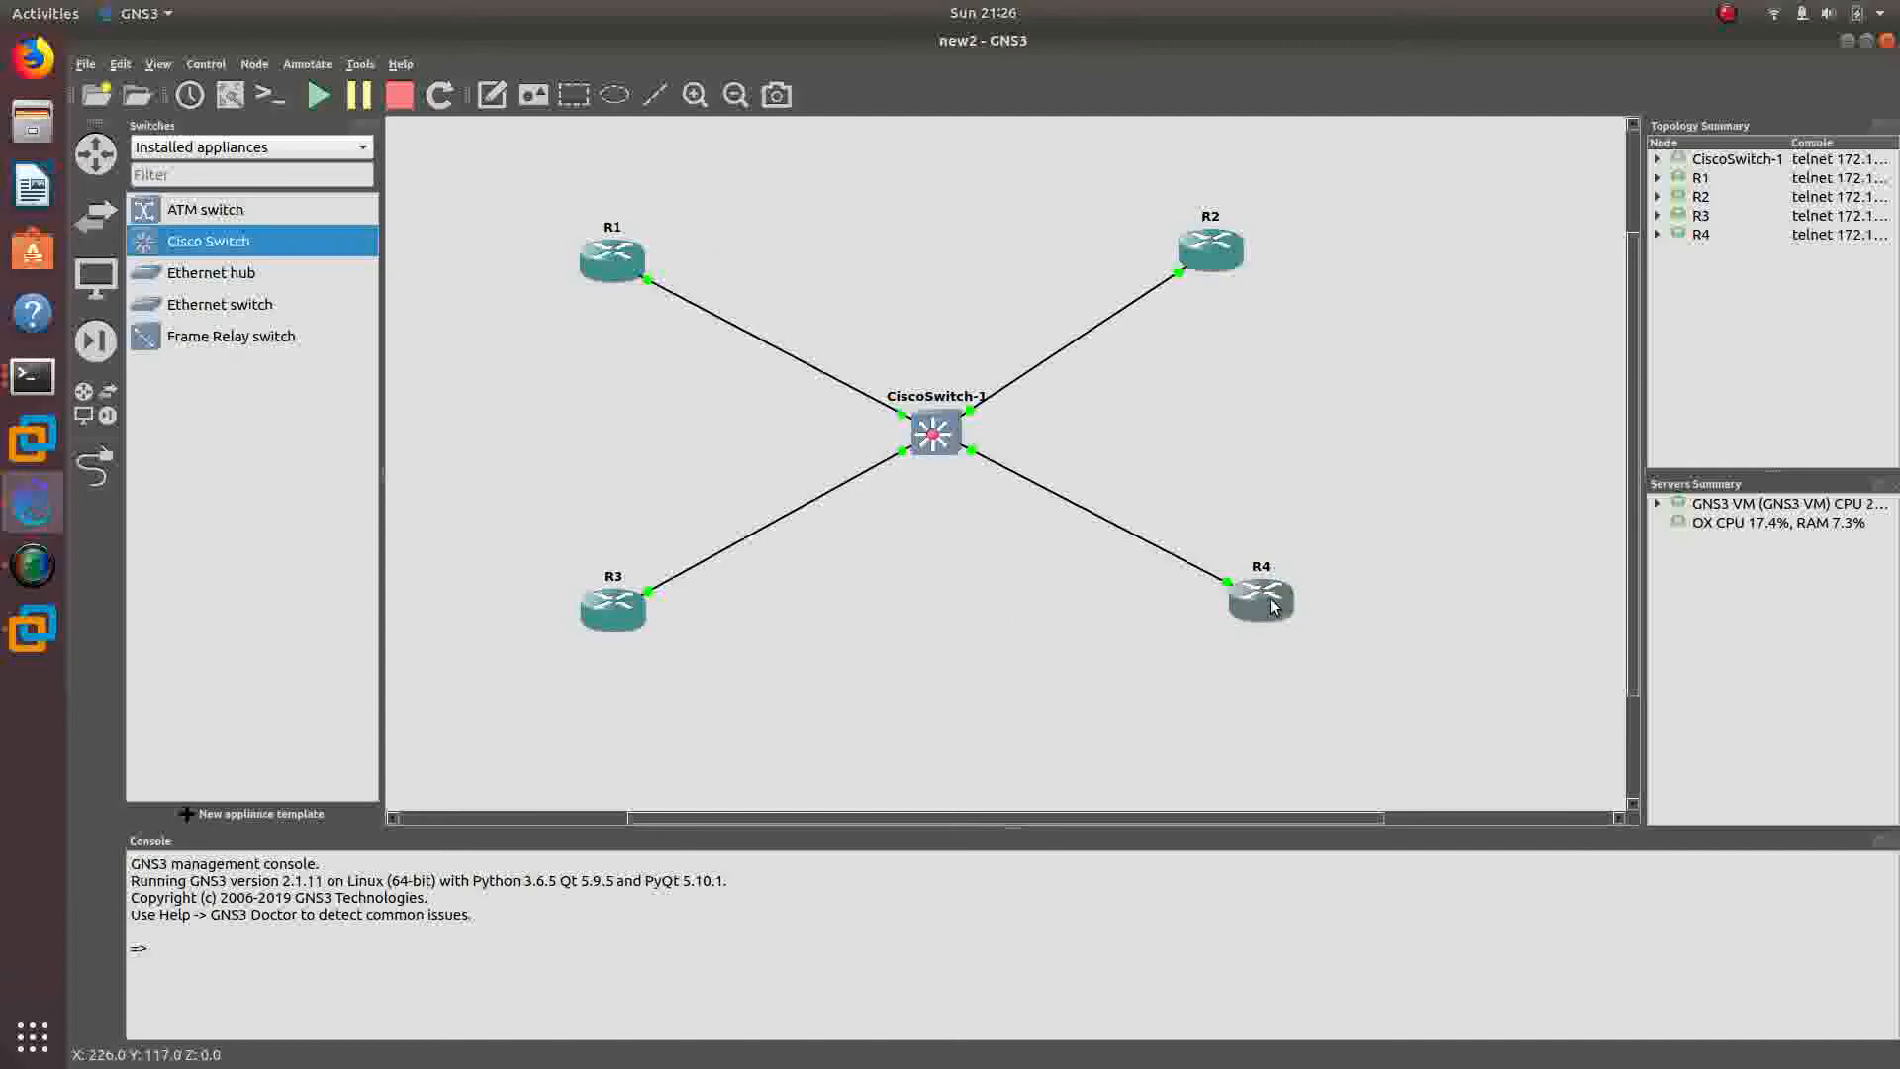
pyautogui.moveTo(1272, 605)
pyautogui.moveTo(618, 613)
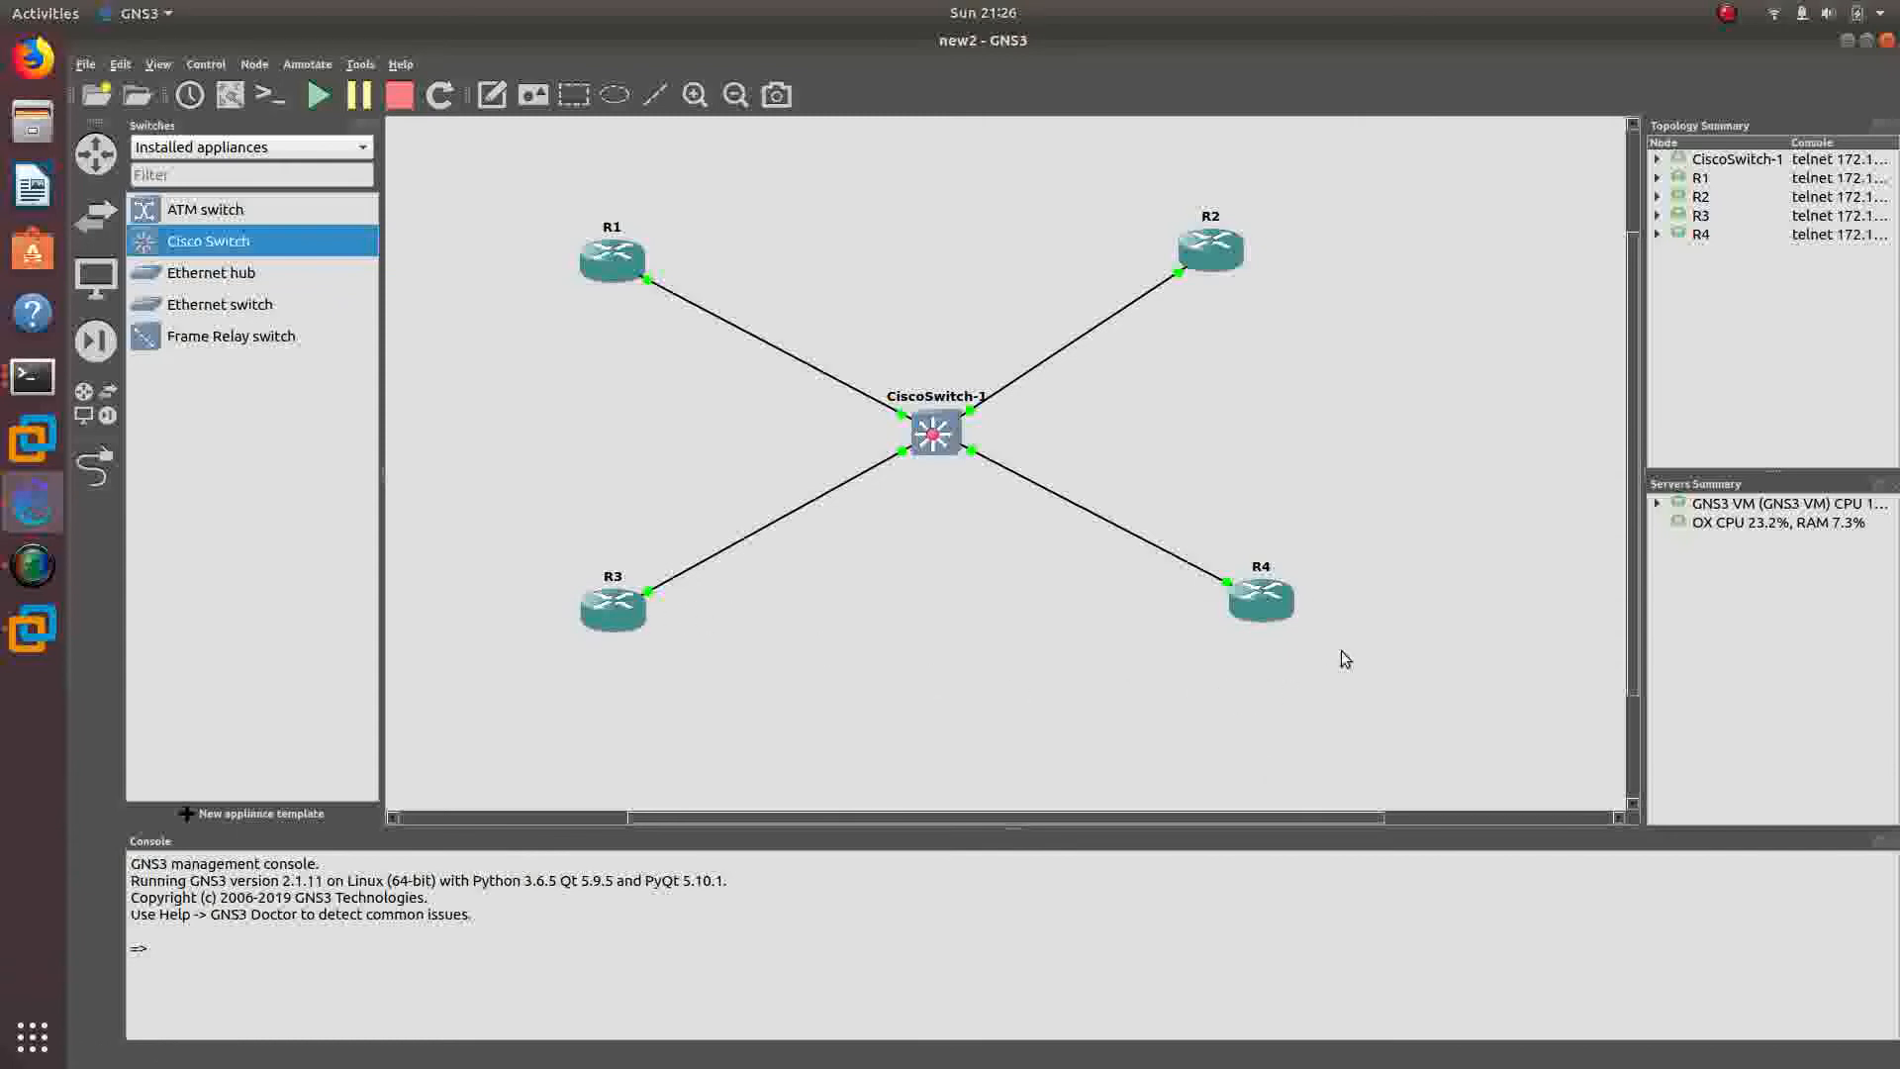
pyautogui.moveTo(1345, 654); pyautogui.dragTo(545, 210)
pyautogui.click(968, 226)
pyautogui.moveTo(1492, 663); pyautogui.dragTo(535, 208)
pyautogui.click(771, 217)
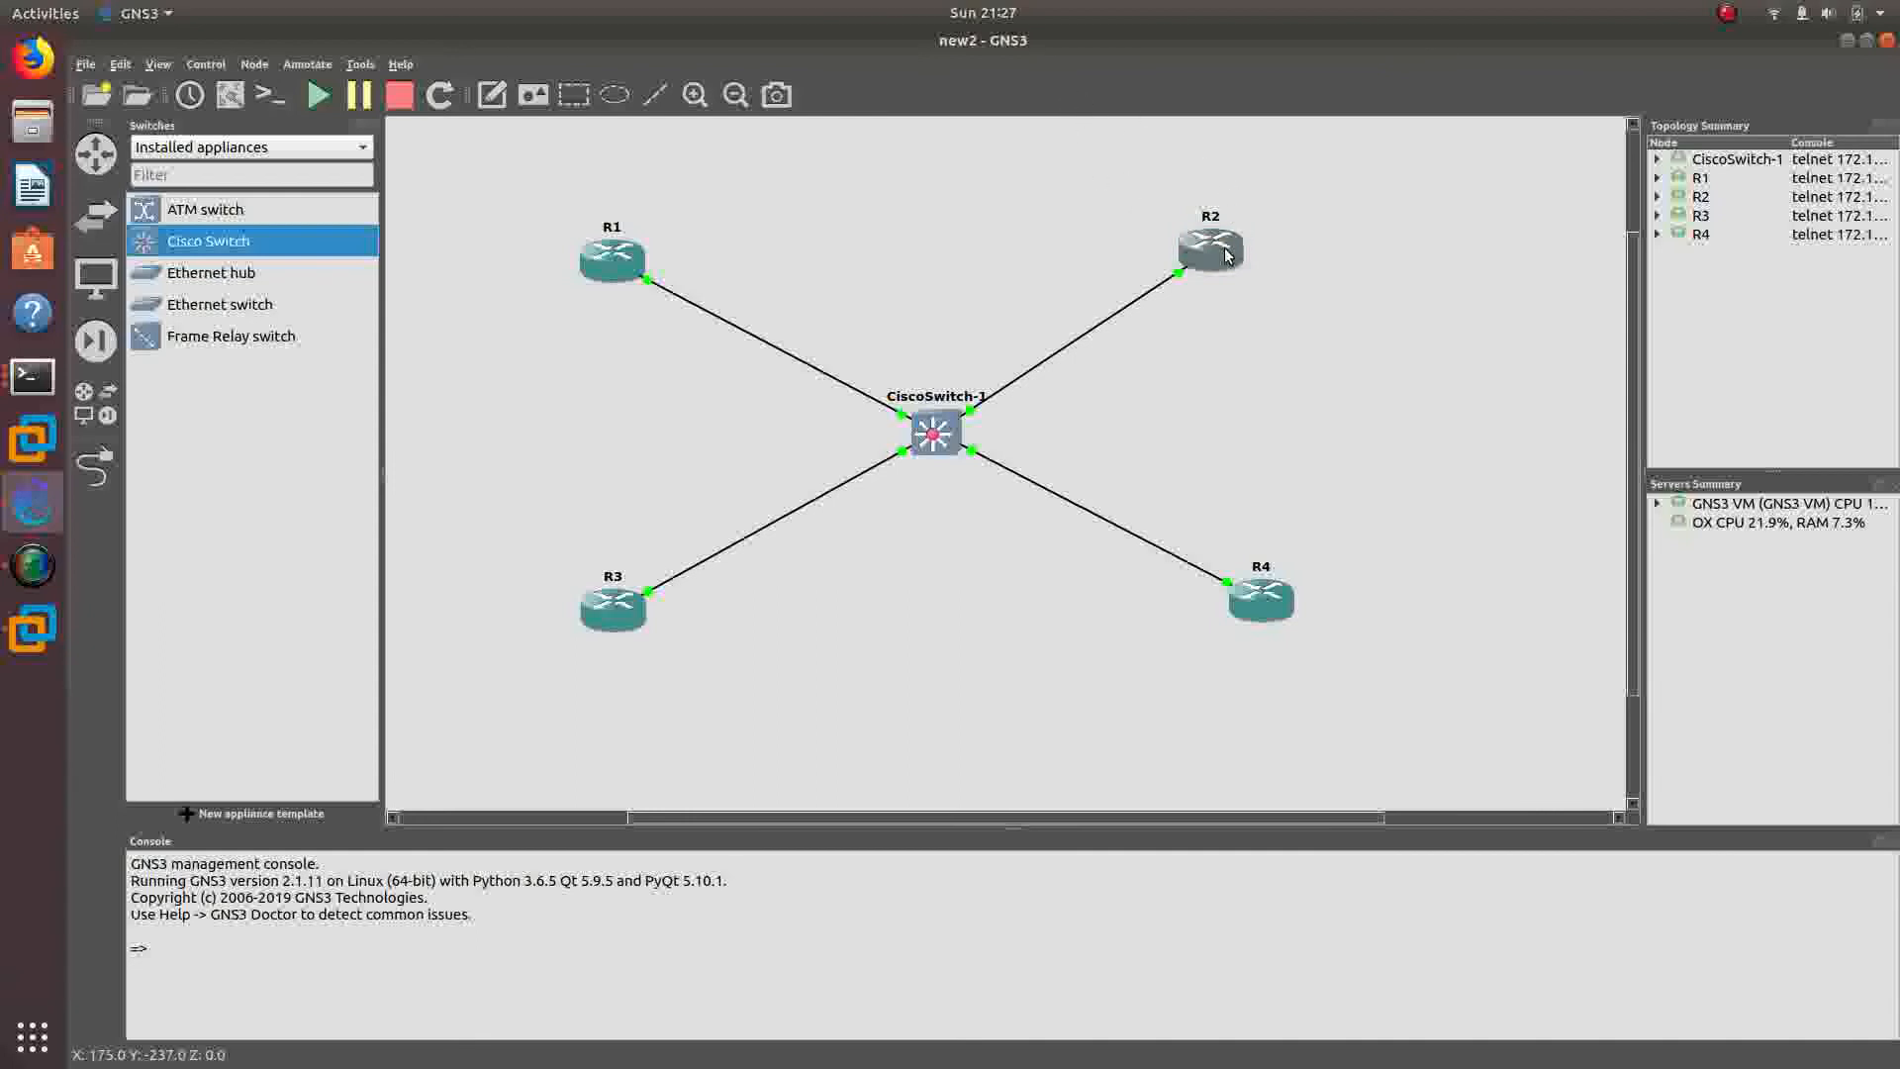
pyautogui.moveTo(1224, 256); pyautogui.dragTo(1222, 253)
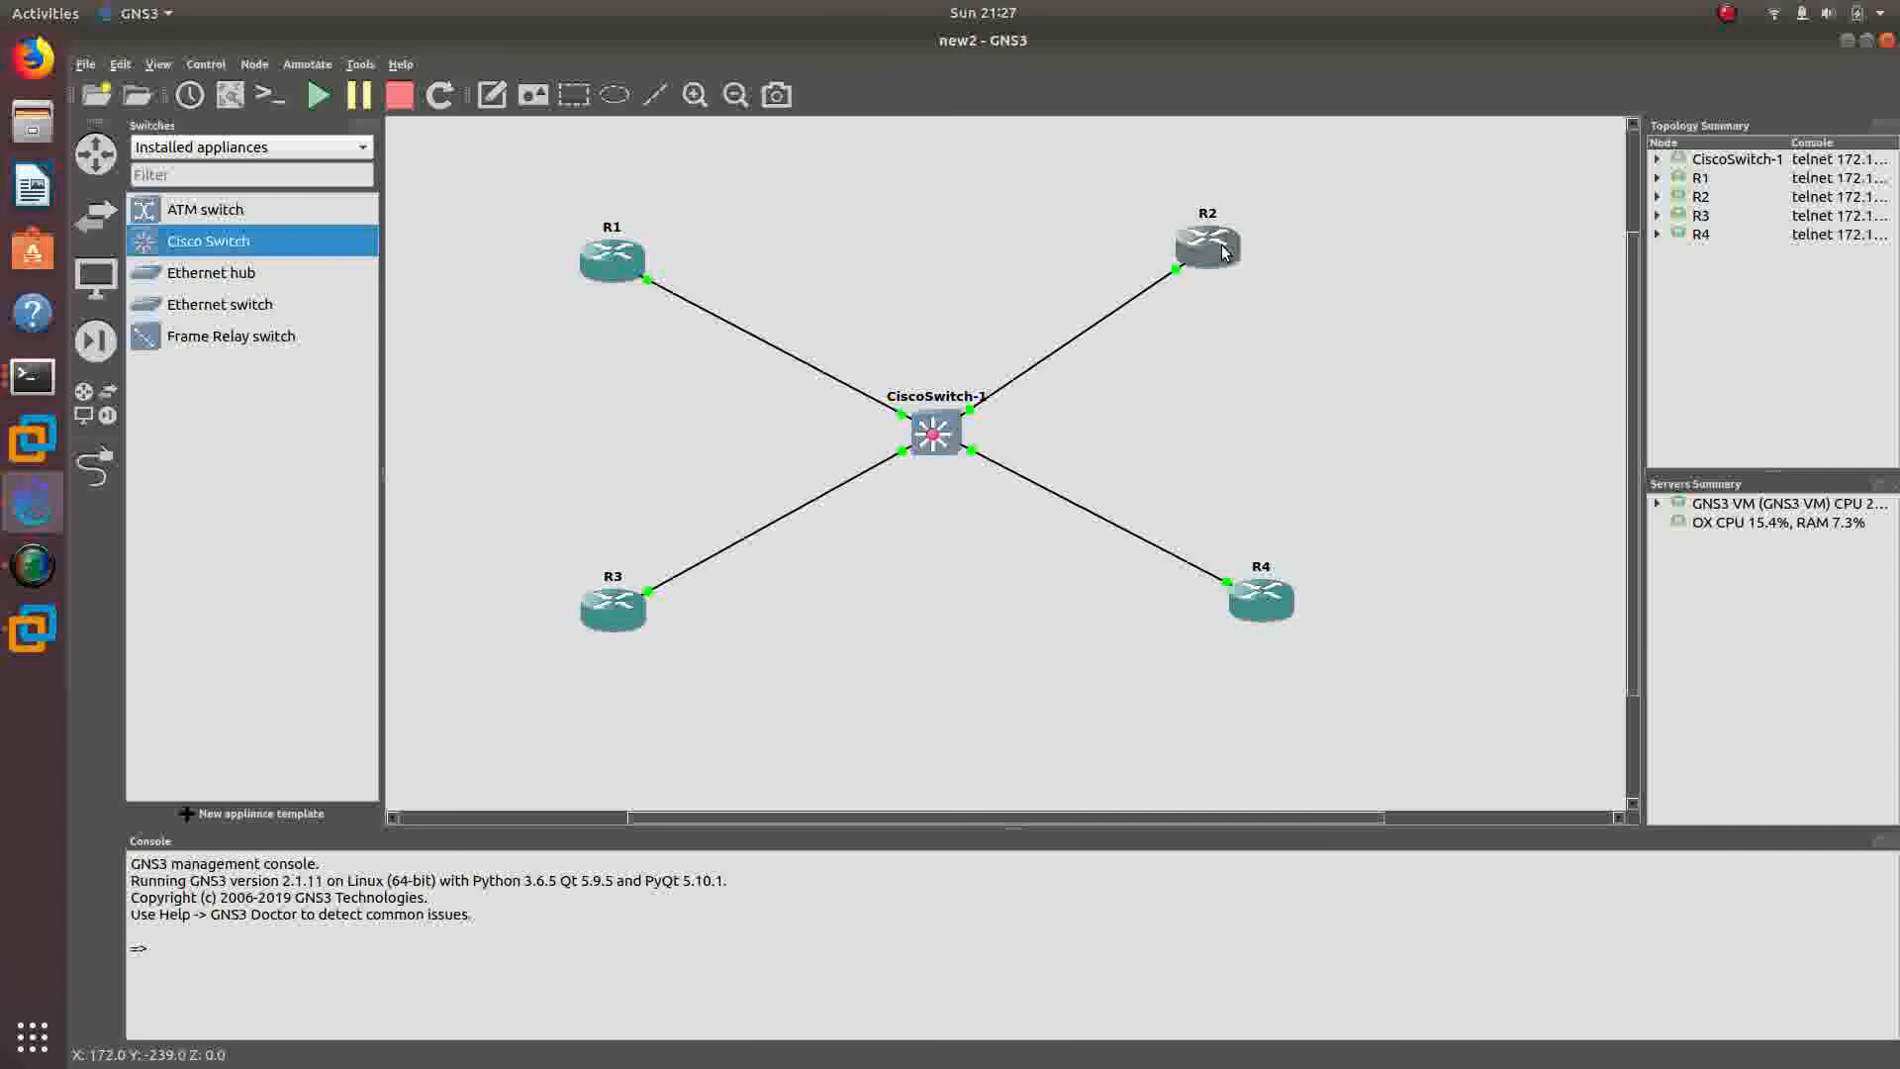